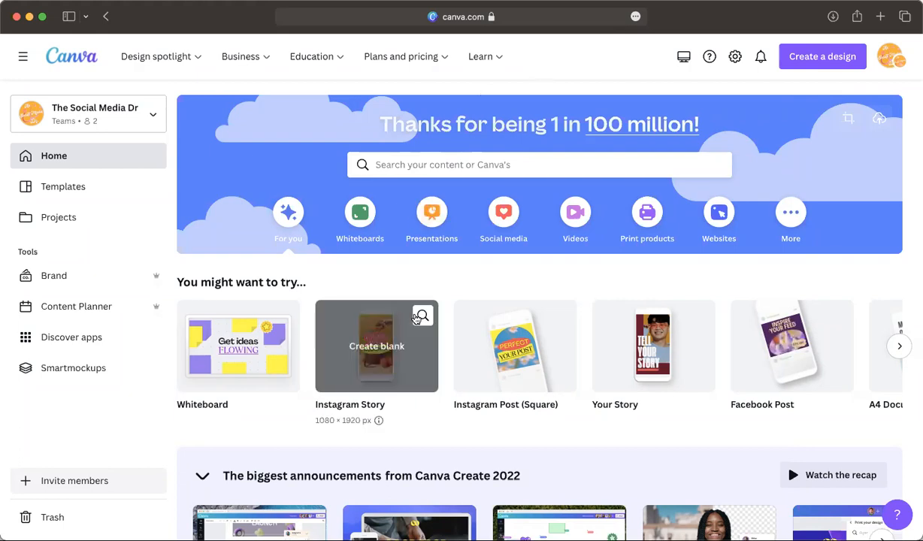
Look through the home page's suggested design formats, Canva Create 2022 announcements and recent designs
{"action": "scroll", "coordinate": [415, 319], "scroll_direction": "down", "scroll_amount": 3}
{"action": "scroll", "coordinate": [415, 319], "scroll_direction": "down", "scroll_amount": 2}
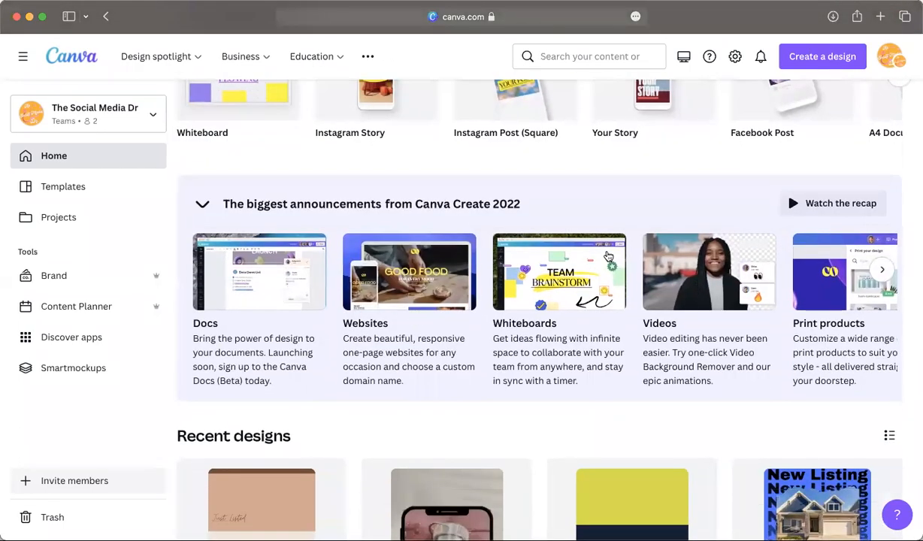
{"action": "scroll", "coordinate": [432, 270], "scroll_direction": "up", "scroll_amount": 4}
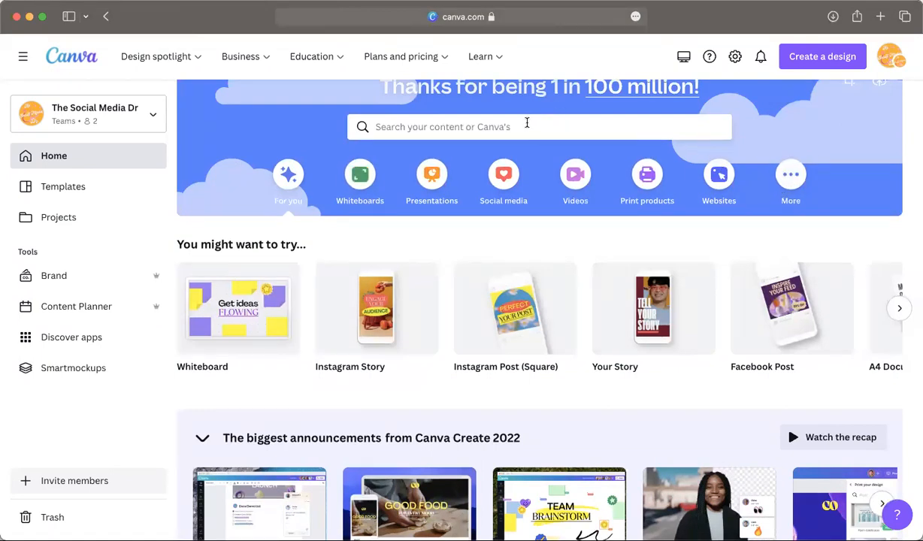
{"action": "scroll", "coordinate": [527, 124], "scroll_direction": "down", "scroll_amount": 10}
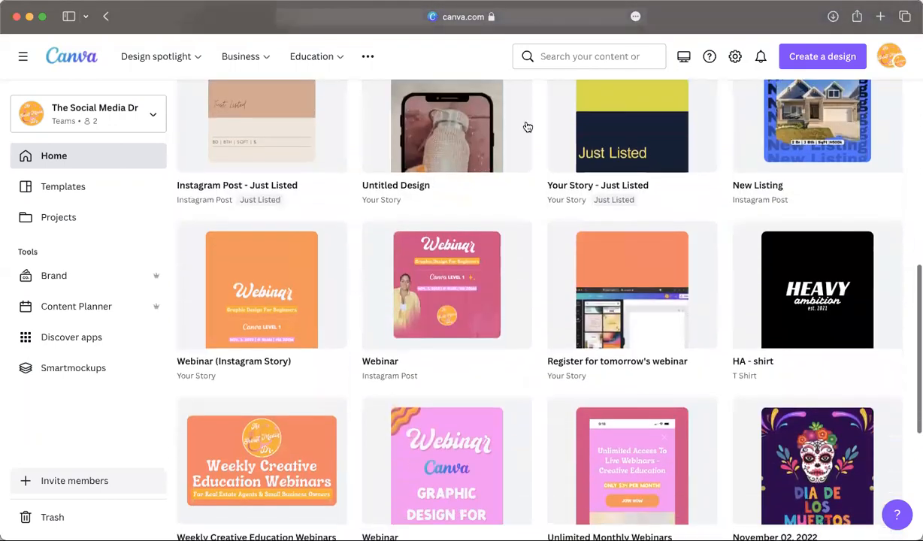
{"action": "scroll", "coordinate": [527, 127], "scroll_direction": "down", "scroll_amount": 2}
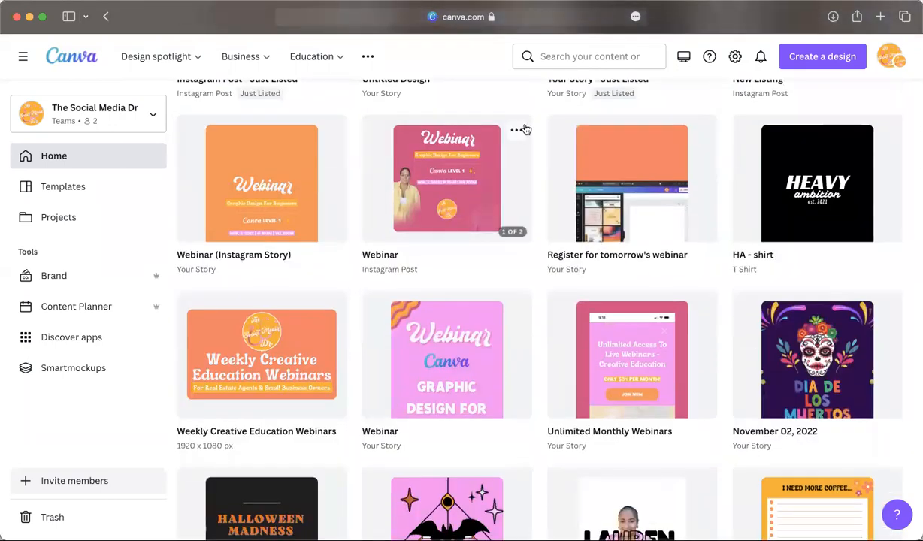
{"action": "scroll", "coordinate": [526, 128], "scroll_direction": "up", "scroll_amount": 5}
{"action": "scroll", "coordinate": [526, 130], "scroll_direction": "up", "scroll_amount": 5}
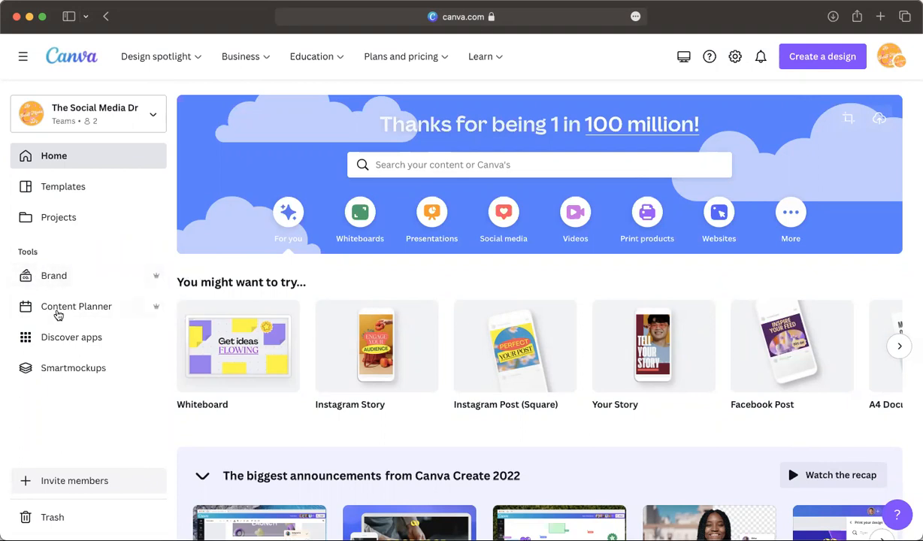
Open the team's Brand Kit and review its logos, color palettes and font text styles
{"action": "left_click", "coordinate": [47, 278]}
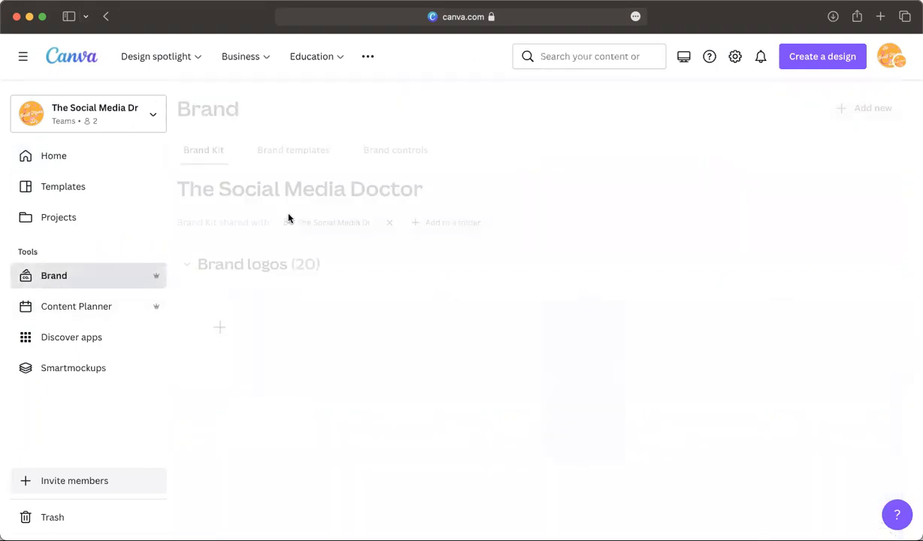
{"action": "scroll", "coordinate": [499, 227], "scroll_direction": "down", "scroll_amount": 5}
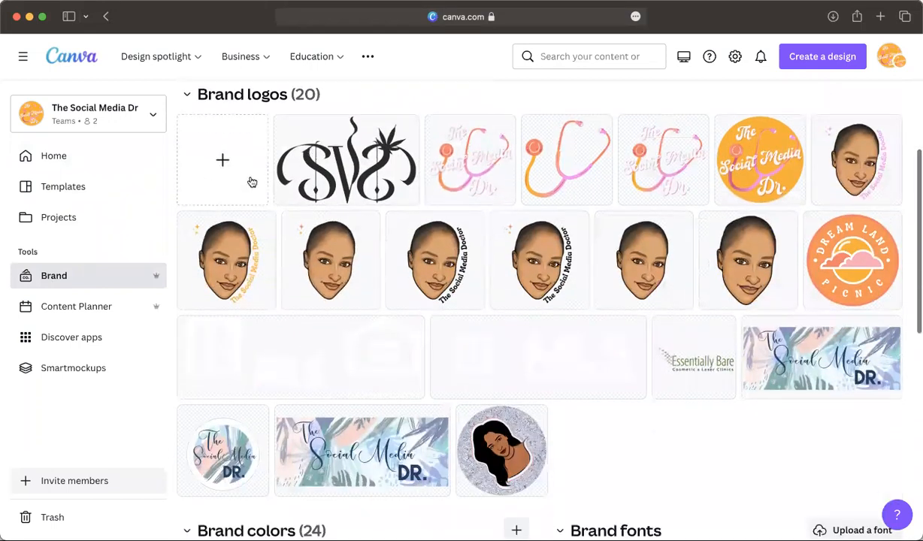
{"action": "scroll", "coordinate": [521, 321], "scroll_direction": "down", "scroll_amount": 3}
{"action": "scroll", "coordinate": [521, 321], "scroll_direction": "up", "scroll_amount": 2}
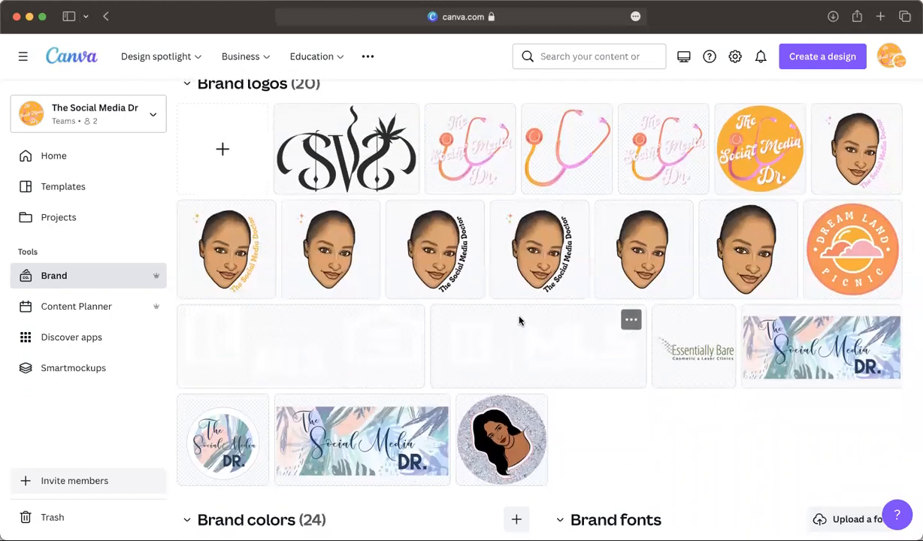
{"action": "scroll", "coordinate": [519, 321], "scroll_direction": "down", "scroll_amount": 12}
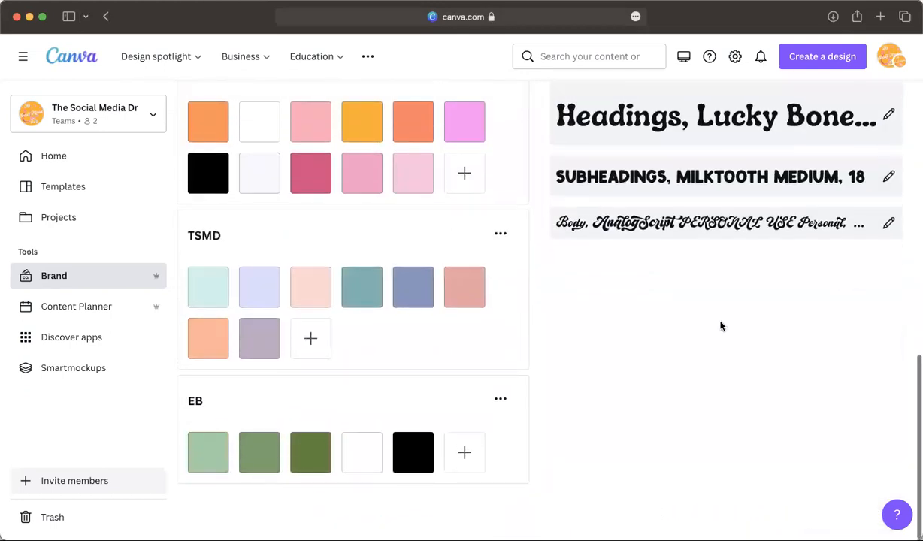
{"action": "scroll", "coordinate": [721, 324], "scroll_direction": "up", "scroll_amount": 4}
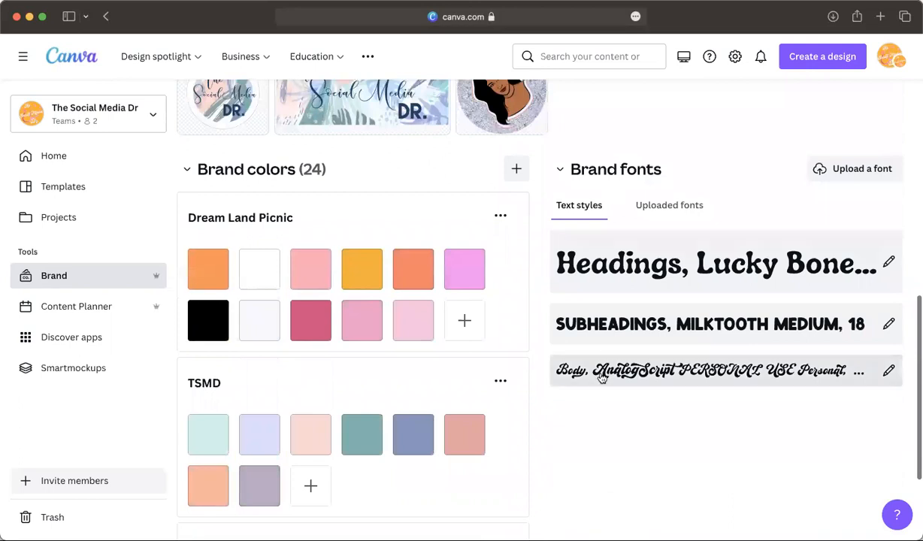
Browse the uploaded fonts in the Brand Kit and return to the text styles
{"action": "left_click", "coordinate": [651, 206]}
{"action": "scroll", "coordinate": [670, 361], "scroll_direction": "down", "scroll_amount": 10}
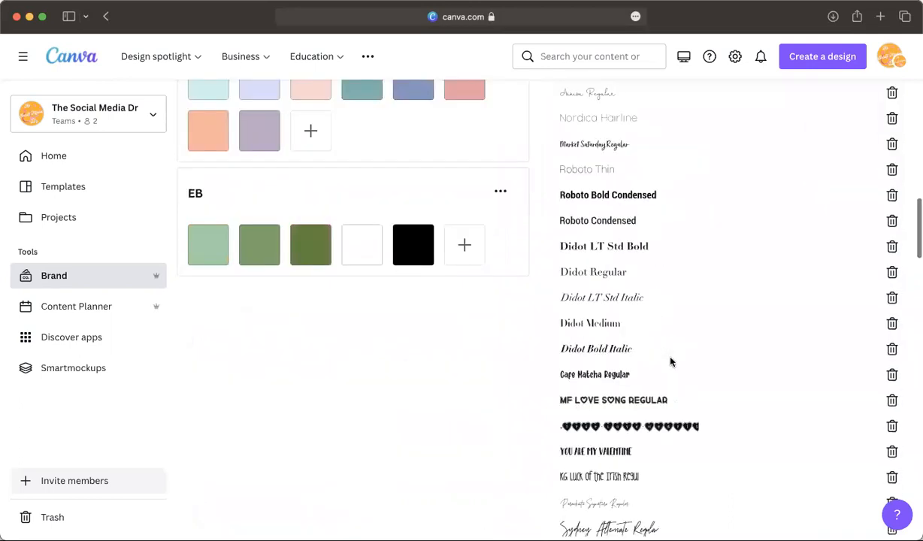
{"action": "scroll", "coordinate": [672, 362], "scroll_direction": "down", "scroll_amount": 15}
{"action": "scroll", "coordinate": [672, 362], "scroll_direction": "up", "scroll_amount": 12}
{"action": "scroll", "coordinate": [670, 362], "scroll_direction": "up", "scroll_amount": 15}
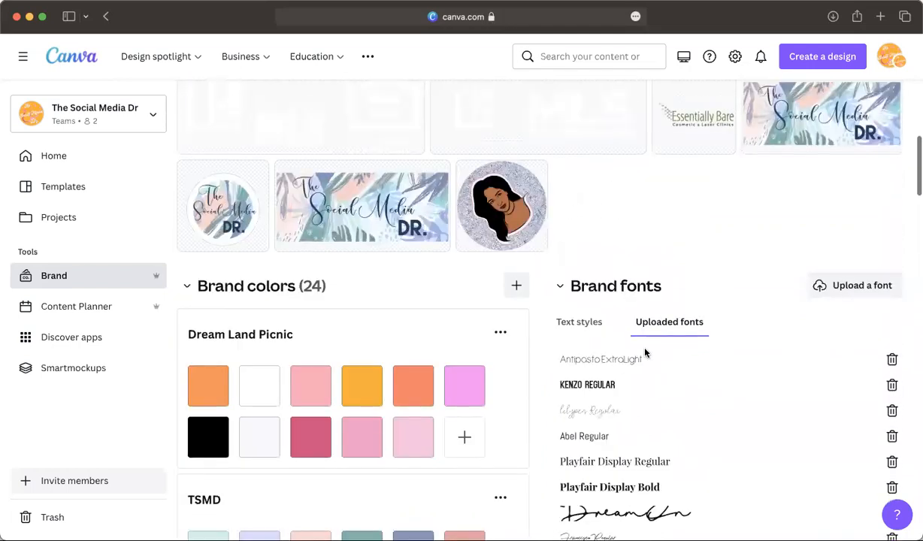
{"action": "left_click", "coordinate": [569, 322]}
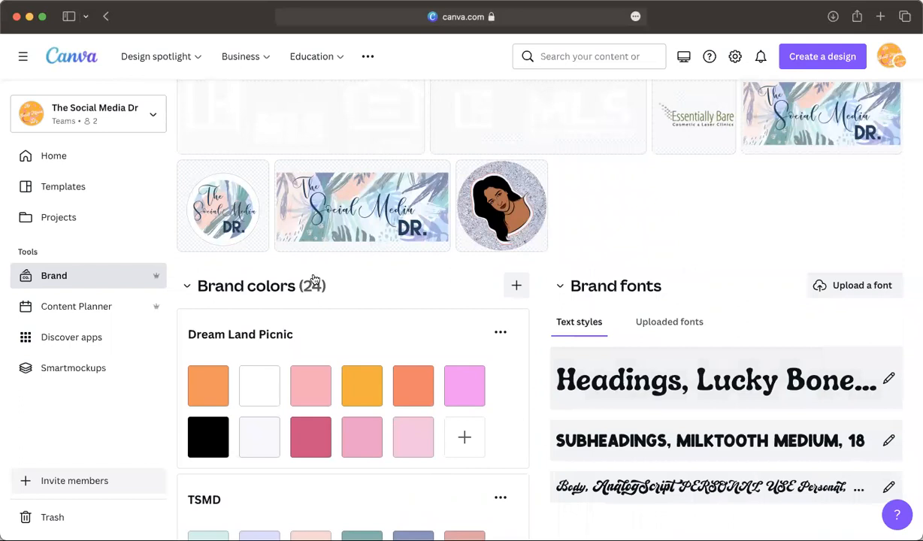
Review the Dream Land Picnic, TSMD and EB brand color palettes
{"action": "scroll", "coordinate": [304, 450], "scroll_direction": "down", "scroll_amount": 3}
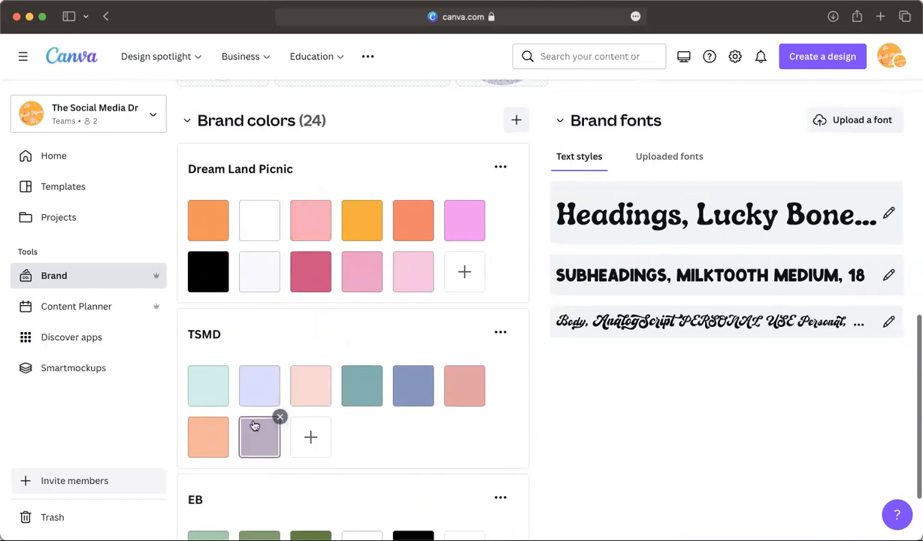
{"action": "scroll", "coordinate": [256, 428], "scroll_direction": "down", "scroll_amount": 2}
{"action": "scroll", "coordinate": [254, 425], "scroll_direction": "up", "scroll_amount": 2}
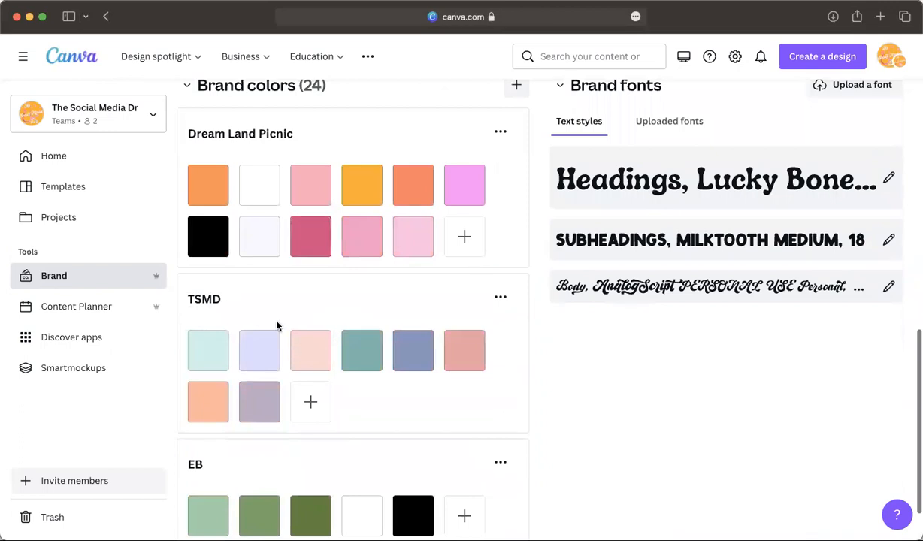
{"action": "scroll", "coordinate": [283, 319], "scroll_direction": "up", "scroll_amount": 2}
{"action": "scroll", "coordinate": [283, 319], "scroll_direction": "up", "scroll_amount": 3}
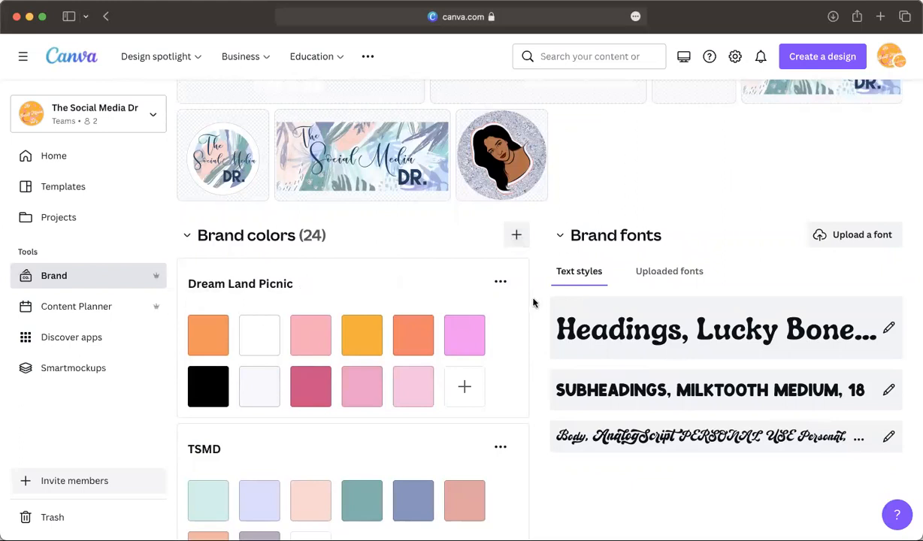
Browse the ready-made palettes that can be added to the brand colors and close the list without adding one
{"action": "left_click", "coordinate": [517, 234]}
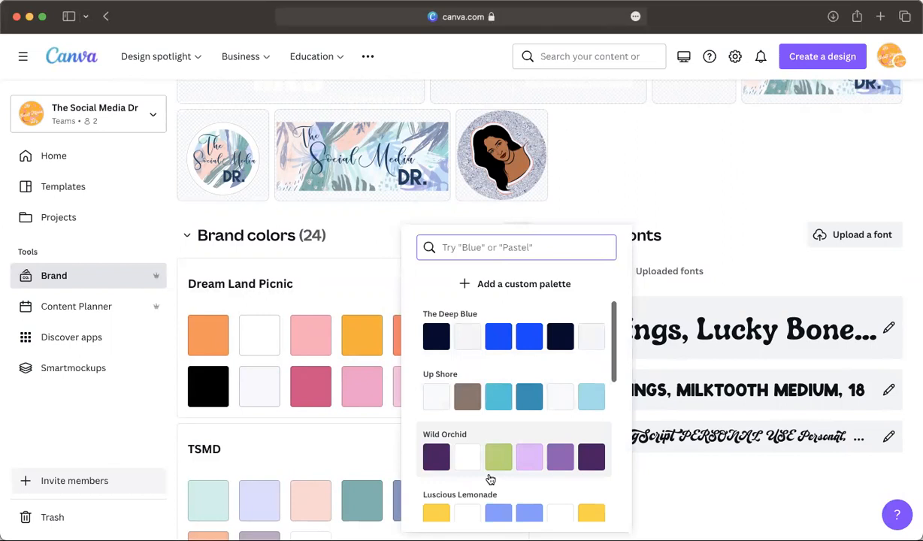
{"action": "scroll", "coordinate": [490, 479], "scroll_direction": "down", "scroll_amount": 10}
{"action": "scroll", "coordinate": [490, 479], "scroll_direction": "up", "scroll_amount": 10}
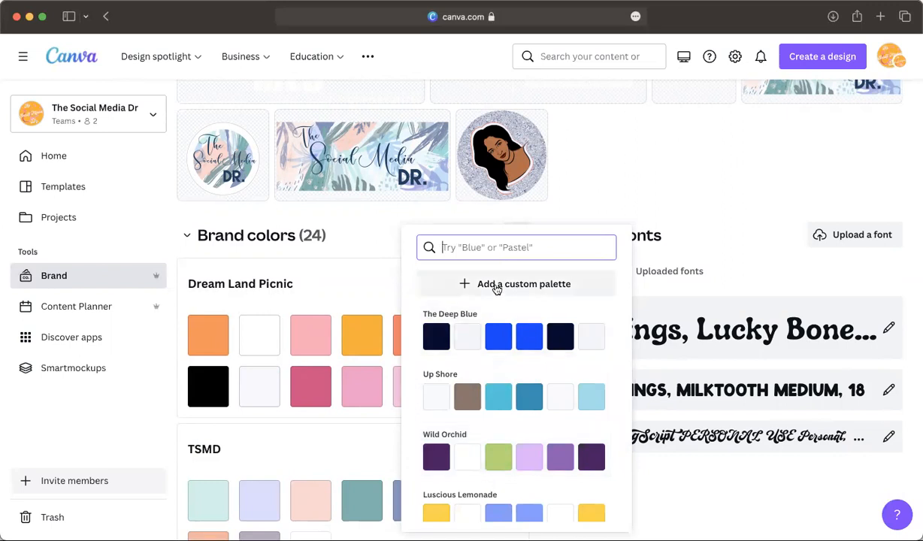
{"action": "left_click", "coordinate": [386, 240]}
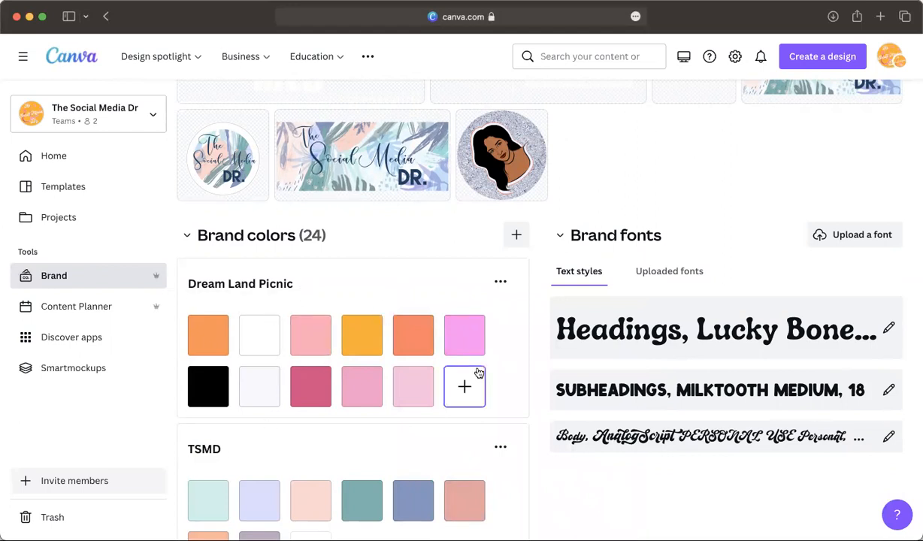
{"action": "scroll", "coordinate": [478, 370], "scroll_direction": "up", "scroll_amount": 5}
{"action": "scroll", "coordinate": [478, 371], "scroll_direction": "down", "scroll_amount": 5}
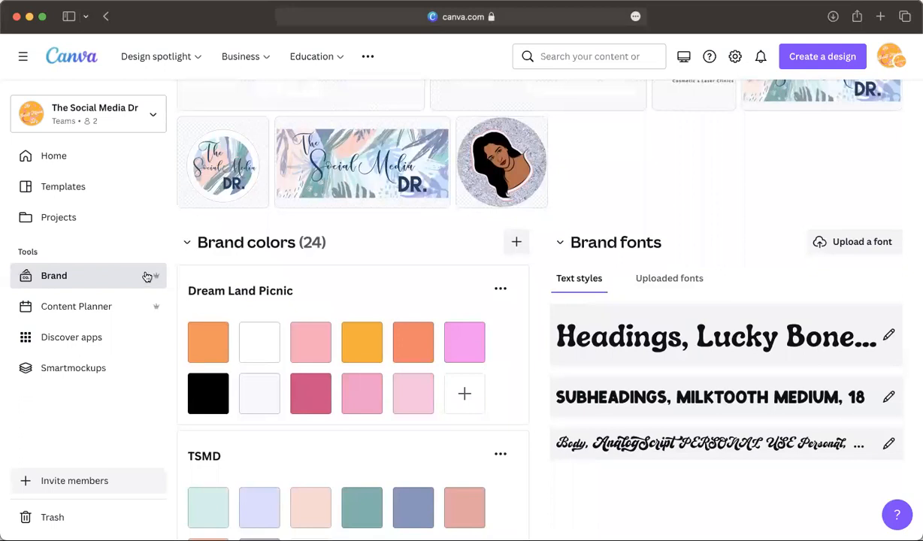
Open the Content Planner and look over the November 2022 calendar with its marked events
{"action": "left_click", "coordinate": [66, 307]}
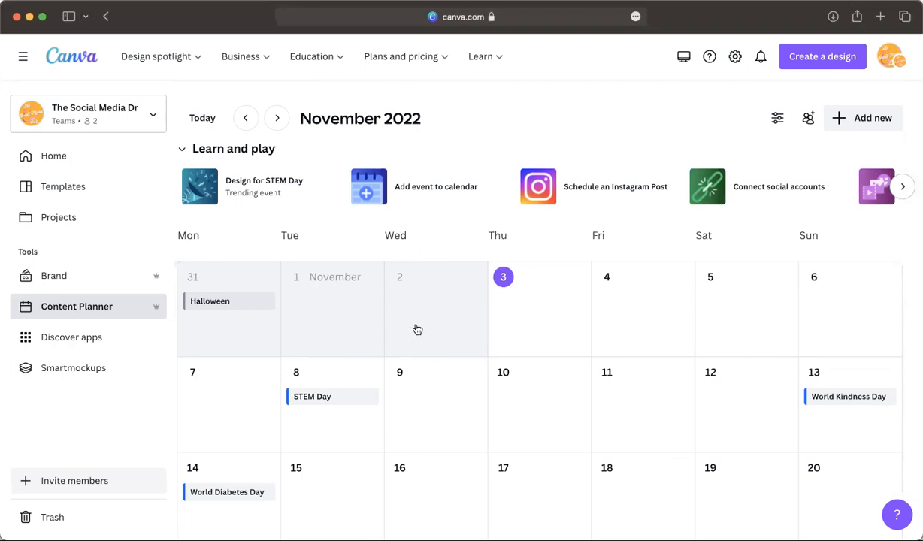
{"action": "scroll", "coordinate": [582, 426], "scroll_direction": "down", "scroll_amount": 5}
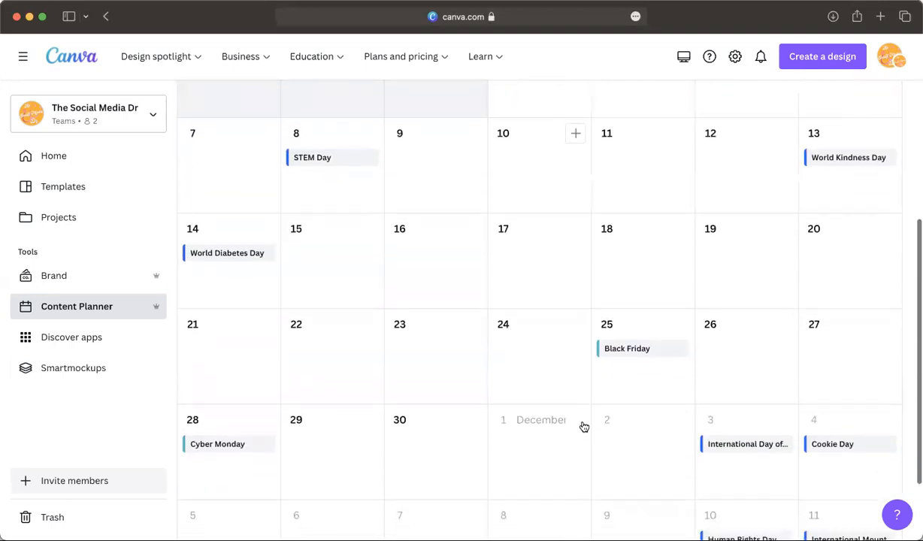
{"action": "scroll", "coordinate": [584, 427], "scroll_direction": "down", "scroll_amount": 3}
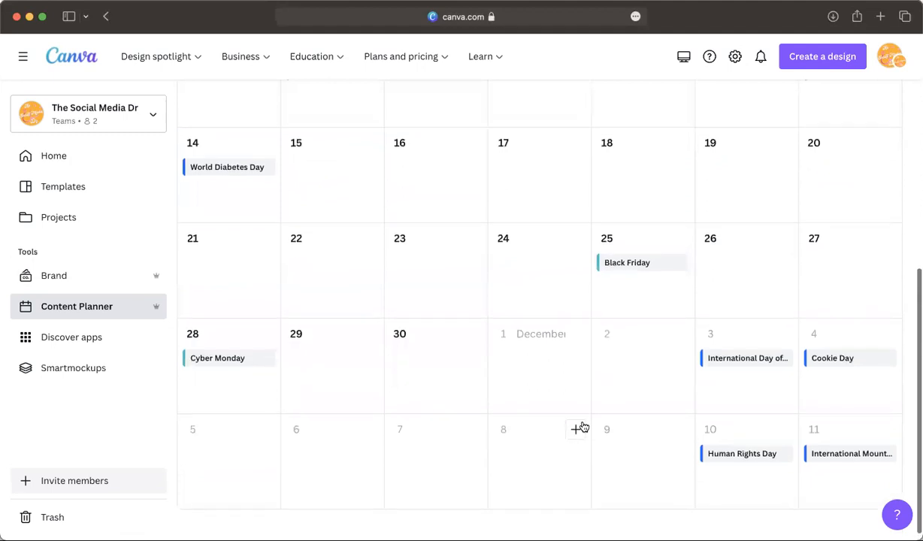
{"action": "scroll", "coordinate": [582, 427], "scroll_direction": "up", "scroll_amount": 3}
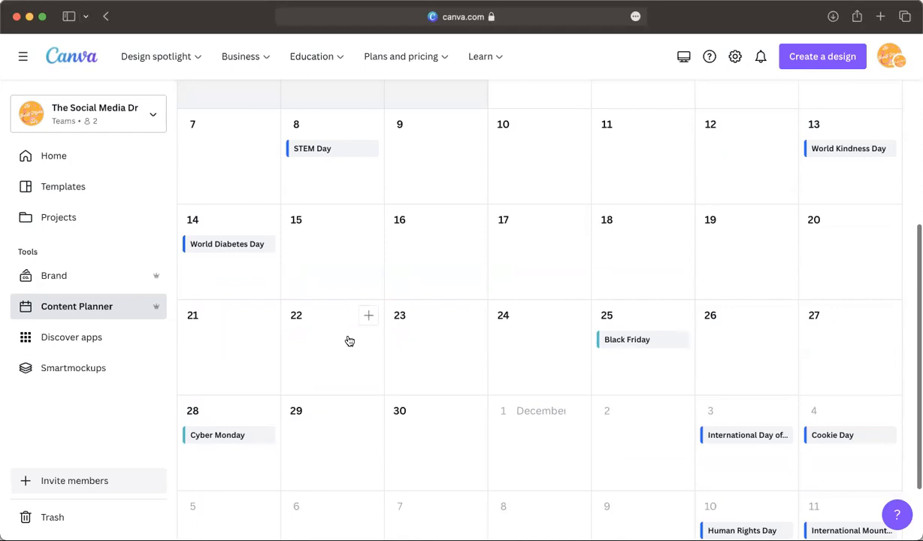
{"action": "scroll", "coordinate": [327, 90], "scroll_direction": "up", "scroll_amount": 4}
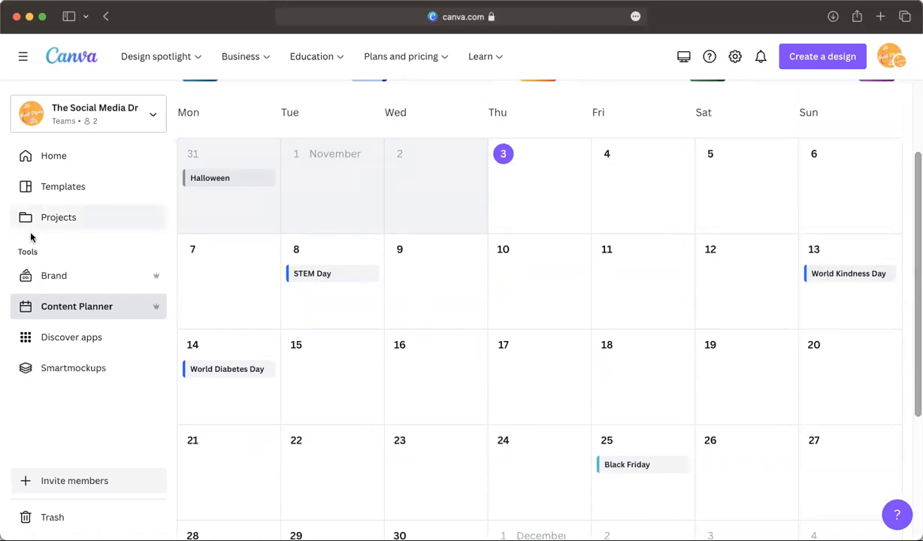
Open the app directory and look through its new, popular, media import, content, photo editing and publishing apps
{"action": "left_click", "coordinate": [69, 340]}
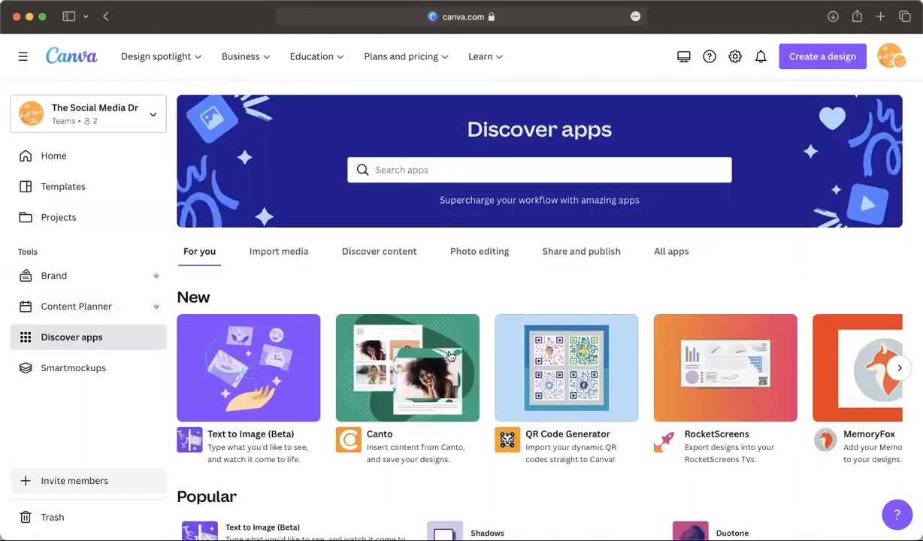
{"action": "scroll", "coordinate": [536, 283], "scroll_direction": "down", "scroll_amount": 2}
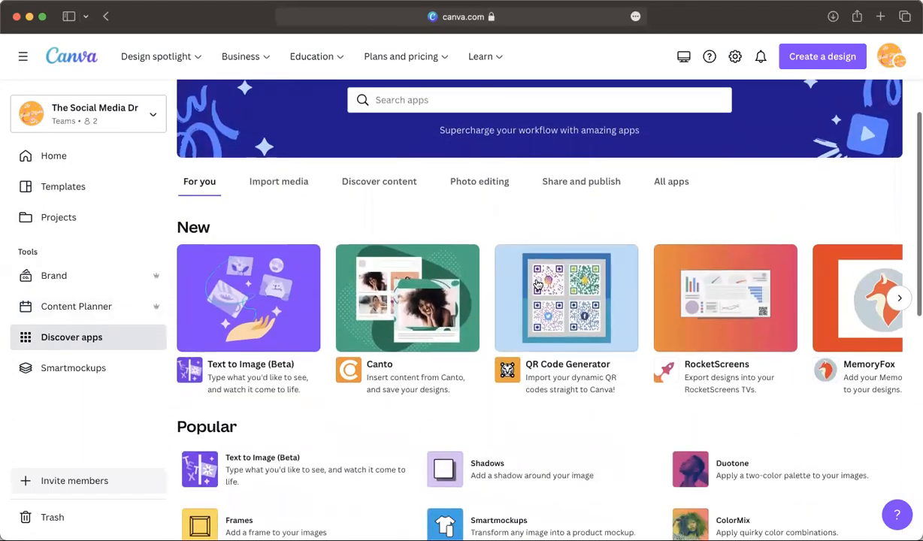
{"action": "scroll", "coordinate": [536, 282], "scroll_direction": "down", "scroll_amount": 10}
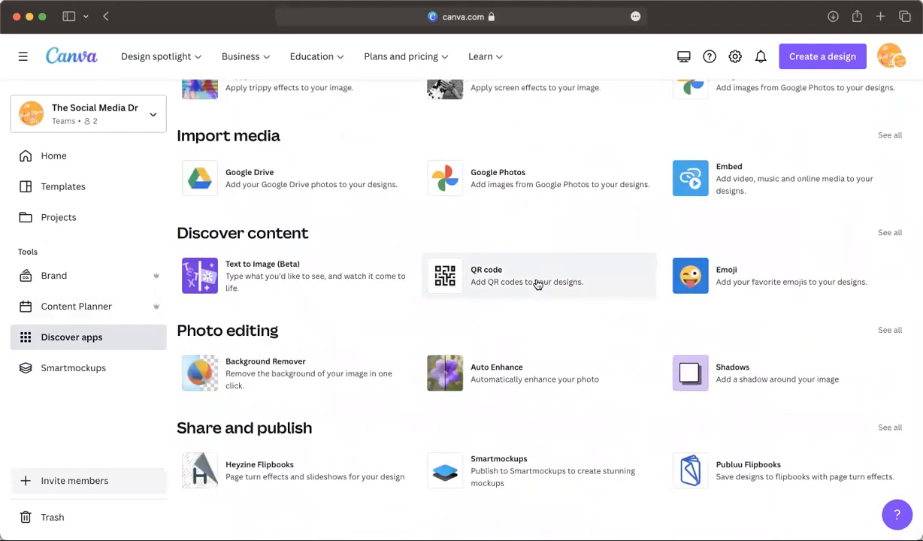
{"action": "scroll", "coordinate": [537, 283], "scroll_direction": "up", "scroll_amount": 15}
{"action": "scroll", "coordinate": [537, 282], "scroll_direction": "down", "scroll_amount": 2}
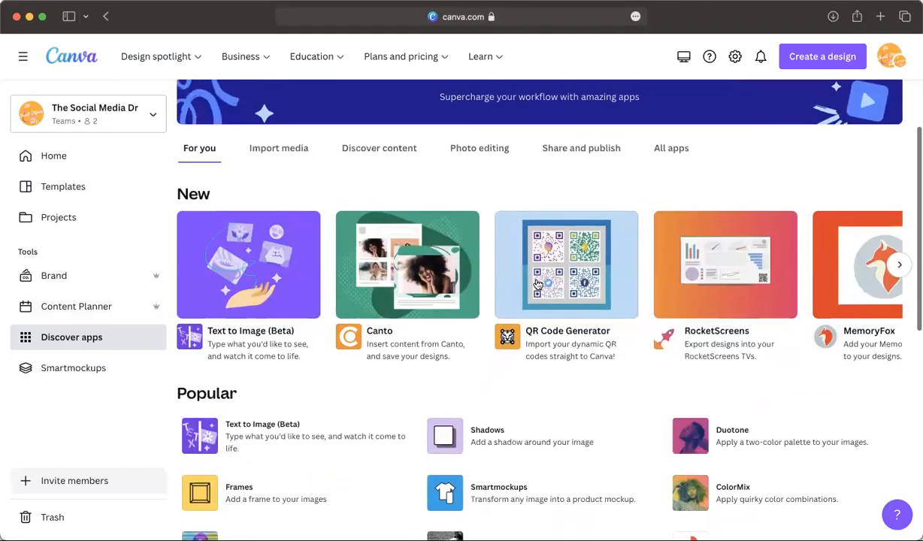
{"action": "right_click", "coordinate": [308, 186]}
{"action": "left_click", "coordinate": [362, 158]}
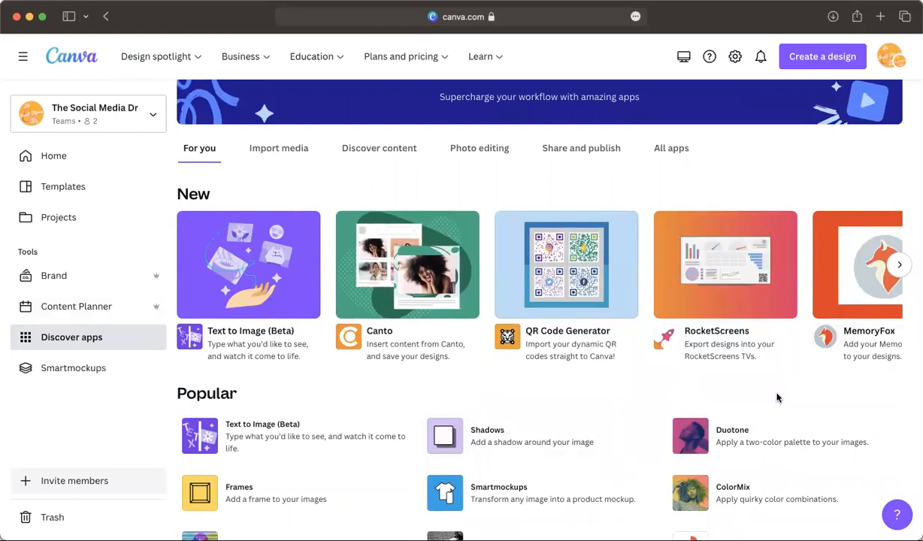
{"action": "scroll", "coordinate": [496, 286], "scroll_direction": "down", "scroll_amount": 10}
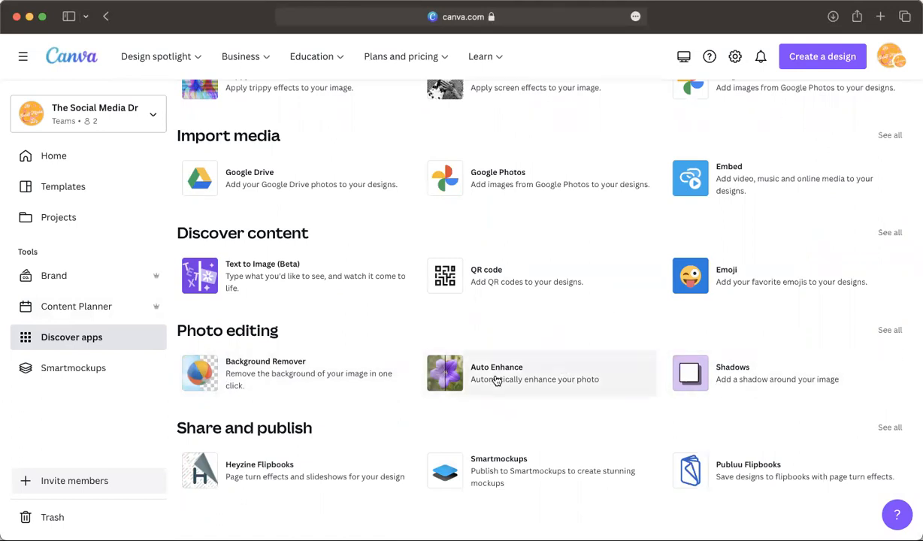
Open Smartmockups and browse the technology categories and the trending and new mockups
{"action": "left_click", "coordinate": [72, 365]}
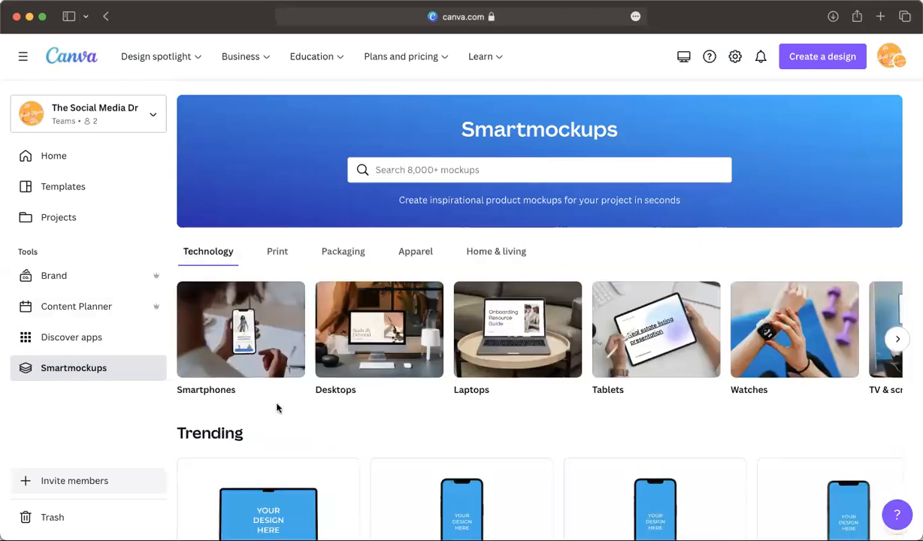
{"action": "scroll", "coordinate": [276, 407], "scroll_direction": "down", "scroll_amount": 5}
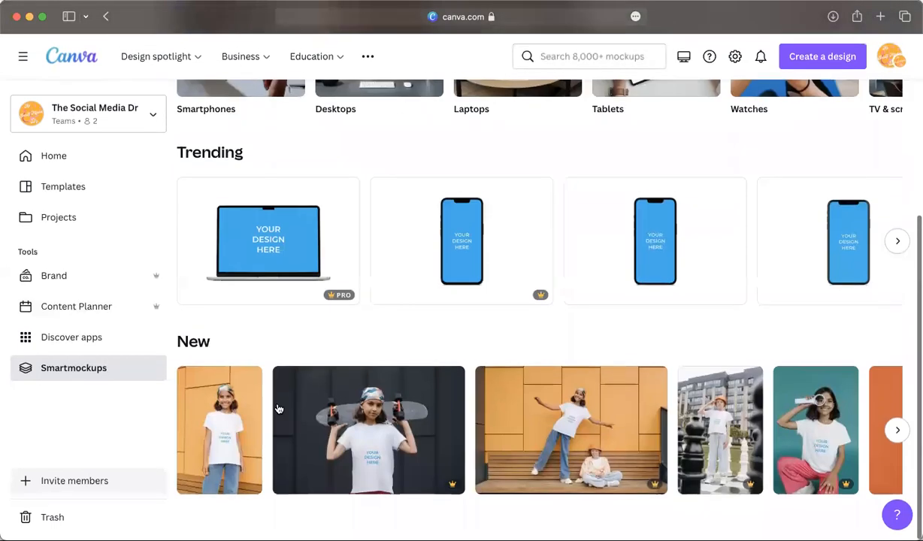
{"action": "scroll", "coordinate": [584, 378], "scroll_direction": "right", "scroll_amount": 2}
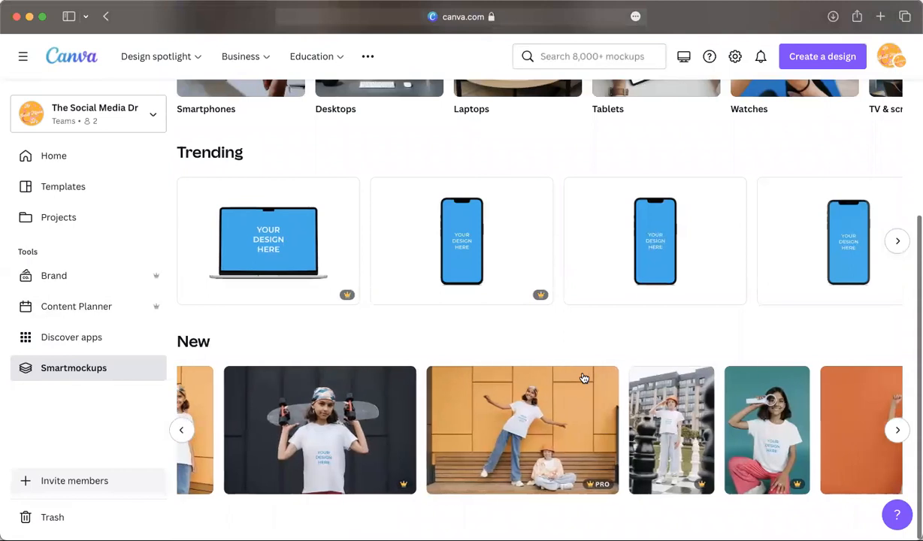
{"action": "scroll", "coordinate": [729, 306], "scroll_direction": "up", "scroll_amount": 3}
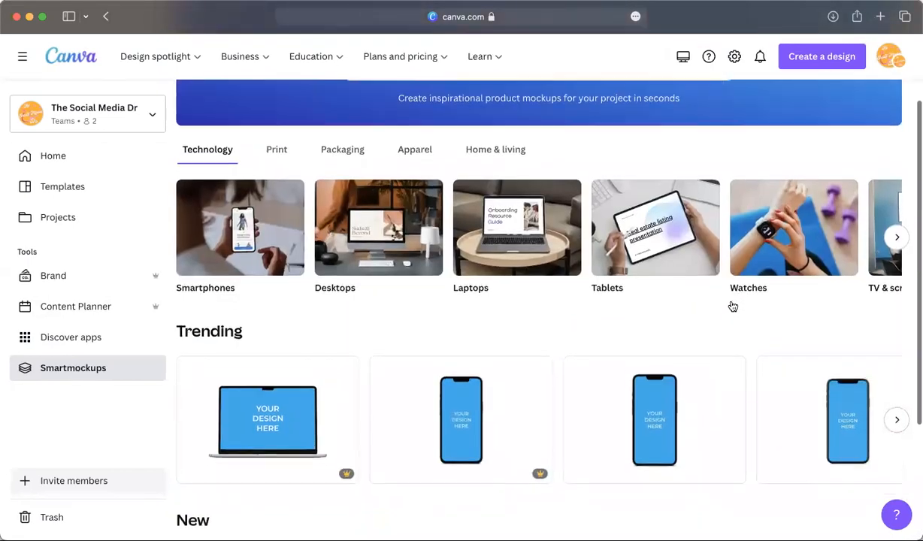
Look through the Smartmockups device categories as far as E-readers, and the trending and new mockup rows below them
{"action": "scroll", "coordinate": [733, 306], "scroll_direction": "down", "scroll_amount": 2}
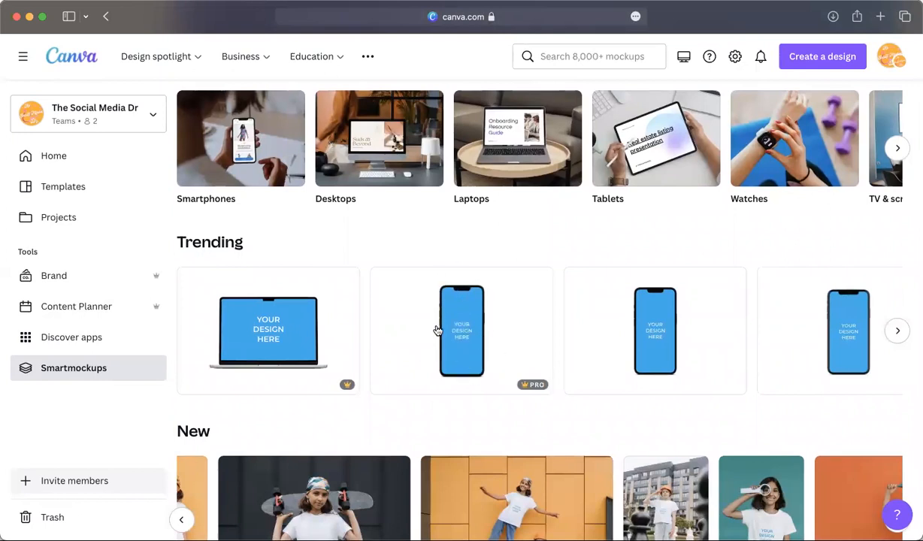
{"action": "scroll", "coordinate": [438, 330], "scroll_direction": "down", "scroll_amount": 2}
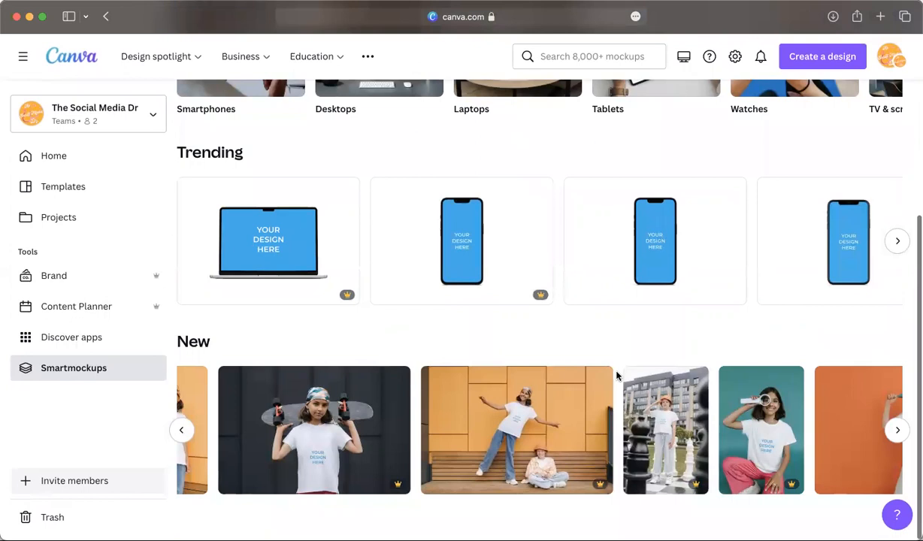
{"action": "scroll", "coordinate": [616, 376], "scroll_direction": "up", "scroll_amount": 3}
{"action": "left_click", "coordinate": [897, 204]}
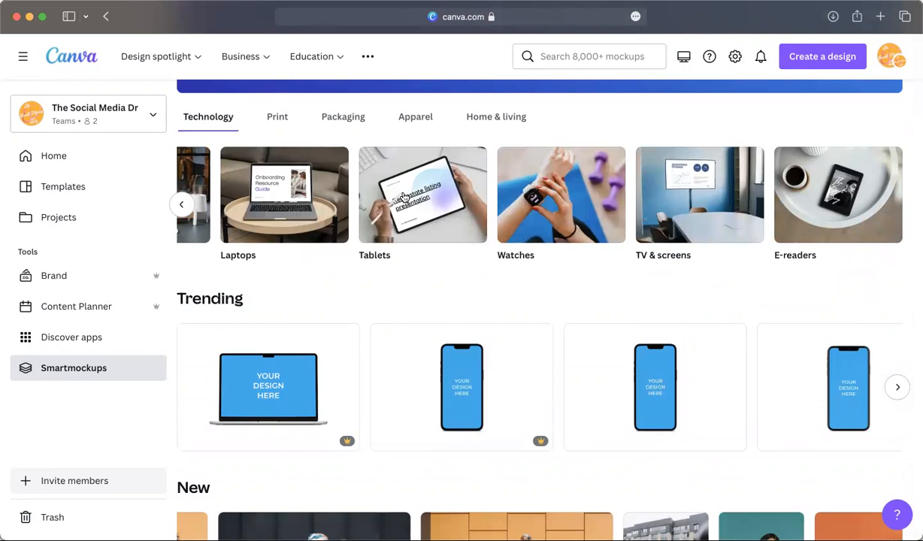
{"action": "left_click", "coordinate": [181, 204]}
{"action": "scroll", "coordinate": [429, 330], "scroll_direction": "down", "scroll_amount": 4}
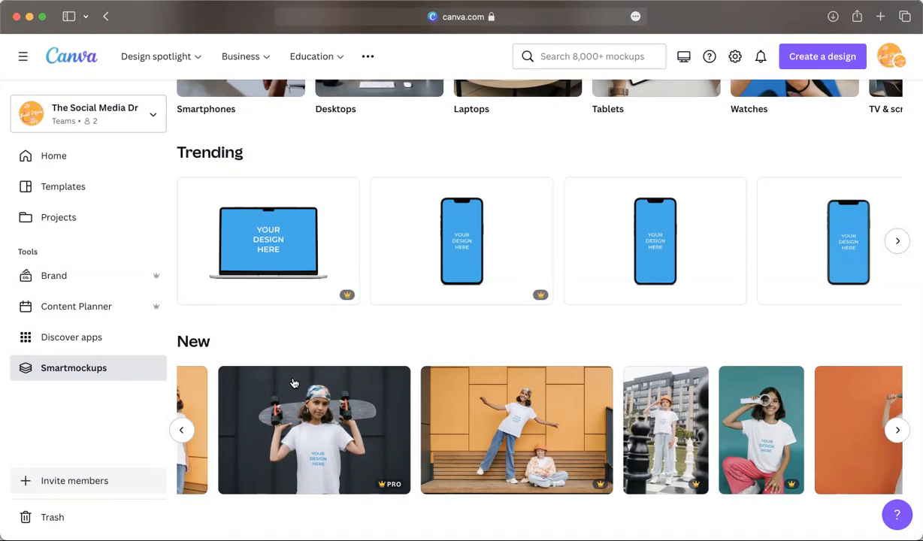
{"action": "scroll", "coordinate": [293, 383], "scroll_direction": "up", "scroll_amount": 5}
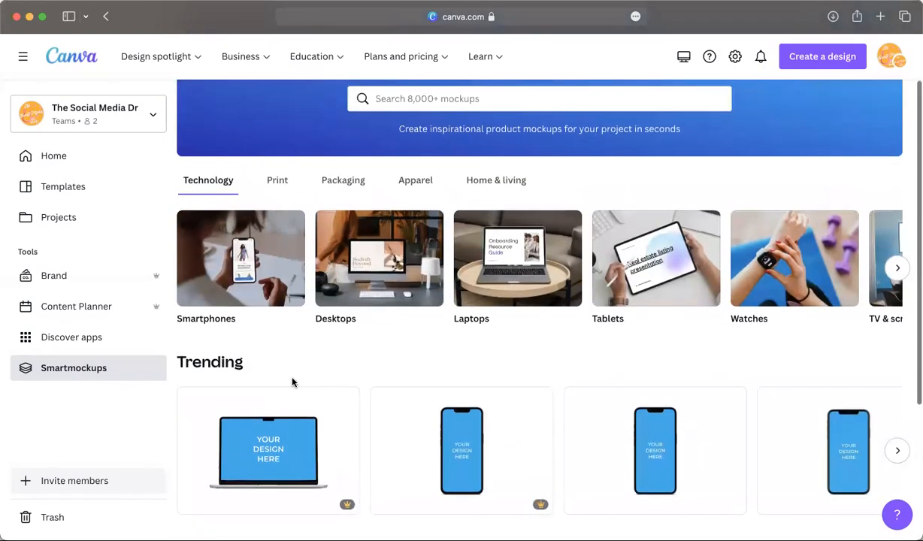
{"action": "scroll", "coordinate": [309, 202], "scroll_direction": "up", "scroll_amount": 2}
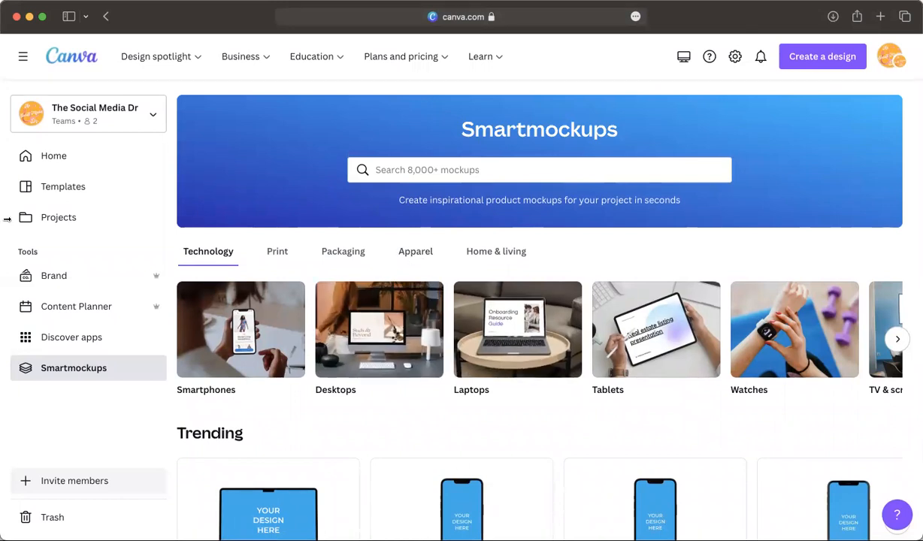
Return to the home page and look through the suggested design types for creating a design
{"action": "left_click", "coordinate": [47, 156]}
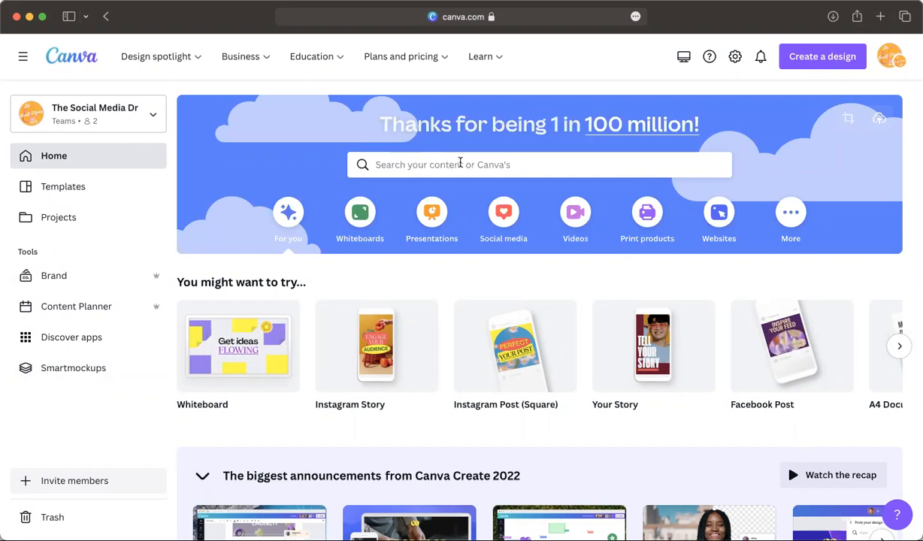
{"action": "left_click", "coordinate": [817, 56]}
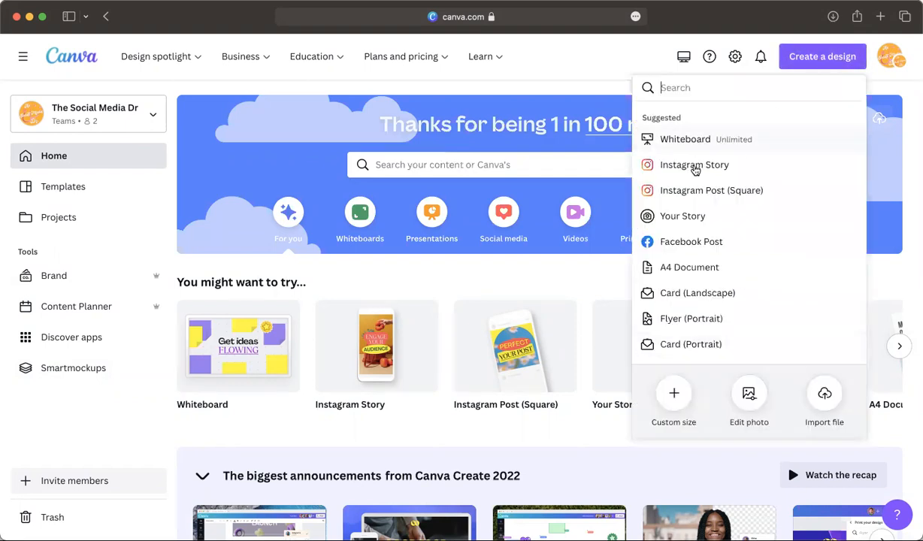
{"action": "scroll", "coordinate": [679, 229], "scroll_direction": "down", "scroll_amount": 1}
{"action": "scroll", "coordinate": [679, 229], "scroll_direction": "down", "scroll_amount": 10}
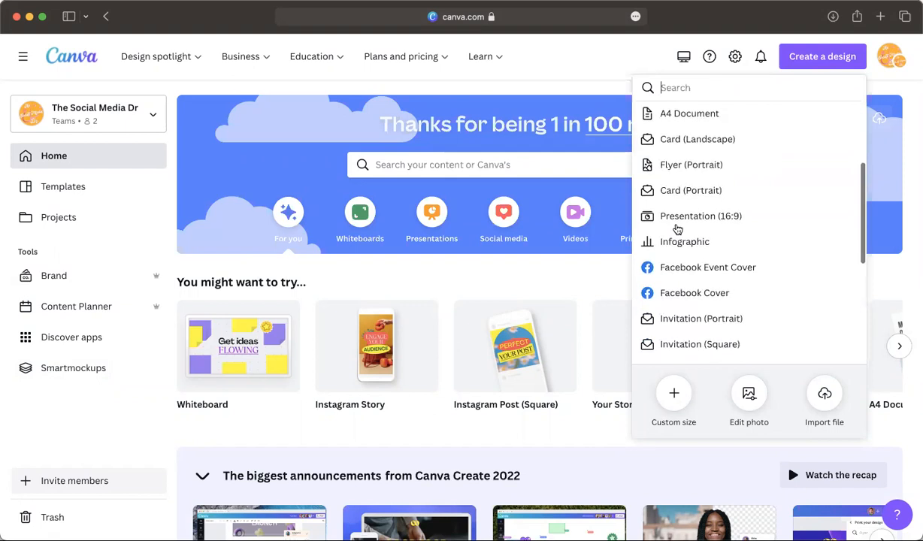
{"action": "scroll", "coordinate": [679, 229], "scroll_direction": "up", "scroll_amount": 10}
{"action": "scroll", "coordinate": [679, 226], "scroll_direction": "down", "scroll_amount": 1}
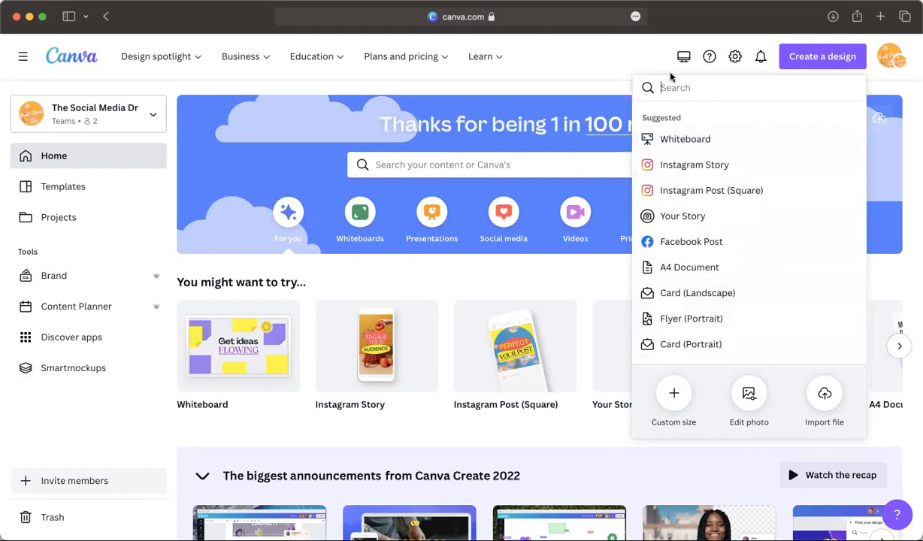
Search the design types for "face" and look over the Facebook formats
{"action": "type", "text": "face"}
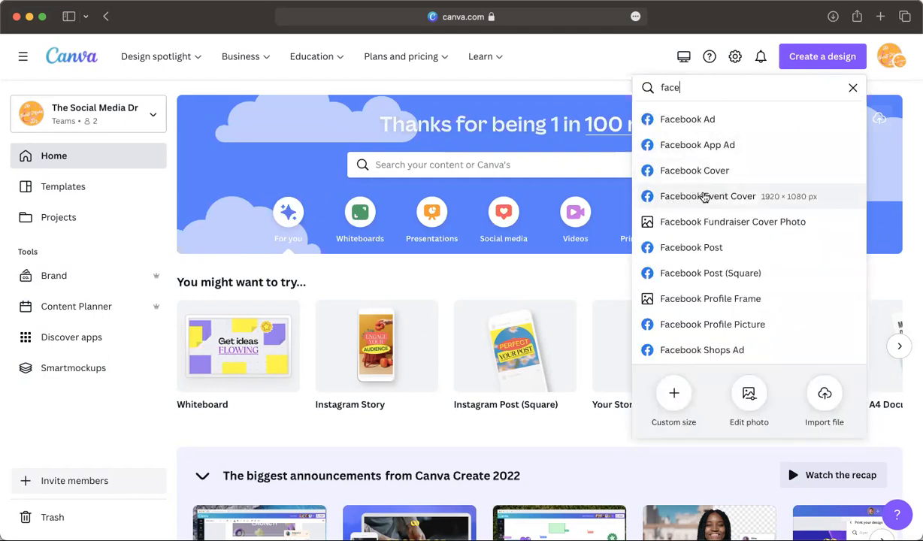
{"action": "scroll", "coordinate": [713, 318], "scroll_direction": "down", "scroll_amount": 1}
{"action": "scroll", "coordinate": [713, 318], "scroll_direction": "up", "scroll_amount": 1}
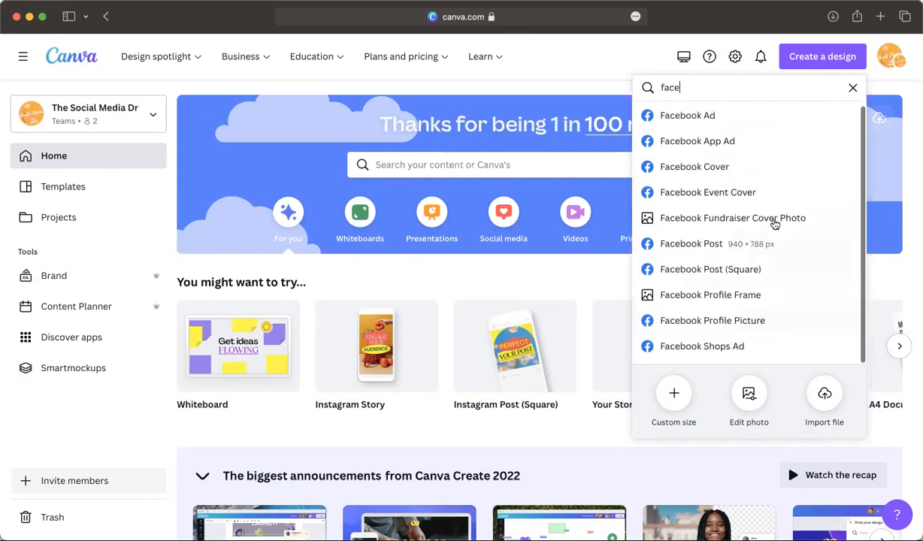
Search the design types for "yout" instead, look over the YouTube formats and clear the search
{"action": "double_click", "coordinate": [699, 89]}
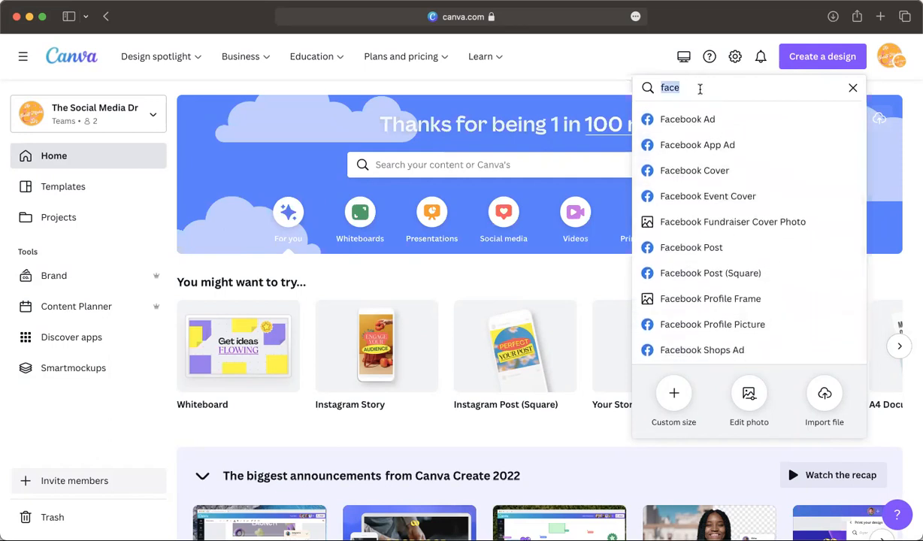
{"action": "type", "text": "yout"}
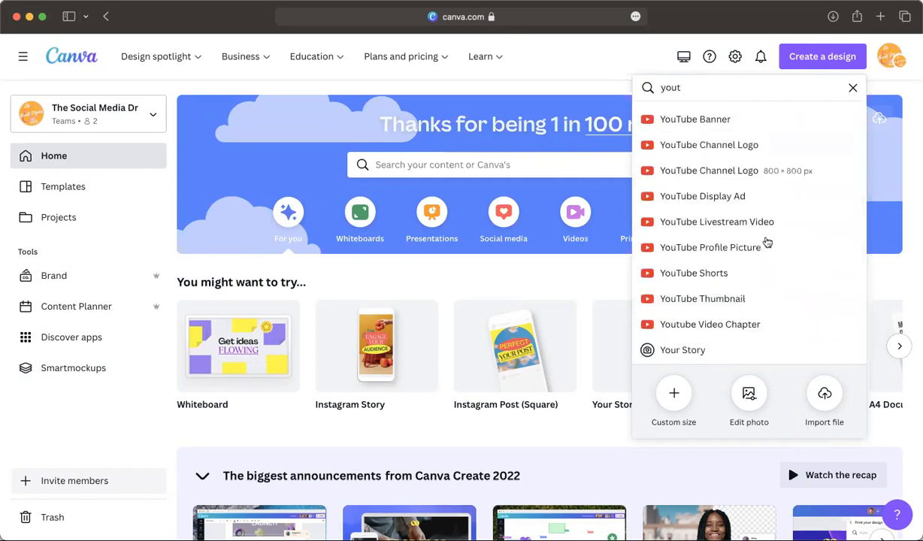
{"action": "scroll", "coordinate": [772, 271], "scroll_direction": "down", "scroll_amount": 1}
{"action": "scroll", "coordinate": [773, 272], "scroll_direction": "up", "scroll_amount": 1}
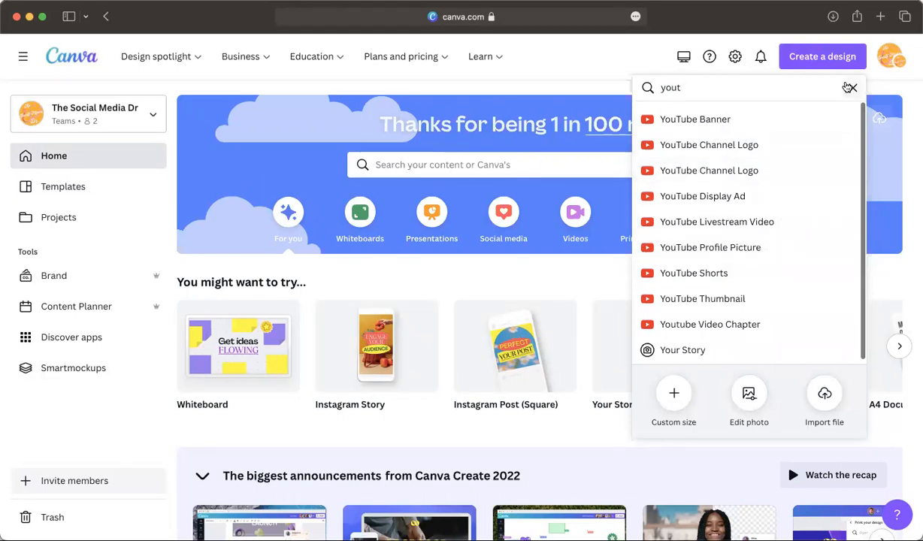
{"action": "left_click", "coordinate": [851, 88]}
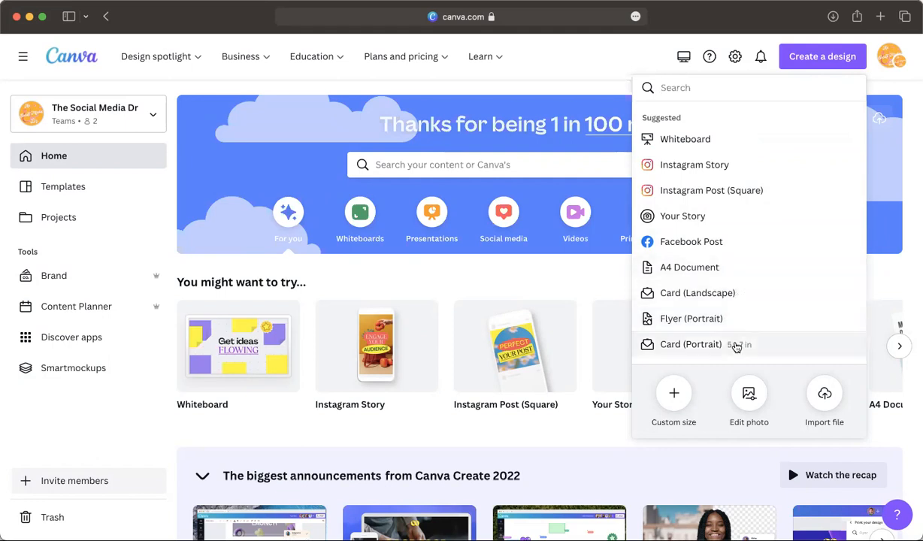
Open the custom size settings, view the available units of measurement and close them without creating a design
{"action": "left_click", "coordinate": [666, 403]}
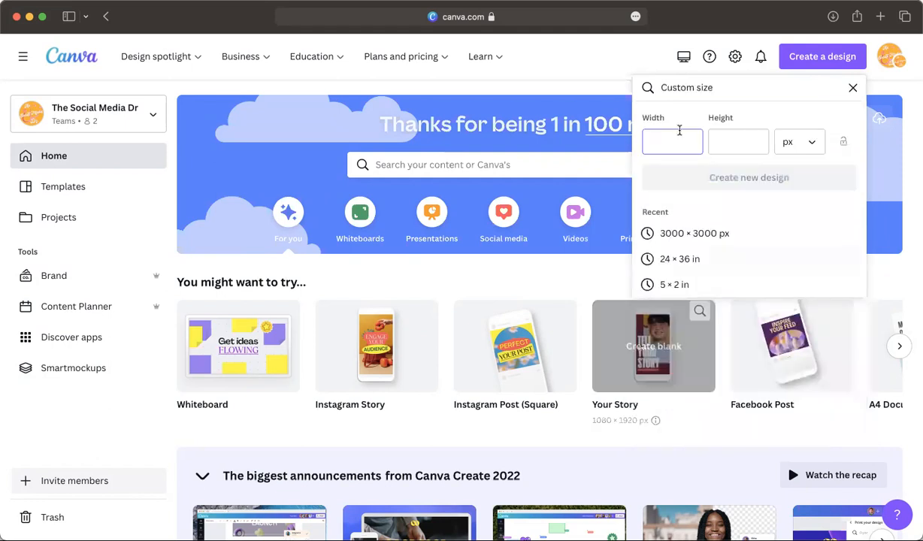
{"action": "left_click", "coordinate": [808, 143]}
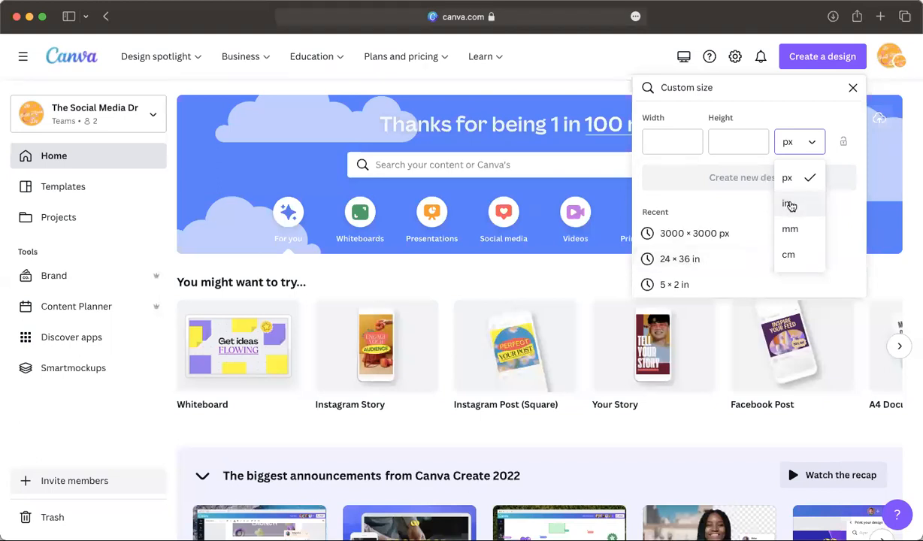
{"action": "left_click", "coordinate": [851, 89]}
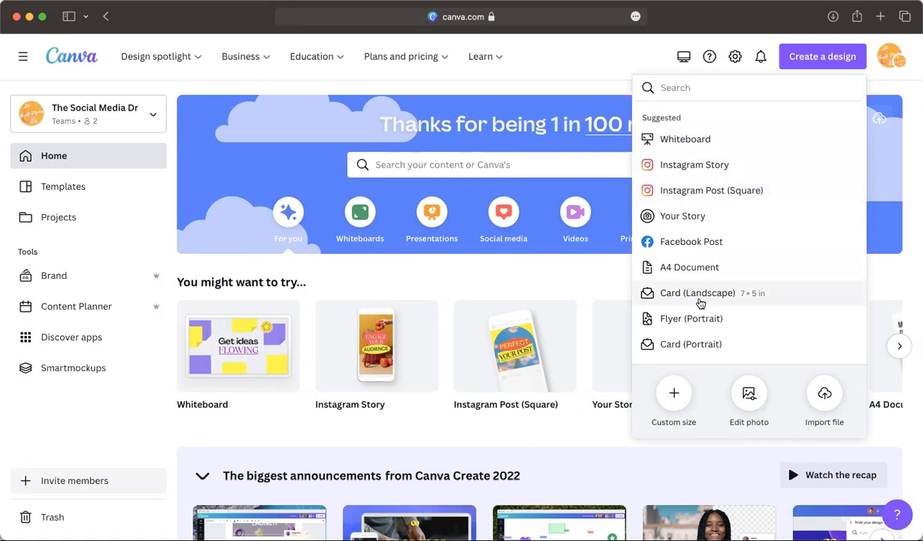
Create a blank design of the type Instagram Post (Square)
{"action": "scroll", "coordinate": [694, 311], "scroll_direction": "down", "scroll_amount": 10}
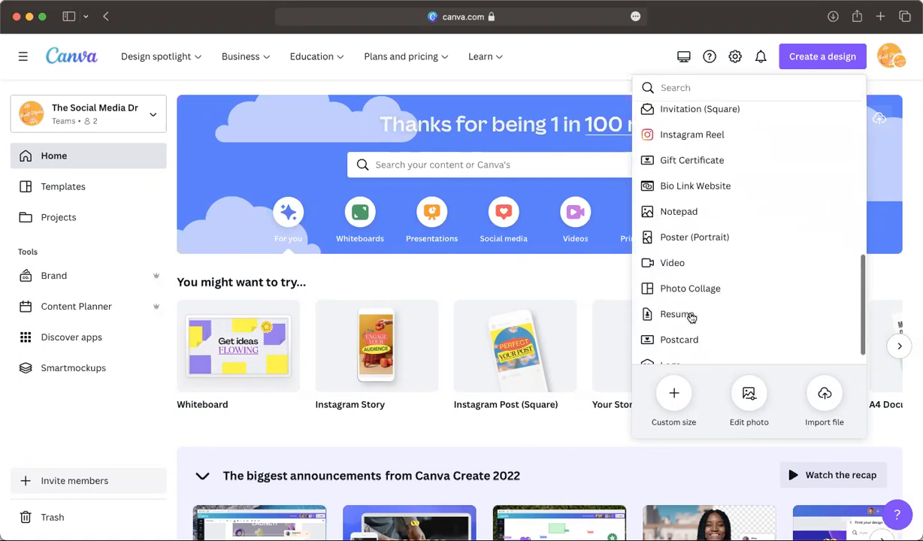
{"action": "scroll", "coordinate": [702, 258], "scroll_direction": "up", "scroll_amount": 10}
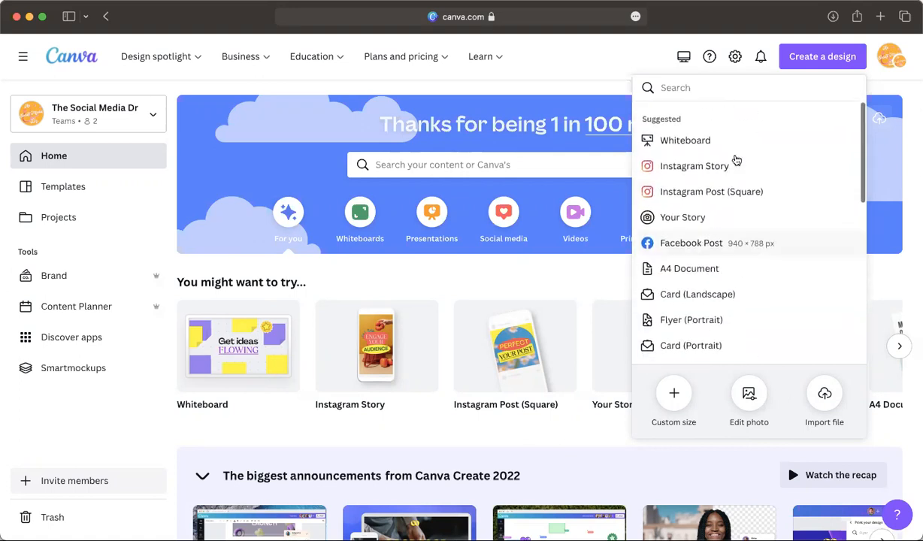
{"action": "left_click", "coordinate": [696, 191]}
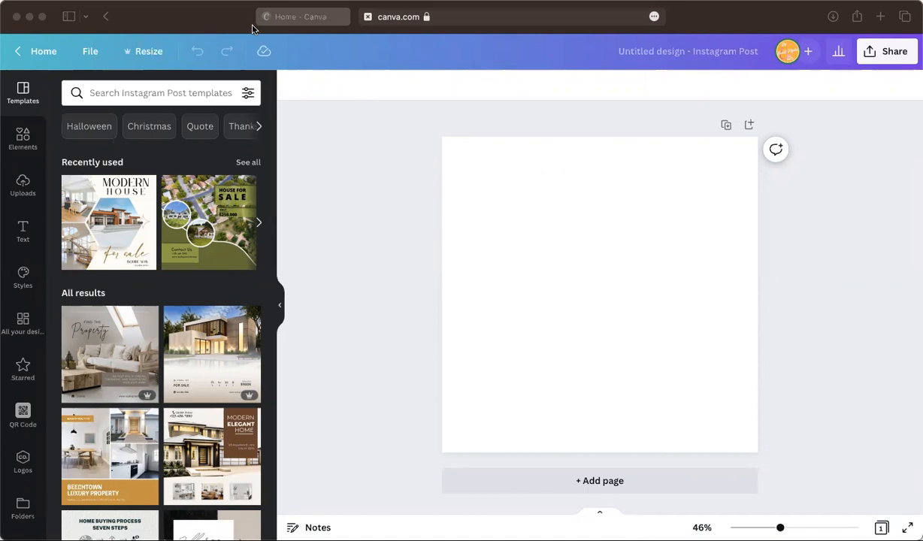
{"action": "left_click", "coordinate": [380, 275]}
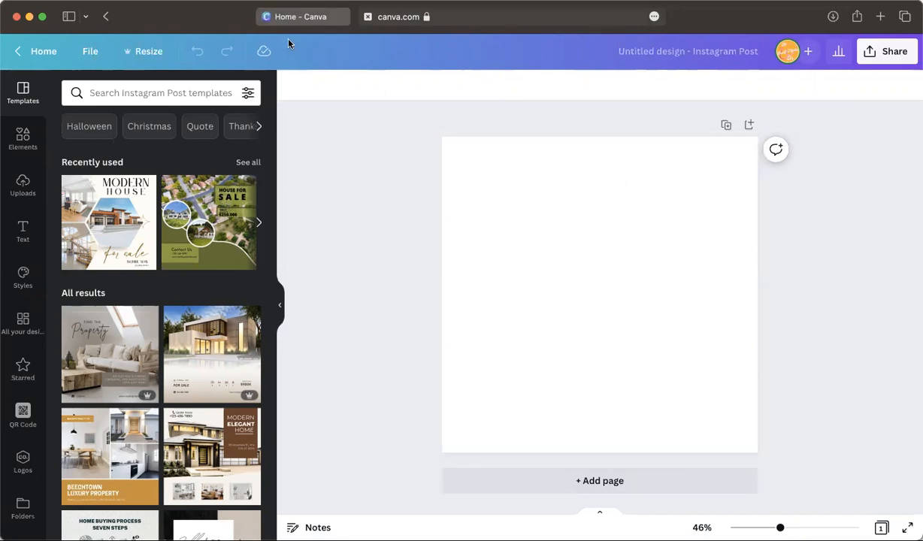
Go back to the home page, view its search suggestions and return to the untitled Instagram Post design
{"action": "left_click", "coordinate": [292, 19]}
{"action": "left_click", "coordinate": [433, 165]}
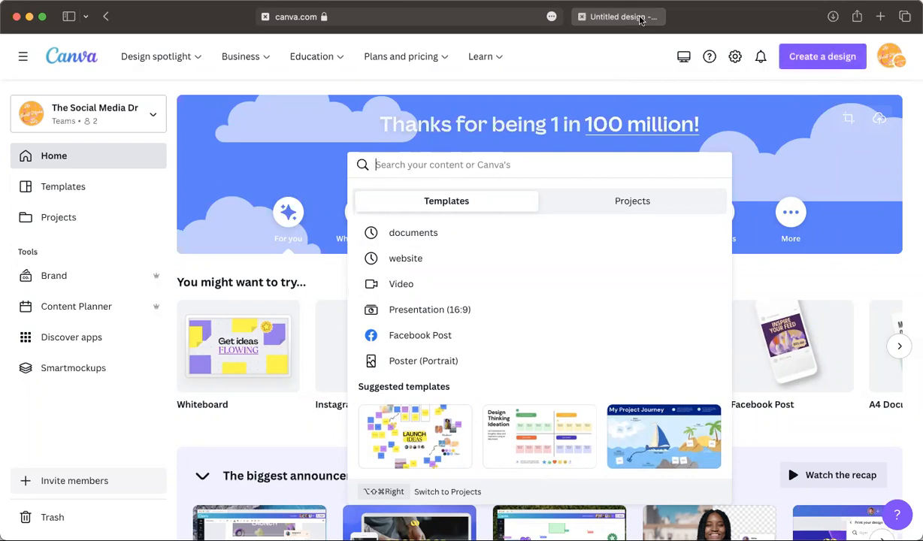
{"action": "left_click", "coordinate": [613, 16]}
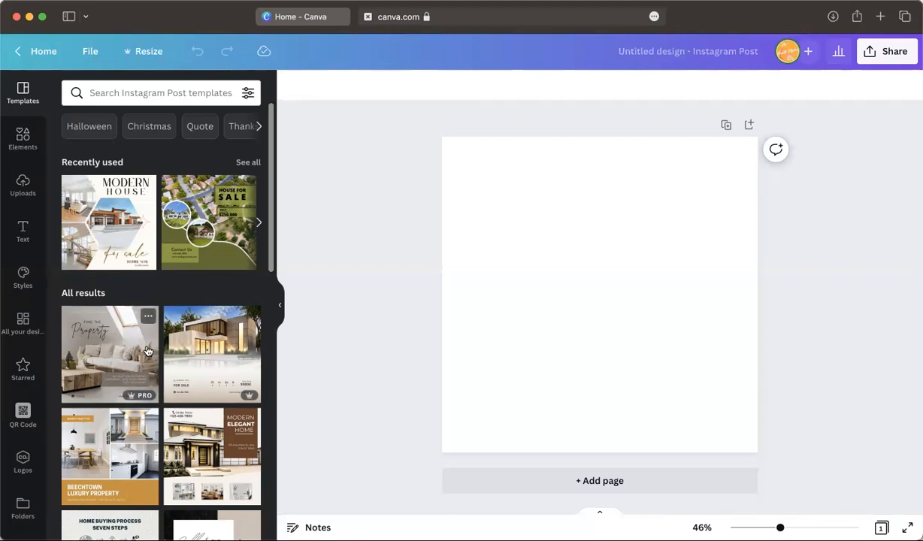
Browse the Instagram Post templates and apply the Seller Tip template to the blank page
{"action": "scroll", "coordinate": [148, 351], "scroll_direction": "down", "scroll_amount": 5}
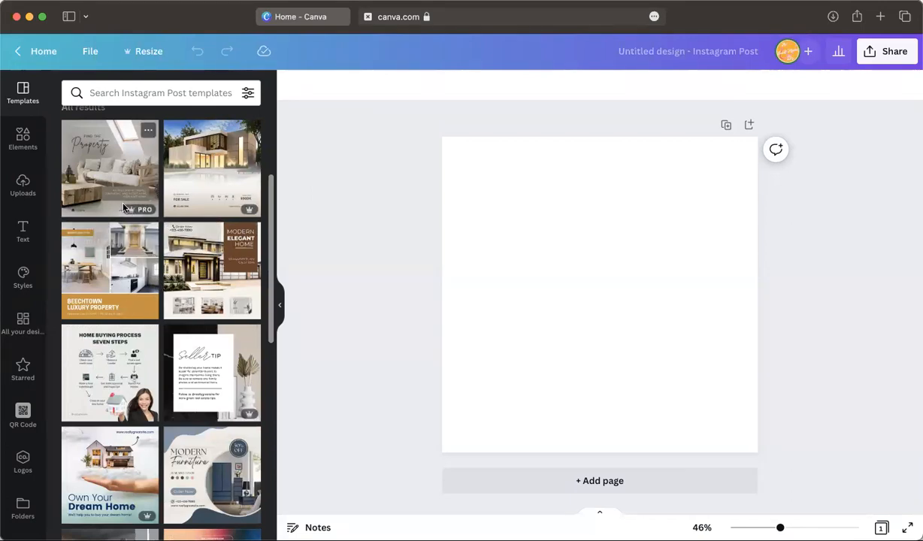
{"action": "mouse_move", "coordinate": [145, 212]}
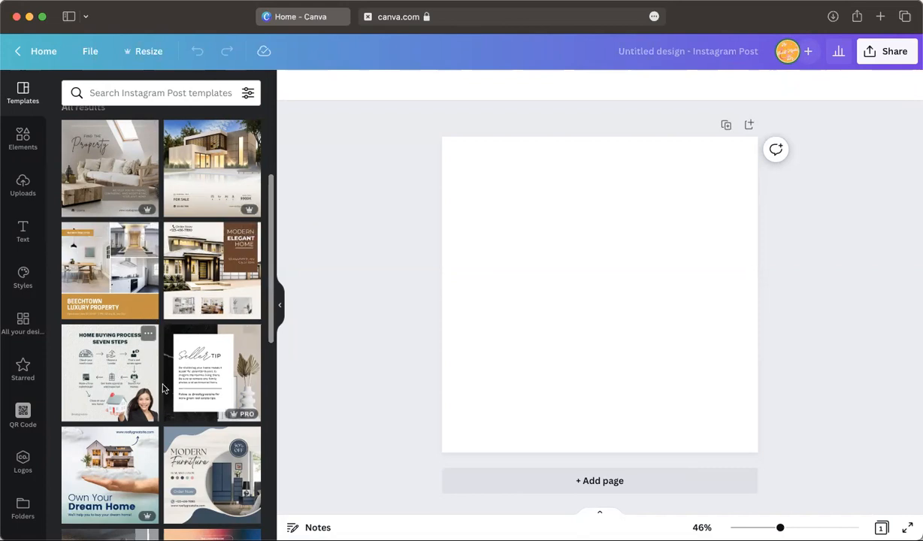
{"action": "scroll", "coordinate": [135, 375], "scroll_direction": "down", "scroll_amount": 5}
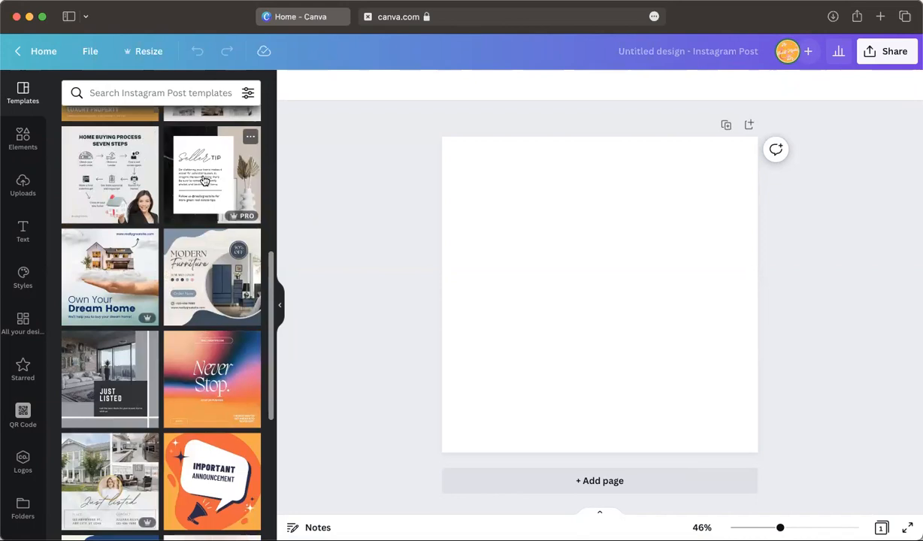
{"action": "left_click", "coordinate": [204, 180]}
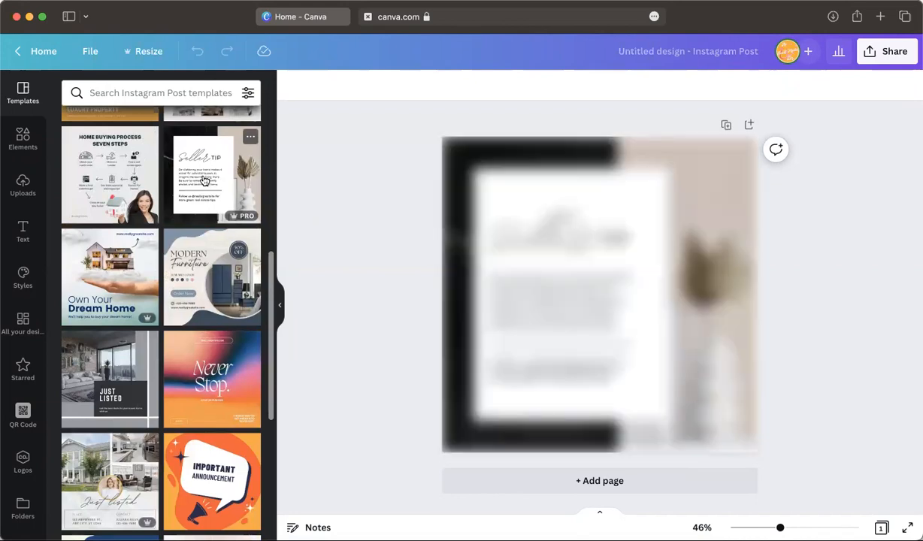
Delete the vase photo and the white card behind the text to show the template's separate elements
{"action": "left_click", "coordinate": [690, 286]}
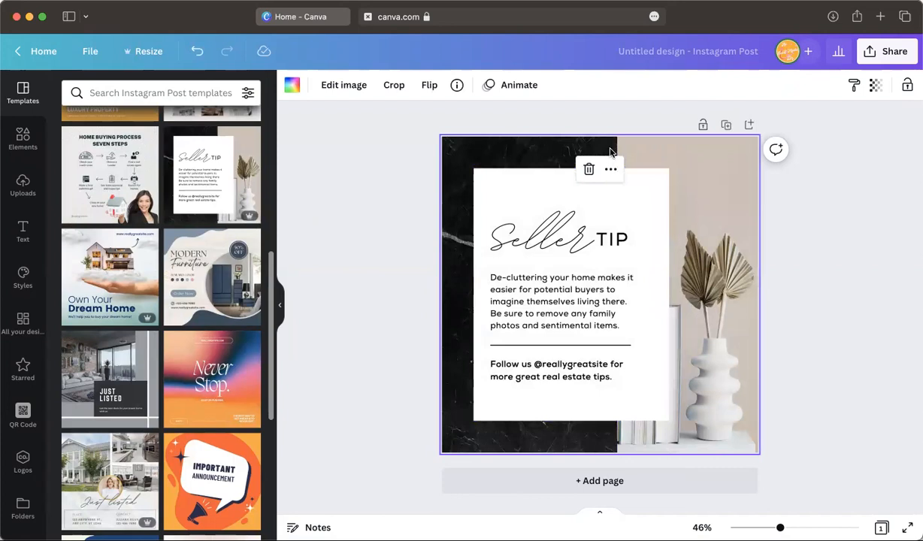
{"action": "left_click", "coordinate": [698, 160]}
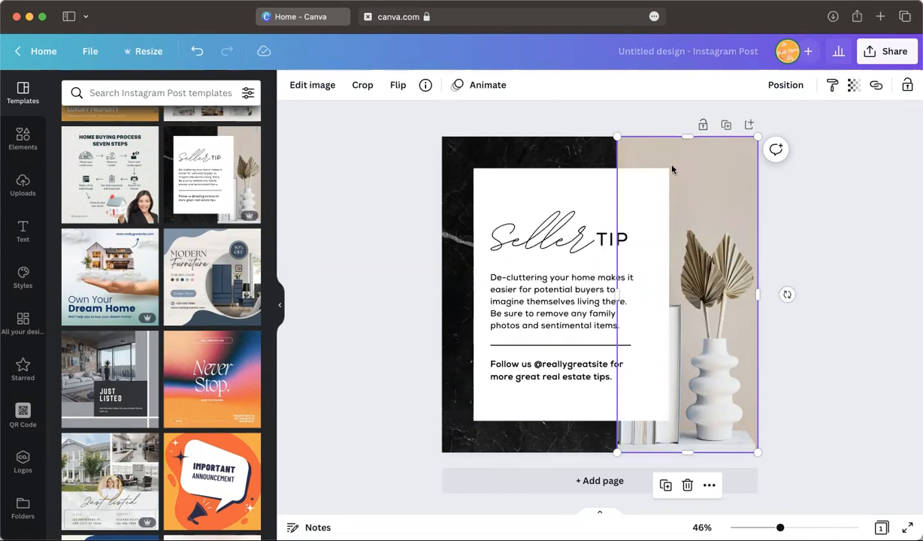
{"action": "key", "text": "Delete"}
{"action": "left_click", "coordinate": [612, 161]}
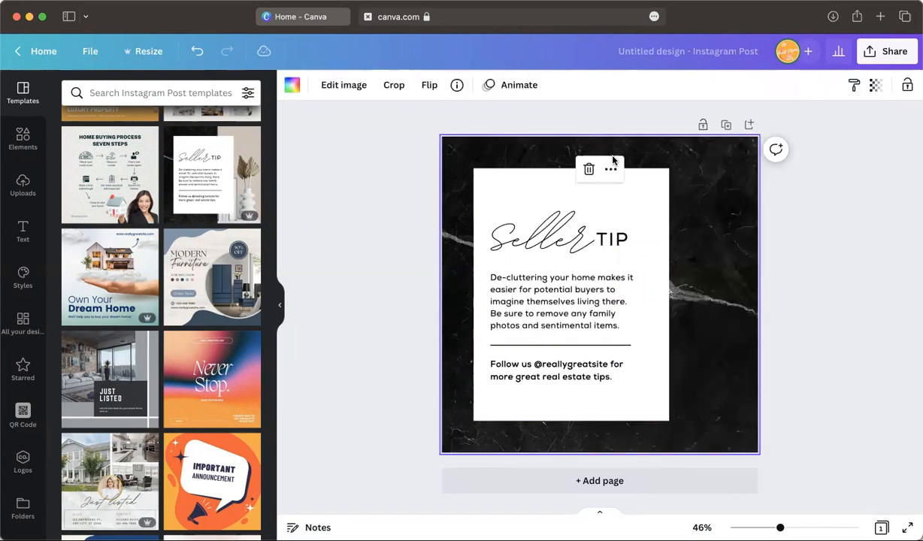
{"action": "left_click", "coordinate": [651, 187]}
{"action": "key", "text": "Delete"}
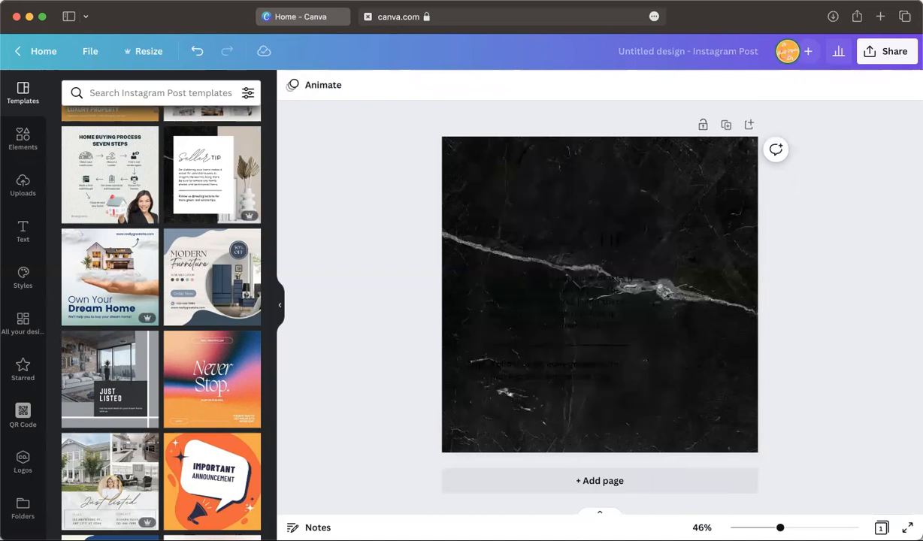
Undo the deletions of the white card and the vase photo
{"action": "left_click", "coordinate": [197, 51]}
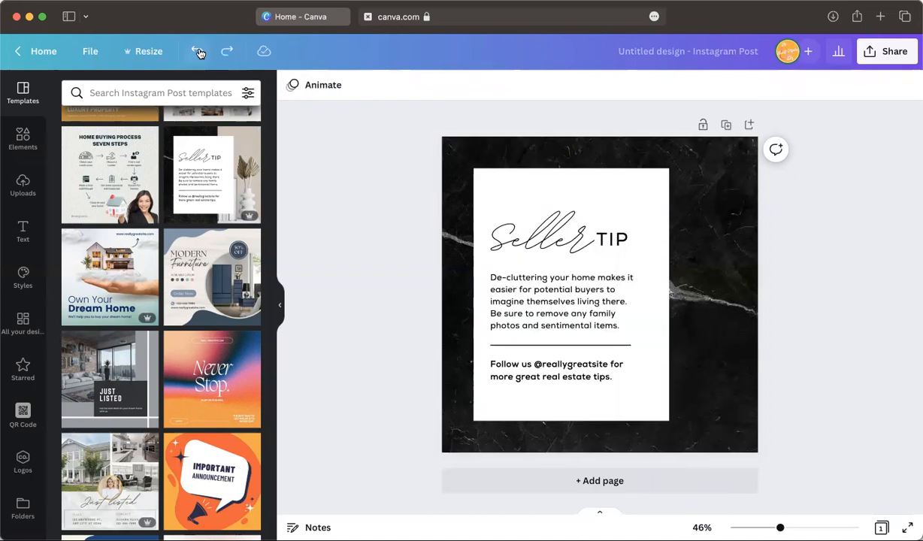
{"action": "left_click", "coordinate": [198, 51]}
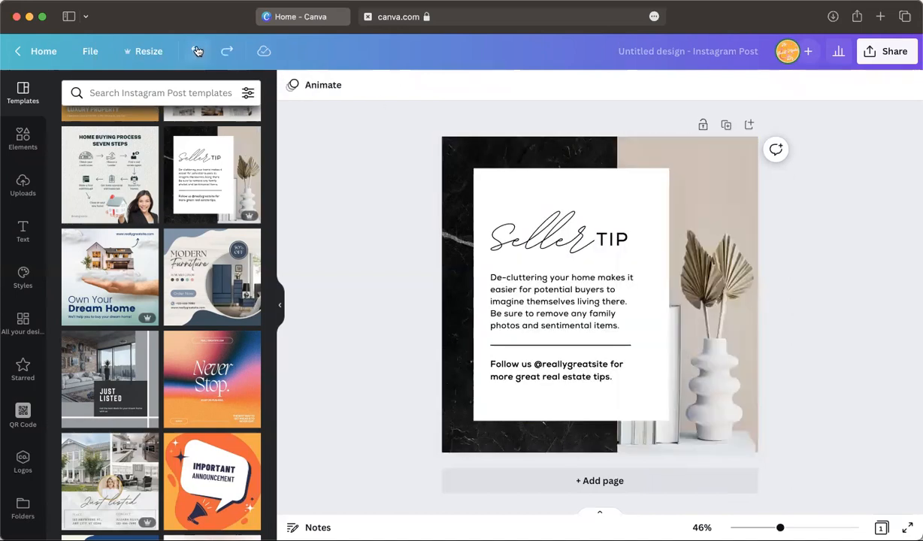
Delete the vase photo and the white card behind the text one at a time, undoing each deletion
{"action": "left_click", "coordinate": [679, 146]}
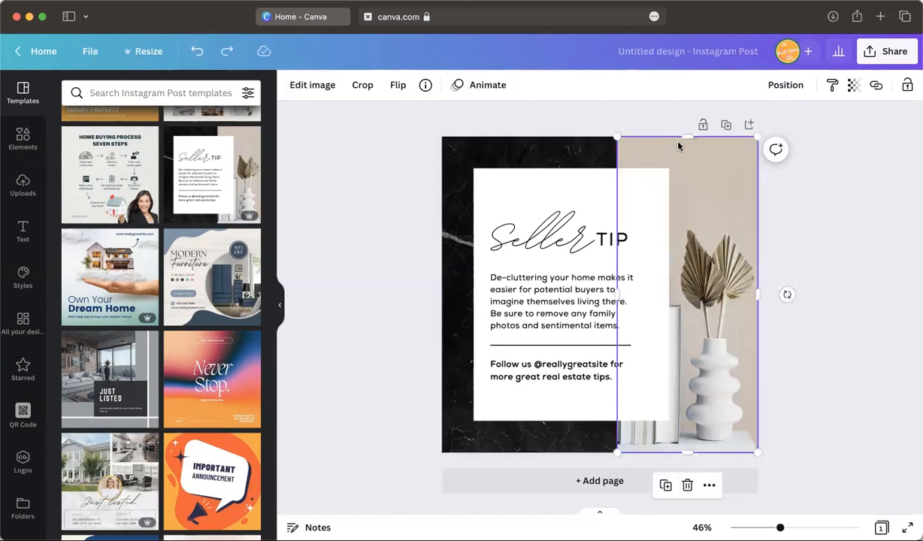
{"action": "key", "text": "Delete"}
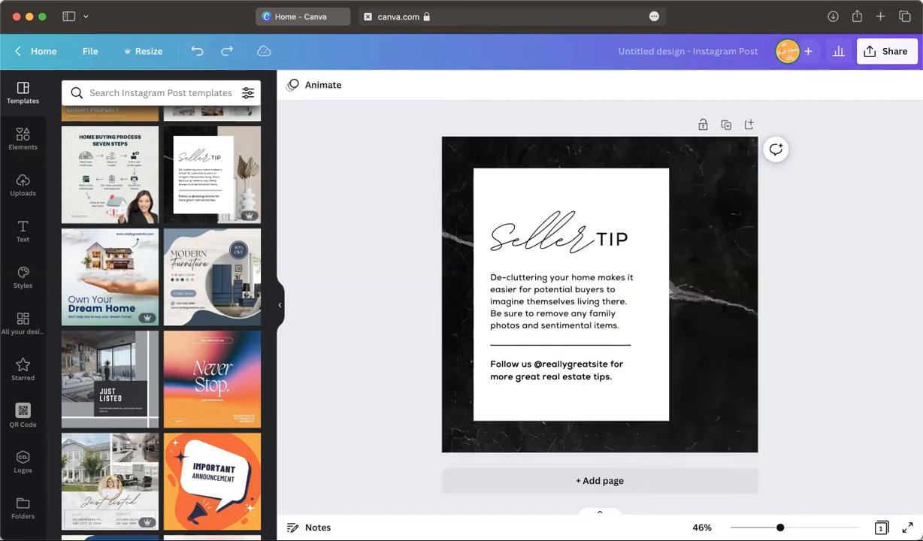
{"action": "left_click", "coordinate": [199, 52]}
{"action": "left_click", "coordinate": [511, 180]}
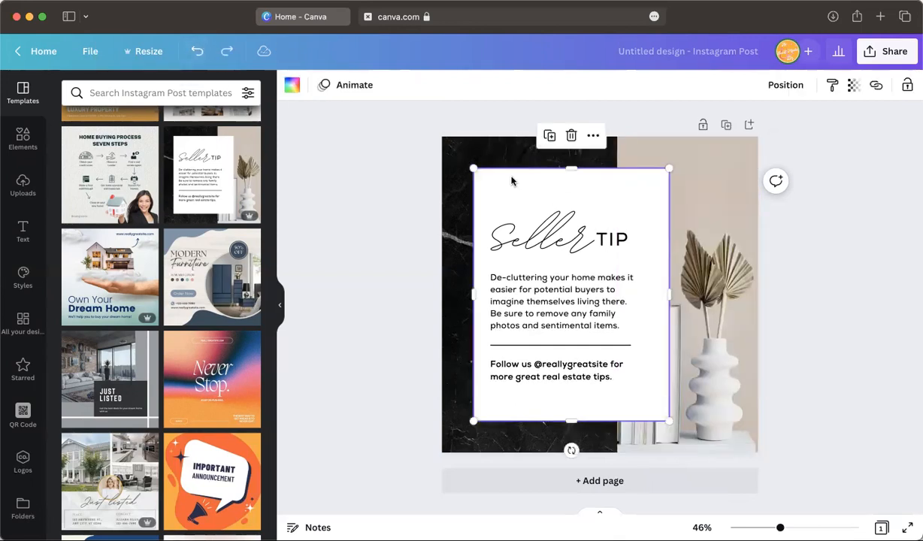
{"action": "key", "text": "Delete"}
{"action": "left_click", "coordinate": [192, 51]}
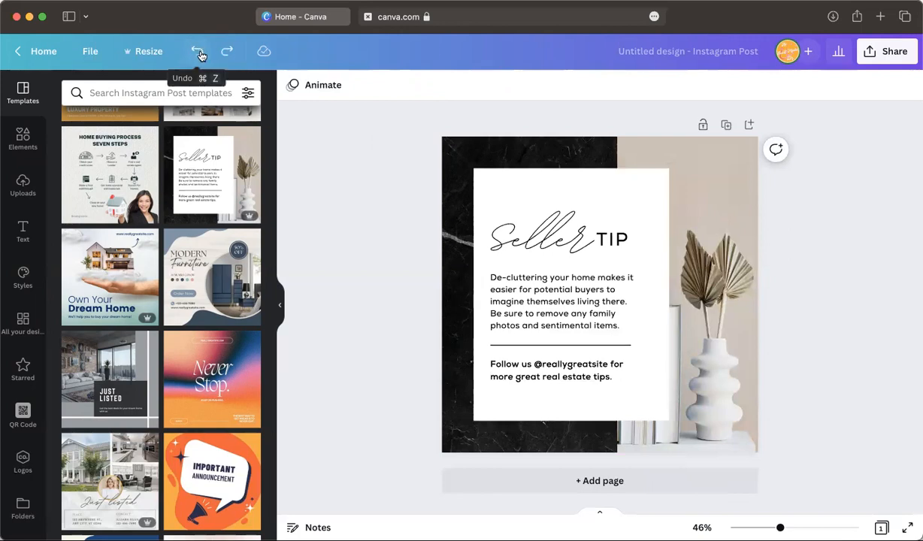
Replace the page's design with the orange and blue gradient Never Stop quote template
{"action": "left_click", "coordinate": [220, 385]}
{"action": "left_click", "coordinate": [734, 203]}
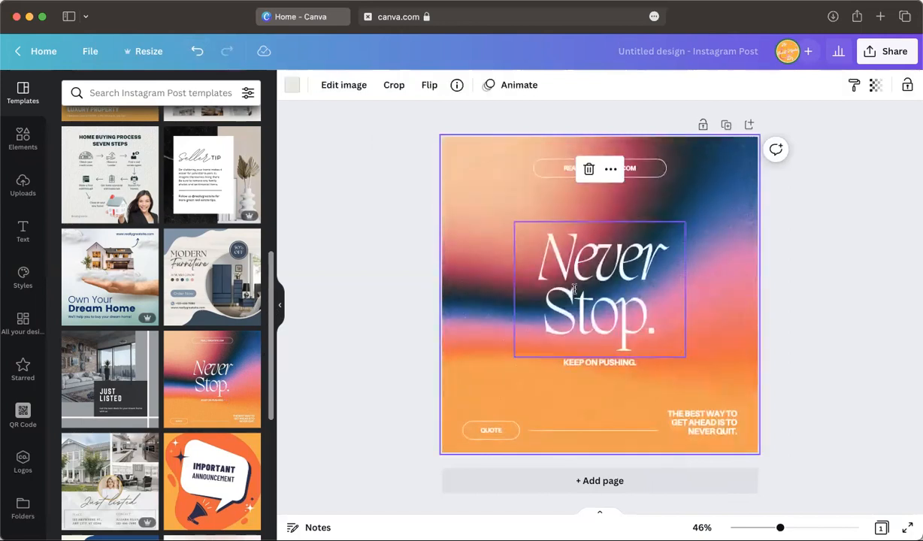
{"action": "left_click", "coordinate": [405, 194]}
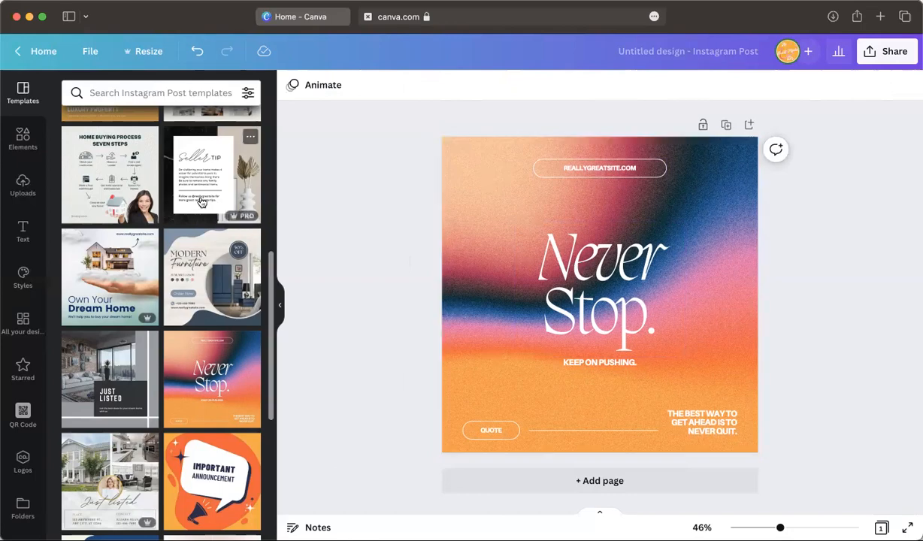
Search the Instagram Post templates for "kindness" and apply the Random Acts of Kindness template with pink hearts
{"action": "scroll", "coordinate": [181, 226], "scroll_direction": "down", "scroll_amount": 5}
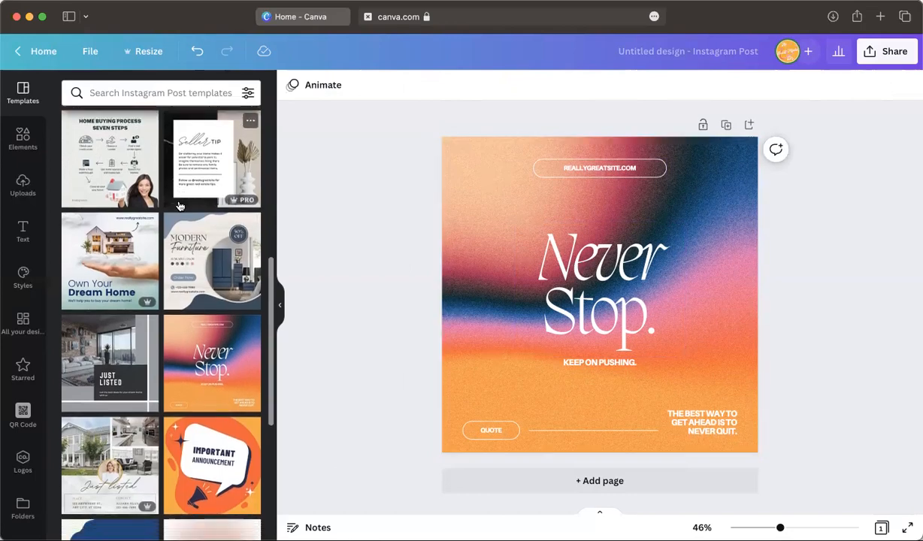
{"action": "scroll", "coordinate": [181, 204], "scroll_direction": "down", "scroll_amount": 5}
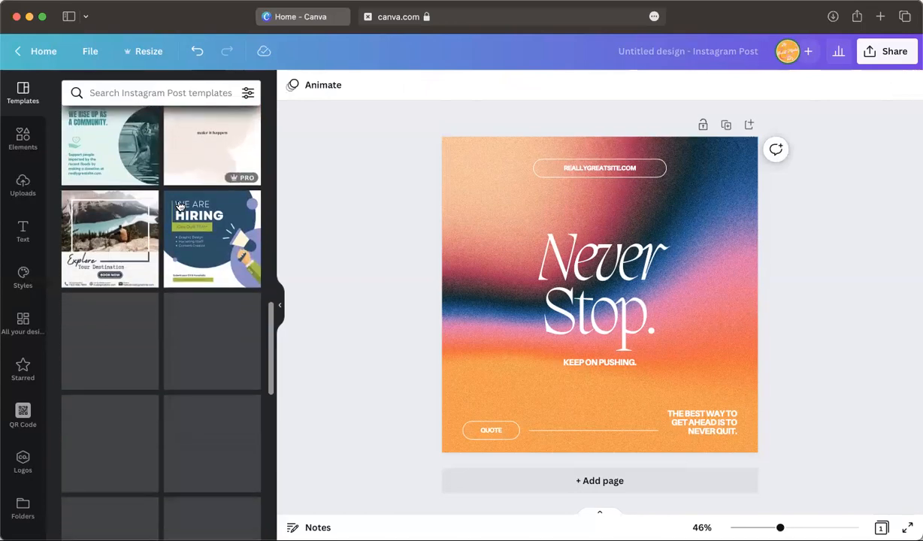
{"action": "left_click", "coordinate": [147, 93]}
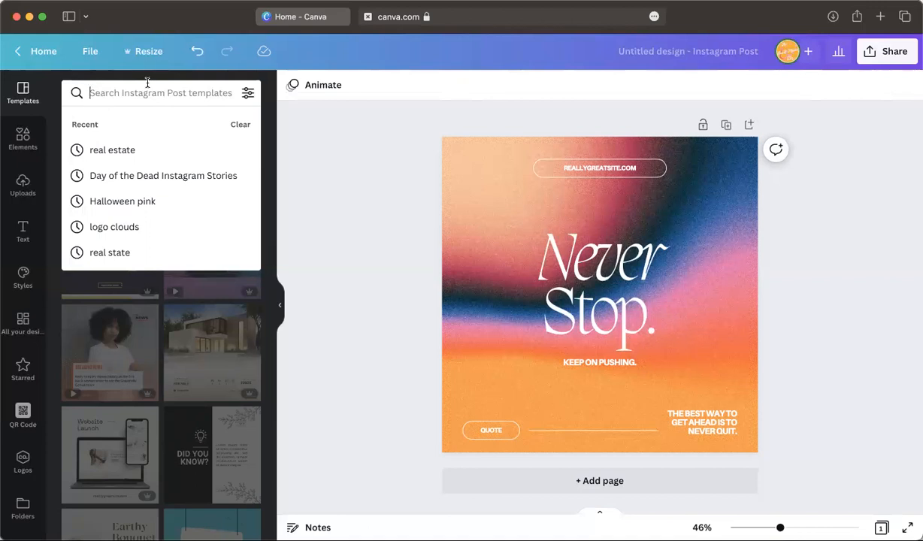
{"action": "type", "text": "kindness"}
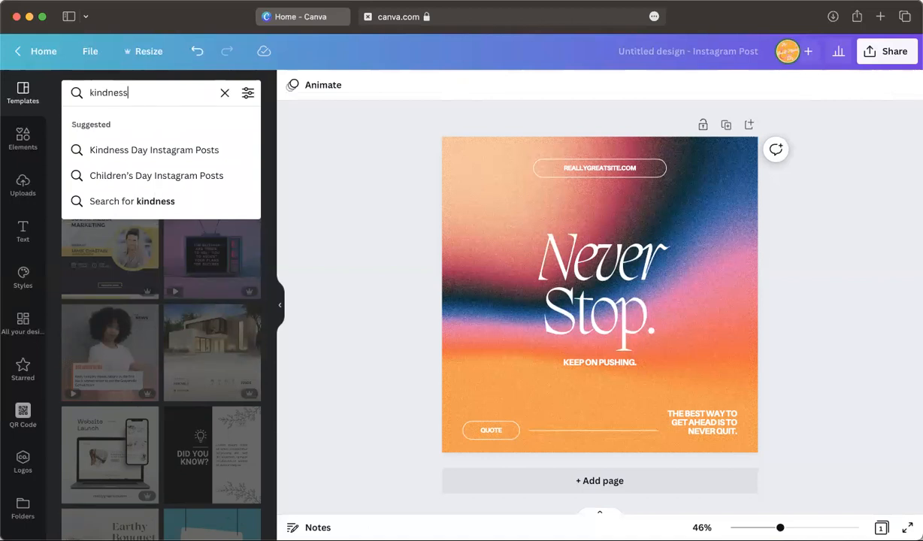
{"action": "key", "text": "Return"}
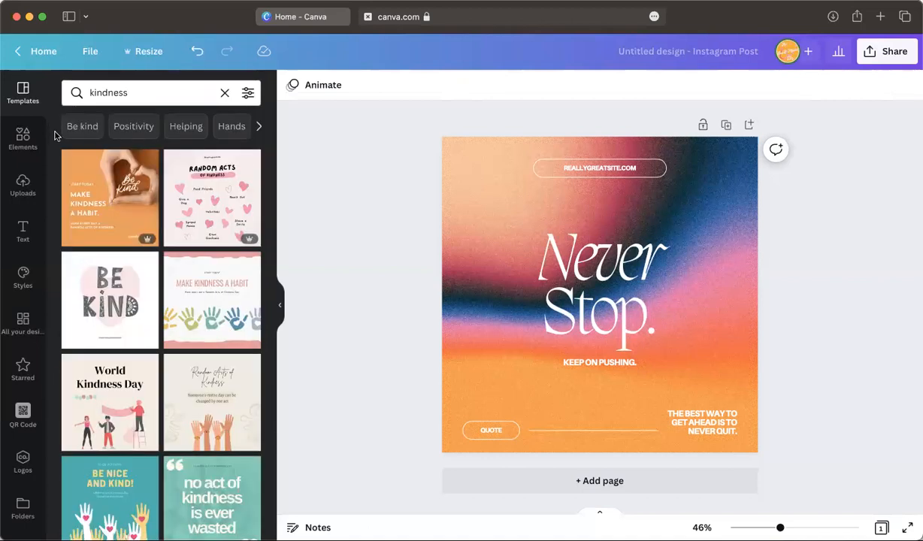
{"action": "left_click", "coordinate": [208, 205]}
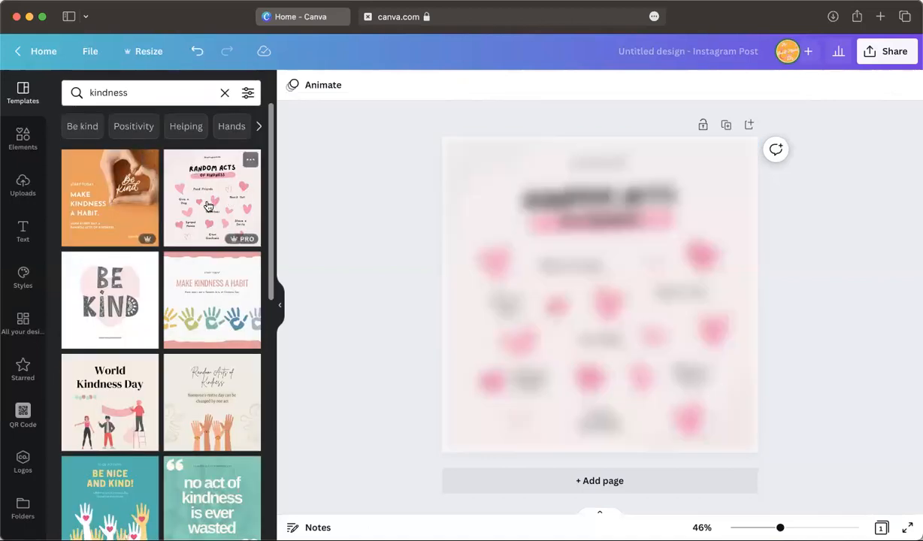
Browse the kindness templates and run a new template search for "real estate"
{"action": "scroll", "coordinate": [154, 312], "scroll_direction": "down", "scroll_amount": 3}
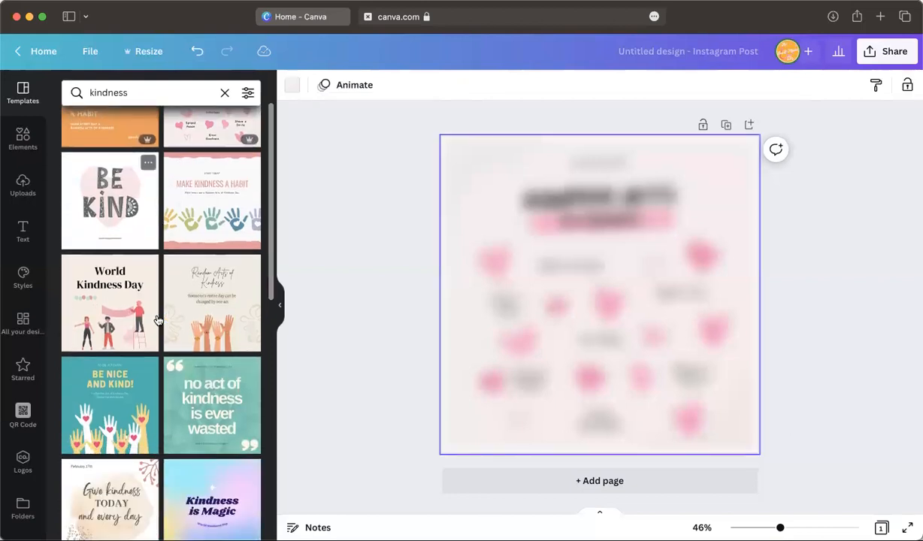
{"action": "scroll", "coordinate": [157, 319], "scroll_direction": "down", "scroll_amount": 5}
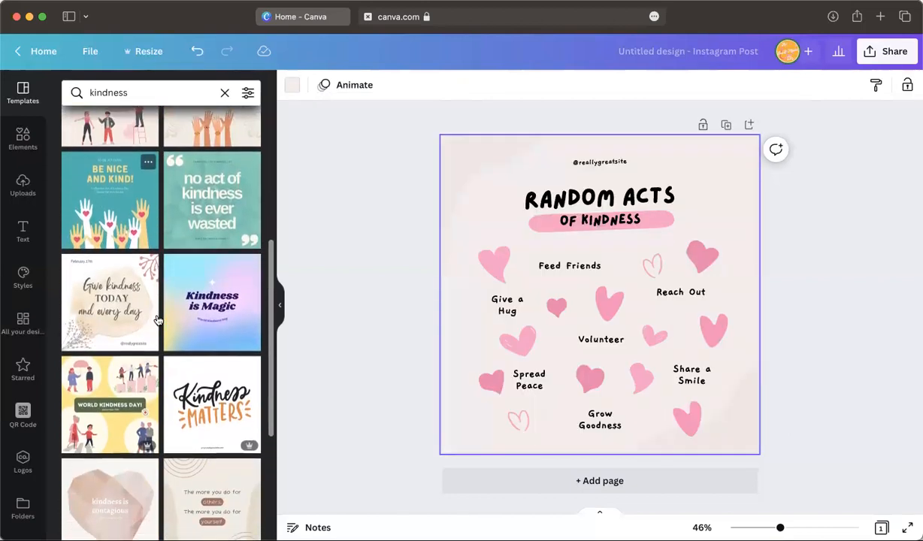
{"action": "scroll", "coordinate": [157, 320], "scroll_direction": "down", "scroll_amount": 6}
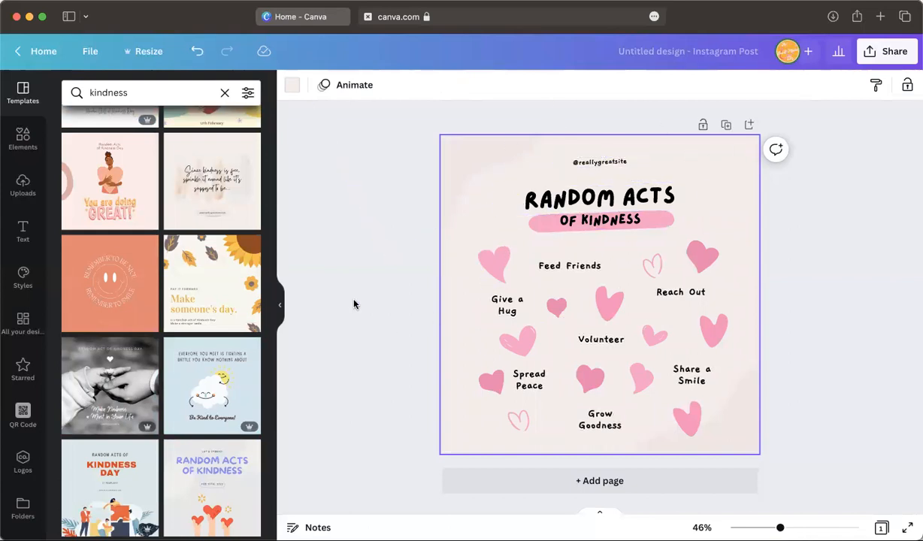
{"action": "scroll", "coordinate": [99, 258], "scroll_direction": "down", "scroll_amount": 5}
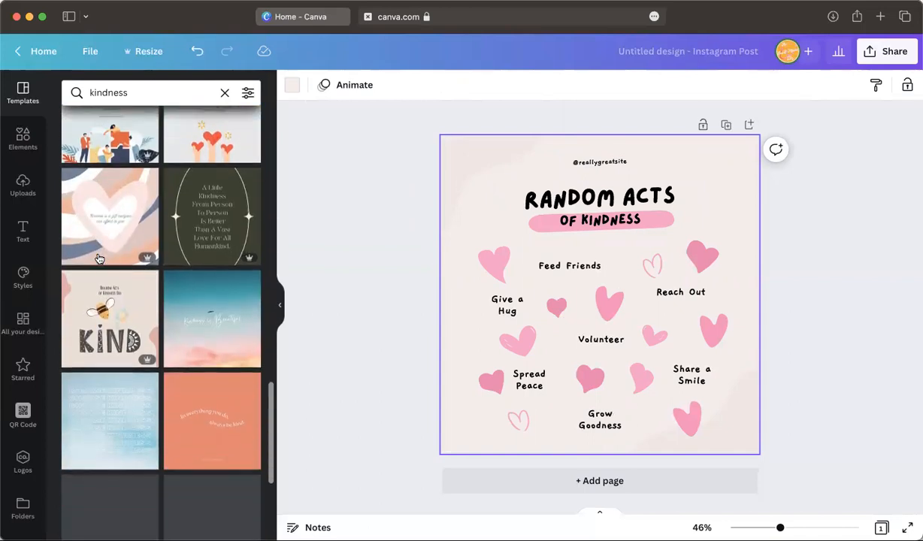
{"action": "left_click", "coordinate": [105, 93]}
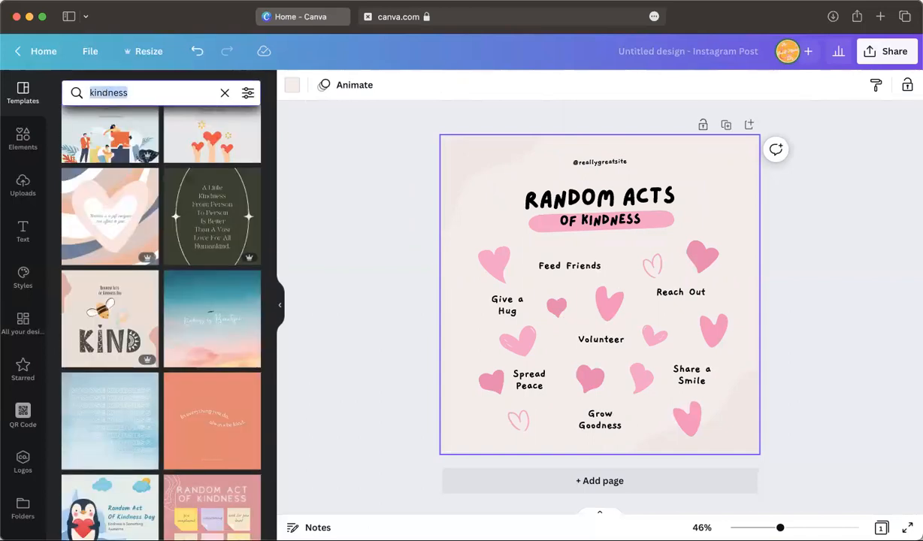
{"action": "type", "text": "real estate"}
{"action": "key", "text": "Return"}
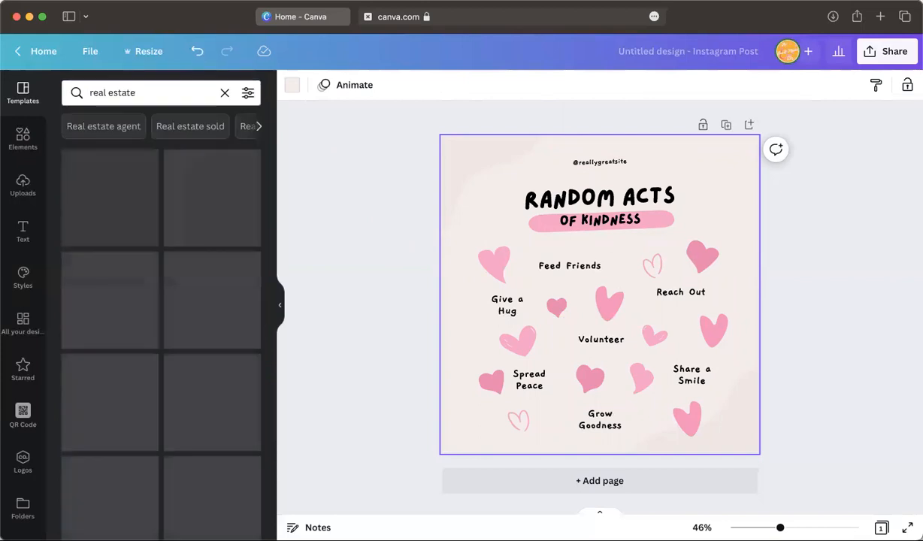
Search the templates for "new listing" and apply the New Listing template with the white kitchen photo
{"action": "left_click", "coordinate": [113, 94]}
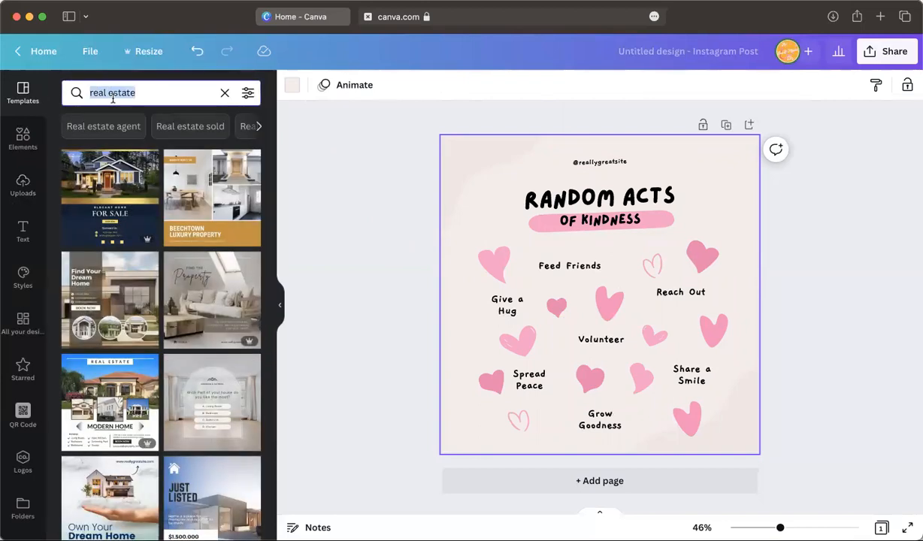
{"action": "type", "text": "new listing"}
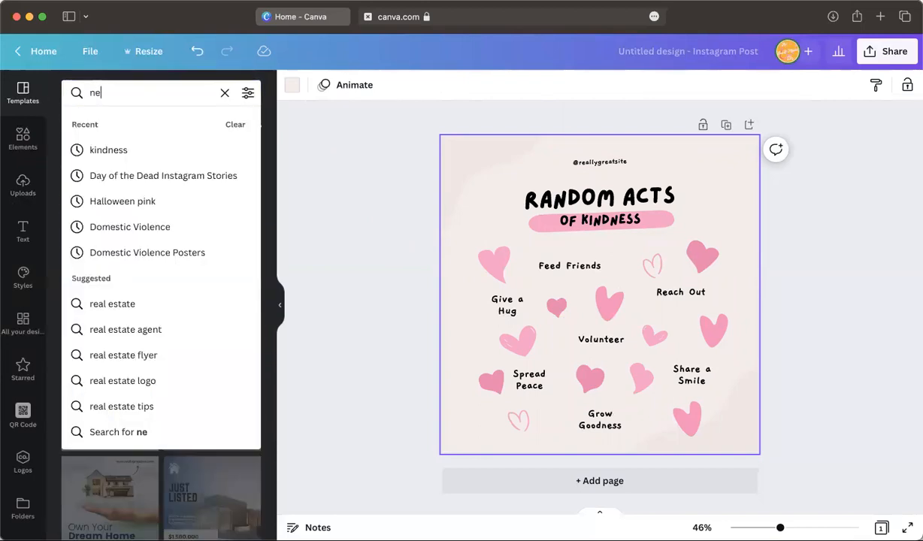
{"action": "key", "text": "Return"}
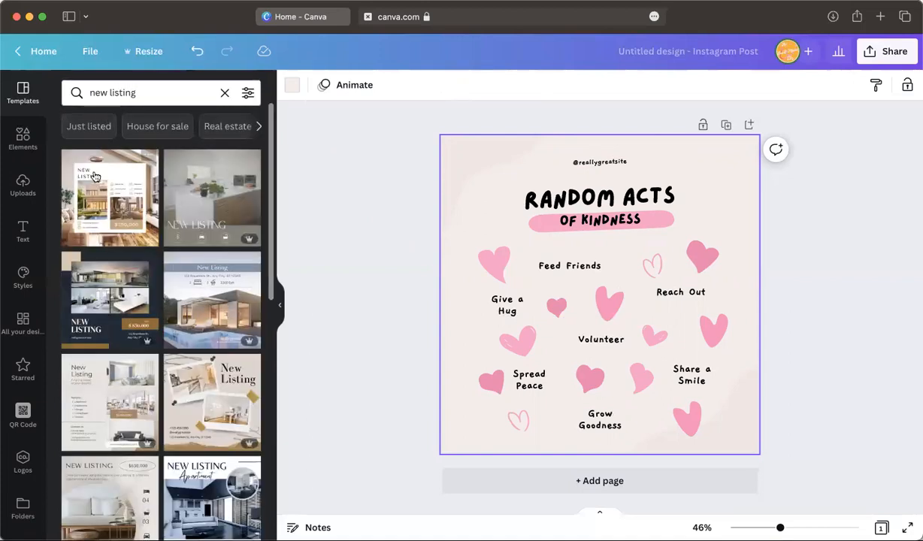
{"action": "left_click", "coordinate": [256, 193]}
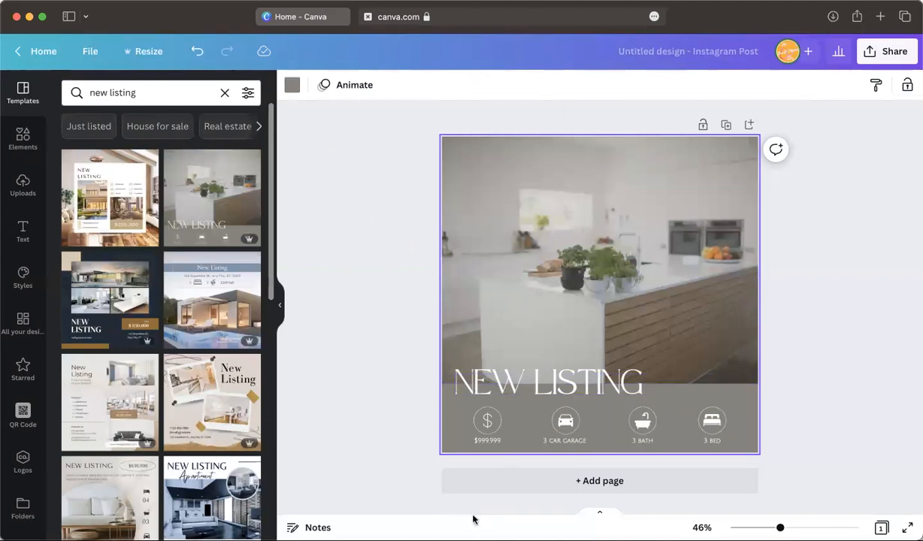
Add a second page and apply the New Listing template with the white card and $250,000 price
{"action": "left_click", "coordinate": [473, 475]}
{"action": "left_click", "coordinate": [142, 212]}
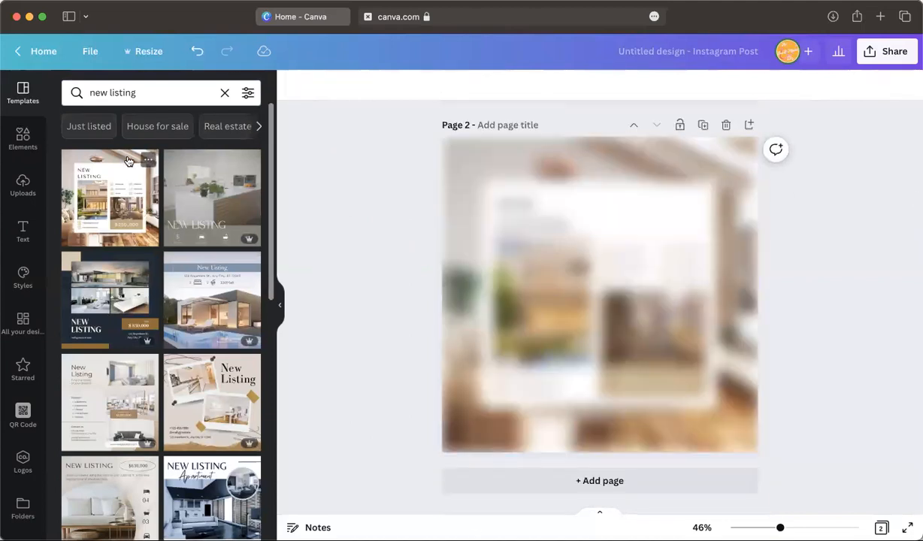
{"action": "left_click", "coordinate": [541, 284]}
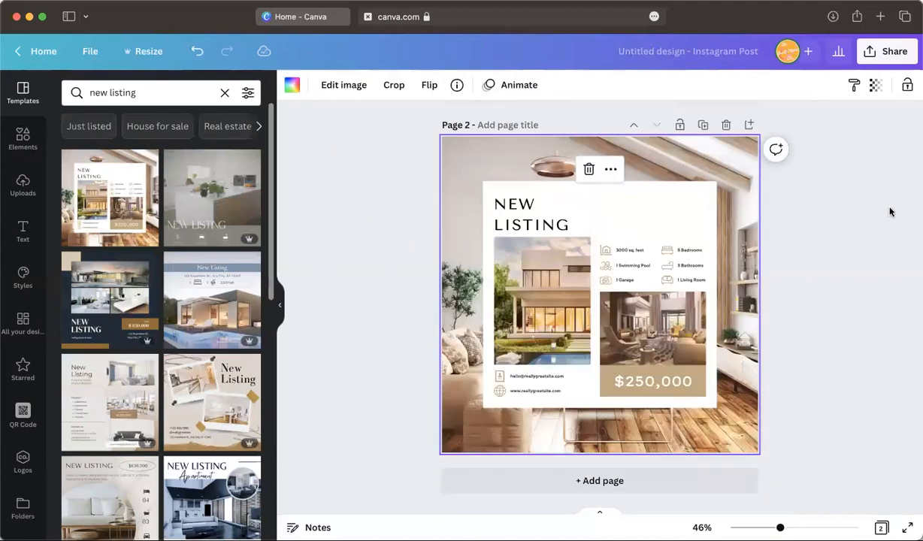
Add a third page and apply the beige New Listing template with two pinned instant photos
{"action": "left_click", "coordinate": [459, 491]}
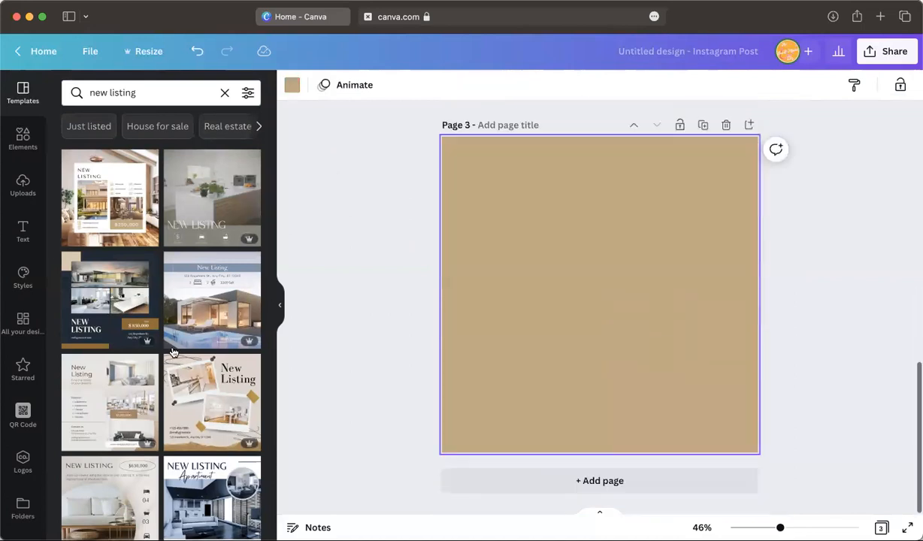
{"action": "scroll", "coordinate": [233, 316], "scroll_direction": "down", "scroll_amount": 3}
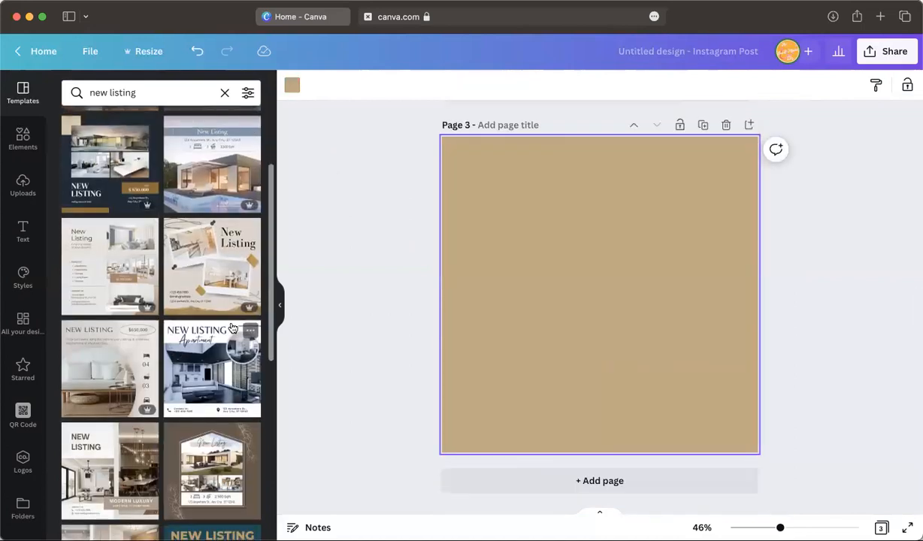
{"action": "left_click", "coordinate": [200, 275]}
{"action": "left_click", "coordinate": [510, 191]}
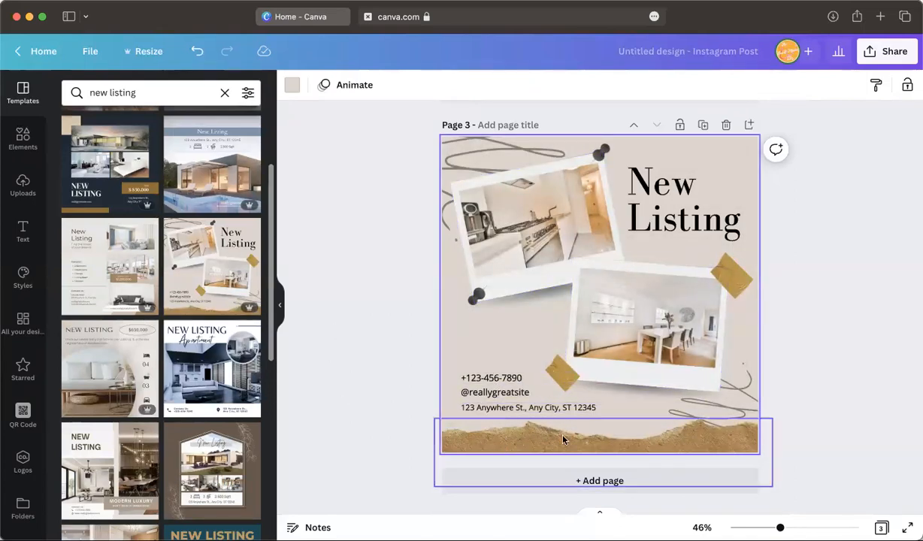
Review the three pages, and delete pages 3 and 2 to keep only the kitchen New Listing page
{"action": "scroll", "coordinate": [563, 435], "scroll_direction": "up", "scroll_amount": 5}
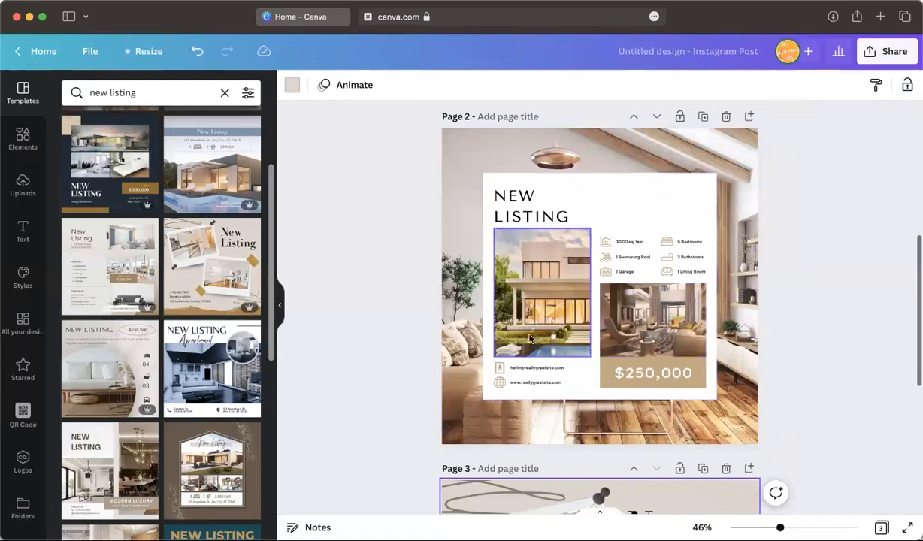
{"action": "scroll", "coordinate": [530, 338], "scroll_direction": "up", "scroll_amount": 5}
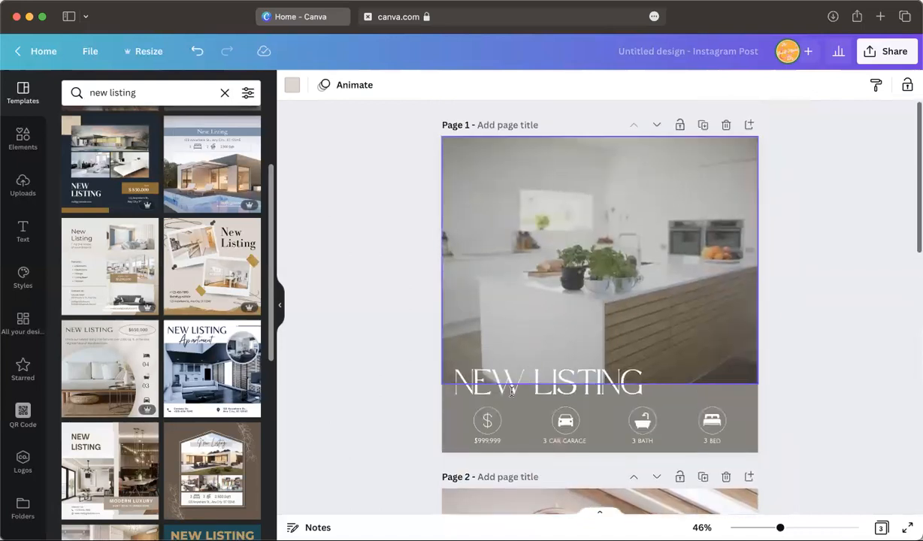
{"action": "scroll", "coordinate": [706, 397], "scroll_direction": "down", "scroll_amount": 4}
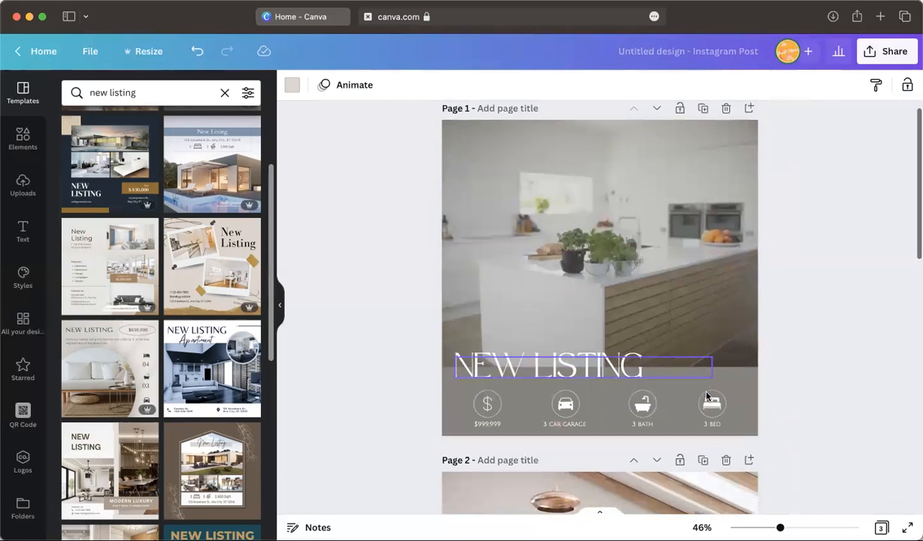
{"action": "scroll", "coordinate": [706, 396], "scroll_direction": "down", "scroll_amount": 9}
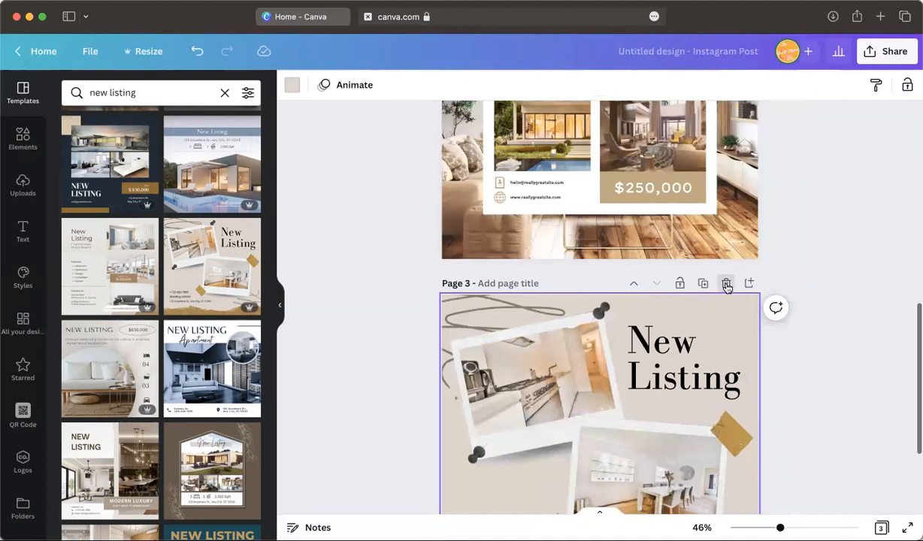
{"action": "left_click", "coordinate": [726, 284]}
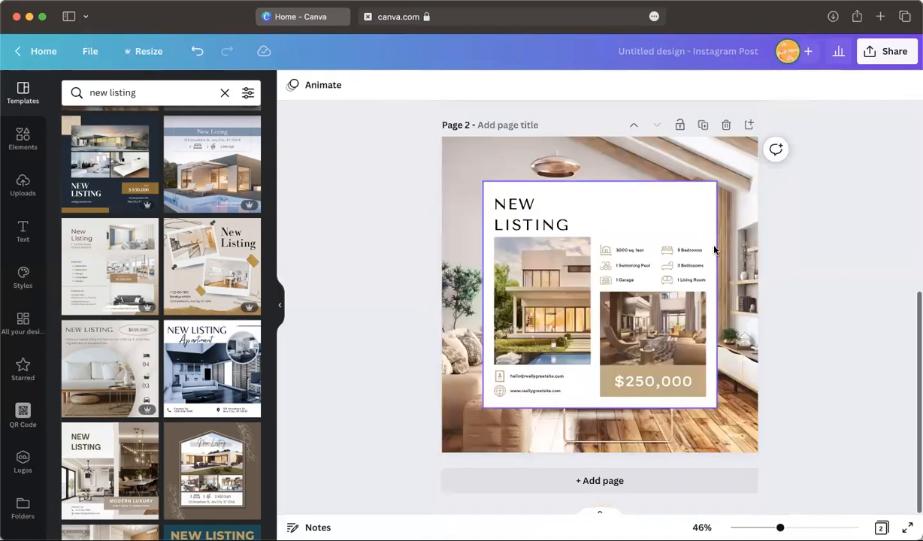
{"action": "left_click", "coordinate": [727, 126]}
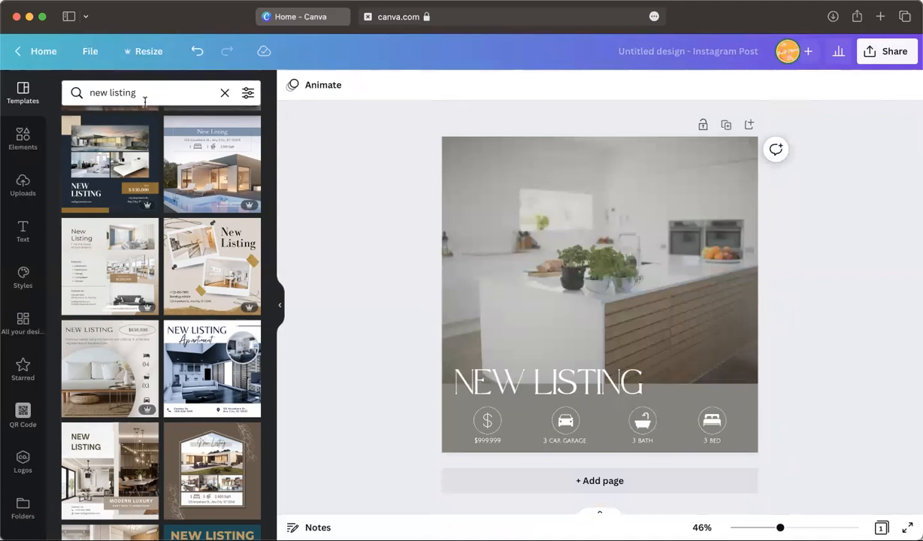
Swap the page's design for the TYPE A template, and replace that with the Modern 2 Story Home New Listing template
{"action": "scroll", "coordinate": [180, 398], "scroll_direction": "down", "scroll_amount": 10}
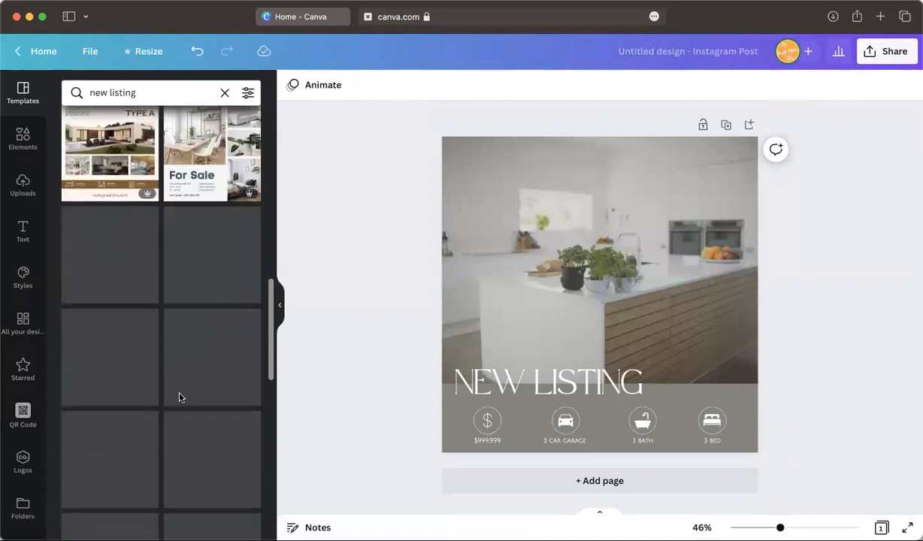
{"action": "scroll", "coordinate": [180, 398], "scroll_direction": "up", "scroll_amount": 3}
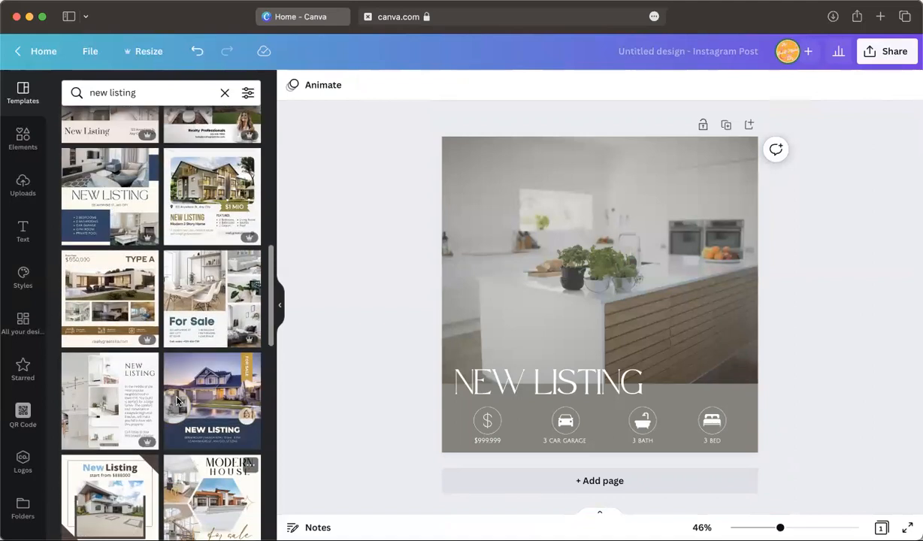
{"action": "left_click", "coordinate": [130, 301]}
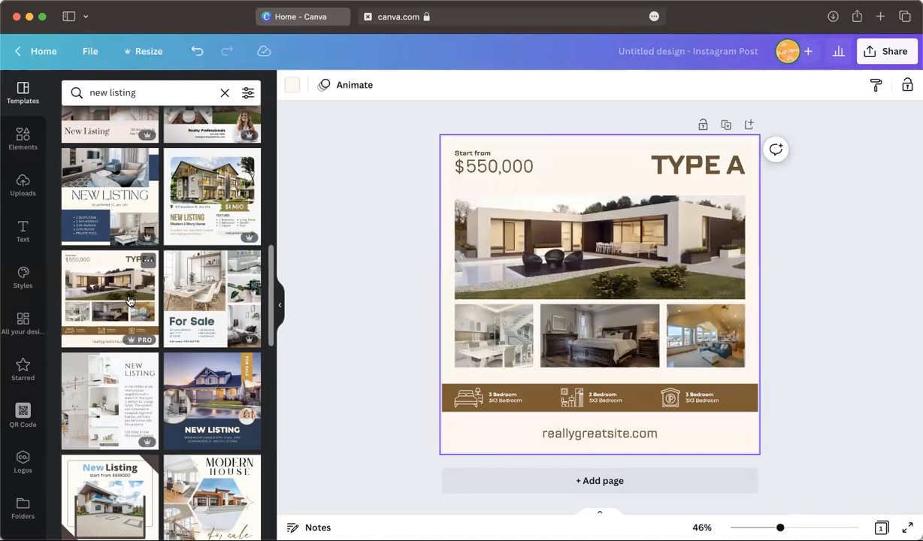
{"action": "left_click", "coordinate": [166, 191]}
{"action": "left_click", "coordinate": [563, 233]}
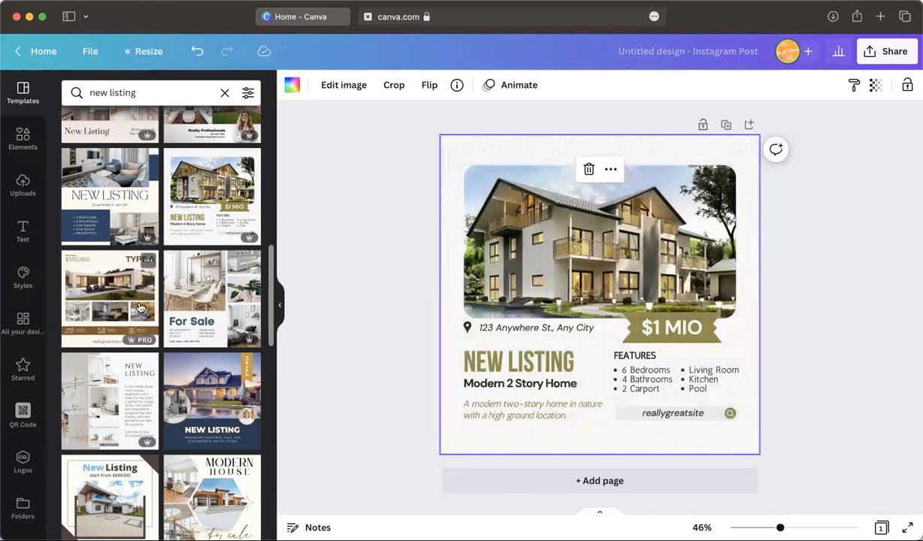
Clear the template search and browse the suggested Christmas templates
{"action": "left_click", "coordinate": [225, 94]}
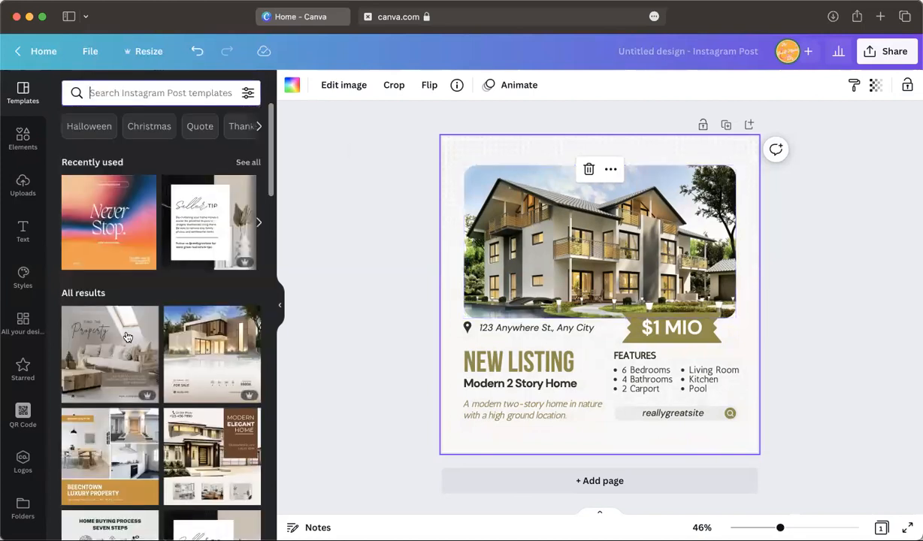
{"action": "left_click", "coordinate": [139, 128]}
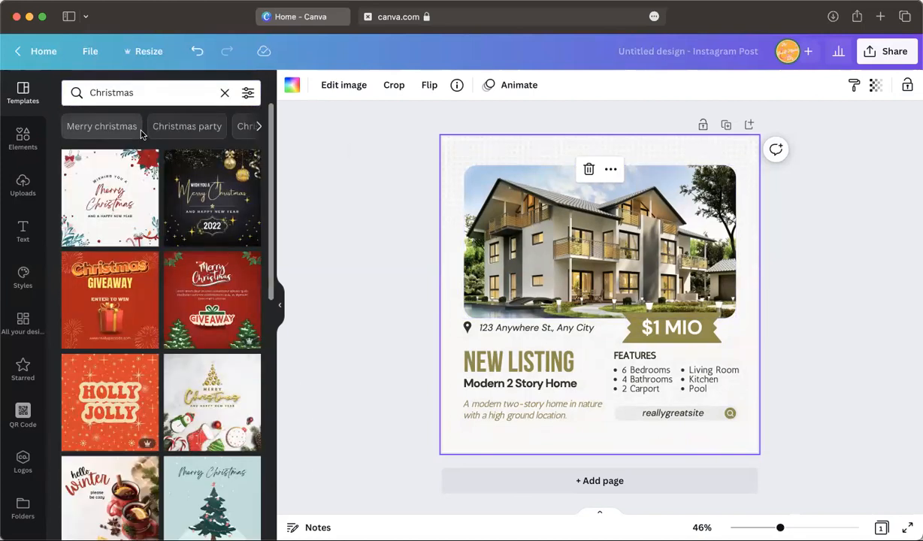
{"action": "scroll", "coordinate": [211, 394], "scroll_direction": "down", "scroll_amount": 10}
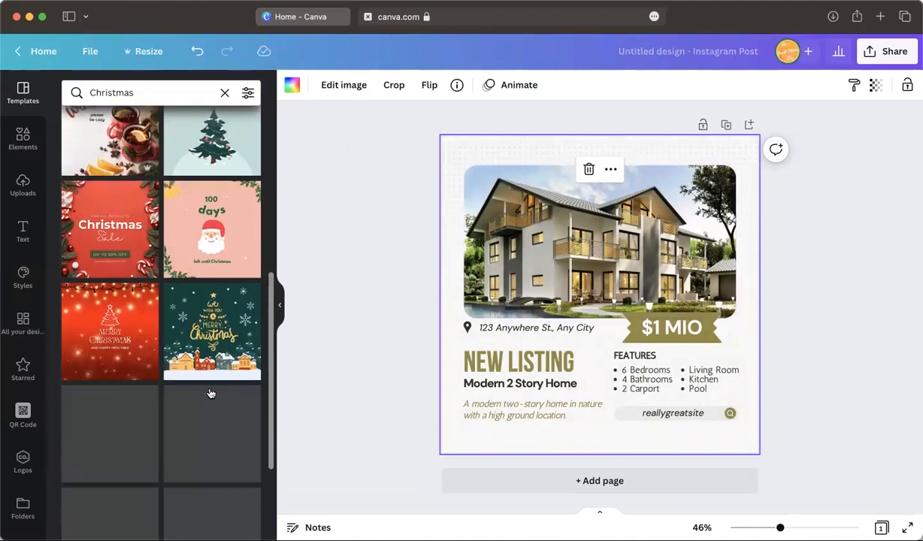
{"action": "scroll", "coordinate": [179, 407], "scroll_direction": "down", "scroll_amount": 3}
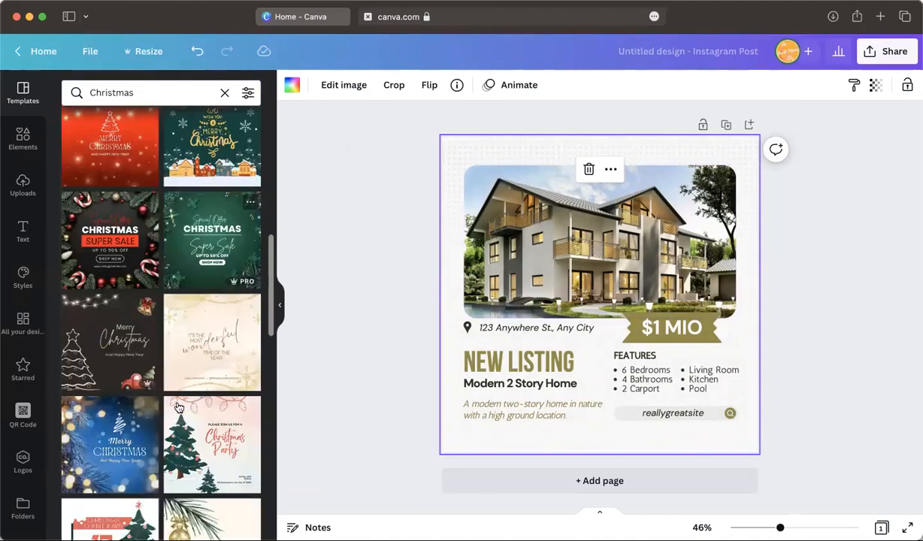
{"action": "scroll", "coordinate": [178, 407], "scroll_direction": "down", "scroll_amount": 3}
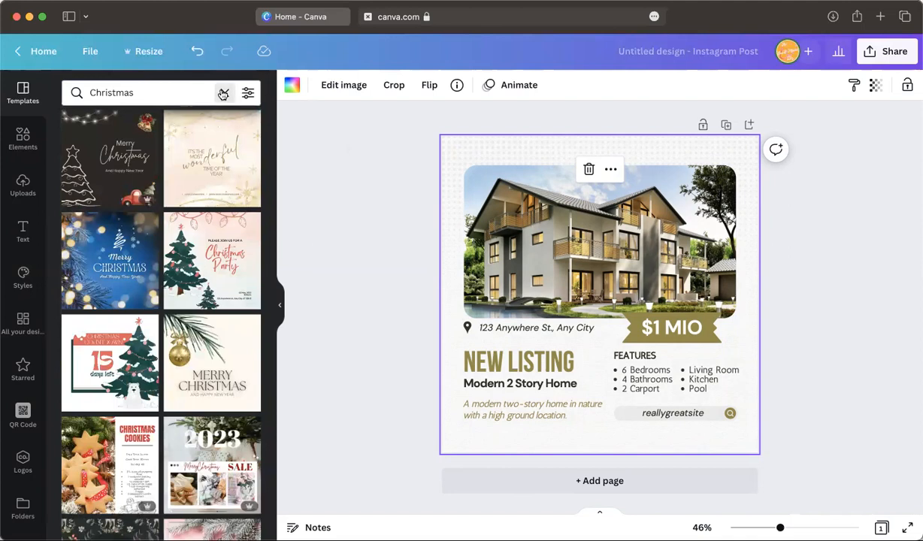
Search the templates for "pink" and browse the matching designs
{"action": "left_click", "coordinate": [222, 94]}
{"action": "type", "text": "p"}
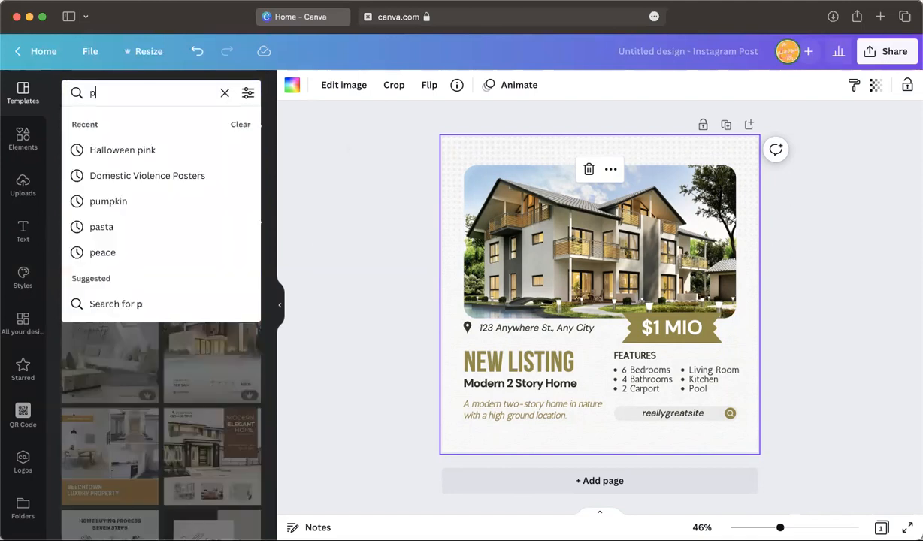
{"action": "type", "text": "ink"}
{"action": "key", "text": "Return"}
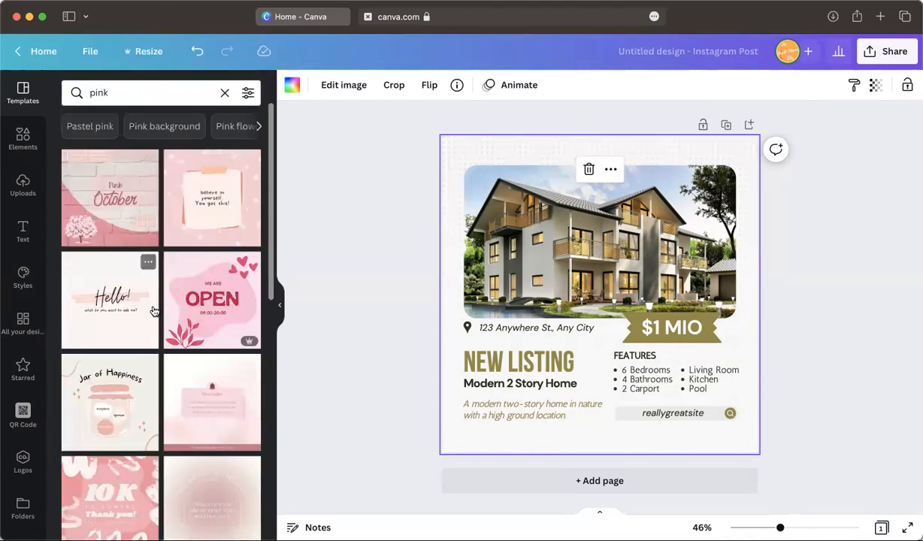
{"action": "scroll", "coordinate": [153, 311], "scroll_direction": "down", "scroll_amount": 15}
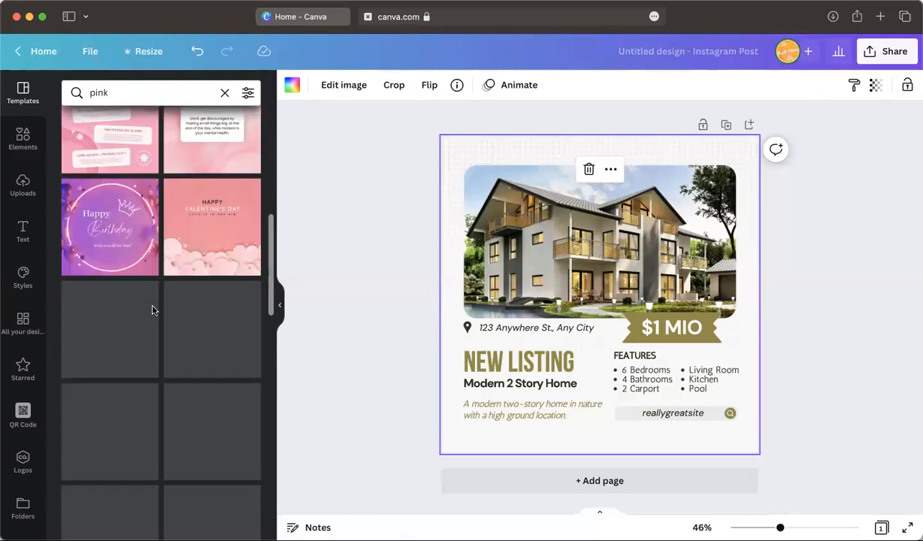
{"action": "scroll", "coordinate": [152, 310], "scroll_direction": "down", "scroll_amount": 2}
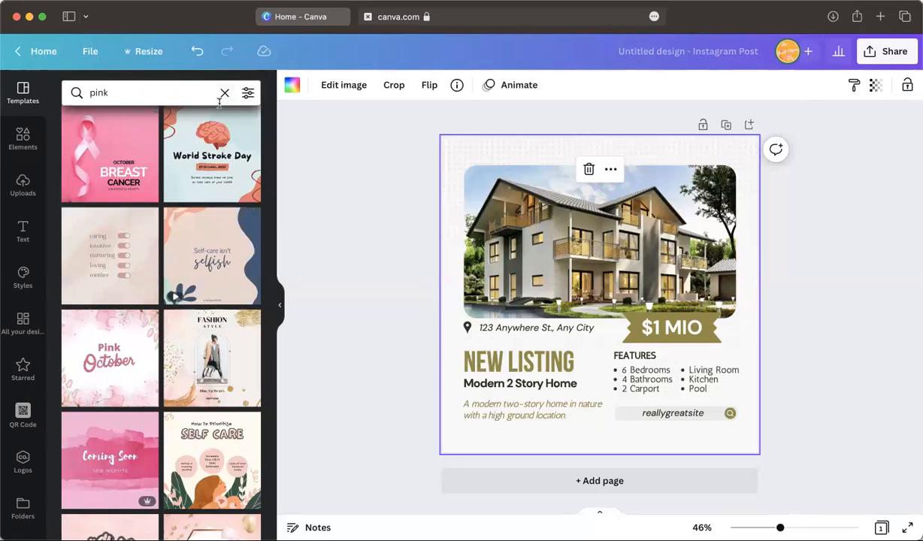
Clear the template search and open the Elements library
{"action": "left_click", "coordinate": [223, 95]}
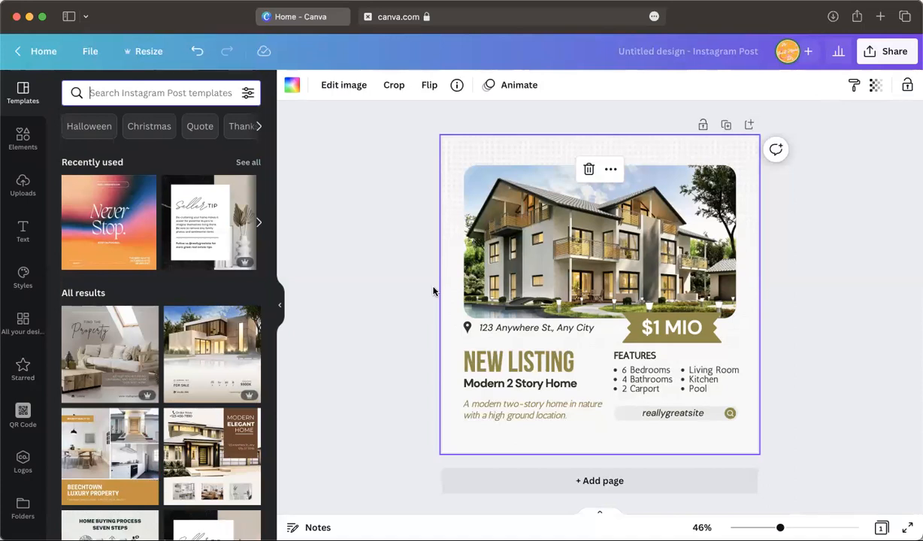
{"action": "left_click", "coordinate": [22, 137]}
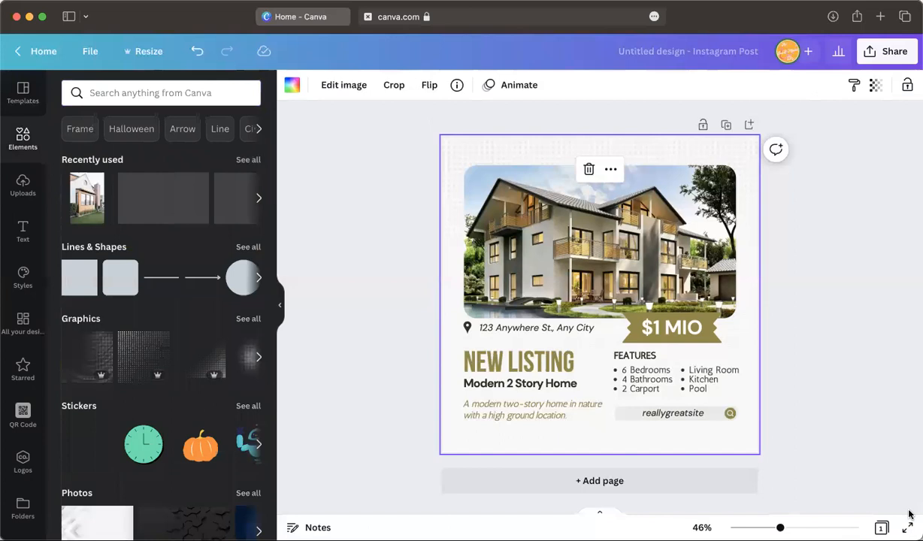
Delete all content from the New Listing page and undo the deletion
{"action": "key", "text": "ctrl+a"}
{"action": "key", "text": "Delete"}
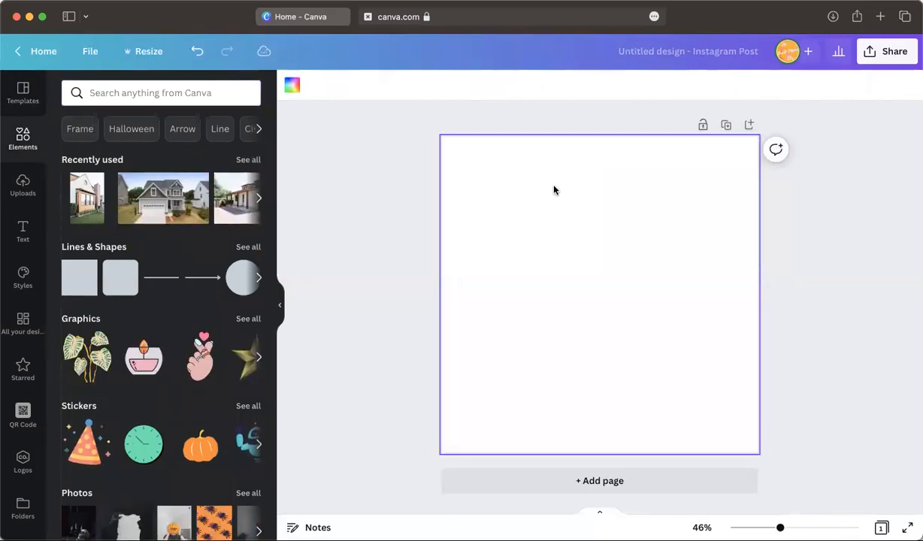
{"action": "left_click", "coordinate": [373, 239]}
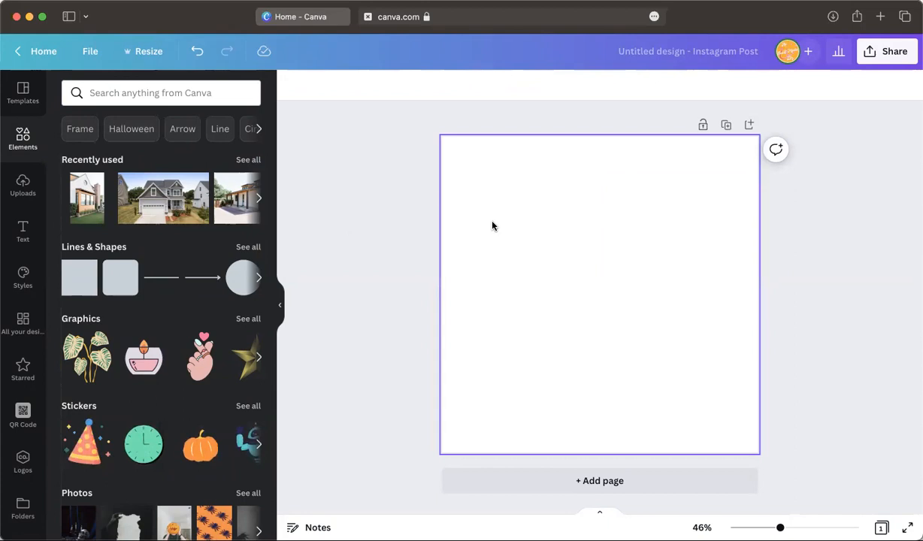
{"action": "left_click", "coordinate": [197, 55]}
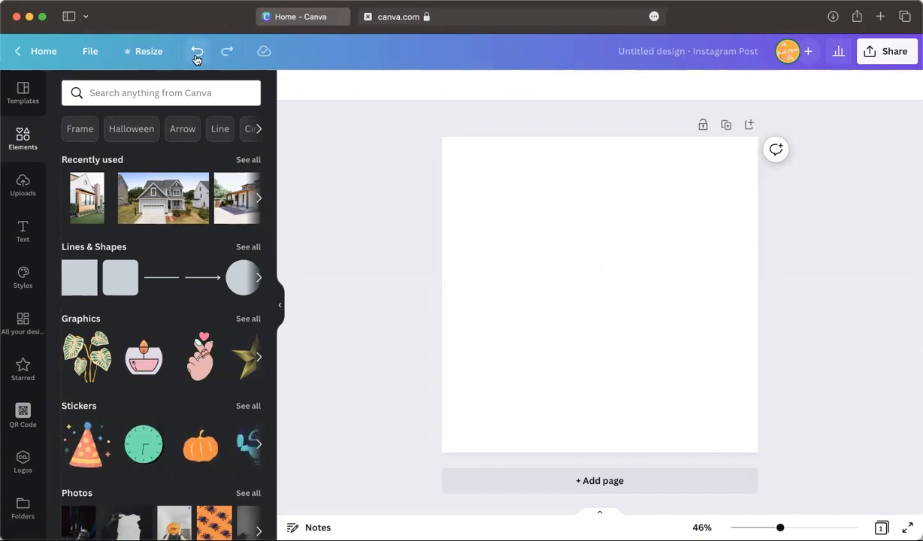
{"action": "left_click", "coordinate": [197, 59]}
{"action": "left_click", "coordinate": [196, 59]}
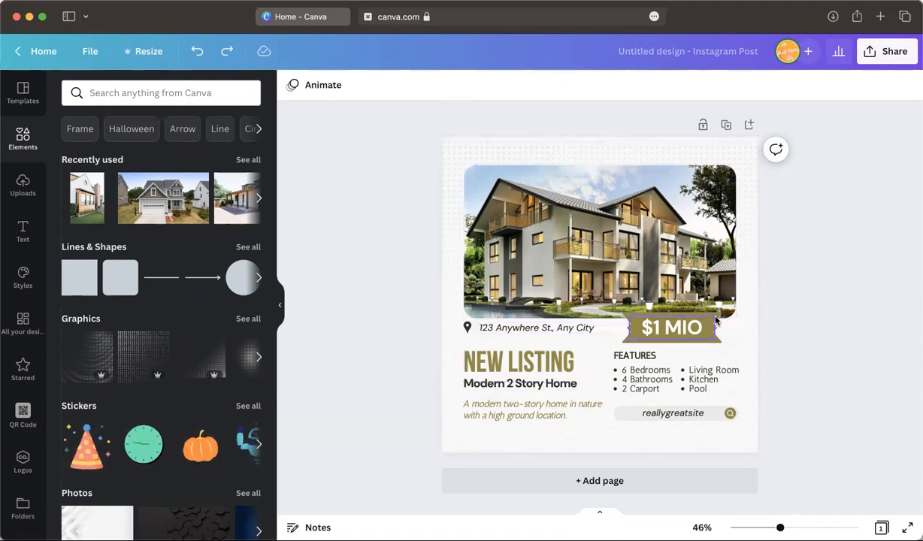
Shift the price banner, the website bar with its magnifier icon, and the location pin slightly to show they are separate elements
{"action": "left_click", "coordinate": [669, 316]}
{"action": "left_click_drag", "start_coordinate": [669, 316], "coordinate": [686, 333]}
{"action": "left_click", "coordinate": [627, 417]}
{"action": "mouse_move", "coordinate": [627, 417]}
{"action": "left_mouse_down"}
{"action": "mouse_move", "coordinate": [610, 434]}
{"action": "mouse_move", "coordinate": [634, 423]}
{"action": "mouse_move", "coordinate": [625, 414]}
{"action": "left_mouse_up"}
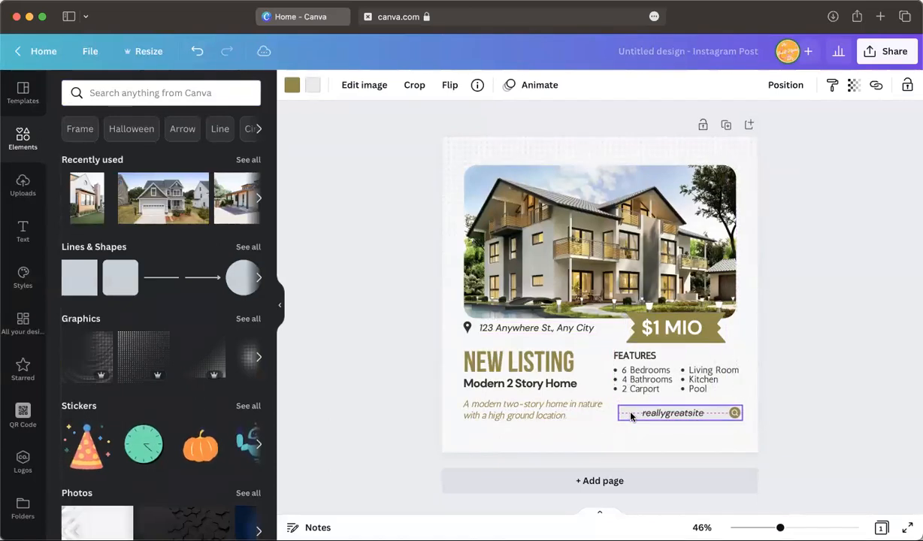
{"action": "left_click_drag", "start_coordinate": [466, 328], "coordinate": [457, 332]}
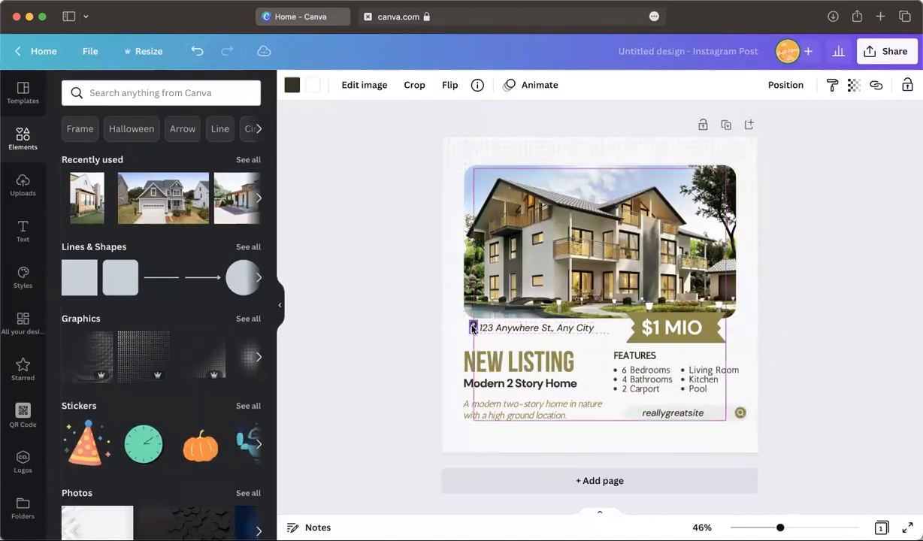
{"action": "left_click", "coordinate": [469, 328]}
Select every element of the New Listing design and delete them all, including the background, to get a blank page
{"action": "left_click_drag", "start_coordinate": [402, 145], "coordinate": [793, 436]}
{"action": "key", "text": "Delete"}
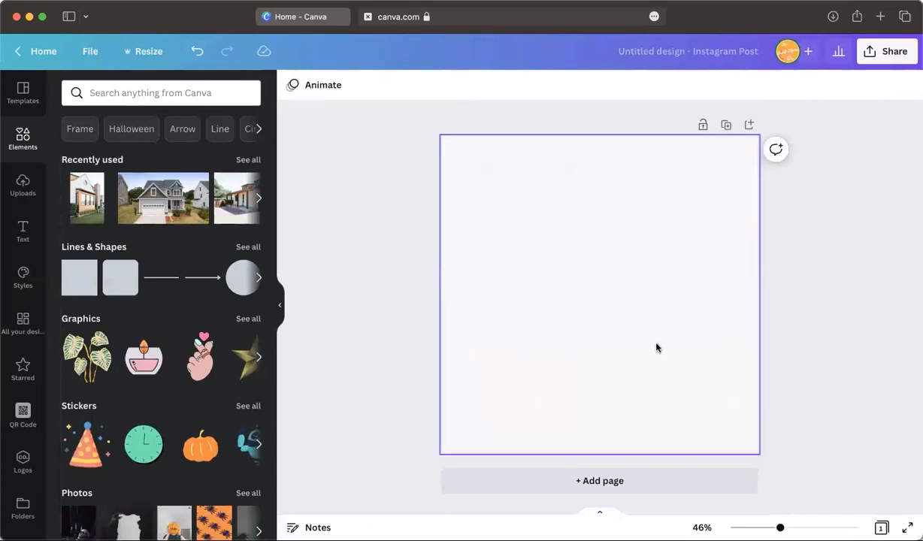
{"action": "left_click", "coordinate": [657, 348]}
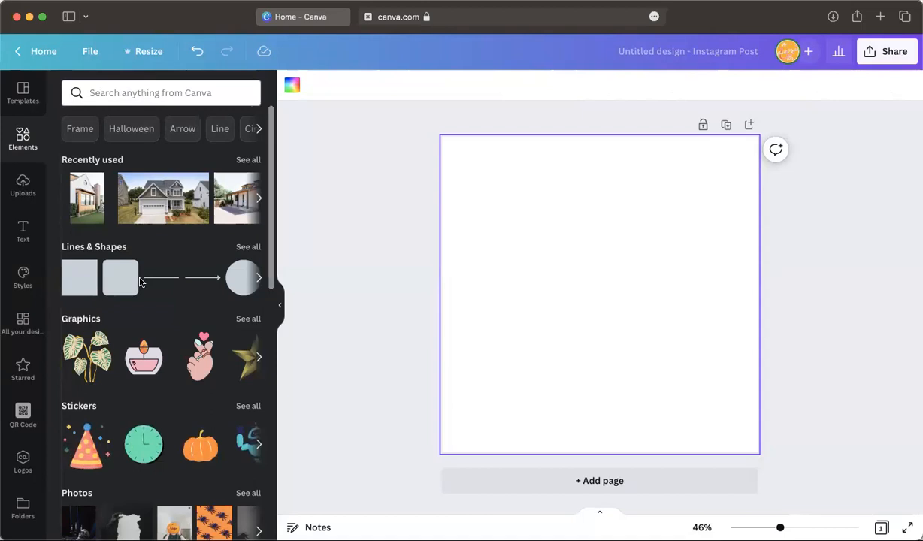
Examine the Elements library's categories, from lines, shapes, graphics and stickers to photos, videos, audio, charts, tables and frames
{"action": "scroll", "coordinate": [189, 278], "scroll_direction": "down", "scroll_amount": 5}
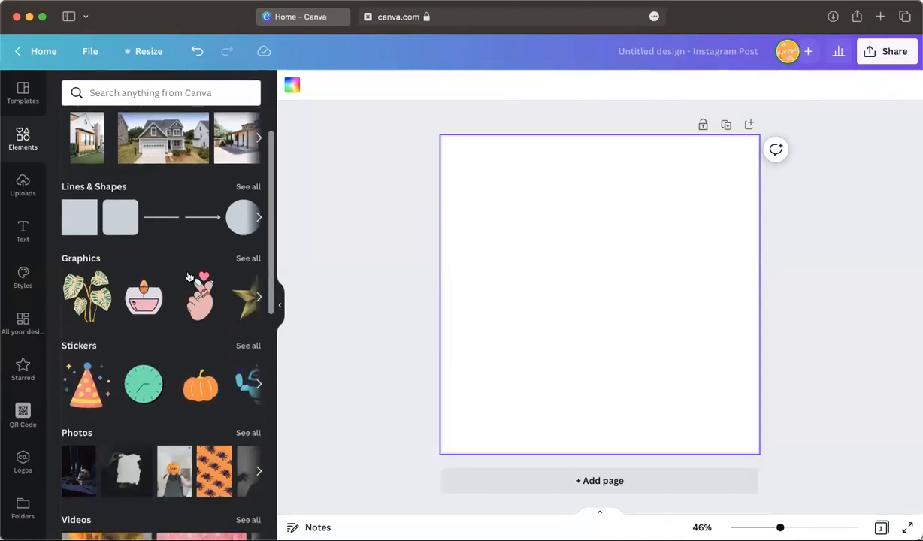
{"action": "scroll", "coordinate": [186, 272], "scroll_direction": "up", "scroll_amount": 3}
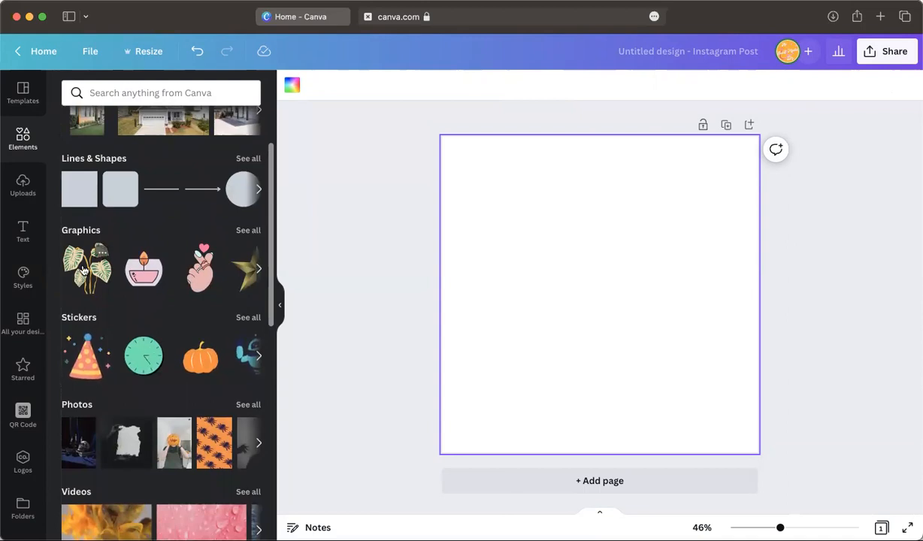
{"action": "scroll", "coordinate": [98, 282], "scroll_direction": "down", "scroll_amount": 4}
{"action": "scroll", "coordinate": [99, 282], "scroll_direction": "up", "scroll_amount": 4}
{"action": "scroll", "coordinate": [98, 282], "scroll_direction": "down", "scroll_amount": 10}
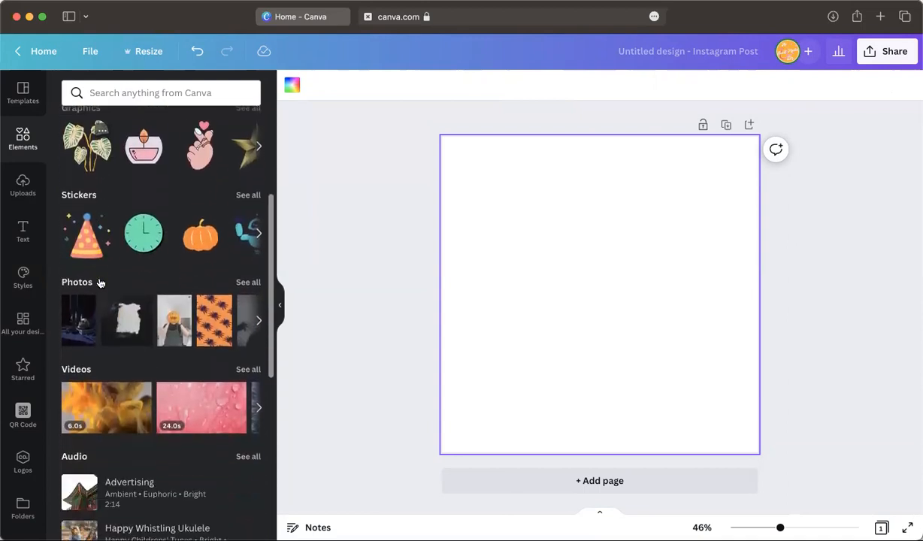
{"action": "scroll", "coordinate": [98, 282], "scroll_direction": "up", "scroll_amount": 12}
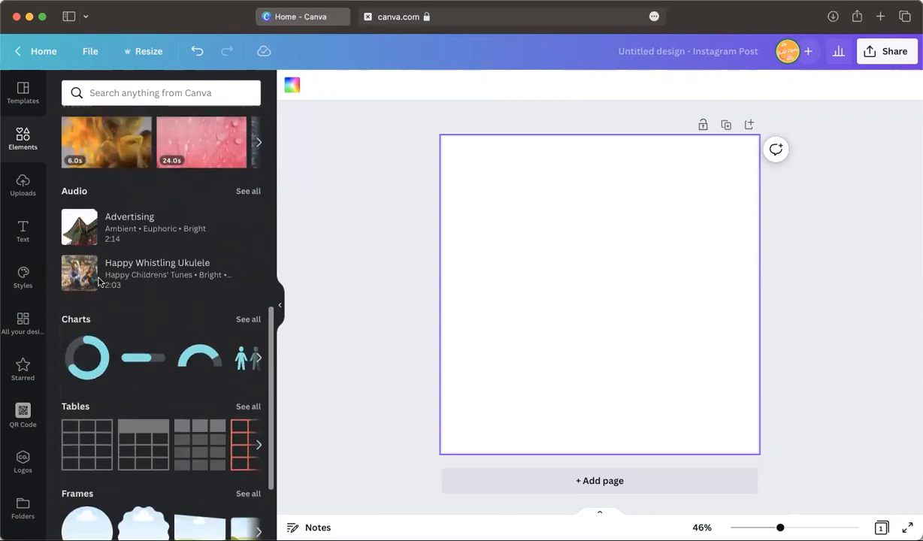
{"action": "scroll", "coordinate": [81, 182], "scroll_direction": "down", "scroll_amount": 3}
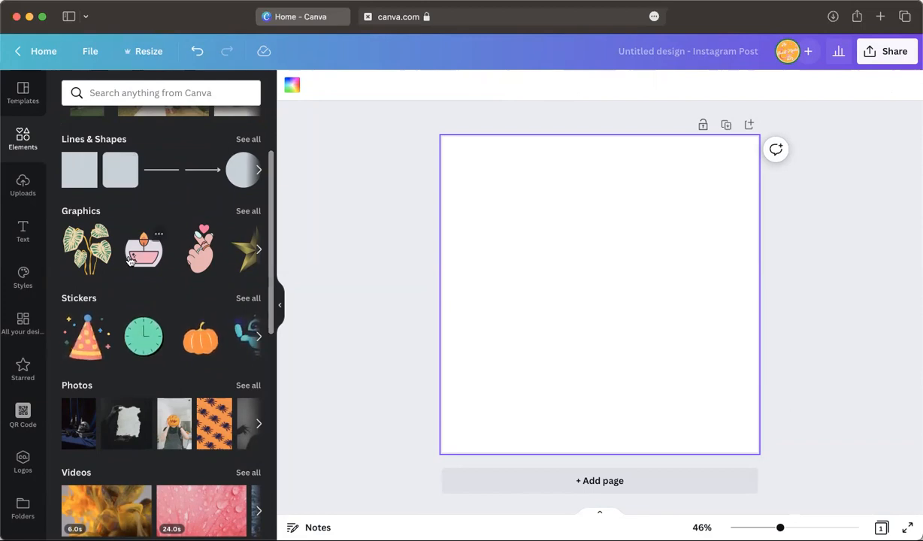
{"action": "scroll", "coordinate": [132, 260], "scroll_direction": "down", "scroll_amount": 2}
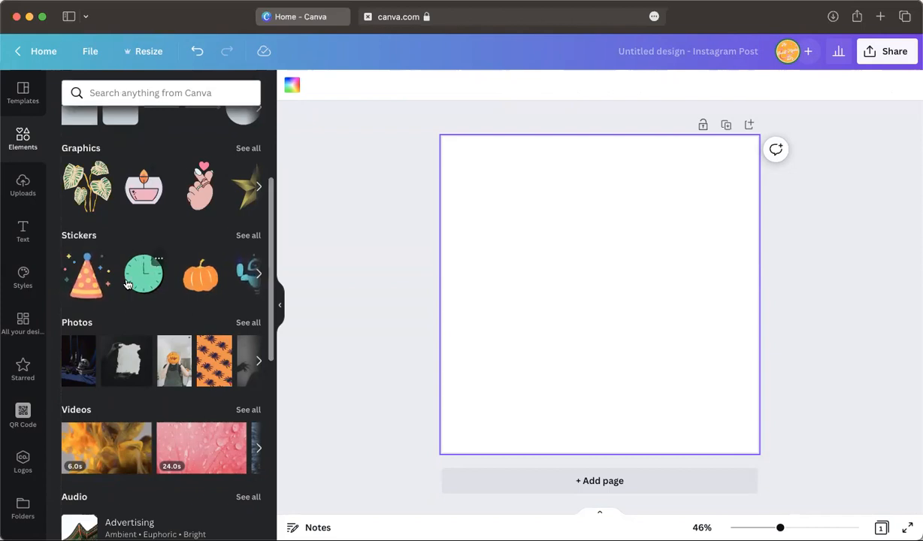
{"action": "scroll", "coordinate": [128, 284], "scroll_direction": "down", "scroll_amount": 2}
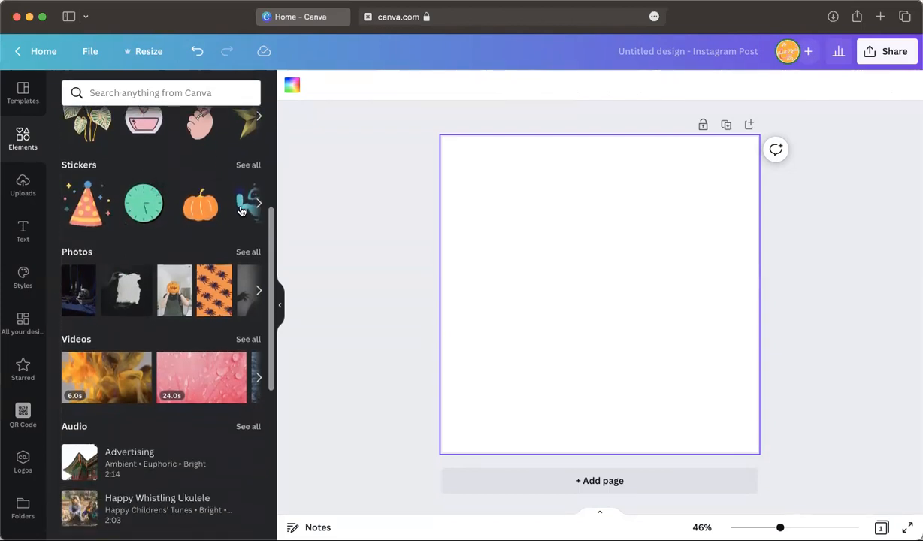
{"action": "scroll", "coordinate": [241, 326], "scroll_direction": "down", "scroll_amount": 3}
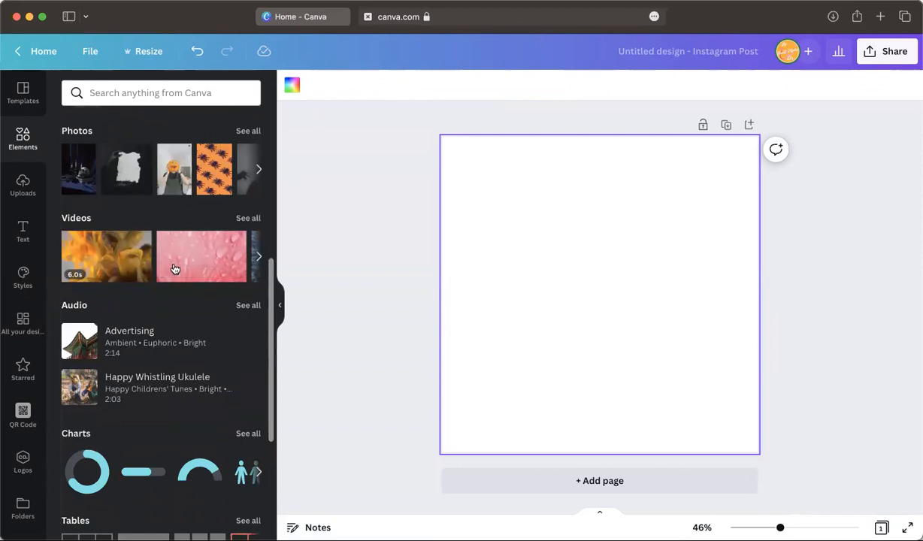
Browse the full Videos collection by category, and return to the Elements overview to view its audio, charts, tables and frames
{"action": "left_click", "coordinate": [246, 220]}
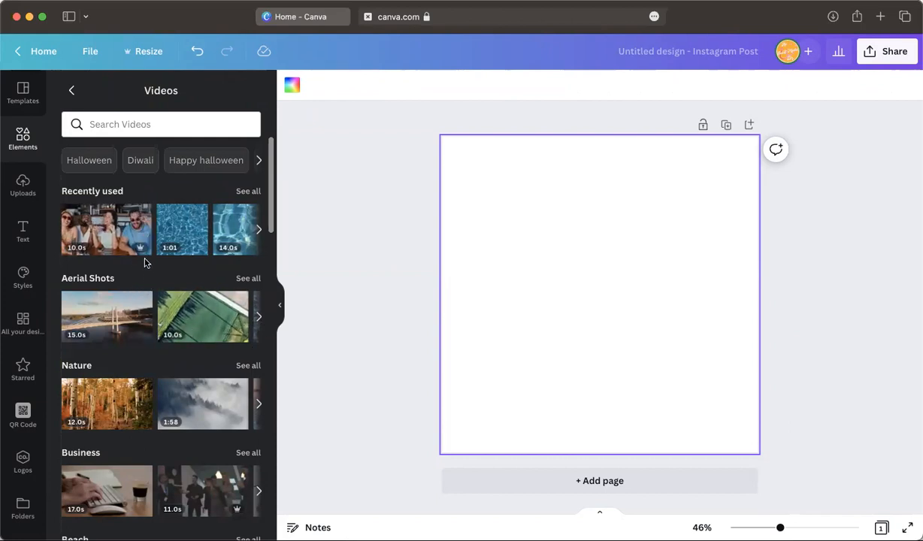
{"action": "scroll", "coordinate": [164, 373], "scroll_direction": "down", "scroll_amount": 6}
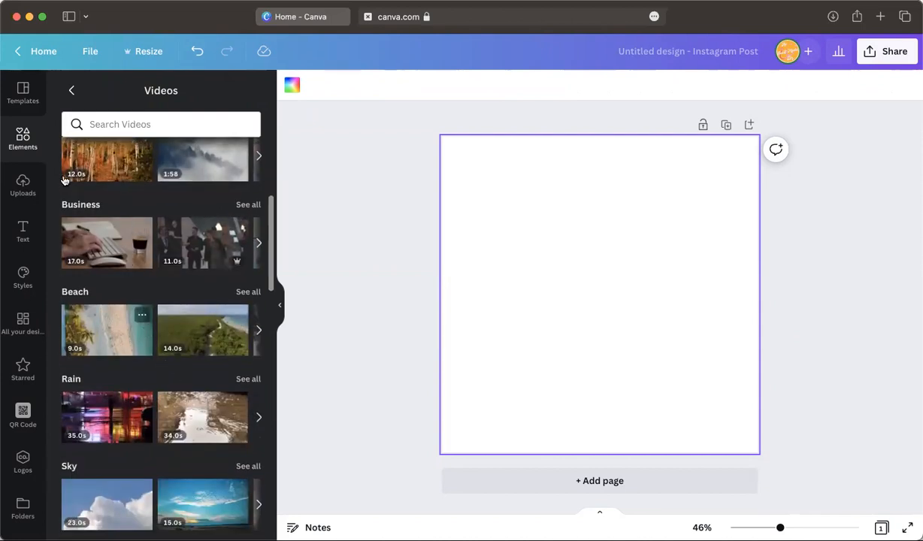
{"action": "left_click", "coordinate": [72, 89]}
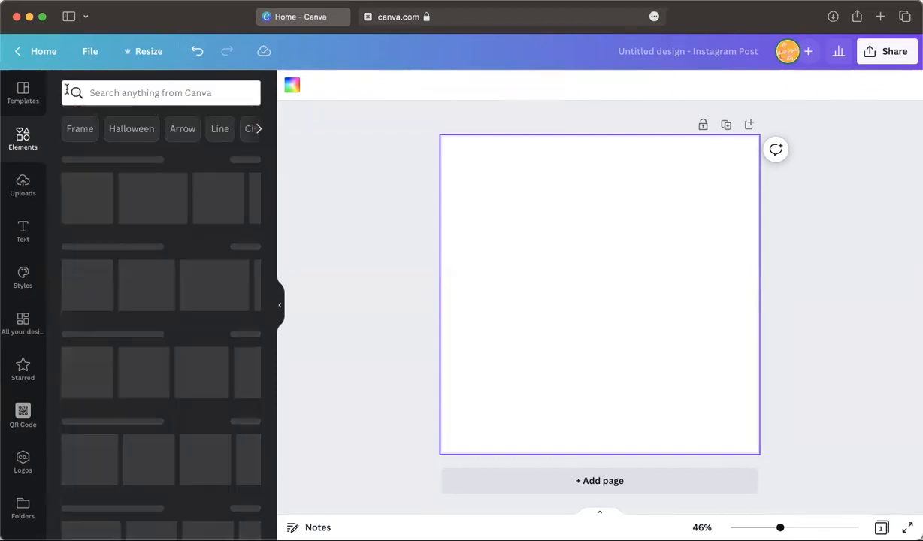
{"action": "scroll", "coordinate": [163, 331], "scroll_direction": "down", "scroll_amount": 10}
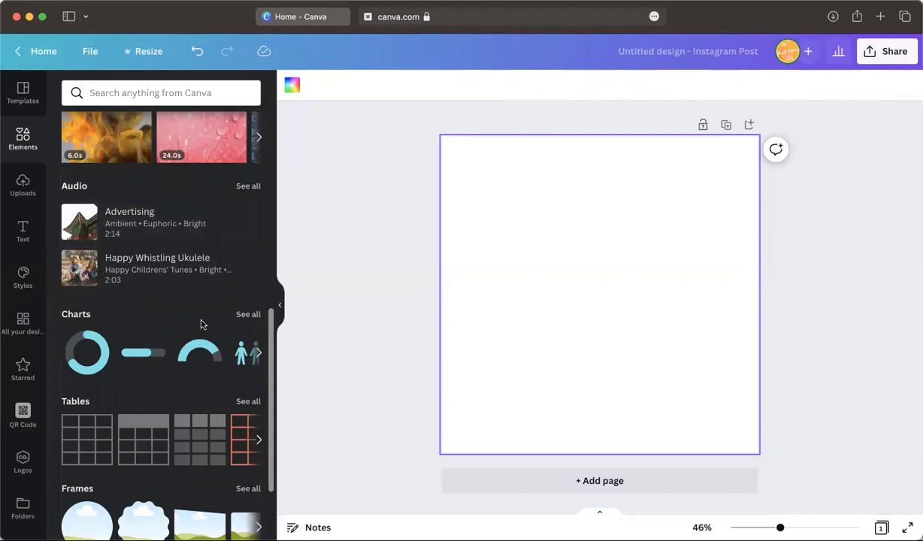
Add a stacked bar chart from the full Charts collection to the page and look through its data table
{"action": "scroll", "coordinate": [138, 353], "scroll_direction": "down", "scroll_amount": 5}
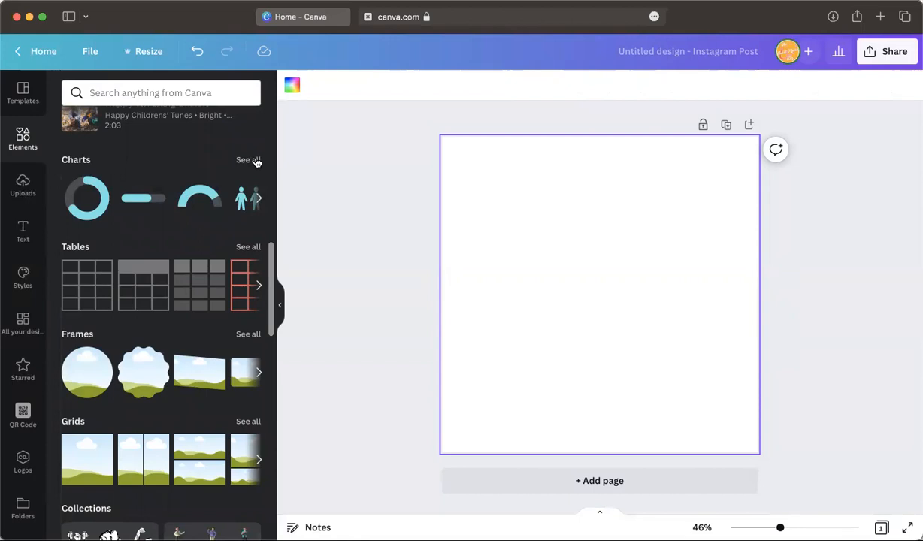
{"action": "left_click", "coordinate": [248, 160]}
{"action": "scroll", "coordinate": [156, 385], "scroll_direction": "down", "scroll_amount": 1}
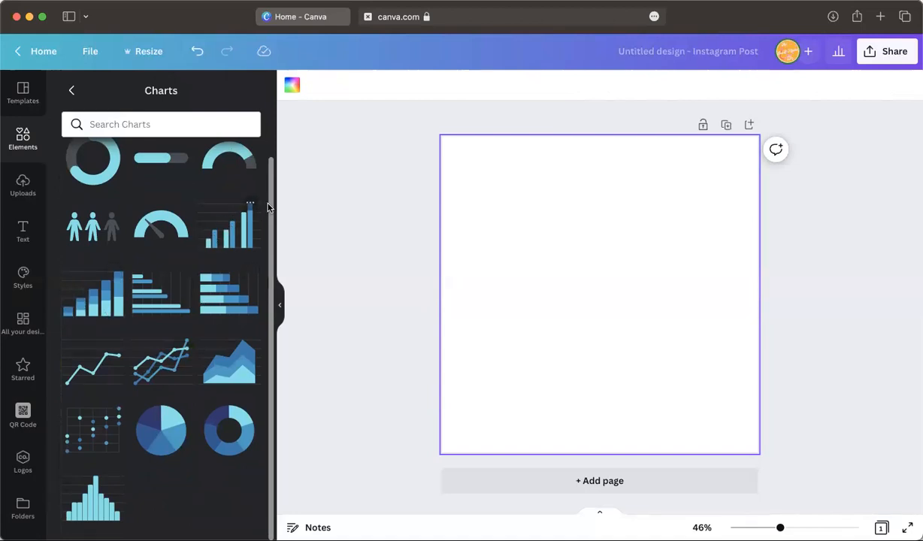
{"action": "left_click", "coordinate": [71, 90]}
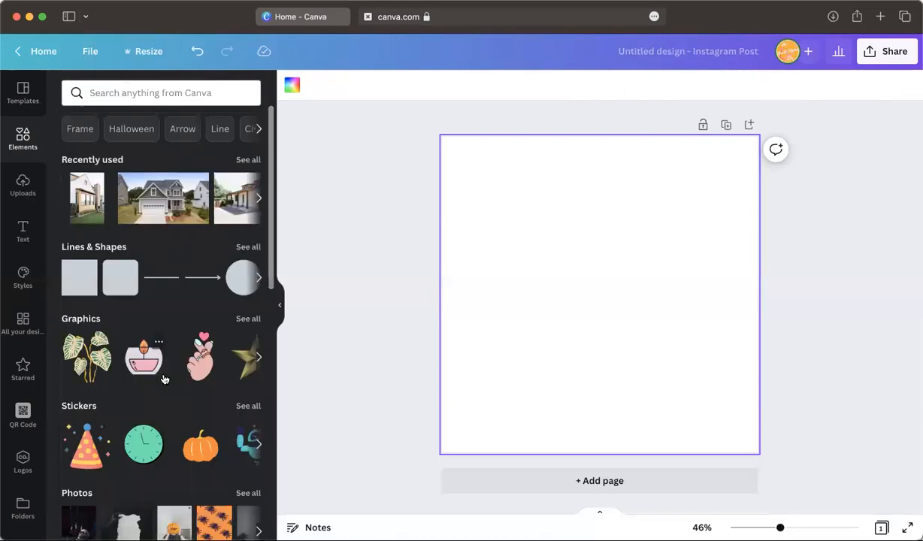
{"action": "scroll", "coordinate": [233, 329], "scroll_direction": "down", "scroll_amount": 10}
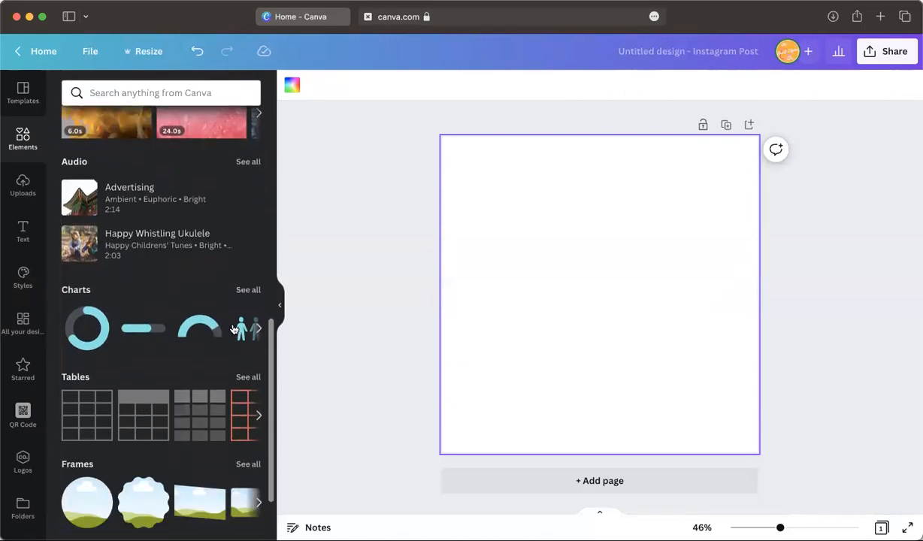
{"action": "left_click", "coordinate": [248, 290]}
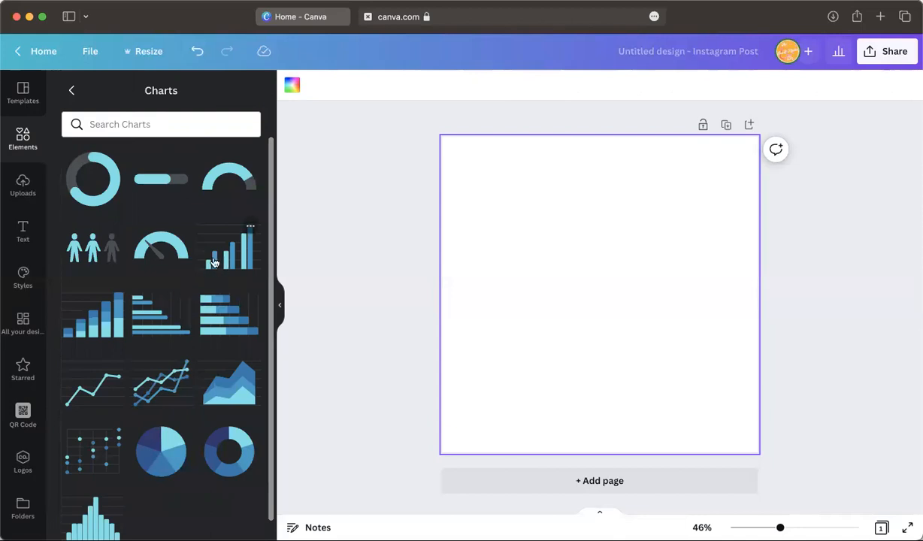
{"action": "left_click", "coordinate": [87, 308]}
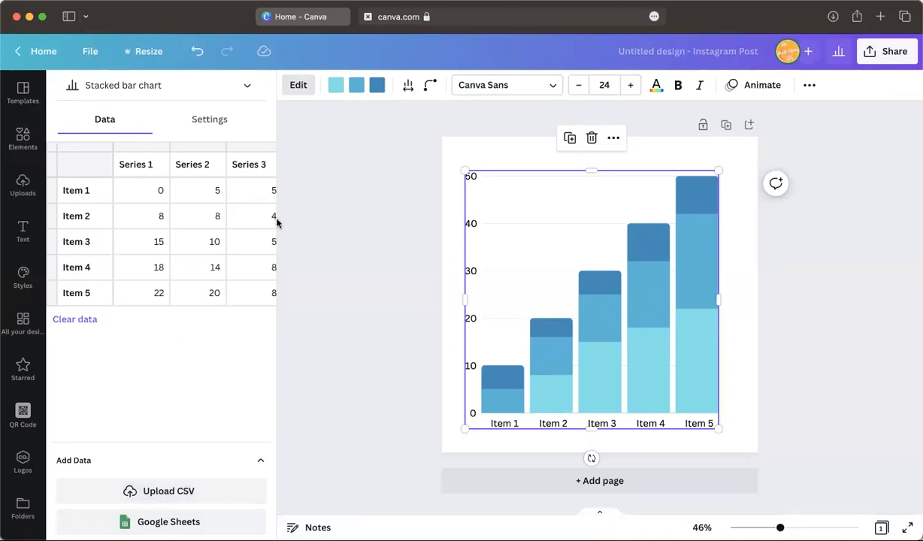
{"action": "scroll", "coordinate": [203, 235], "scroll_direction": "right", "scroll_amount": 3}
{"action": "scroll", "coordinate": [203, 235], "scroll_direction": "left", "scroll_amount": 3}
Switch the chart's type to Bar chart, Stacked row chart, Line chart and finally Stacked area chart
{"action": "left_click", "coordinate": [244, 85]}
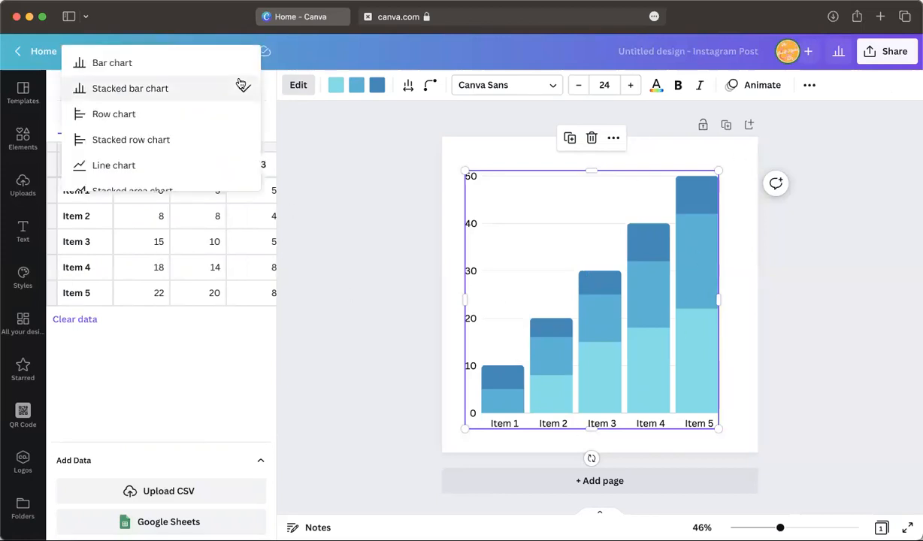
{"action": "left_click", "coordinate": [178, 68]}
{"action": "left_click", "coordinate": [243, 90]}
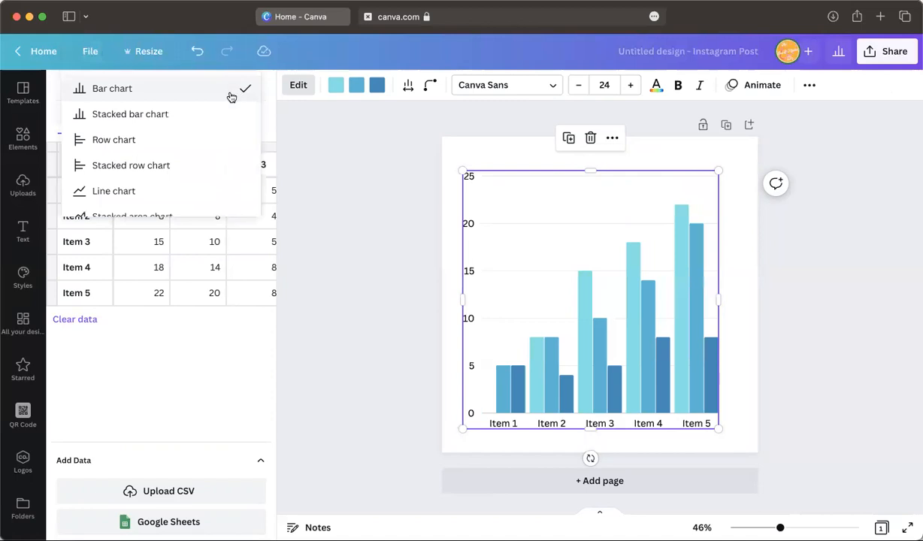
{"action": "left_click", "coordinate": [148, 169]}
{"action": "left_click", "coordinate": [242, 86]}
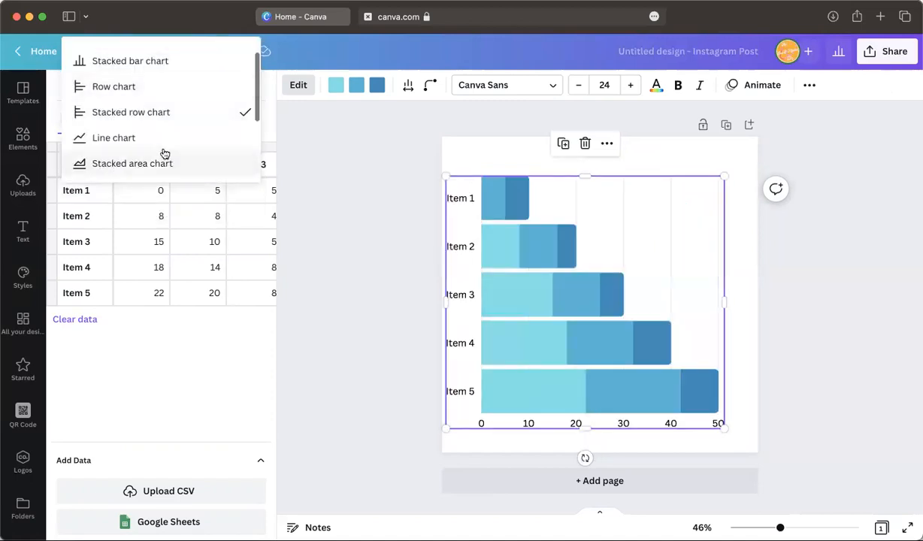
{"action": "left_click", "coordinate": [162, 139]}
{"action": "left_click", "coordinate": [245, 86]}
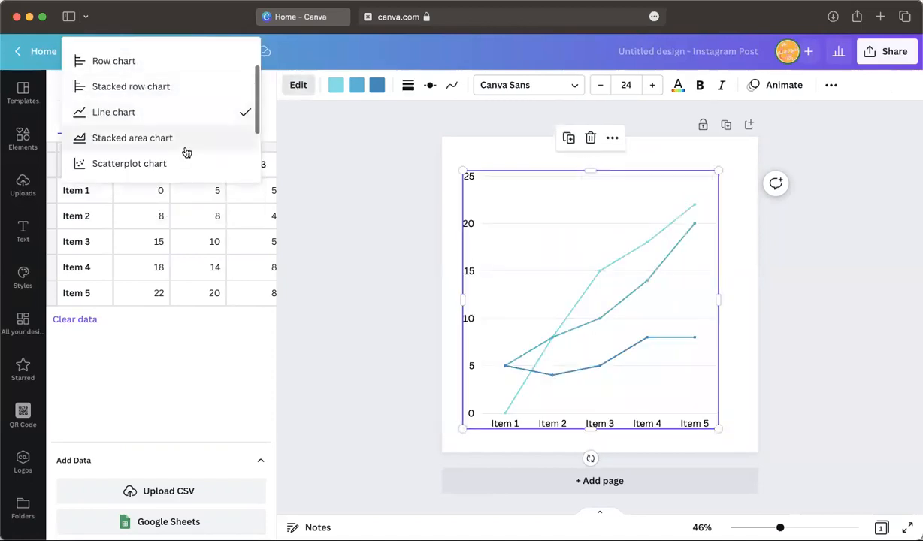
{"action": "left_click", "coordinate": [148, 136]}
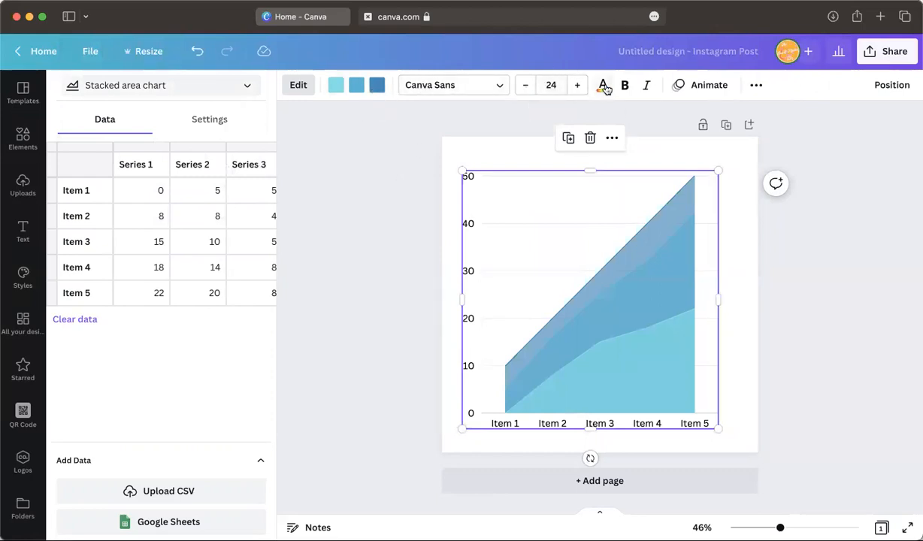
{"action": "left_click", "coordinate": [413, 172]}
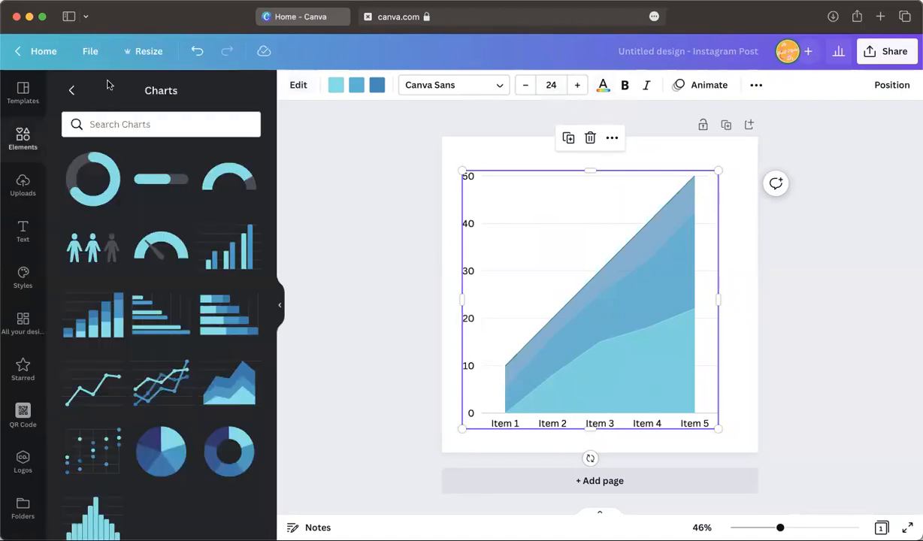
Add a people pictogram over the area chart, and delete both charts to empty the page
{"action": "left_click", "coordinate": [87, 254]}
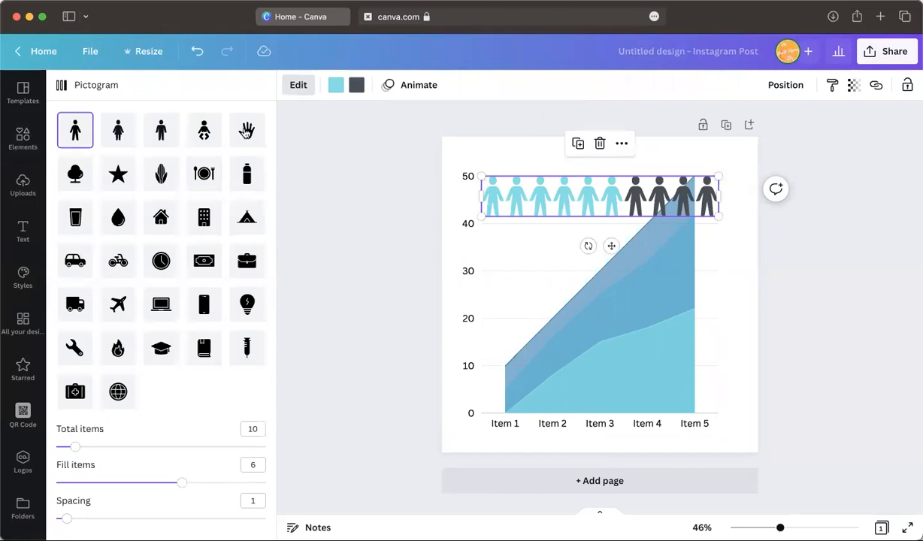
{"action": "left_click", "coordinate": [23, 135]}
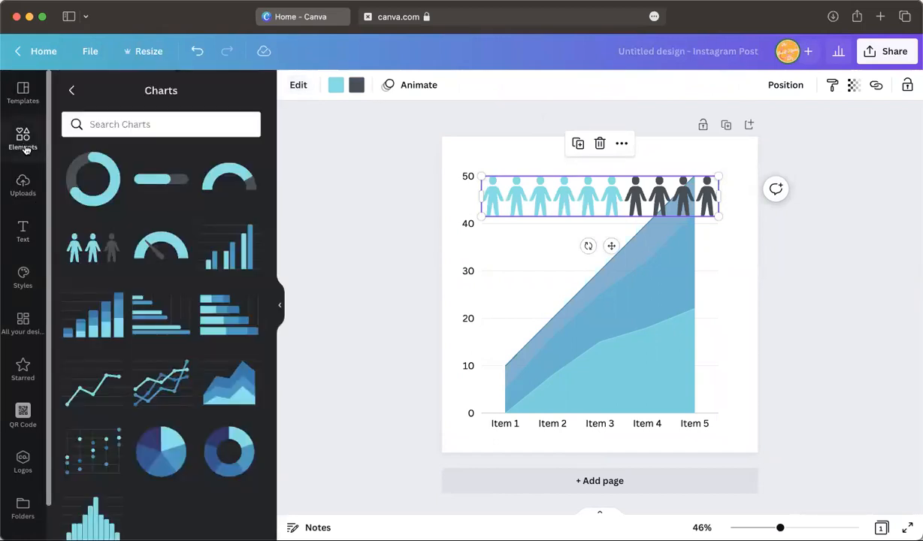
{"action": "left_click_drag", "start_coordinate": [389, 165], "coordinate": [805, 406]}
{"action": "key", "text": "Delete"}
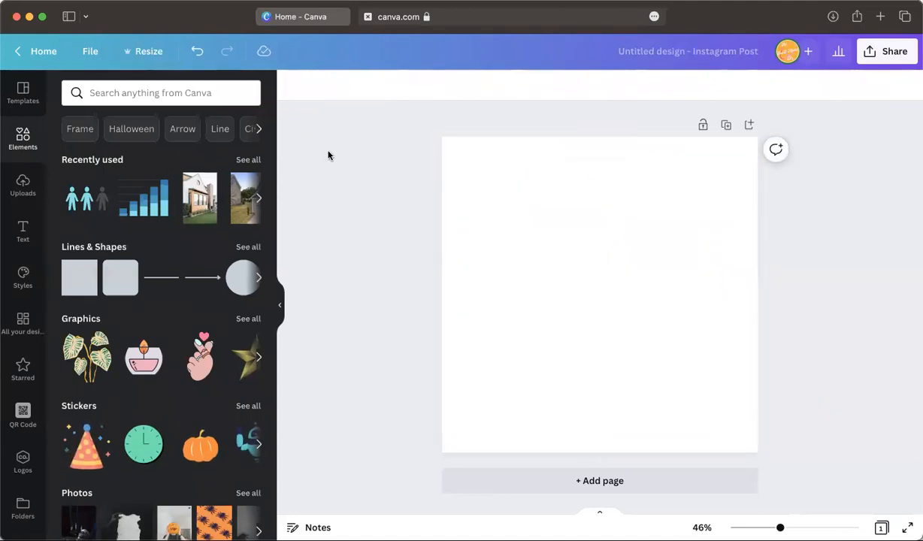
Add the circle frame from the full Frames collection to the blank page
{"action": "scroll", "coordinate": [242, 385], "scroll_direction": "down", "scroll_amount": 7}
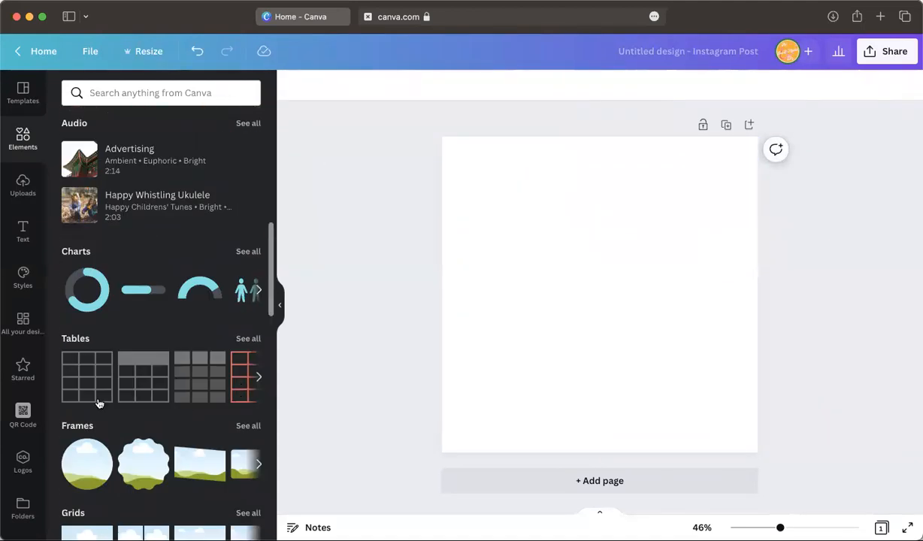
{"action": "scroll", "coordinate": [182, 394], "scroll_direction": "down", "scroll_amount": 2}
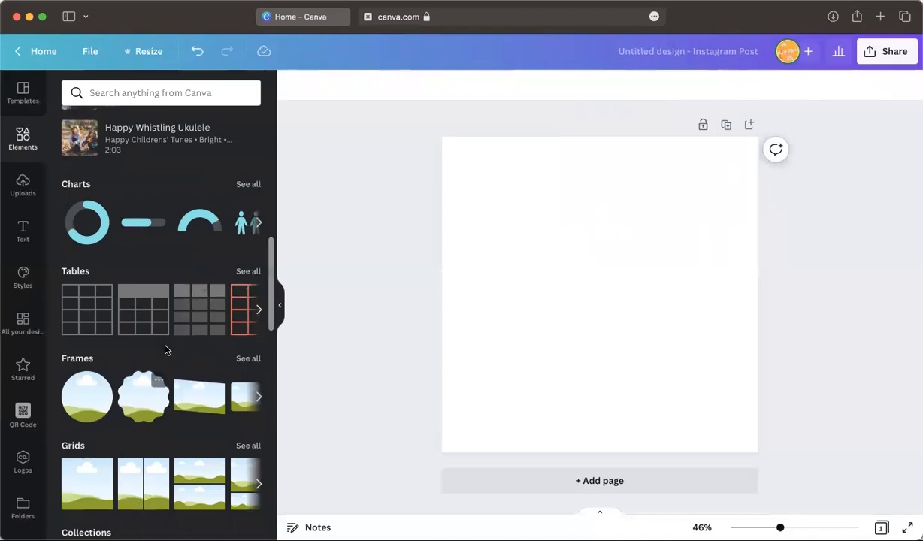
{"action": "scroll", "coordinate": [94, 379], "scroll_direction": "down", "scroll_amount": 5}
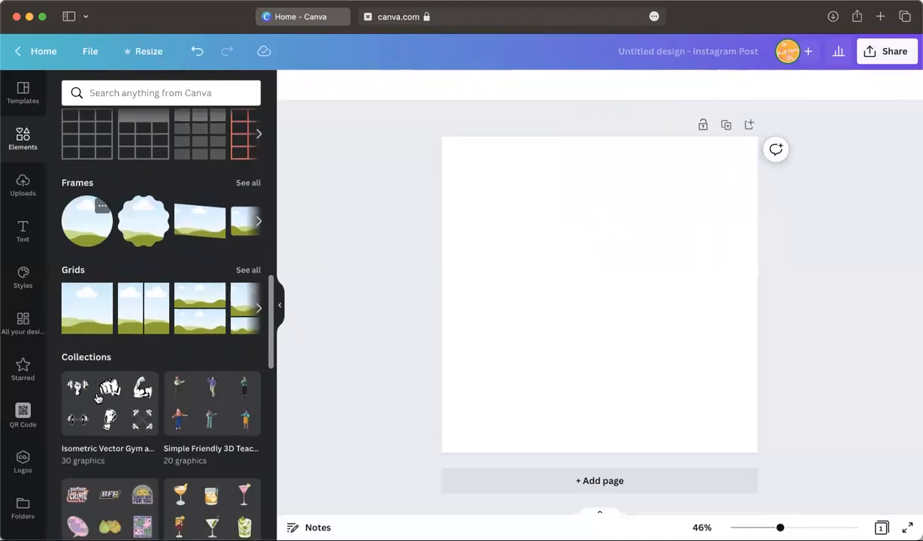
{"action": "left_click", "coordinate": [247, 183]}
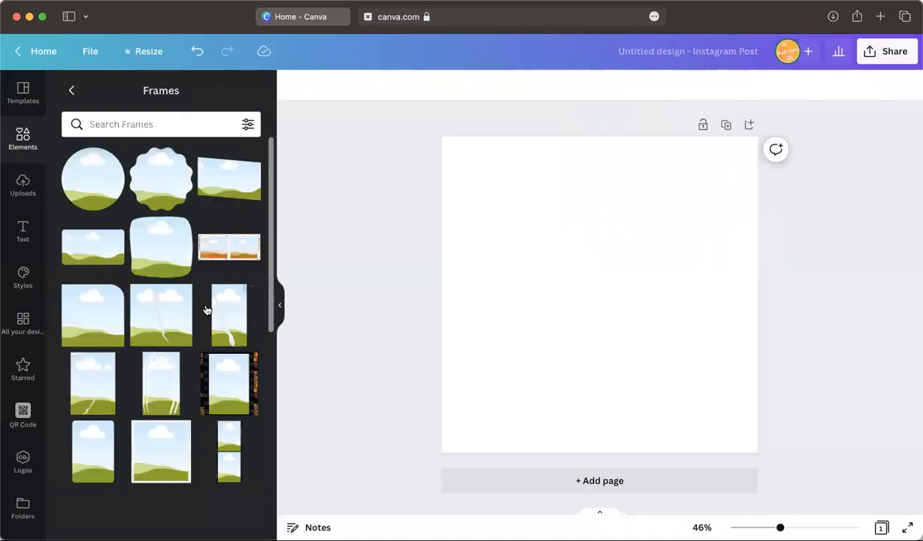
{"action": "left_click", "coordinate": [96, 189]}
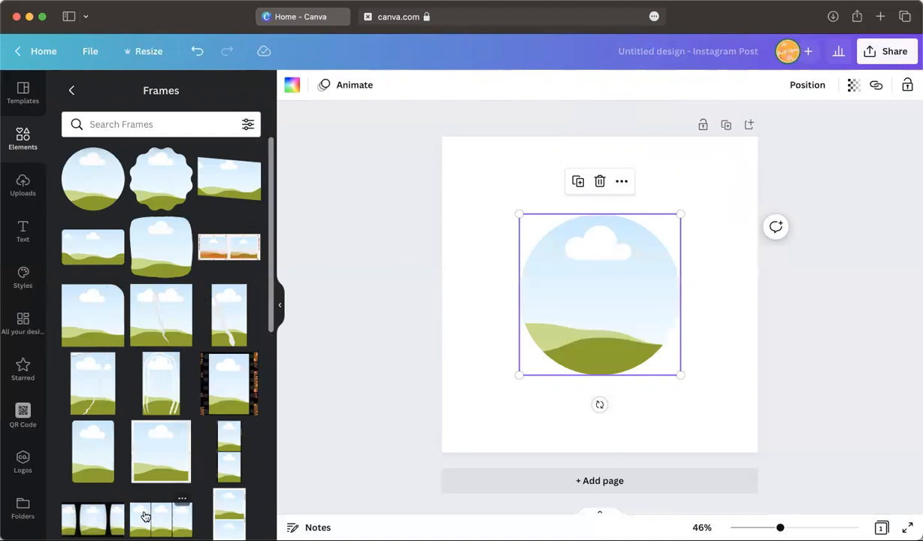
Add the black filmstrip frame, enlarge it and move it to the lower part of the page
{"action": "left_click", "coordinate": [109, 503]}
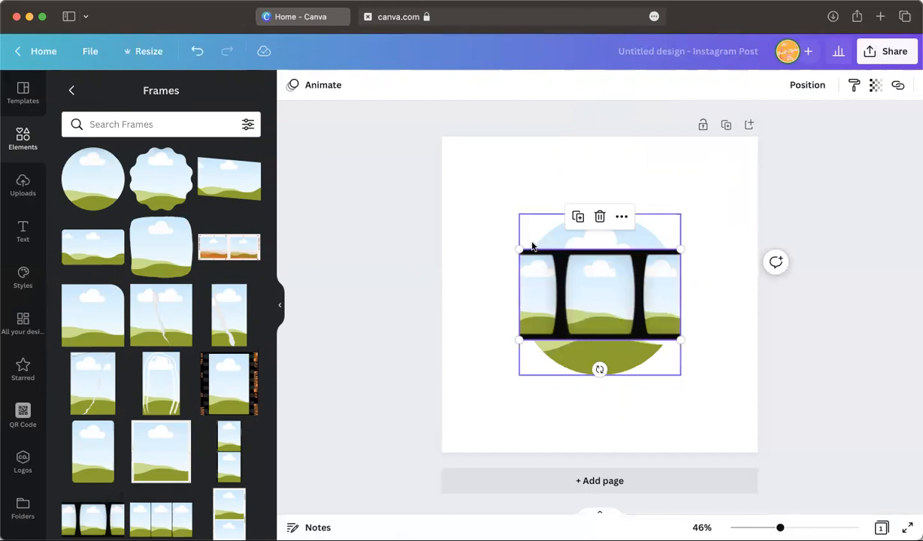
{"action": "left_click_drag", "start_coordinate": [518, 249], "coordinate": [455, 177]}
{"action": "left_click_drag", "start_coordinate": [651, 316], "coordinate": [679, 405]}
Add the desktop computer and smartphone frames on top, and delete all frames from the page
{"action": "scroll", "coordinate": [149, 413], "scroll_direction": "down", "scroll_amount": 15}
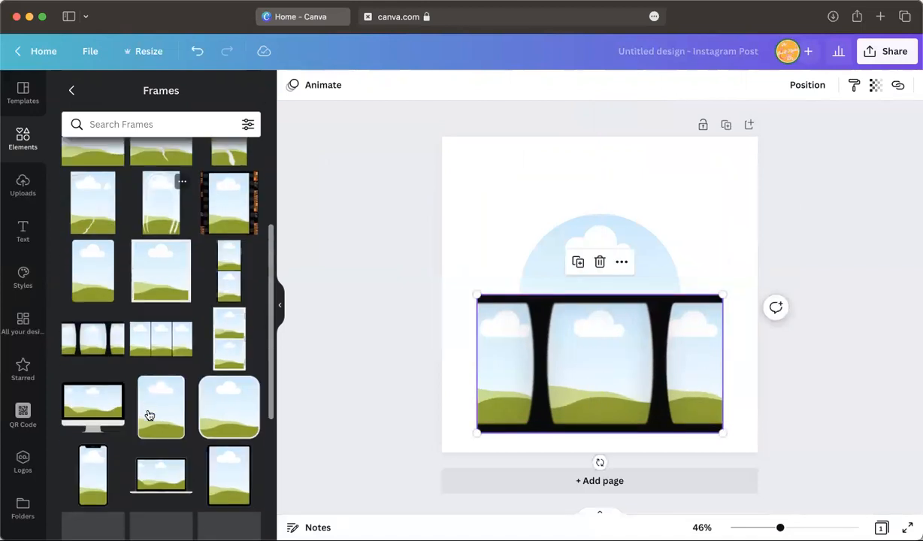
{"action": "scroll", "coordinate": [148, 415], "scroll_direction": "up", "scroll_amount": 3}
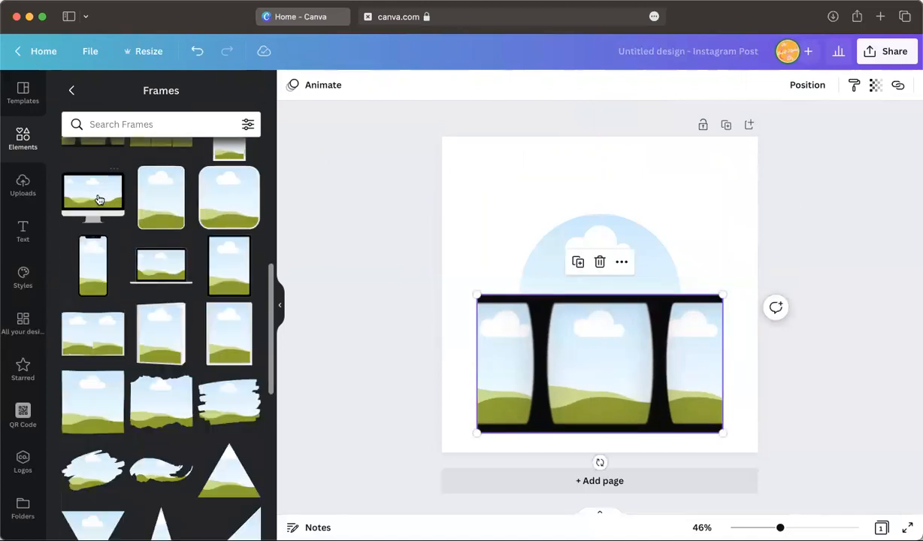
{"action": "left_click", "coordinate": [94, 209]}
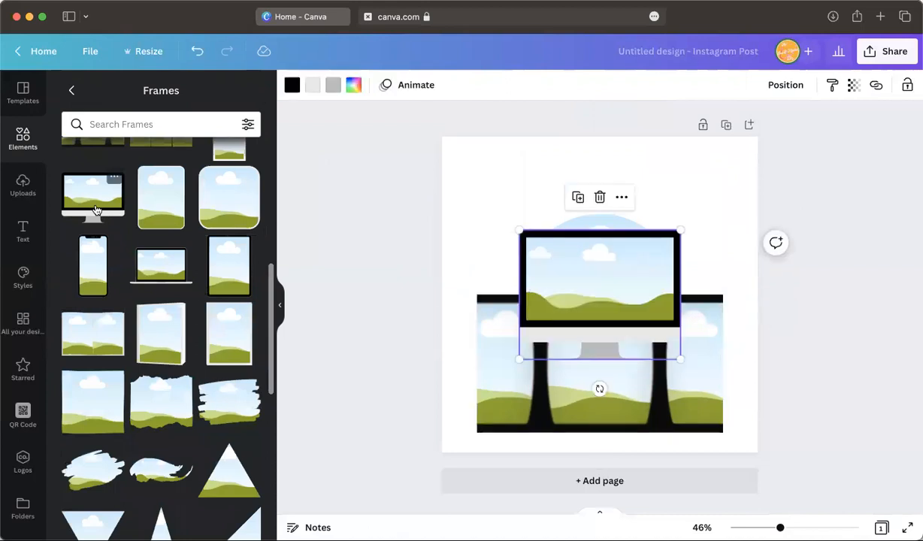
{"action": "left_click", "coordinate": [90, 283]}
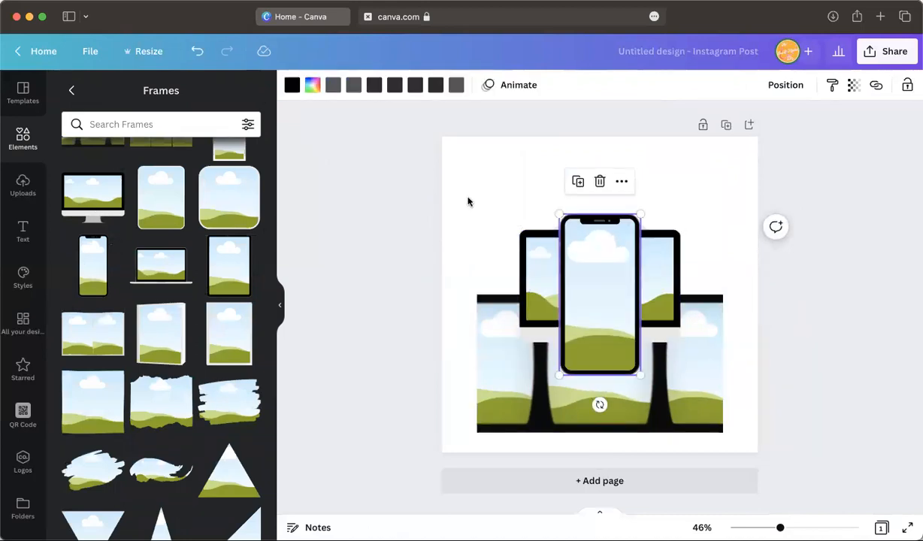
{"action": "left_click_drag", "start_coordinate": [467, 202], "coordinate": [759, 406]}
{"action": "key", "text": "BackSpace"}
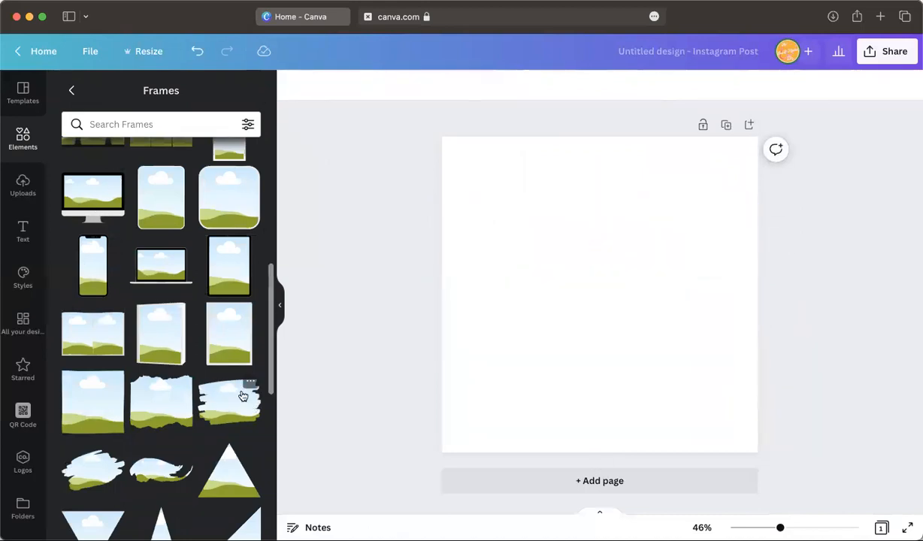
Add the recently used desktop computer frame to the page and browse the full Frames collection again
{"action": "left_click", "coordinate": [71, 90]}
{"action": "scroll", "coordinate": [110, 380], "scroll_direction": "down", "scroll_amount": 2}
{"action": "scroll", "coordinate": [110, 379], "scroll_direction": "up", "scroll_amount": 2}
{"action": "left_click", "coordinate": [145, 198]}
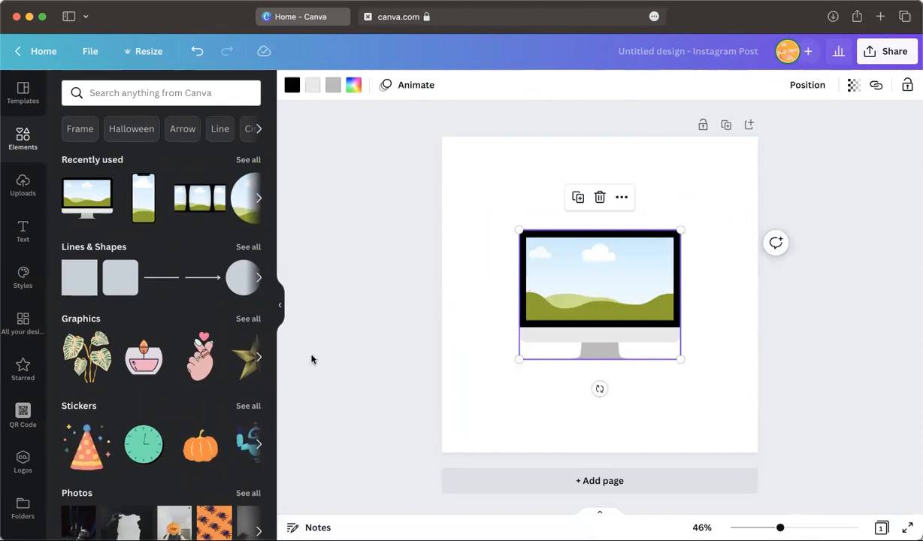
{"action": "scroll", "coordinate": [126, 389], "scroll_direction": "down", "scroll_amount": 5}
{"action": "scroll", "coordinate": [127, 388], "scroll_direction": "down", "scroll_amount": 2}
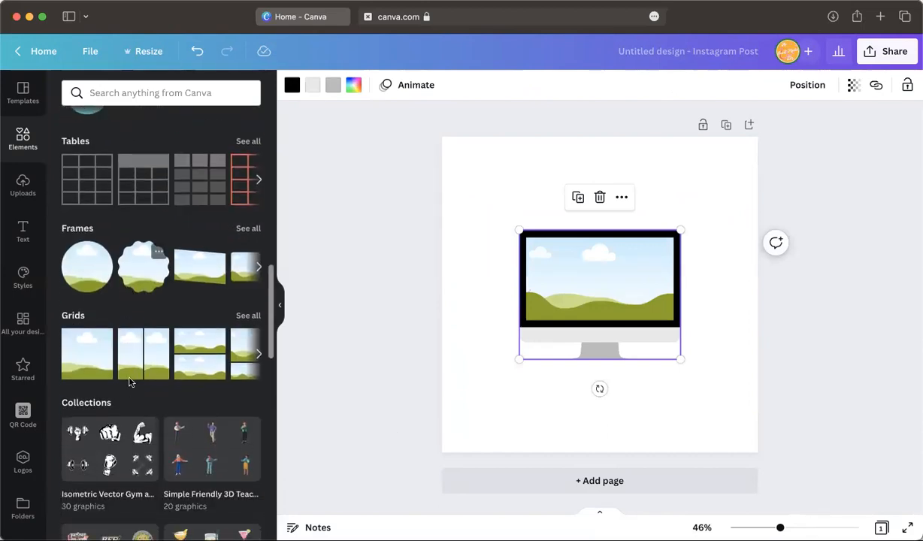
{"action": "left_click", "coordinate": [253, 230]}
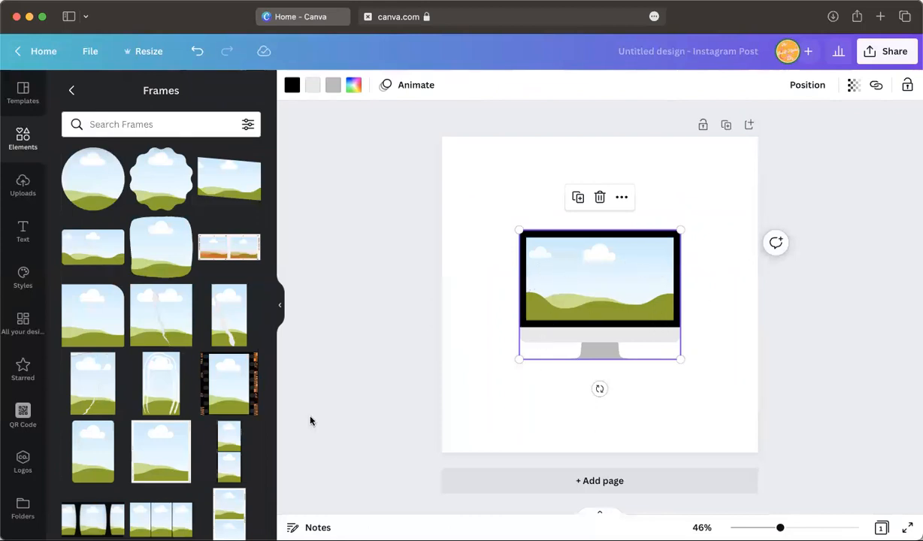
{"action": "scroll", "coordinate": [167, 324], "scroll_direction": "down", "scroll_amount": 10}
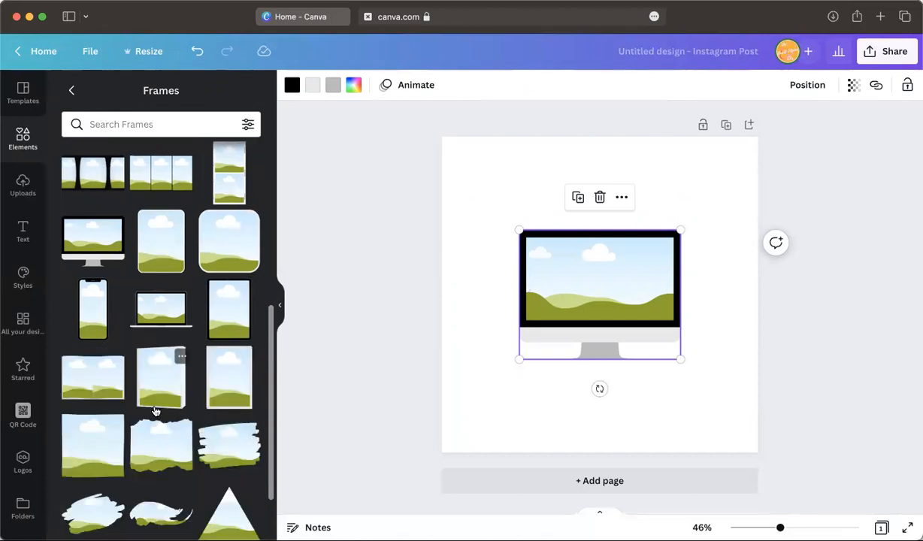
Fill the computer frame with the uploaded photo of a child in a flower field, and shift it down to show the child's head
{"action": "left_click", "coordinate": [23, 188]}
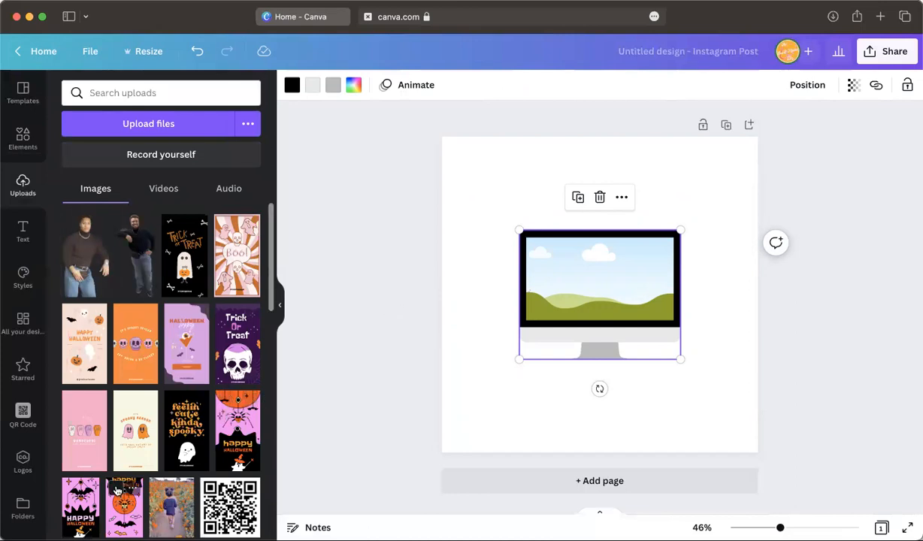
{"action": "scroll", "coordinate": [222, 416], "scroll_direction": "down", "scroll_amount": 3}
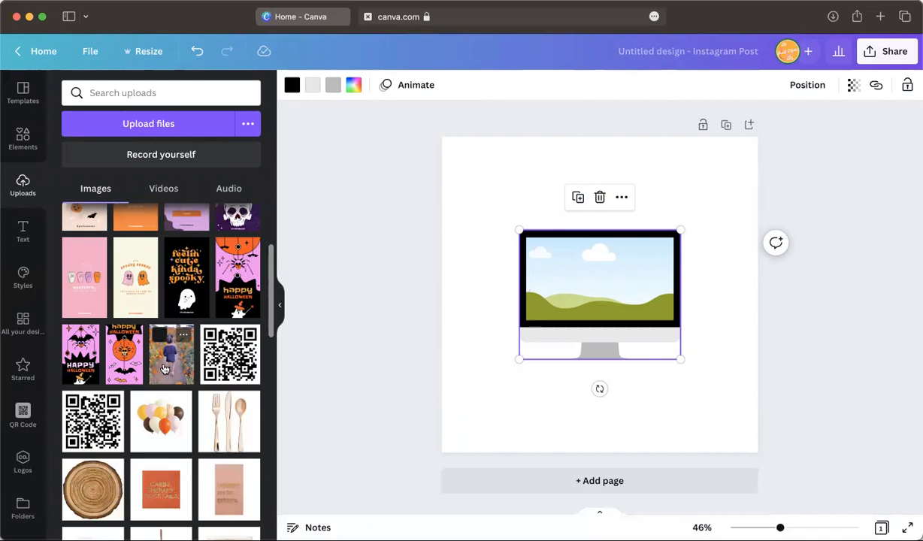
{"action": "left_click_drag", "start_coordinate": [164, 369], "coordinate": [565, 296]}
{"action": "double_click", "coordinate": [597, 261]}
{"action": "left_click_drag", "start_coordinate": [596, 262], "coordinate": [598, 306]}
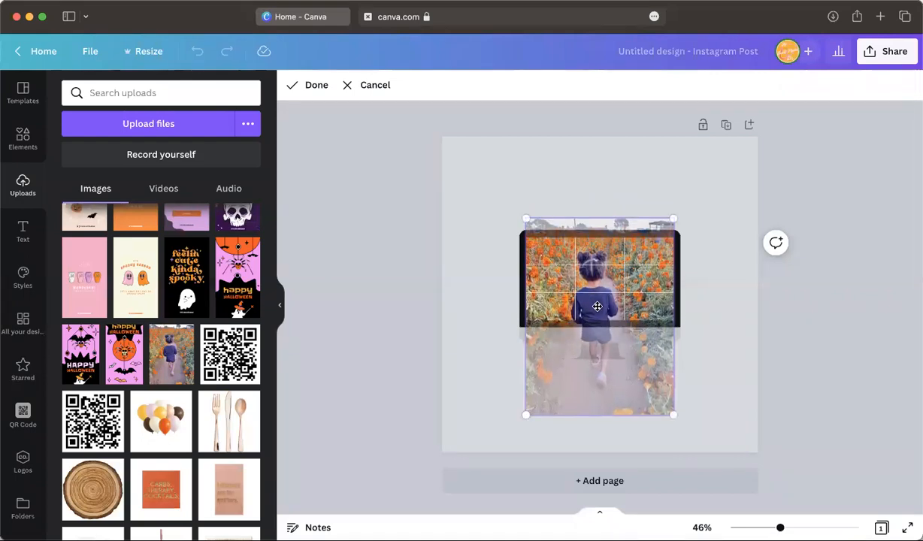
{"action": "left_click", "coordinate": [317, 85]}
{"action": "left_click", "coordinate": [462, 302]}
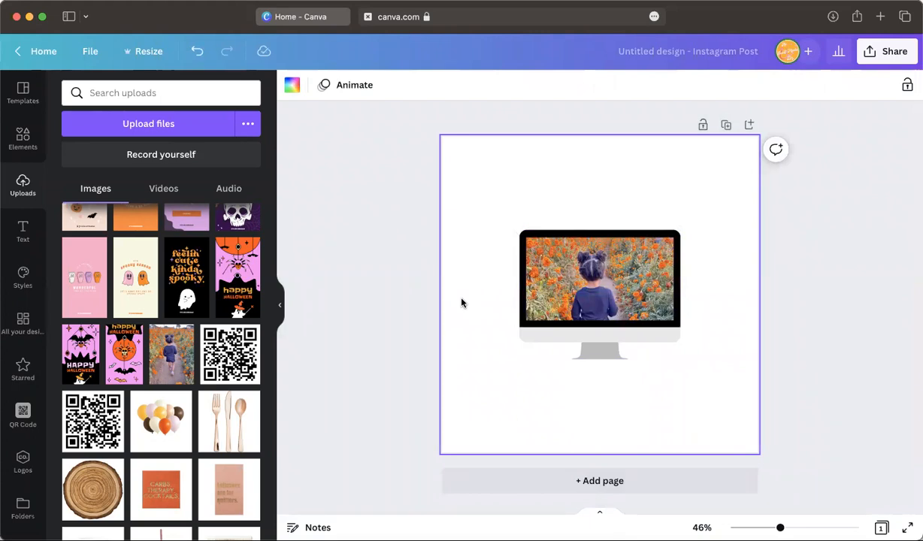
Return to the main Elements library and delete the photo-filled computer frame from the page
{"action": "left_click", "coordinate": [29, 136]}
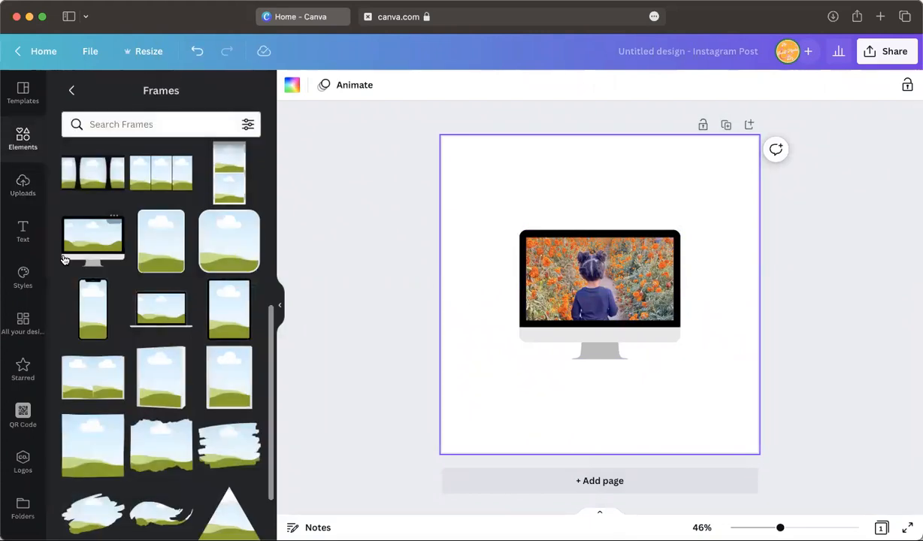
{"action": "left_click", "coordinate": [73, 91]}
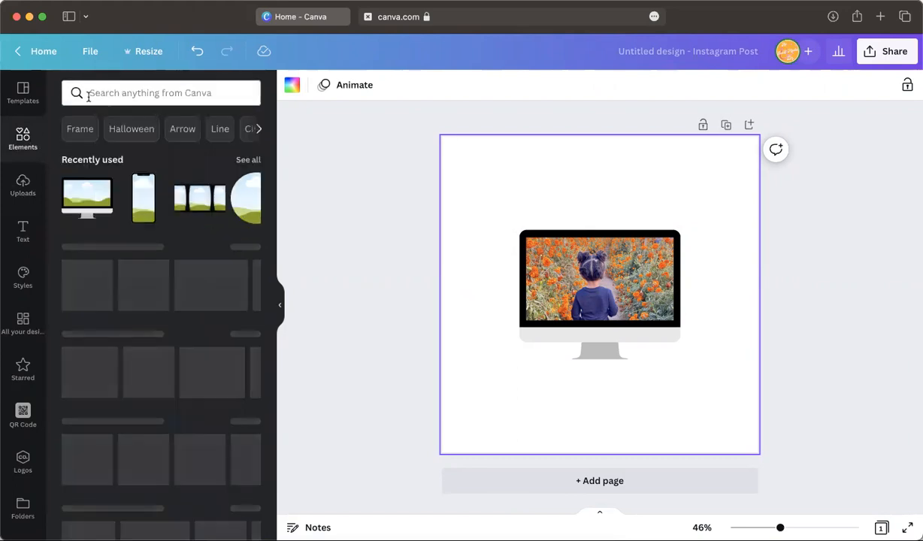
{"action": "scroll", "coordinate": [160, 481], "scroll_direction": "down", "scroll_amount": 3}
{"action": "scroll", "coordinate": [160, 482], "scroll_direction": "down", "scroll_amount": 5}
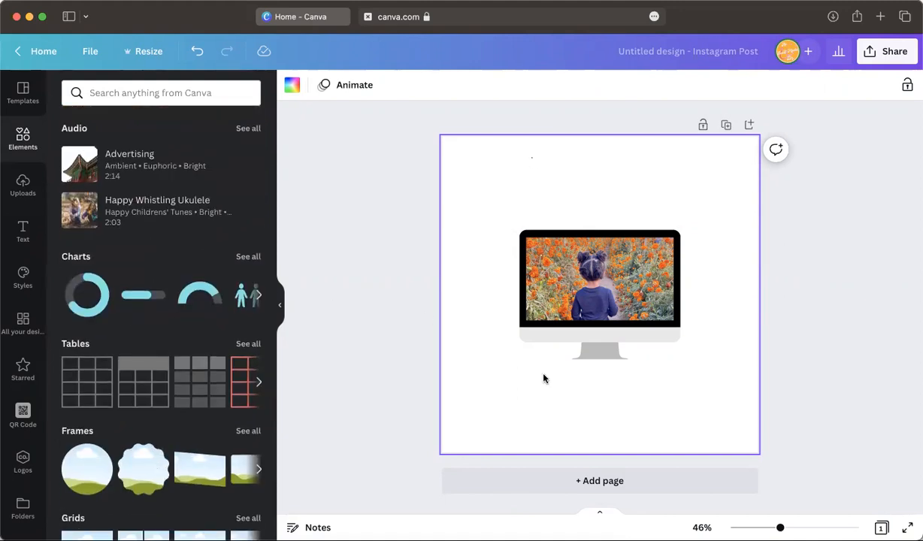
{"action": "left_click_drag", "start_coordinate": [544, 375], "coordinate": [578, 458]}
{"action": "key", "text": "Delete"}
{"action": "key", "text": "Delete"}
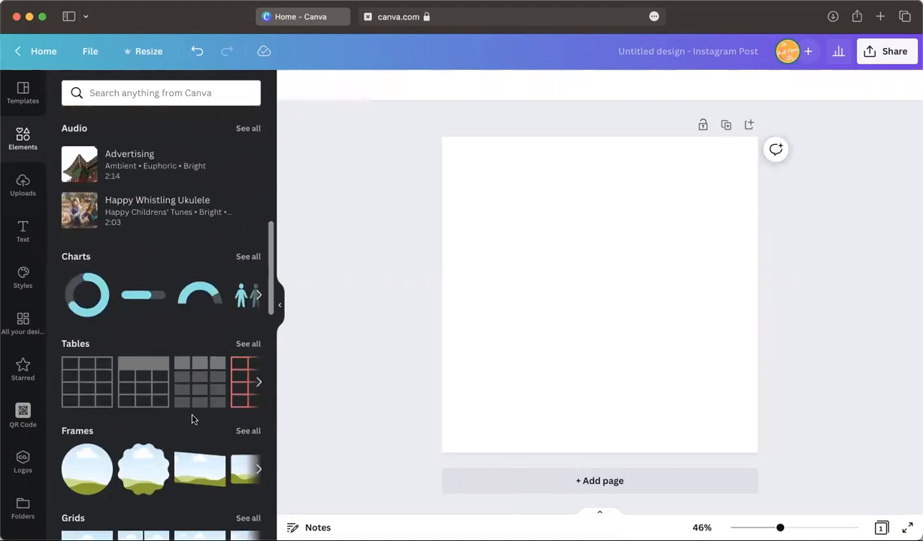
Browse the full Grids collection and add the grid with one tall cell beside four stacked cells to the page
{"action": "scroll", "coordinate": [191, 419], "scroll_direction": "down", "scroll_amount": 3}
{"action": "left_click", "coordinate": [246, 334]}
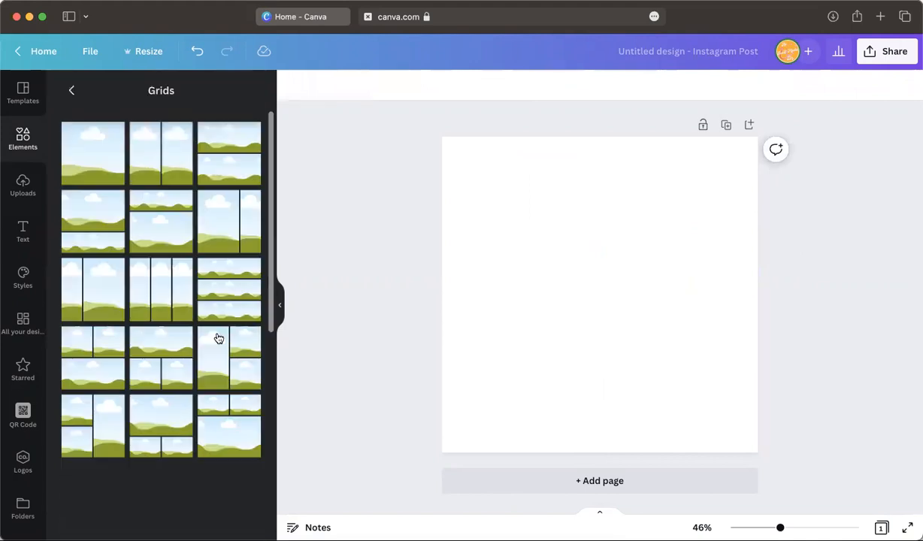
{"action": "scroll", "coordinate": [178, 435], "scroll_direction": "down", "scroll_amount": 1}
{"action": "scroll", "coordinate": [179, 432], "scroll_direction": "down", "scroll_amount": 3}
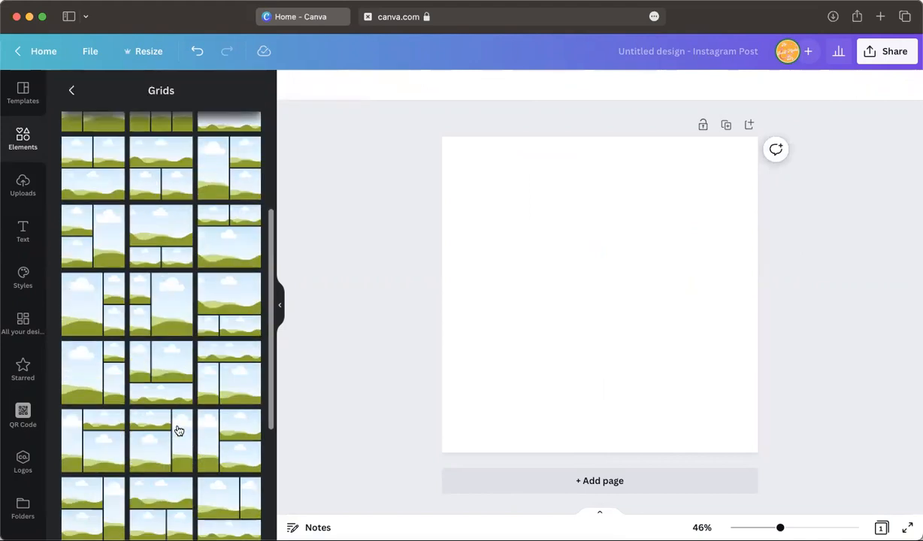
{"action": "scroll", "coordinate": [108, 301], "scroll_direction": "down", "scroll_amount": 6}
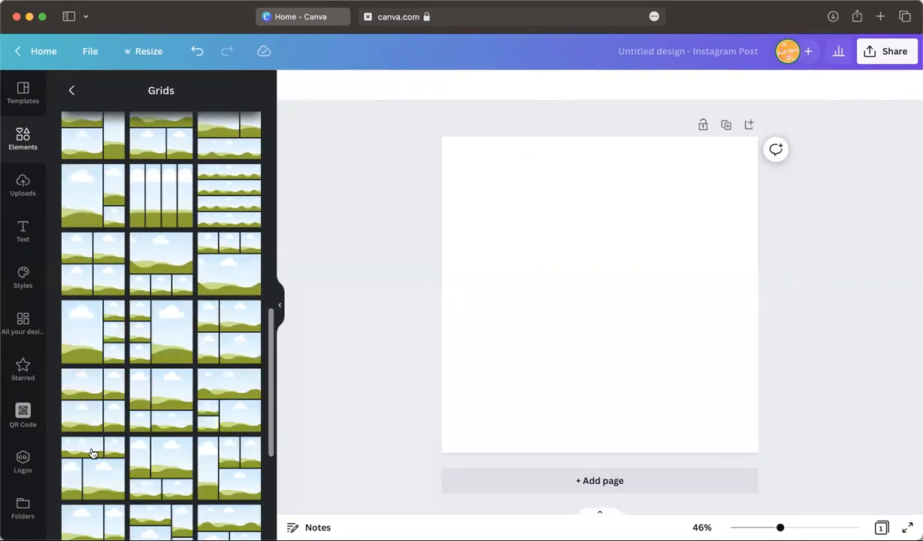
{"action": "scroll", "coordinate": [148, 406], "scroll_direction": "down", "scroll_amount": 3}
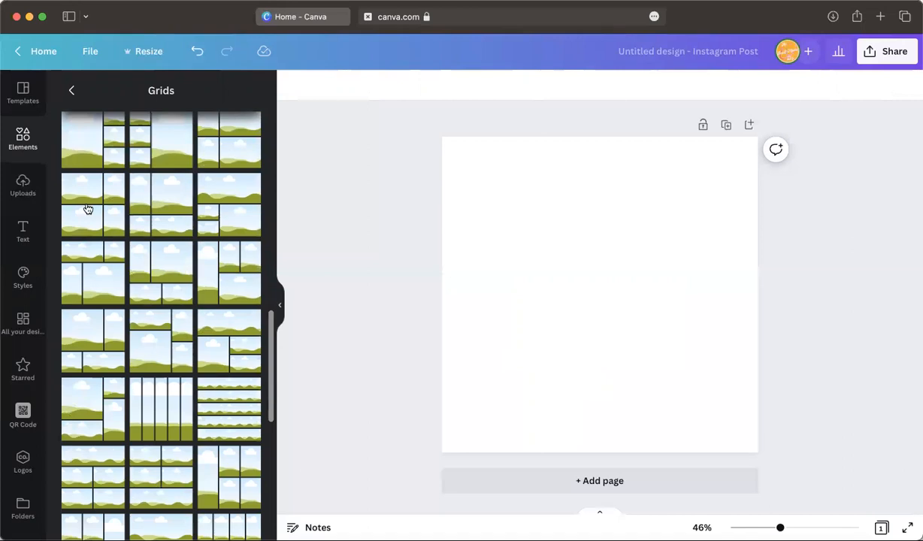
{"action": "scroll", "coordinate": [88, 210], "scroll_direction": "down", "scroll_amount": 2}
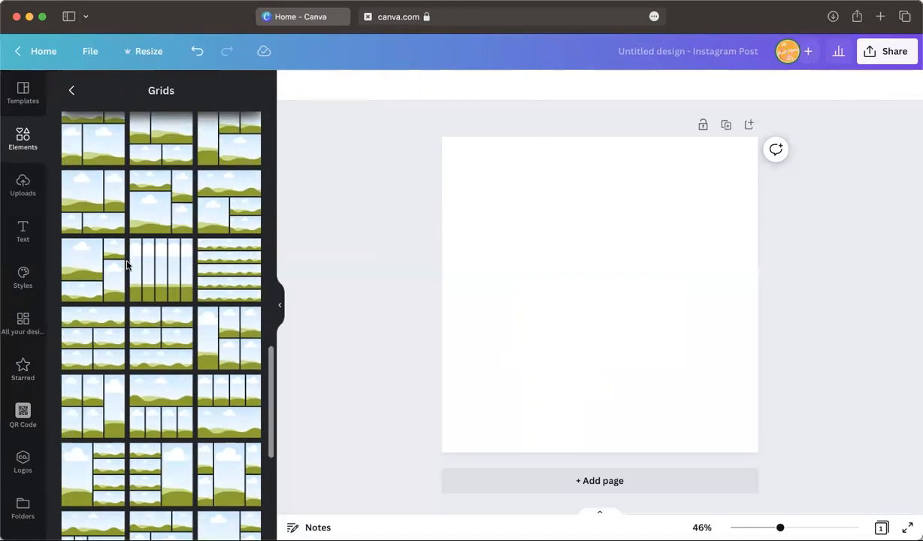
{"action": "left_click", "coordinate": [85, 458]}
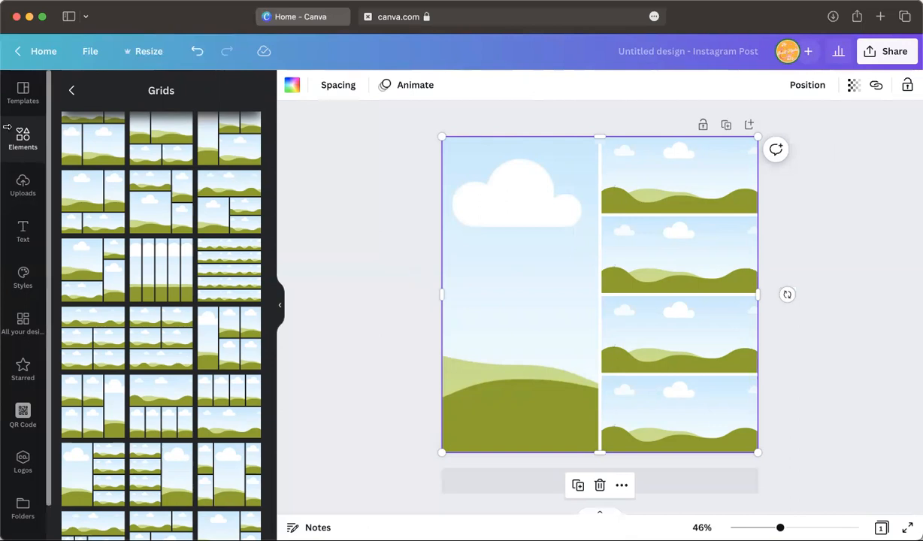
Return to the main Elements library and look through the graphic sets under Collections
{"action": "left_click", "coordinate": [72, 89]}
{"action": "scroll", "coordinate": [143, 282], "scroll_direction": "down", "scroll_amount": 20}
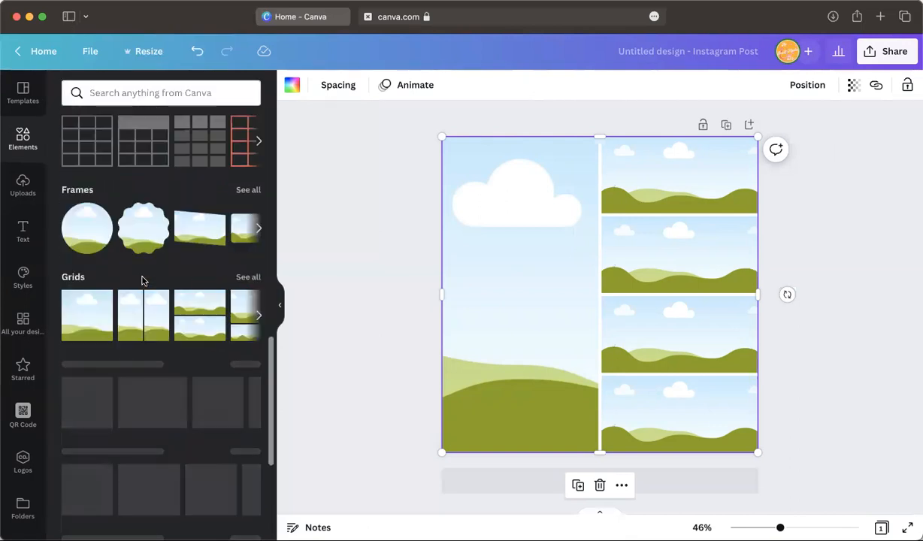
{"action": "scroll", "coordinate": [143, 282], "scroll_direction": "down", "scroll_amount": 15}
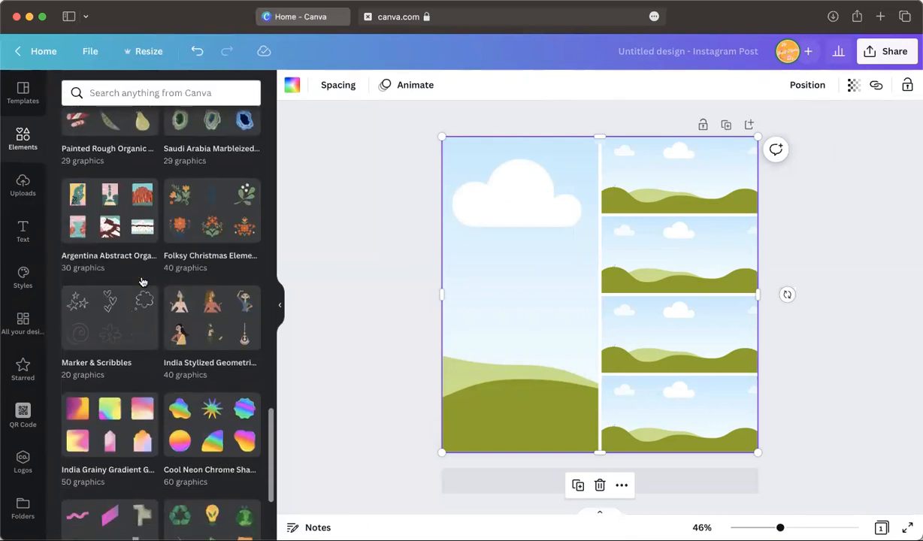
{"action": "scroll", "coordinate": [142, 282], "scroll_direction": "down", "scroll_amount": 15}
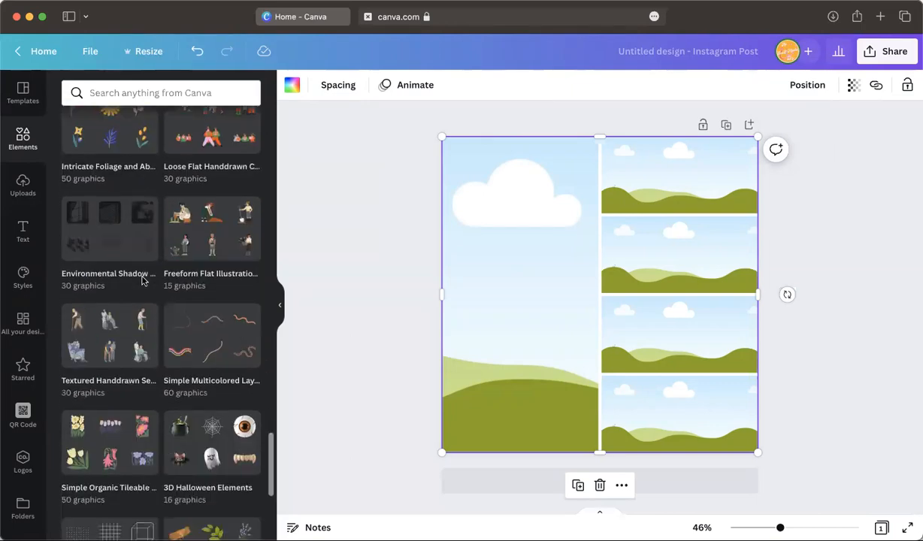
{"action": "scroll", "coordinate": [143, 281], "scroll_direction": "up", "scroll_amount": 15}
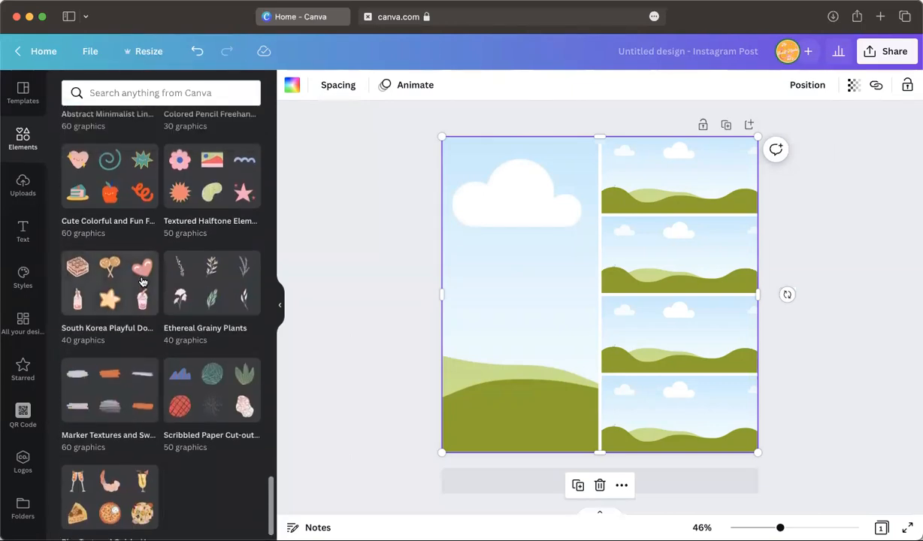
{"action": "scroll", "coordinate": [143, 281], "scroll_direction": "up", "scroll_amount": 8}
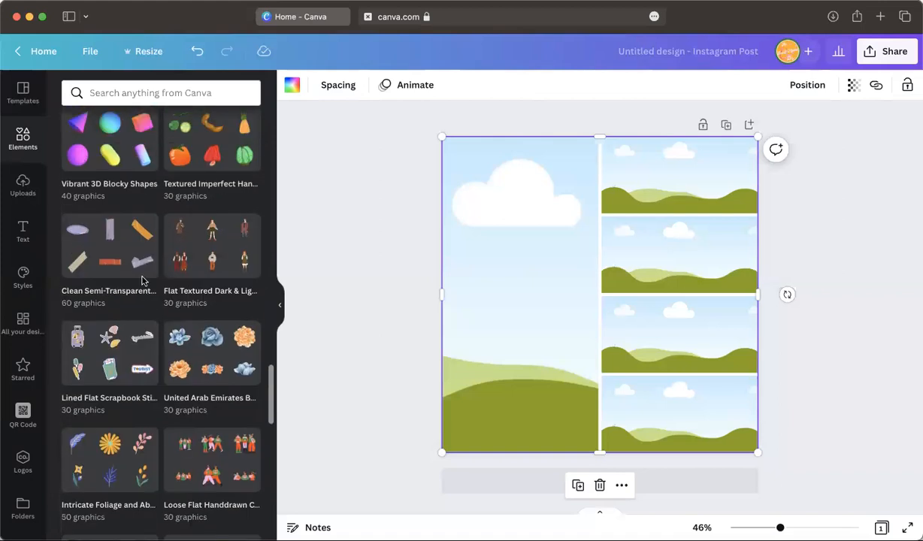
Look through the Vibrant 3D Blocky Shapes collection and delete the five-cell grid from the page
{"action": "left_click", "coordinate": [118, 299]}
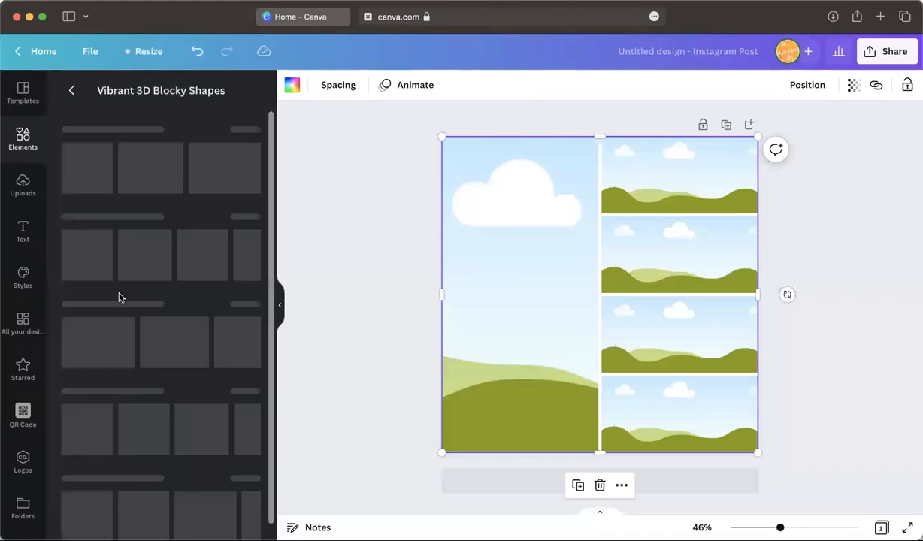
{"action": "scroll", "coordinate": [139, 344], "scroll_direction": "down", "scroll_amount": 1}
{"action": "scroll", "coordinate": [140, 344], "scroll_direction": "down", "scroll_amount": 10}
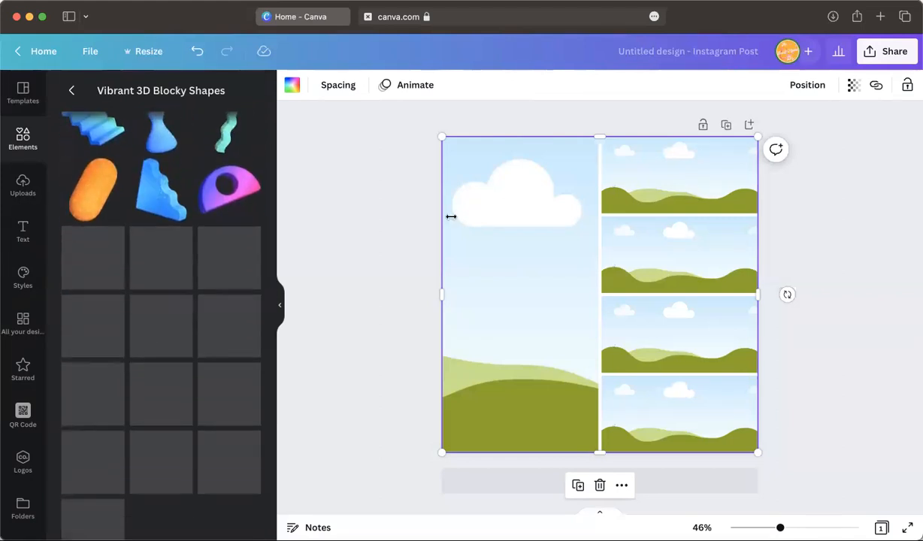
{"action": "left_click", "coordinate": [474, 200]}
{"action": "key", "text": "Delete"}
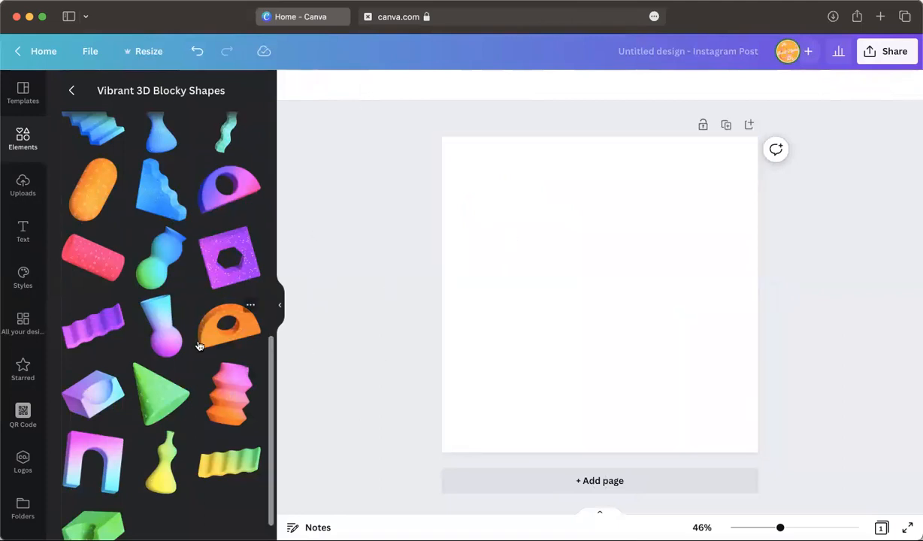
{"action": "scroll", "coordinate": [200, 347], "scroll_direction": "down", "scroll_amount": 1}
{"action": "scroll", "coordinate": [200, 347], "scroll_direction": "up", "scroll_amount": 3}
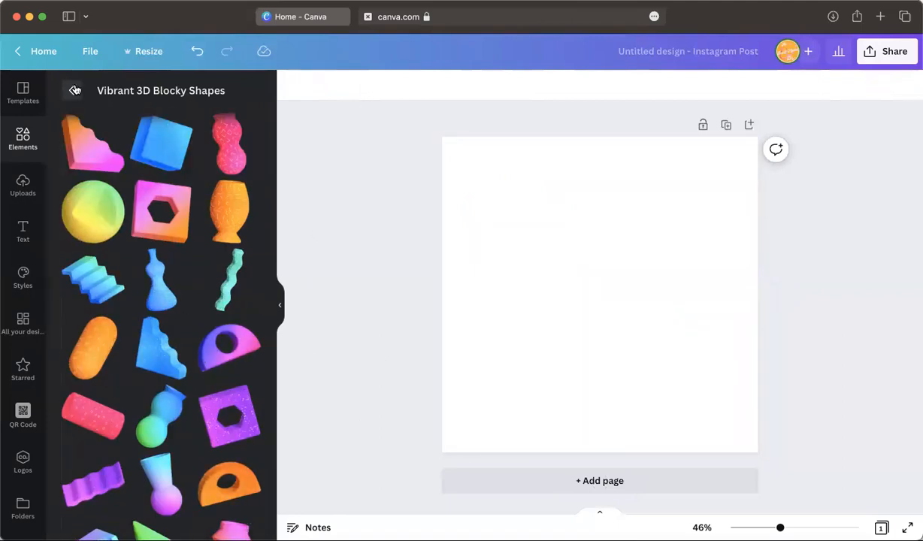
Examine the Painterly Kwanzaa Women collection and the Painted Rough Organic drinks collection in the Elements library
{"action": "left_click", "coordinate": [71, 90]}
{"action": "scroll", "coordinate": [156, 280], "scroll_direction": "down", "scroll_amount": 15}
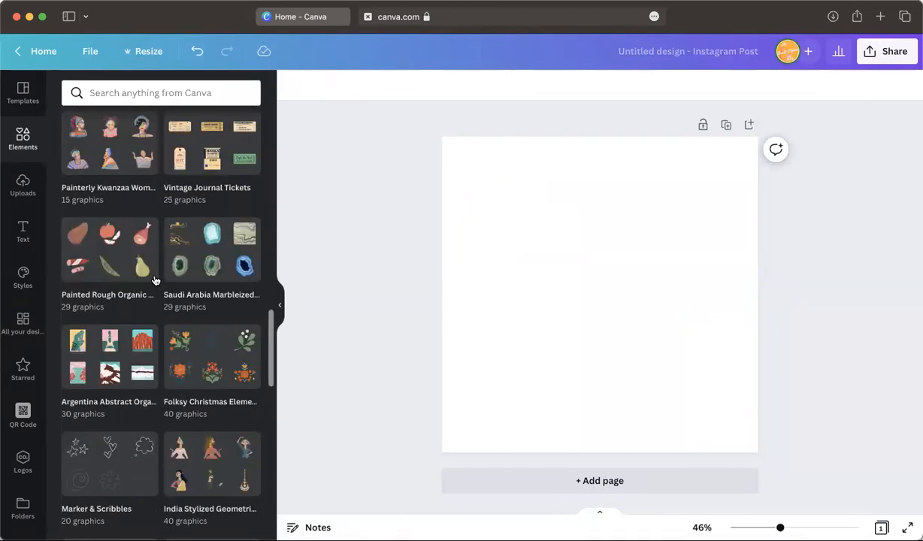
{"action": "scroll", "coordinate": [155, 280], "scroll_direction": "up", "scroll_amount": 5}
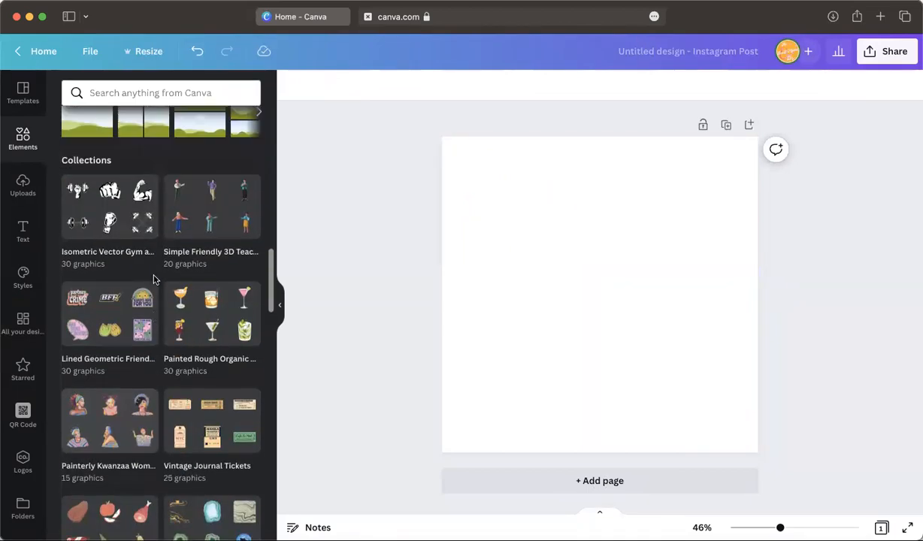
{"action": "left_click", "coordinate": [114, 425]}
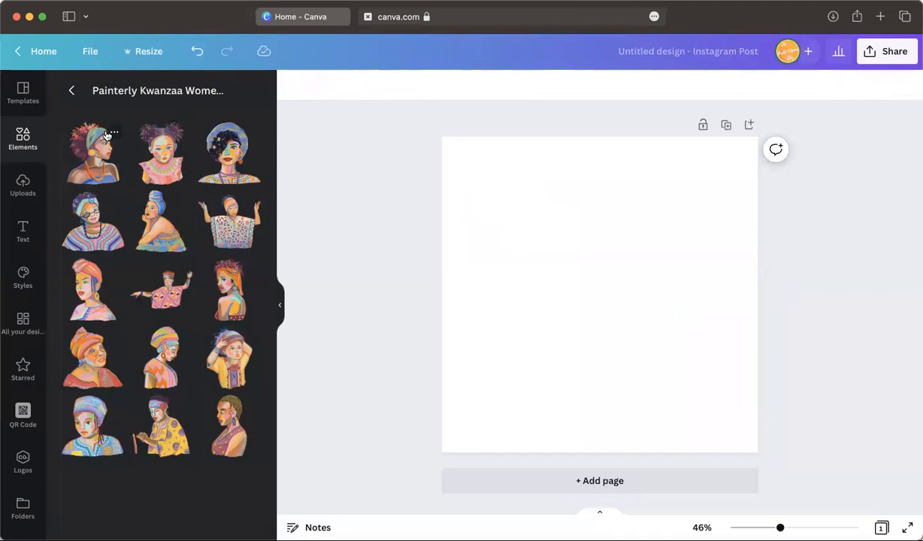
{"action": "left_click", "coordinate": [75, 91]}
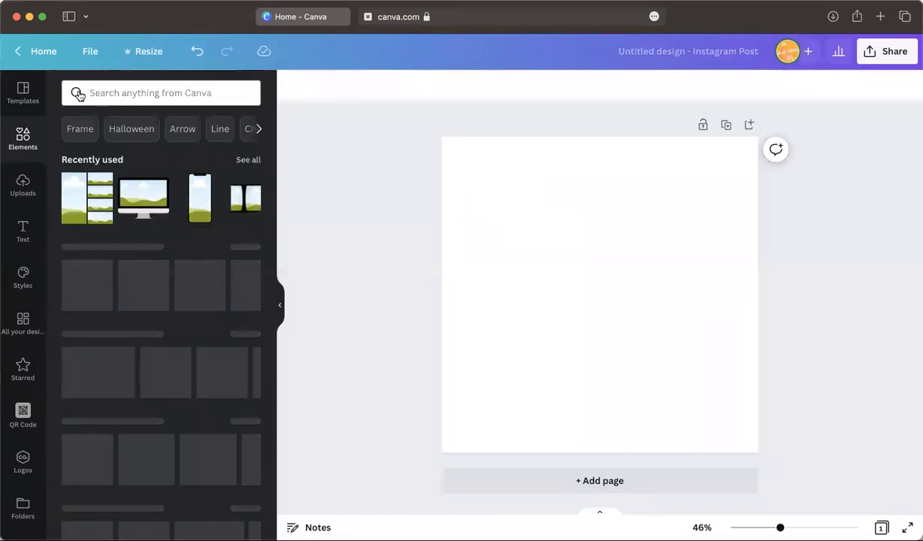
{"action": "scroll", "coordinate": [123, 402], "scroll_direction": "down", "scroll_amount": 10}
{"action": "scroll", "coordinate": [136, 402], "scroll_direction": "down", "scroll_amount": 5}
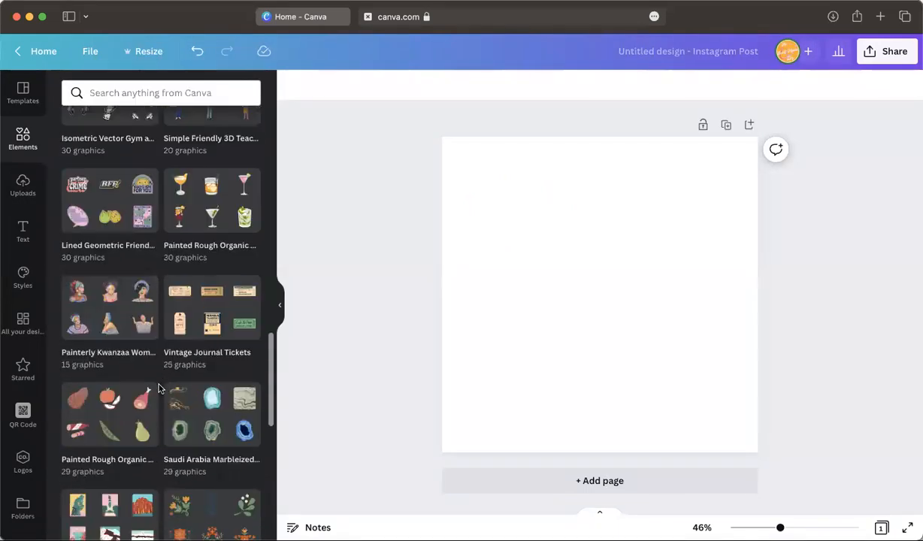
{"action": "scroll", "coordinate": [154, 376], "scroll_direction": "up", "scroll_amount": 3}
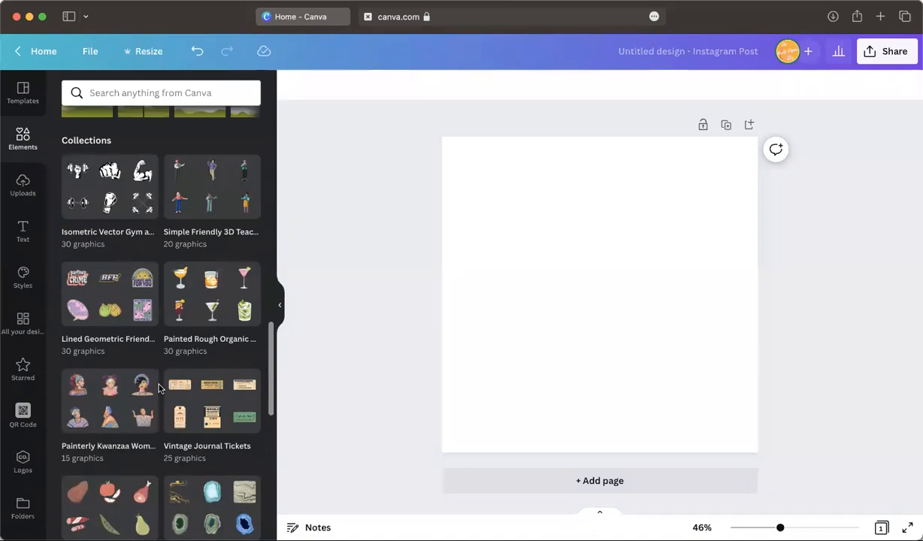
{"action": "left_click", "coordinate": [206, 322]}
{"action": "left_click", "coordinate": [72, 90]}
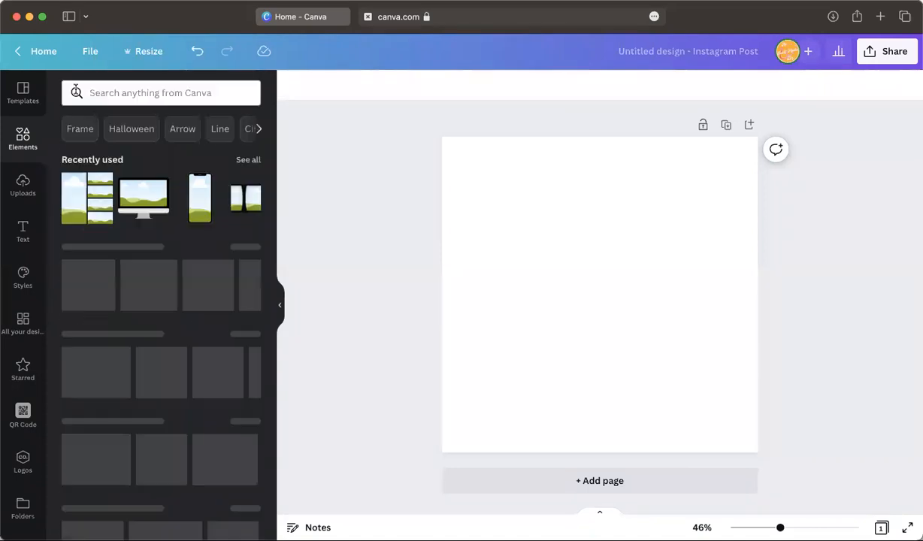
Check the Elements search suggestions and categories, and look through the full Stickers collection
{"action": "left_click", "coordinate": [137, 92]}
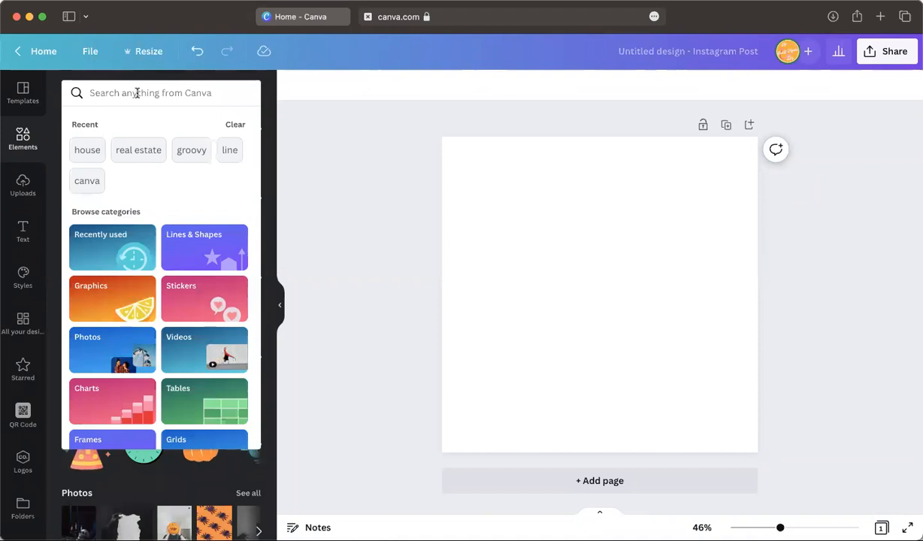
{"action": "left_click", "coordinate": [315, 170]}
{"action": "scroll", "coordinate": [214, 338], "scroll_direction": "down", "scroll_amount": 3}
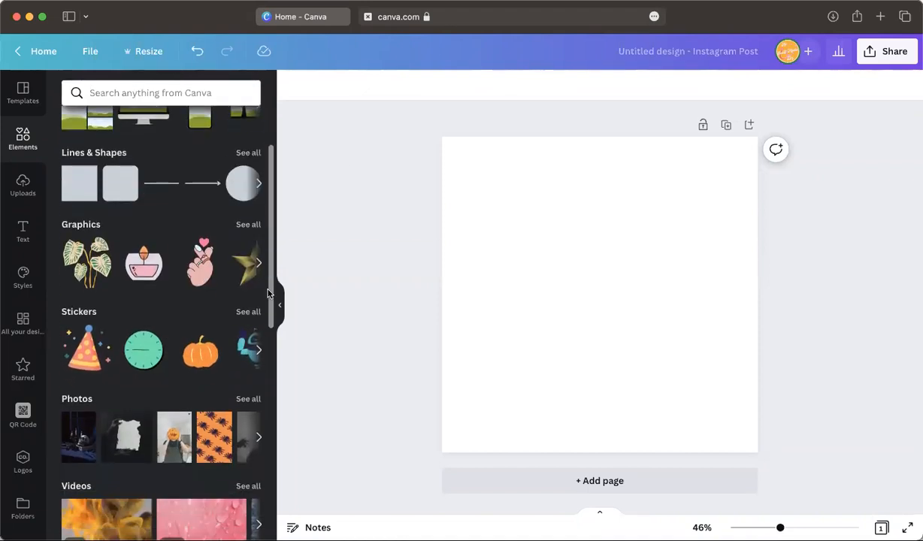
{"action": "left_click", "coordinate": [244, 314]}
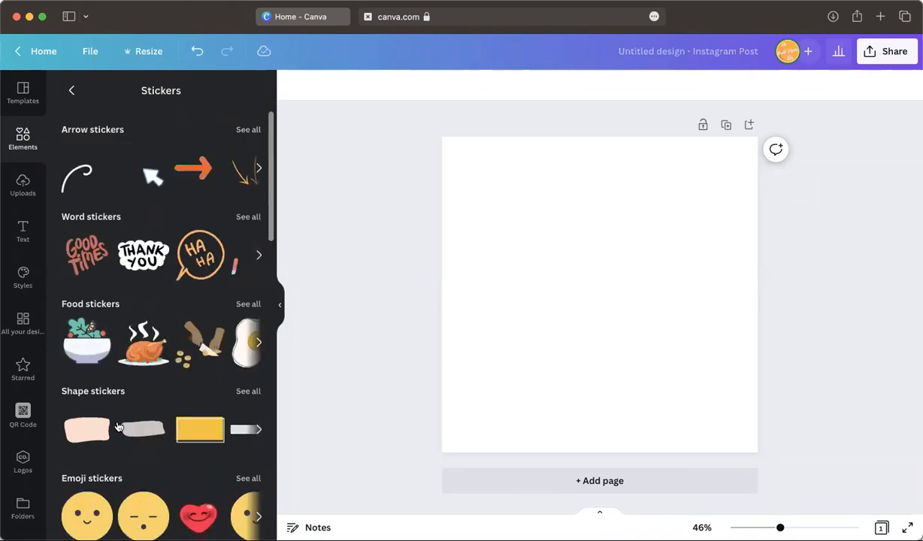
{"action": "scroll", "coordinate": [109, 431], "scroll_direction": "down", "scroll_amount": 4}
{"action": "scroll", "coordinate": [109, 431], "scroll_direction": "up", "scroll_amount": 4}
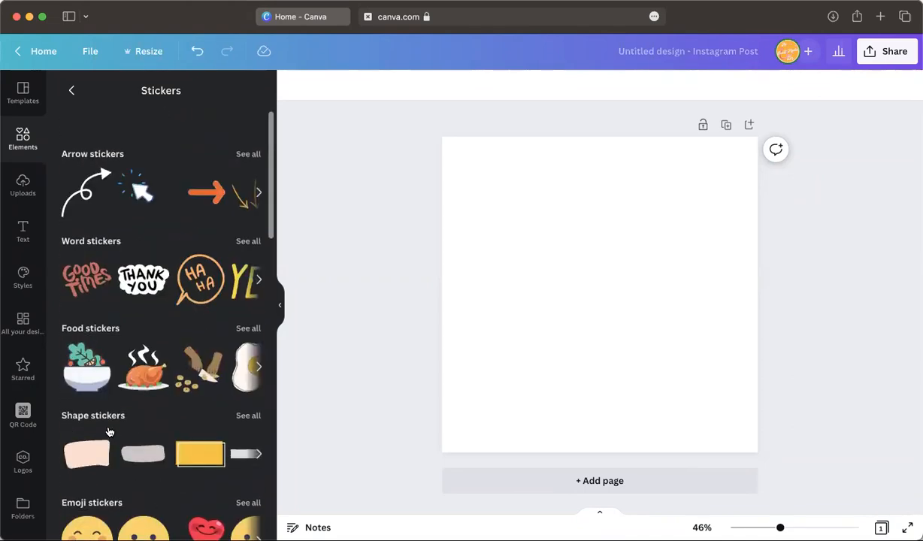
{"action": "left_click", "coordinate": [70, 92]}
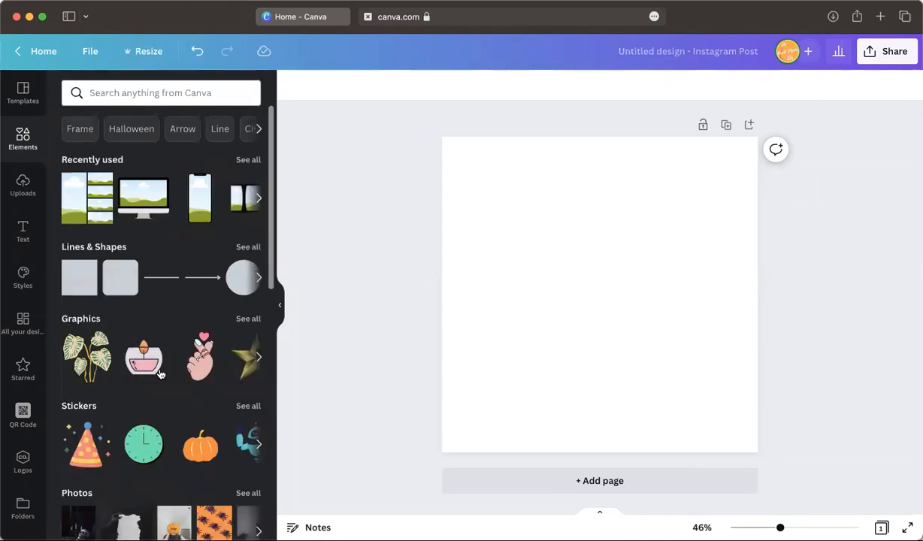
Look through the full Lines & Shapes collection, and check the uploaded images before returning to it
{"action": "scroll", "coordinate": [159, 374], "scroll_direction": "down", "scroll_amount": 4}
{"action": "left_click", "coordinate": [247, 116]}
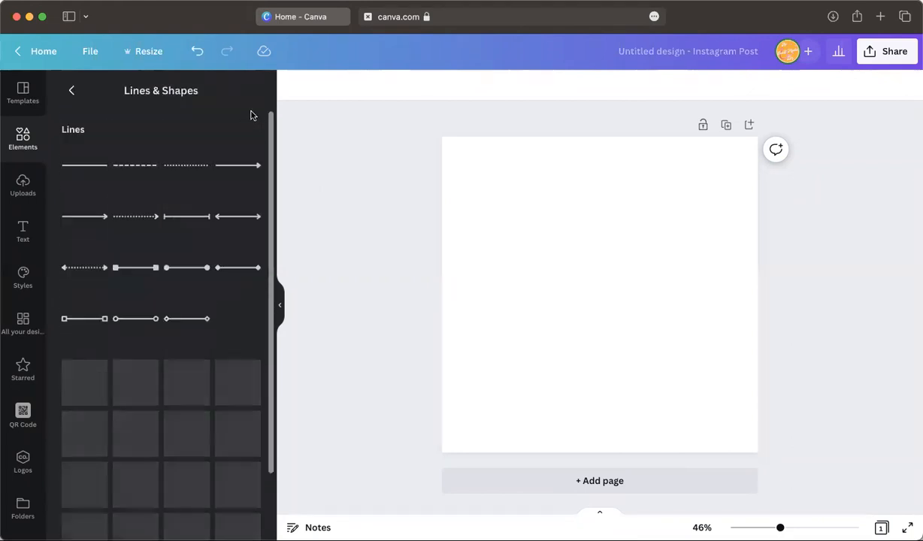
{"action": "scroll", "coordinate": [175, 239], "scroll_direction": "down", "scroll_amount": 4}
{"action": "scroll", "coordinate": [169, 216], "scroll_direction": "up", "scroll_amount": 4}
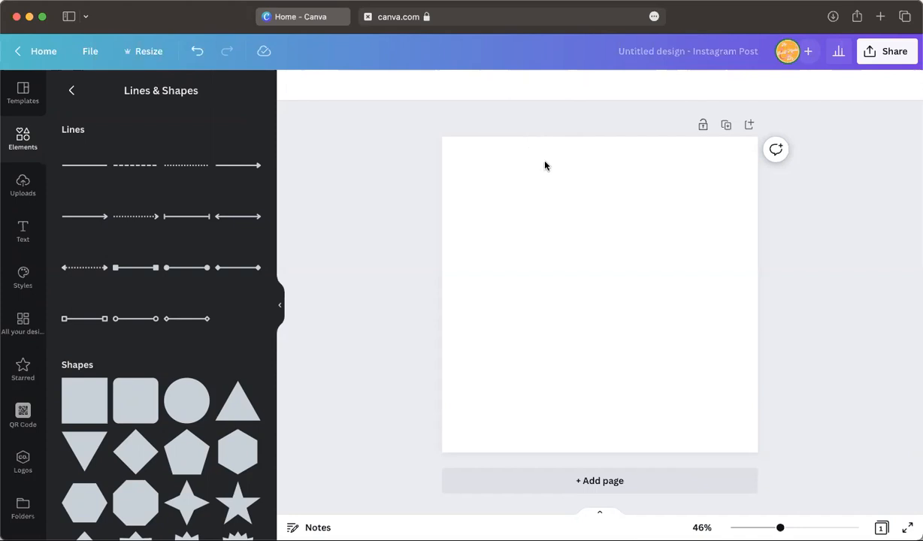
{"action": "left_click", "coordinate": [23, 183]}
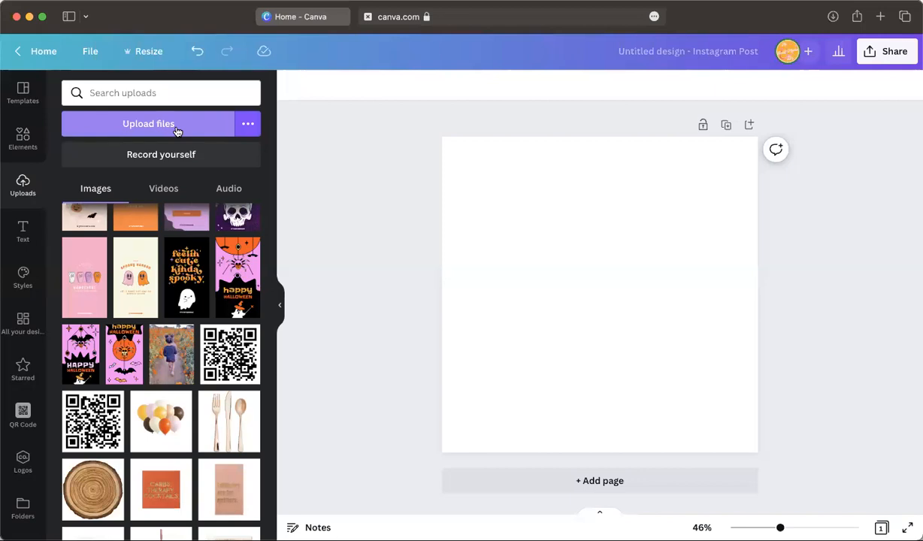
{"action": "left_click", "coordinate": [23, 138]}
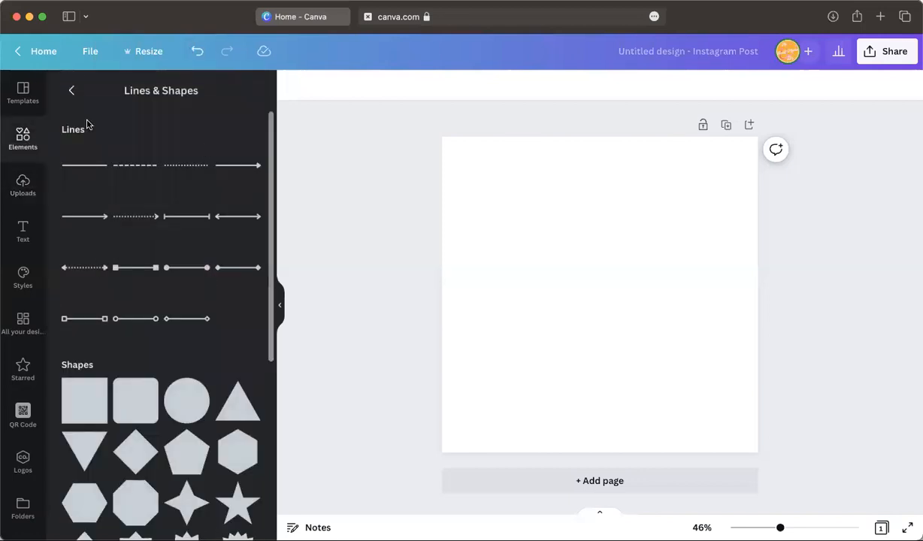
Add a plain solid line, extend its left end toward the page edge, and try the dotted and dashed styles before restoring solid
{"action": "left_click", "coordinate": [82, 166]}
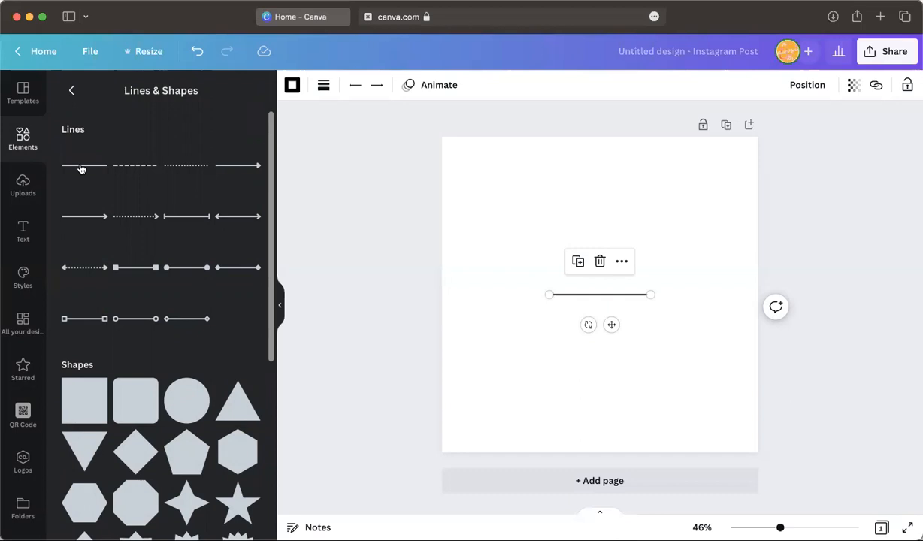
{"action": "left_click_drag", "start_coordinate": [549, 294], "coordinate": [455, 294]}
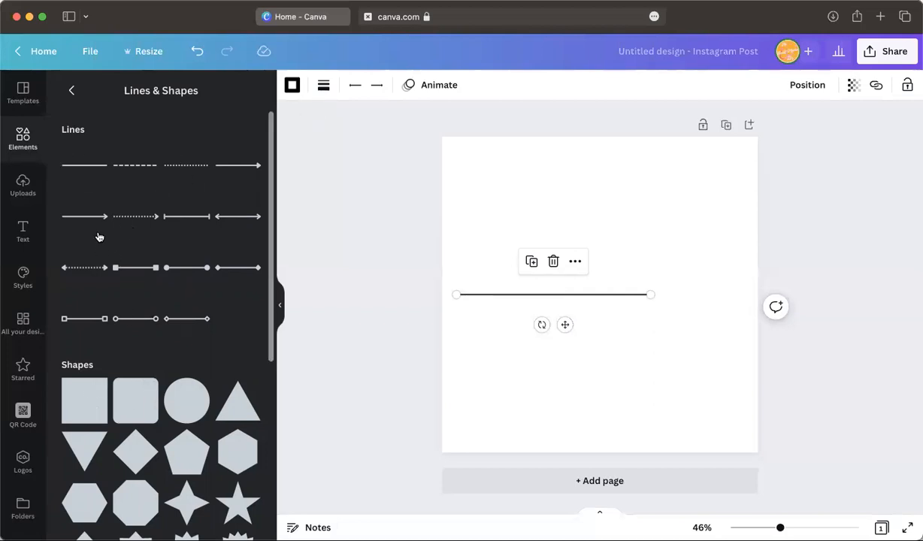
{"action": "left_click", "coordinate": [322, 85]}
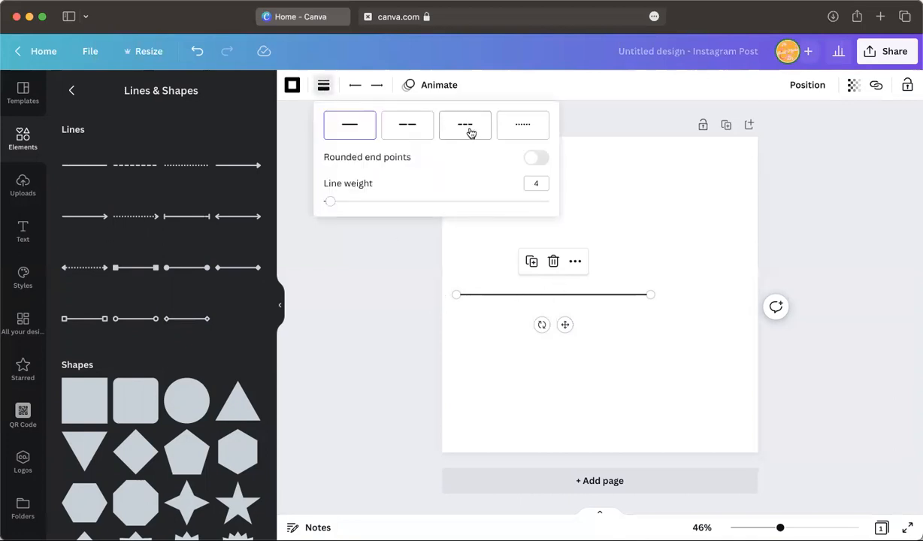
{"action": "left_click", "coordinate": [517, 127]}
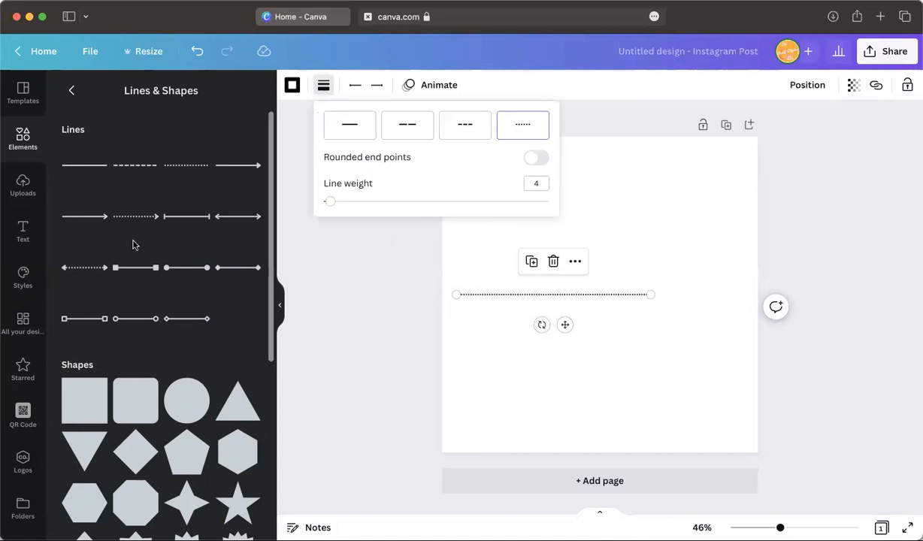
{"action": "left_click", "coordinate": [405, 124]}
{"action": "left_click", "coordinate": [355, 127]}
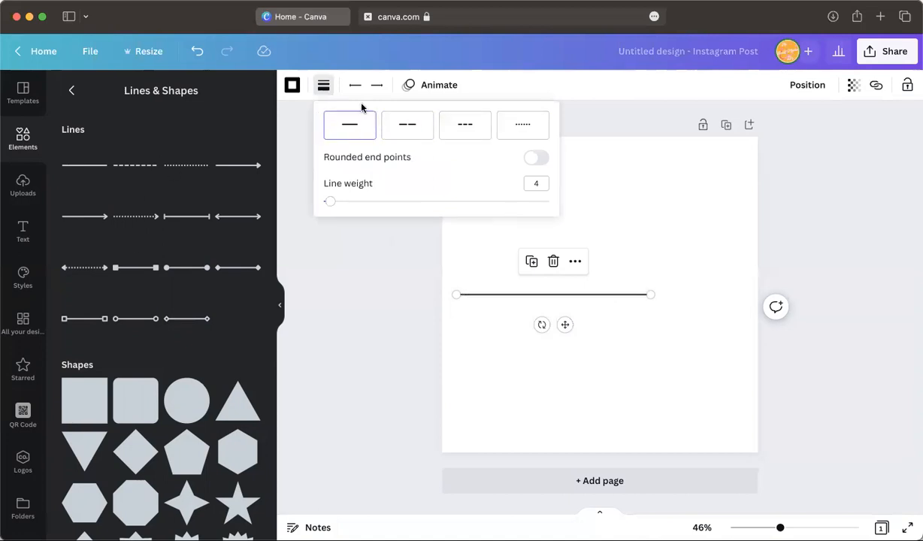
Check the document, brand and default colours available for the line
{"action": "left_click", "coordinate": [293, 86]}
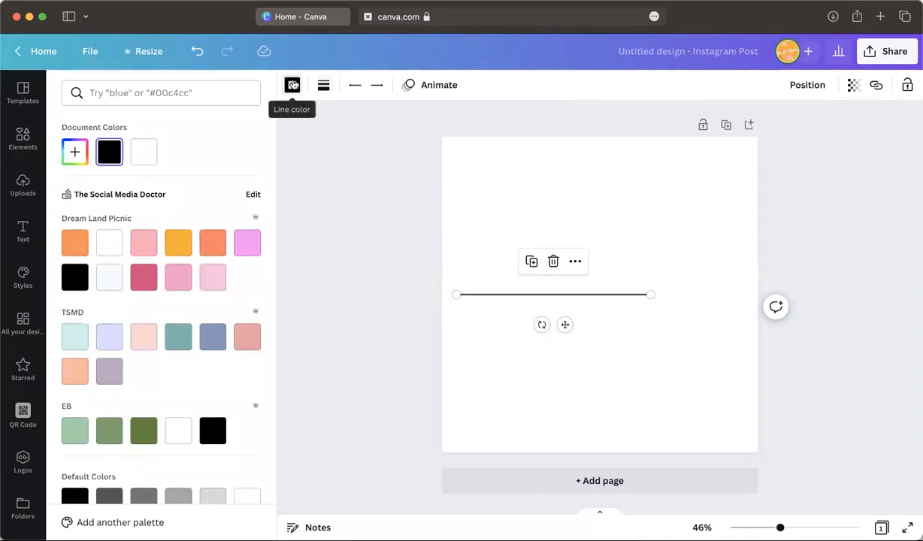
{"action": "left_click", "coordinate": [472, 351]}
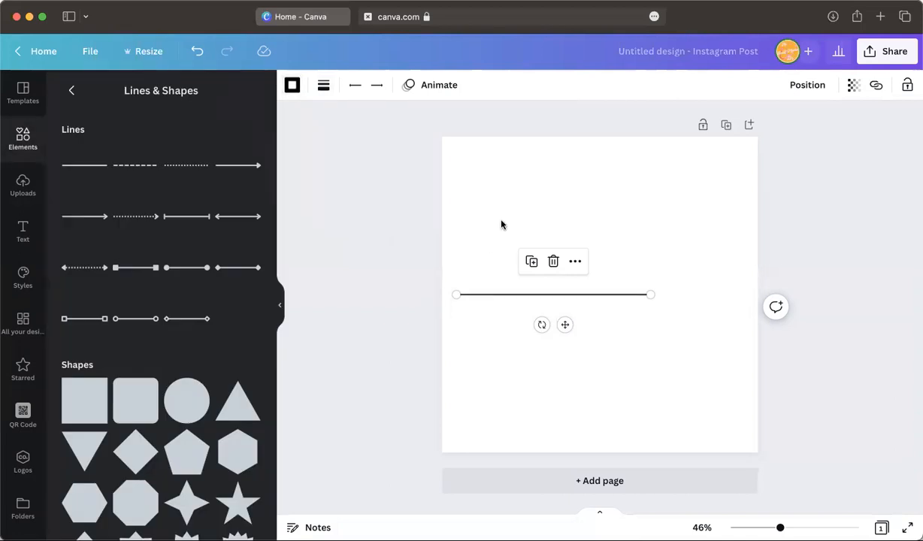
{"action": "left_click", "coordinate": [352, 310]}
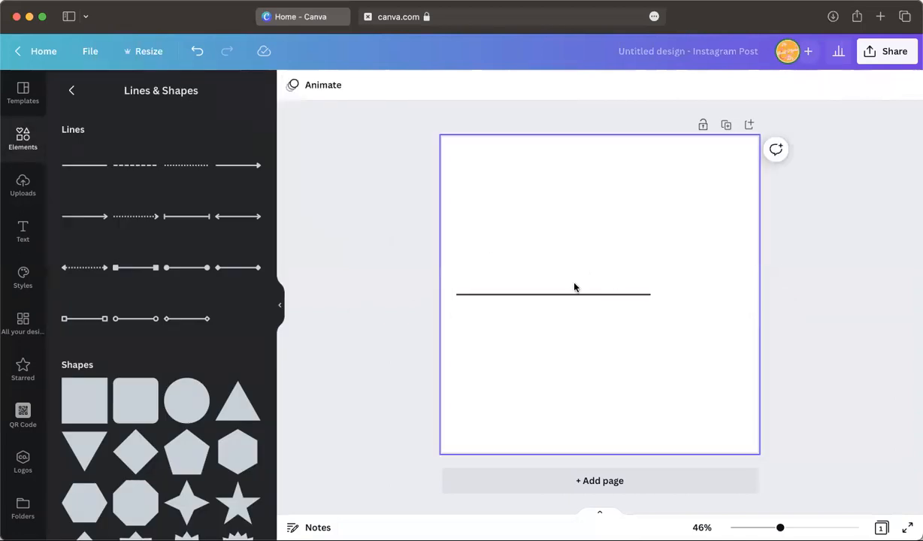
{"action": "left_click", "coordinate": [543, 295]}
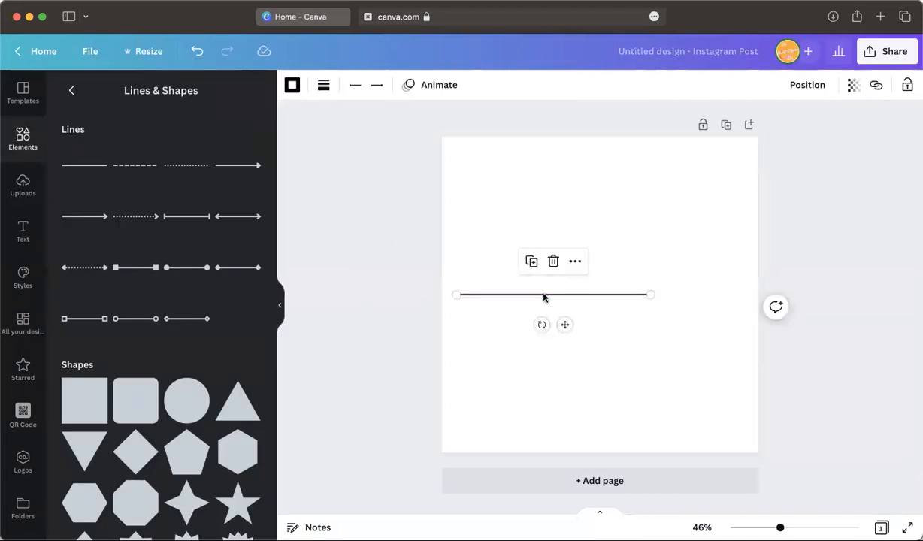
{"action": "left_click", "coordinate": [293, 86]}
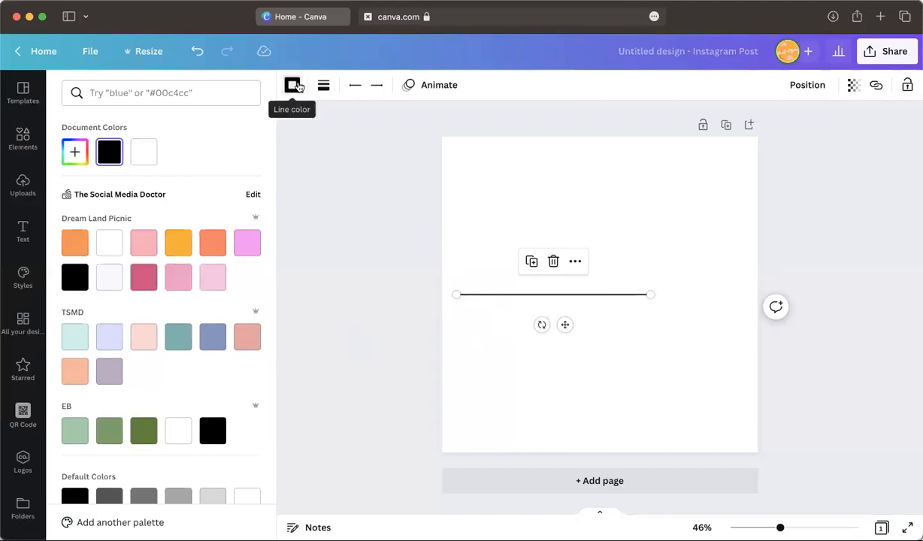
Try the line's weight at 100, reduce it to 1, and turn on rounded end points
{"action": "left_click", "coordinate": [323, 85]}
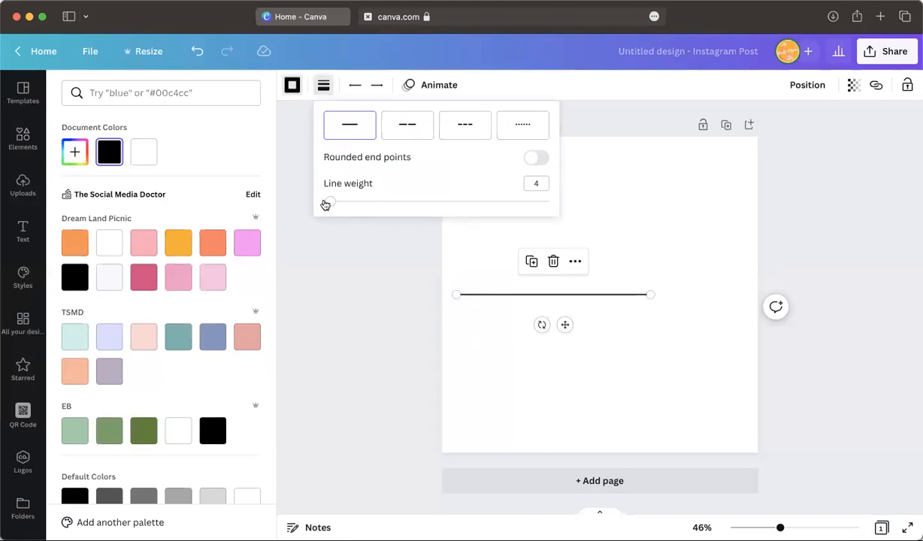
{"action": "left_click_drag", "start_coordinate": [328, 204], "coordinate": [571, 211]}
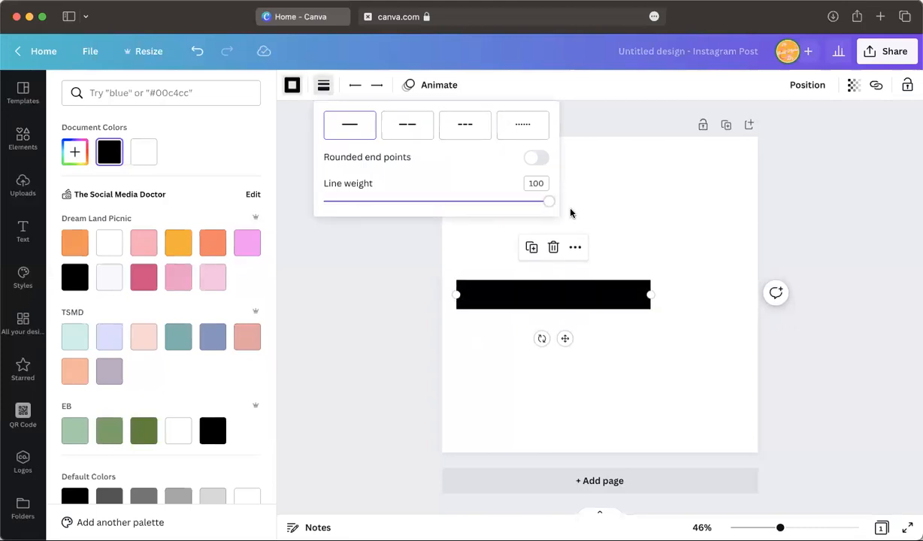
{"action": "left_click_drag", "start_coordinate": [510, 208], "coordinate": [205, 154]}
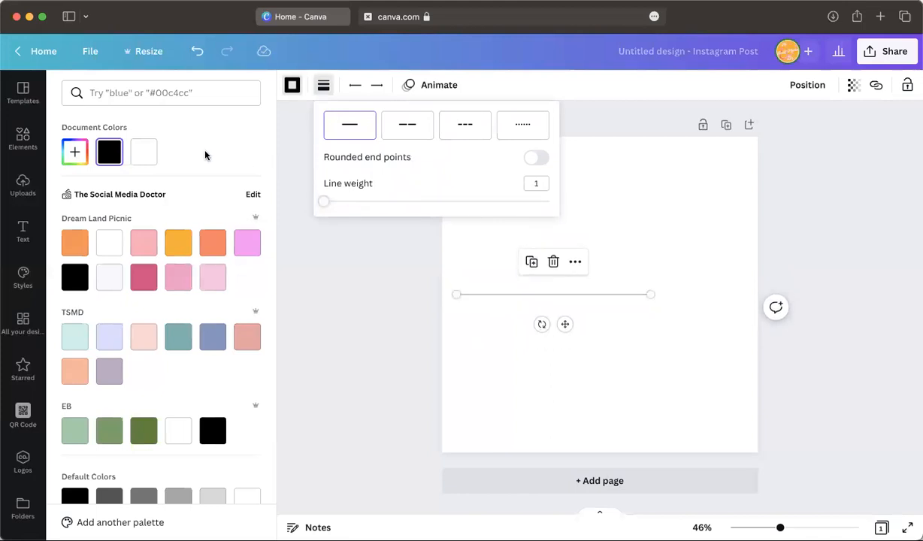
{"action": "left_click", "coordinate": [536, 160]}
{"action": "left_click", "coordinate": [419, 345]}
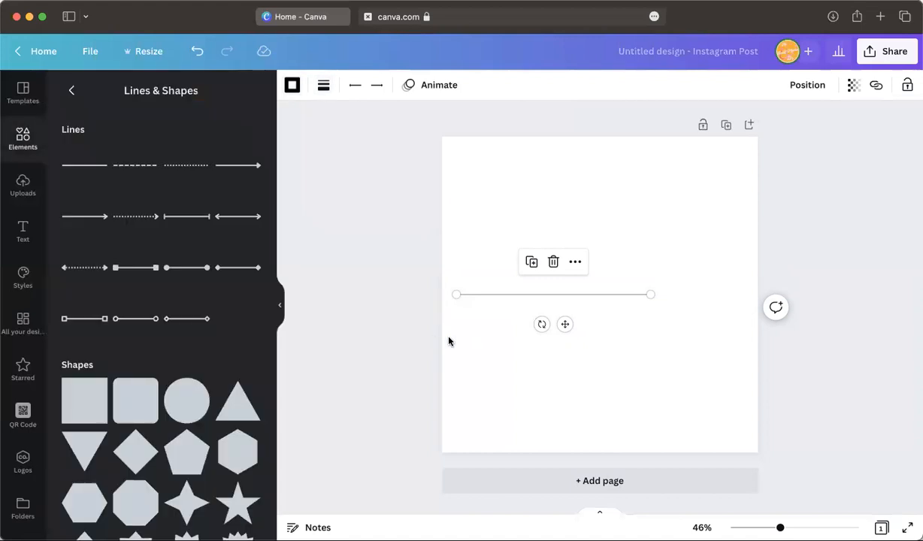
Set the line's weight to 45 and inspect its rounded right end up close
{"action": "left_click", "coordinate": [449, 343]}
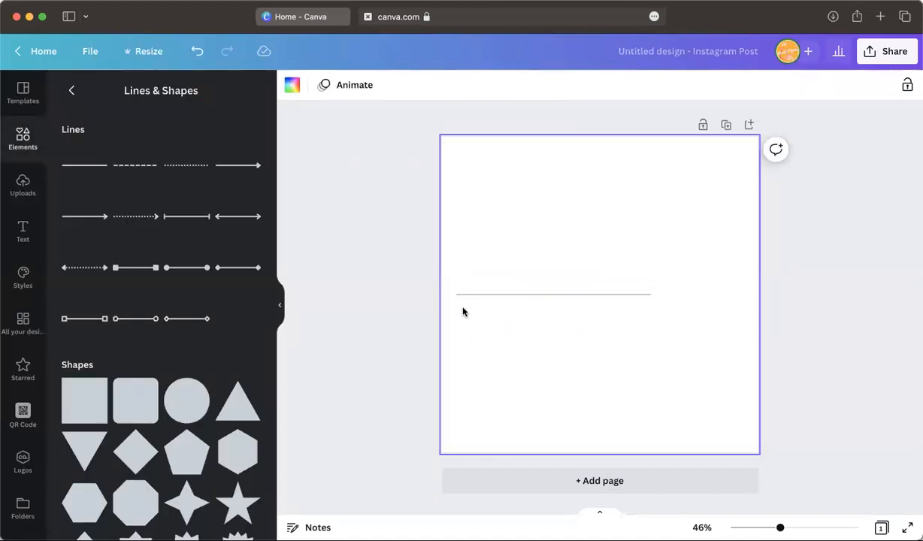
{"action": "left_click", "coordinate": [466, 296]}
{"action": "scroll", "coordinate": [560, 245], "scroll_direction": "up", "scroll_amount": 5}
{"action": "scroll", "coordinate": [560, 245], "scroll_direction": "up", "scroll_amount": 10}
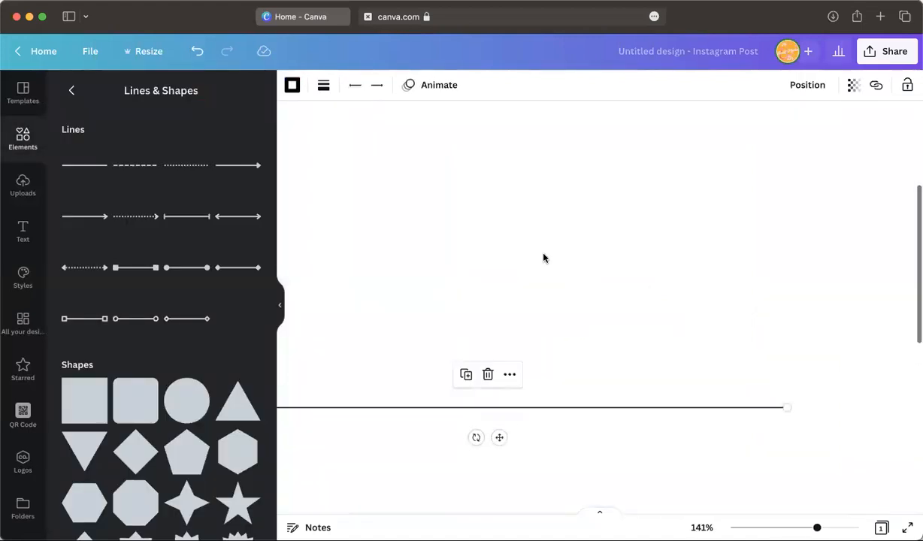
{"action": "left_click", "coordinate": [734, 325]}
{"action": "scroll", "coordinate": [735, 325], "scroll_direction": "right", "scroll_amount": 8}
{"action": "scroll", "coordinate": [734, 325], "scroll_direction": "down", "scroll_amount": 3}
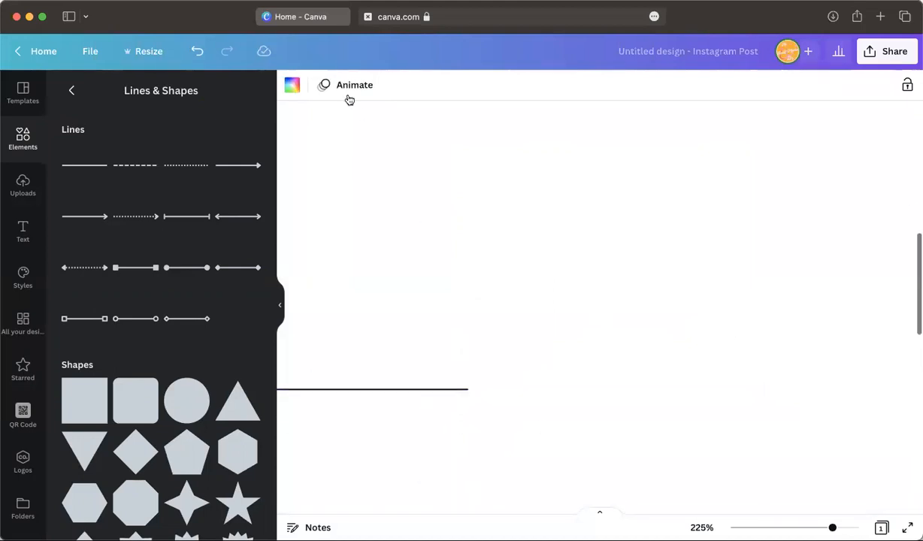
{"action": "left_click", "coordinate": [341, 393]}
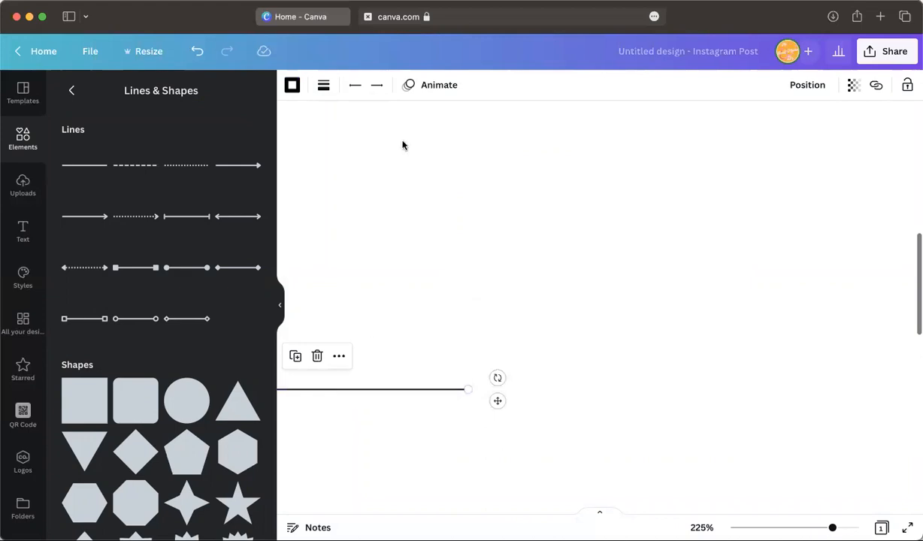
{"action": "left_click", "coordinate": [293, 86]}
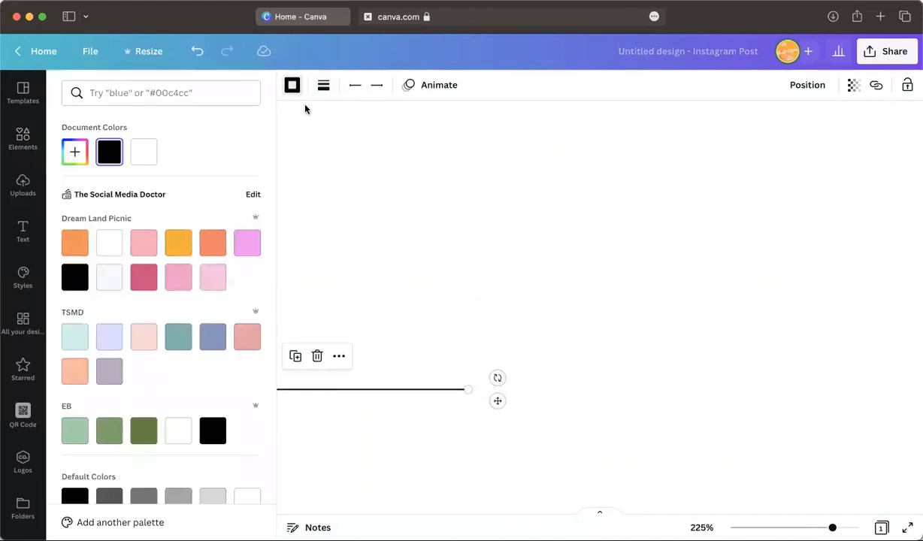
{"action": "left_click", "coordinate": [324, 87]}
{"action": "left_click", "coordinate": [425, 203]}
{"action": "left_click", "coordinate": [581, 354]}
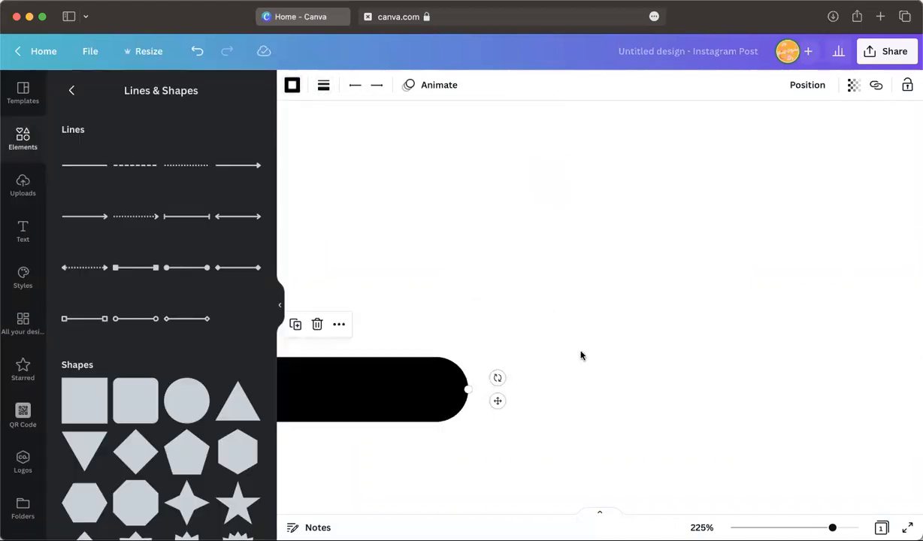
Turn off the line's rounded end points and reduce its weight to a much thinner stroke
{"action": "left_click", "coordinate": [581, 361]}
{"action": "left_click", "coordinate": [367, 406]}
{"action": "left_click", "coordinate": [323, 85]}
{"action": "left_click", "coordinate": [537, 157]}
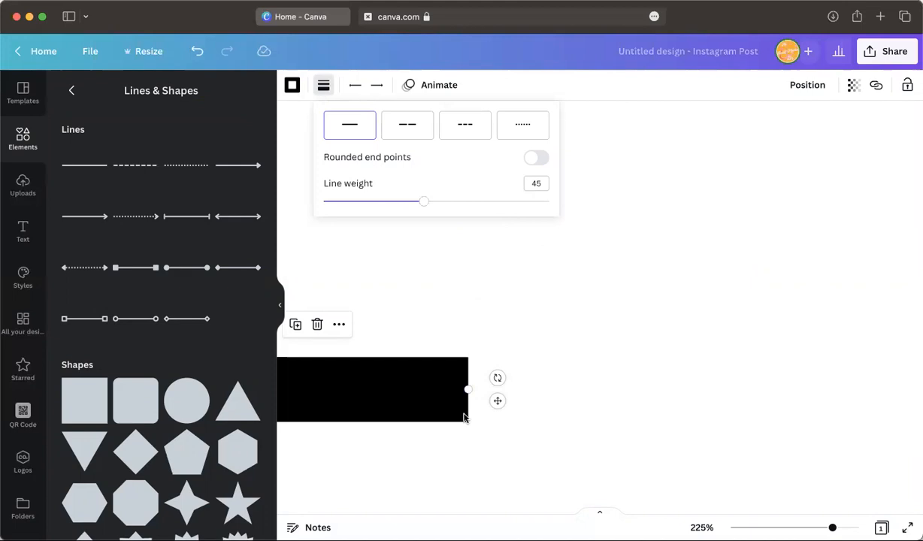
{"action": "left_click", "coordinate": [326, 200]}
Give the line's start an open arrowhead, and try the same arrowhead on its end before setting the end back to plain
{"action": "left_click", "coordinate": [355, 86]}
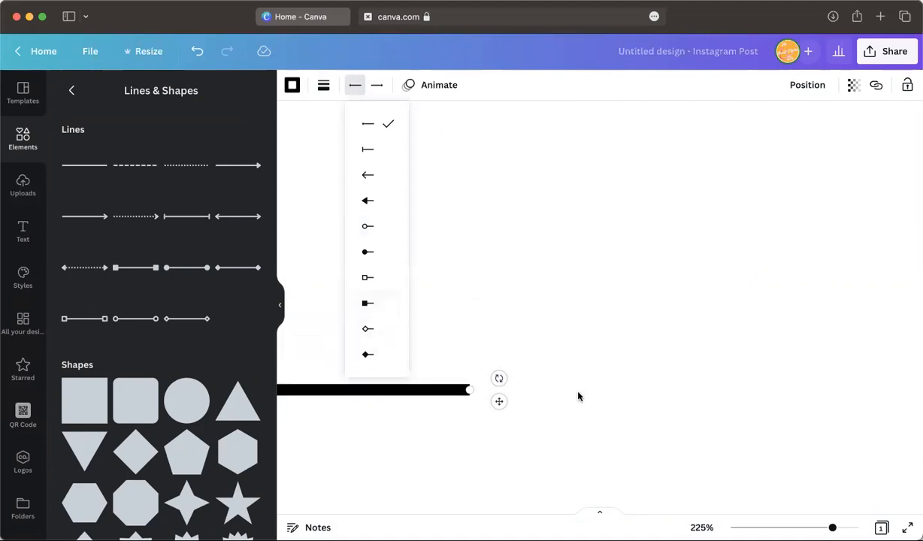
{"action": "scroll", "coordinate": [579, 394], "scroll_direction": "down", "scroll_amount": 5}
{"action": "scroll", "coordinate": [581, 402], "scroll_direction": "down", "scroll_amount": 2}
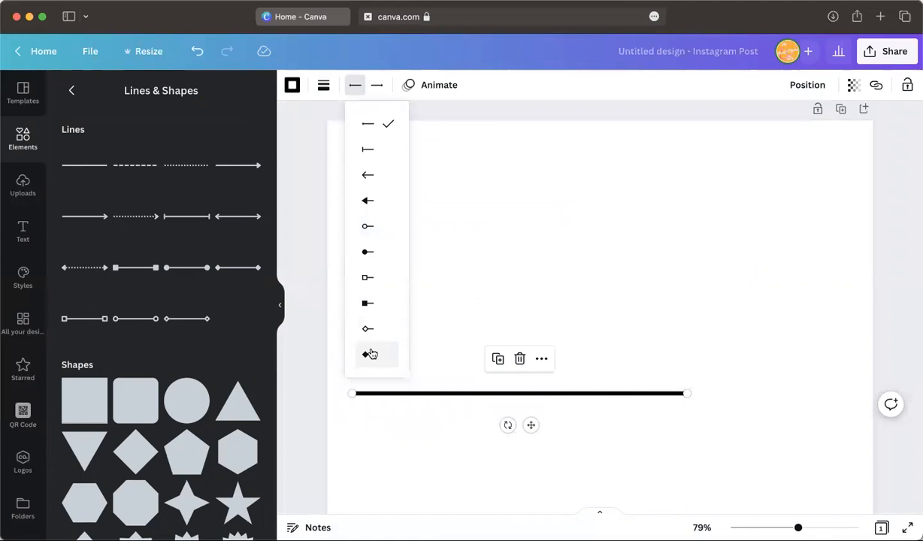
{"action": "left_click", "coordinate": [369, 174]}
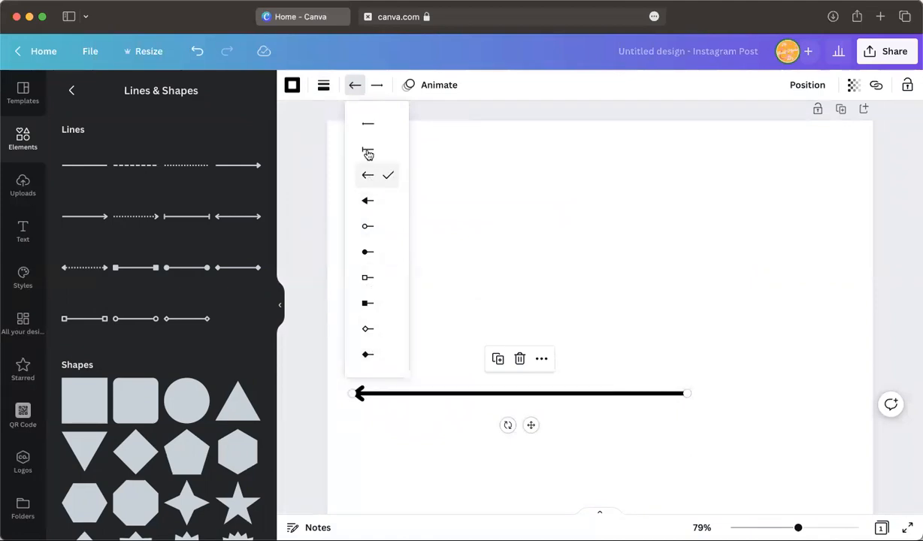
{"action": "left_click", "coordinate": [377, 86]}
{"action": "left_click", "coordinate": [410, 177]}
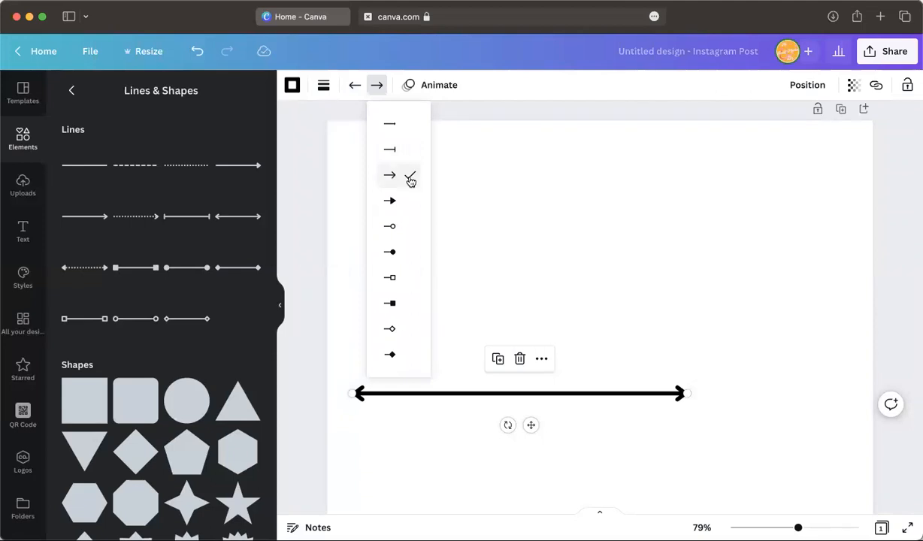
{"action": "left_click", "coordinate": [393, 123]}
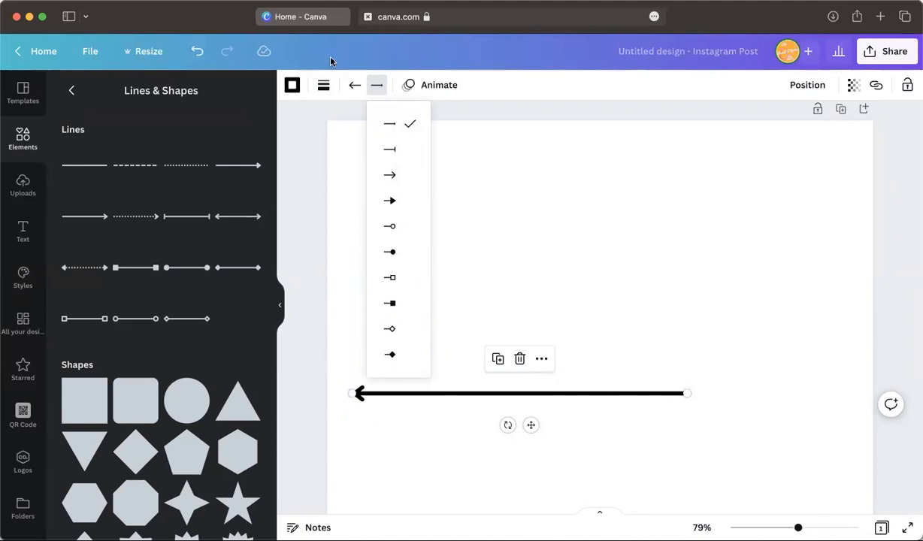
Delete the arrow line from the page
{"action": "left_click", "coordinate": [510, 209]}
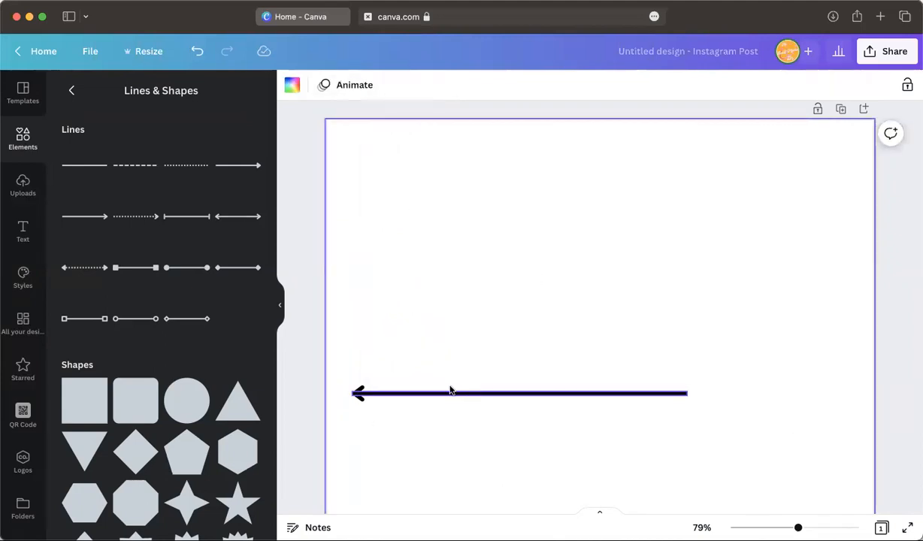
{"action": "scroll", "coordinate": [425, 395], "scroll_direction": "down", "scroll_amount": 5}
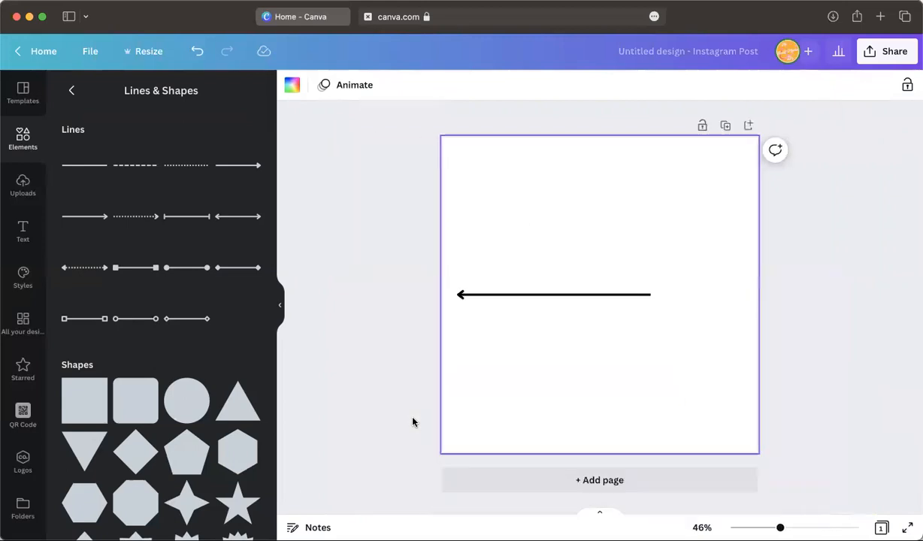
{"action": "left_click", "coordinate": [509, 294]}
{"action": "key", "text": "Delete"}
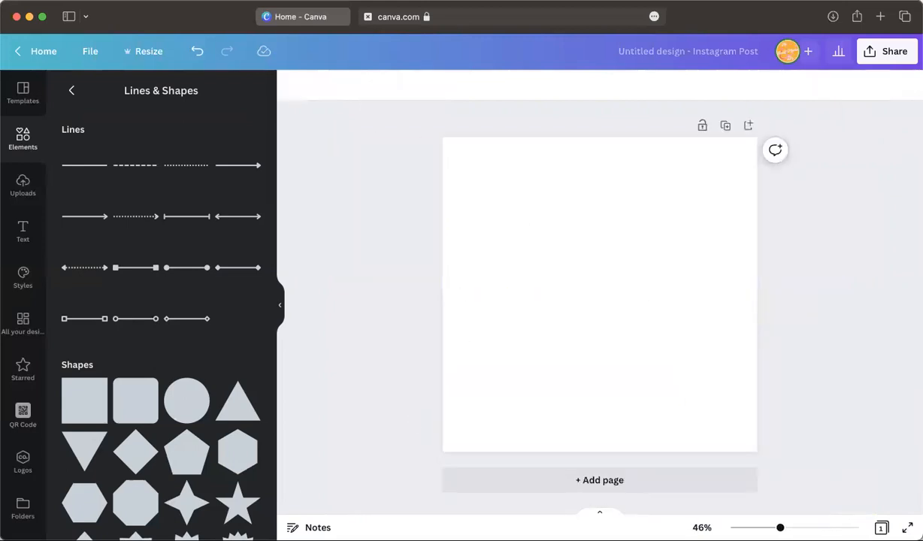
Add a square shape to the page and look through the other shapes in the Lines & Shapes collection
{"action": "left_click", "coordinate": [87, 411]}
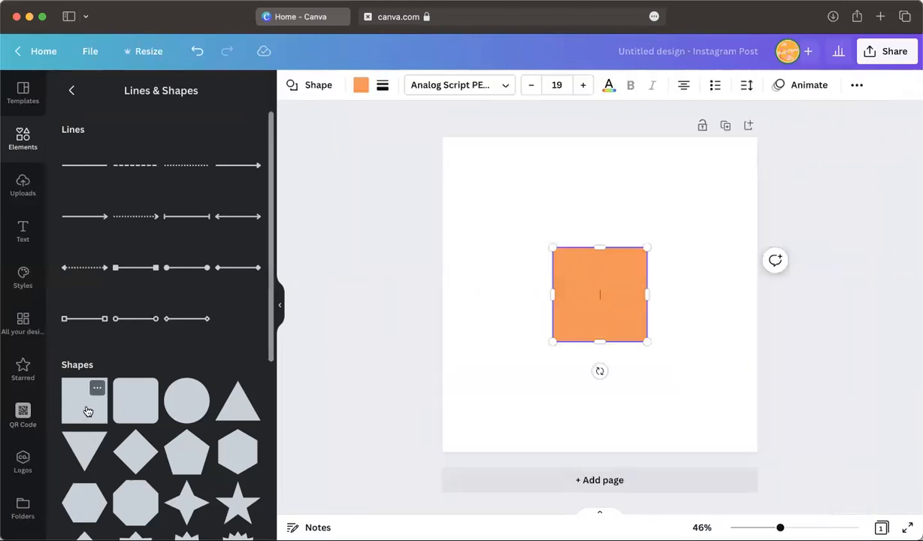
{"action": "scroll", "coordinate": [197, 438], "scroll_direction": "down", "scroll_amount": 3}
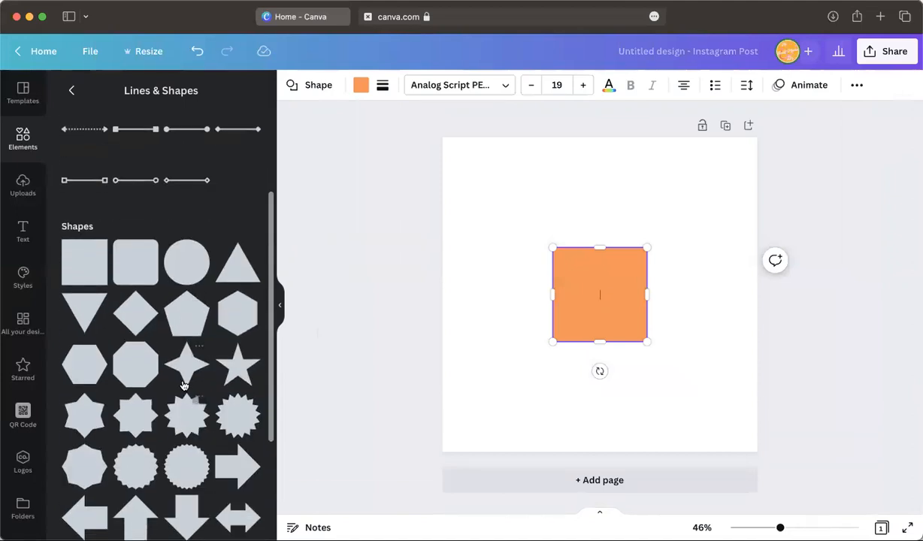
{"action": "scroll", "coordinate": [197, 421], "scroll_direction": "down", "scroll_amount": 3}
{"action": "double_click", "coordinate": [594, 291]}
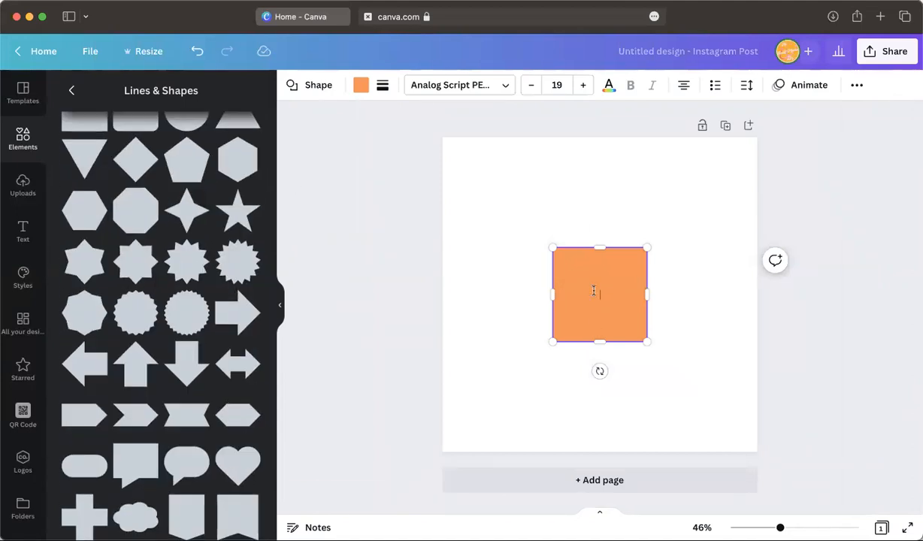
Look through the alternative shapes that can replace the orange square
{"action": "left_click", "coordinate": [314, 85]}
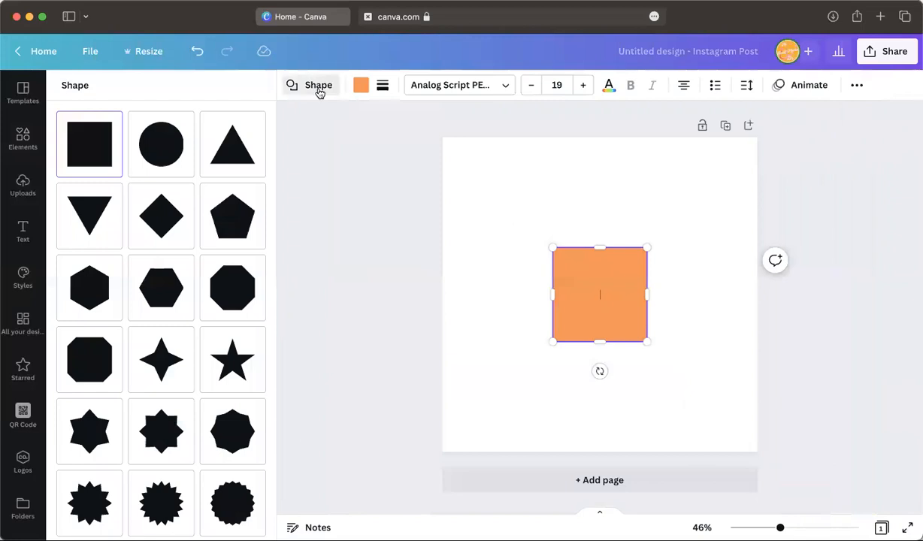
{"action": "scroll", "coordinate": [159, 385], "scroll_direction": "down", "scroll_amount": 10}
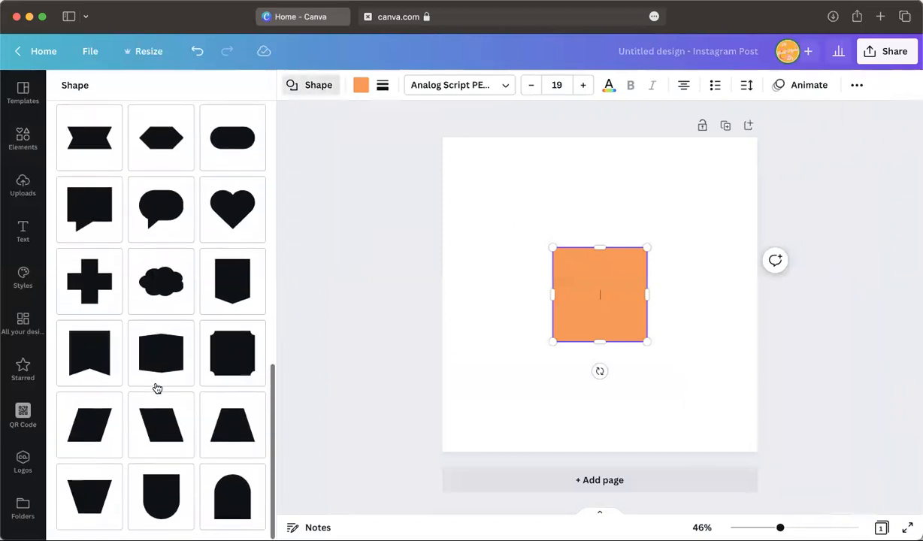
{"action": "scroll", "coordinate": [157, 389], "scroll_direction": "up", "scroll_amount": 10}
{"action": "scroll", "coordinate": [157, 389], "scroll_direction": "down", "scroll_amount": 10}
{"action": "scroll", "coordinate": [158, 388], "scroll_direction": "up", "scroll_amount": 10}
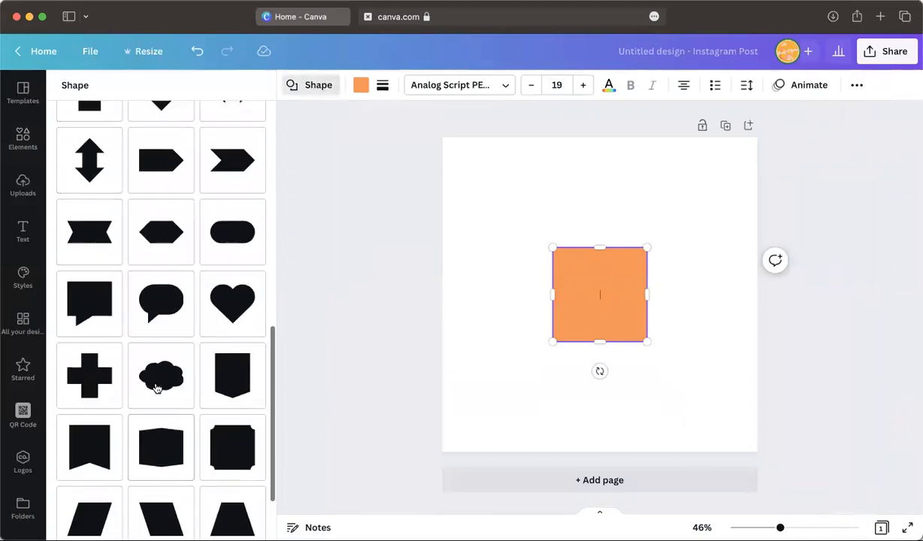
{"action": "scroll", "coordinate": [157, 389], "scroll_direction": "down", "scroll_amount": 10}
{"action": "scroll", "coordinate": [157, 385], "scroll_direction": "up", "scroll_amount": 10}
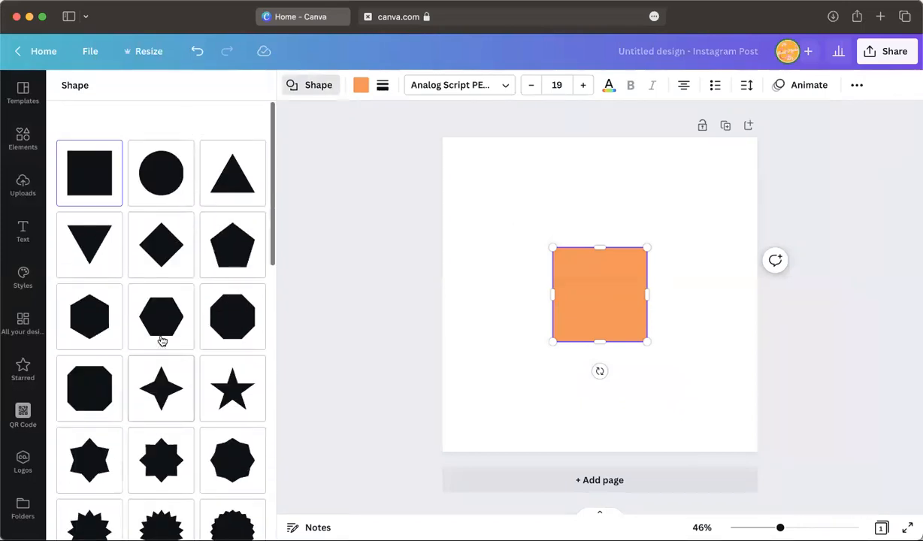
Recolour the square yellow-orange and finally pink using the Dream Land Picnic palette
{"action": "left_click", "coordinate": [360, 87]}
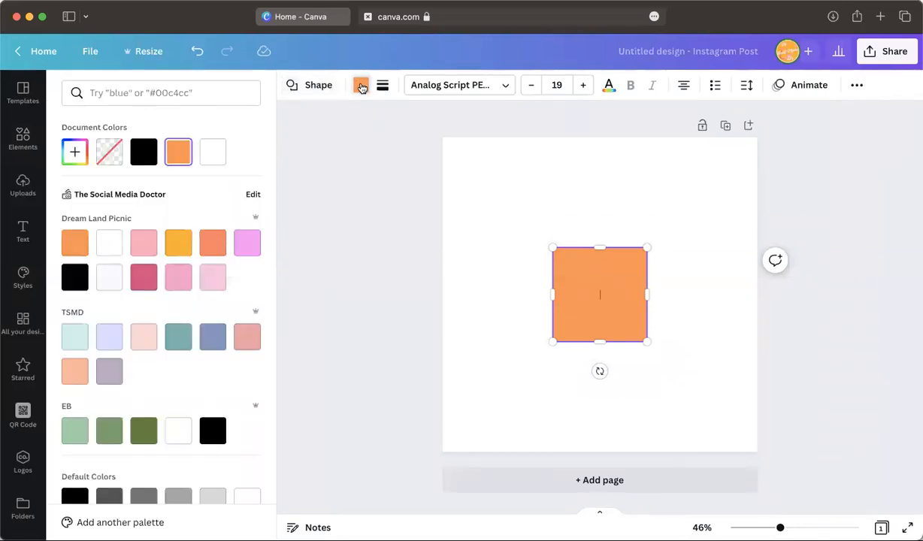
{"action": "left_click", "coordinate": [179, 243]}
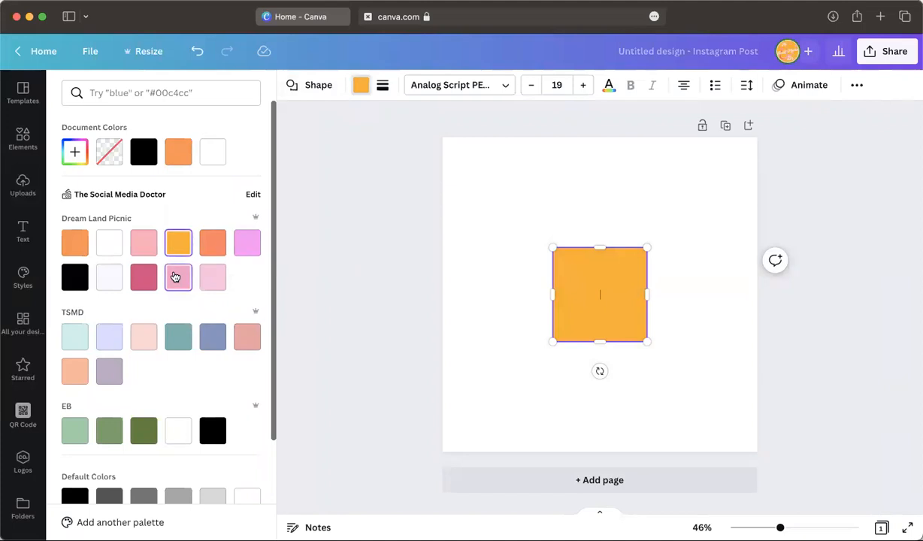
{"action": "left_click", "coordinate": [178, 275]}
Try a solid border of weight 46 on the pink square, remove it, and apply a thin border instead
{"action": "left_click", "coordinate": [383, 91]}
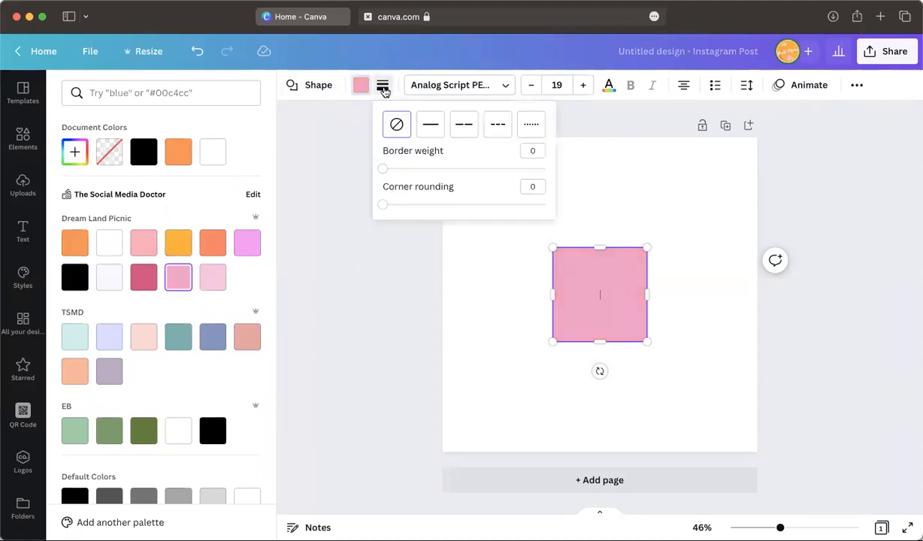
{"action": "left_click_drag", "start_coordinate": [423, 170], "coordinate": [211, 220]}
{"action": "left_click_drag", "start_coordinate": [403, 169], "coordinate": [457, 174]}
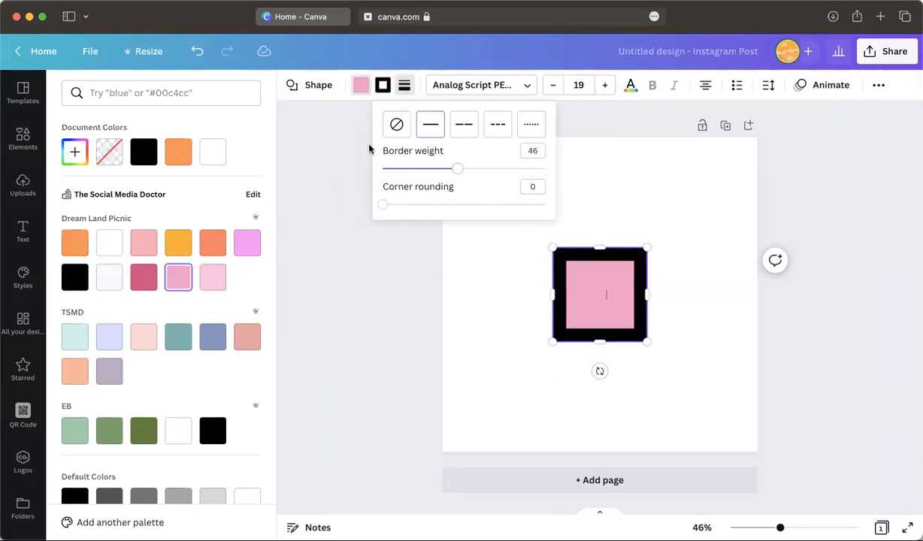
{"action": "left_click_drag", "start_coordinate": [370, 149], "coordinate": [342, 148]}
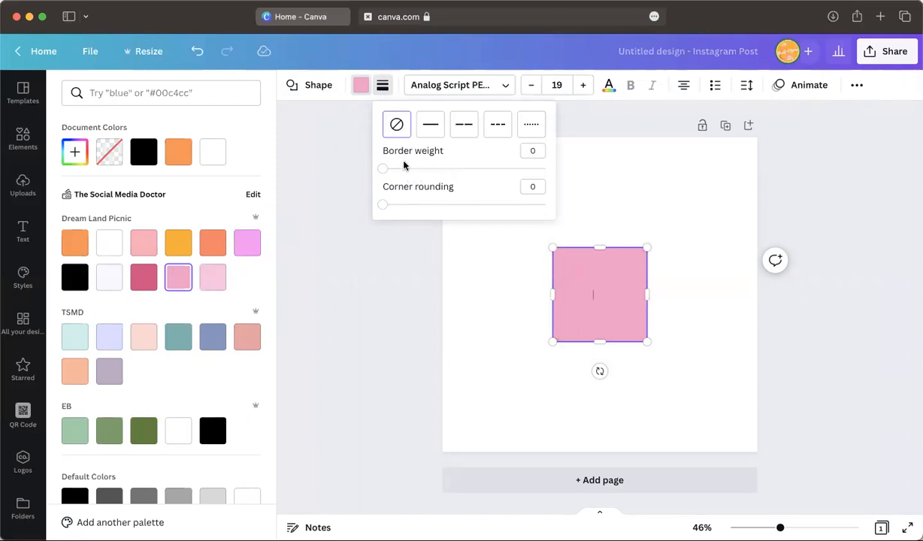
{"action": "left_click_drag", "start_coordinate": [403, 165], "coordinate": [399, 173]}
{"action": "left_click", "coordinate": [512, 312]}
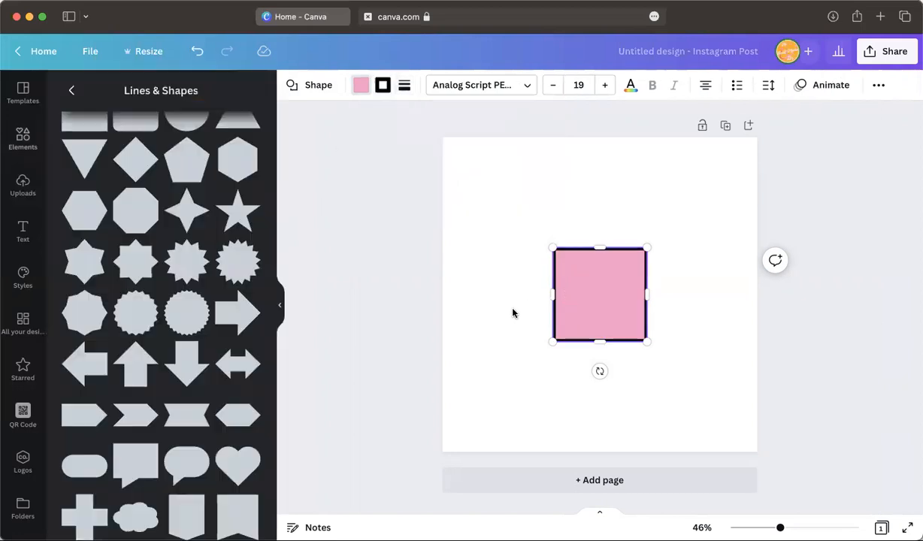
View the colour choices for the square's border and set the border weight back to 0
{"action": "left_click", "coordinate": [512, 312]}
{"action": "left_click", "coordinate": [587, 283]}
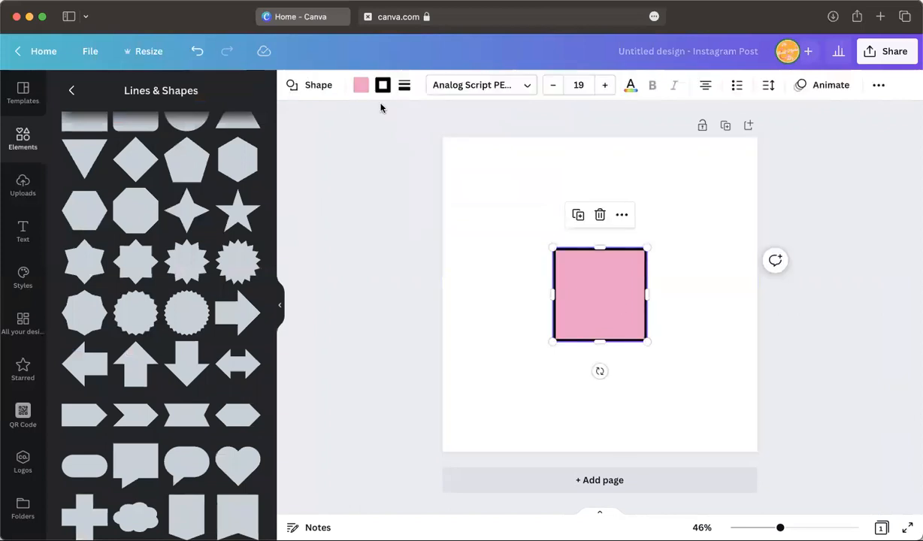
{"action": "left_click", "coordinate": [399, 88]}
{"action": "left_click", "coordinate": [383, 86]}
{"action": "left_click", "coordinate": [403, 85]}
{"action": "left_click", "coordinate": [381, 88]}
{"action": "left_click", "coordinate": [381, 88]}
{"action": "left_click", "coordinate": [381, 87]}
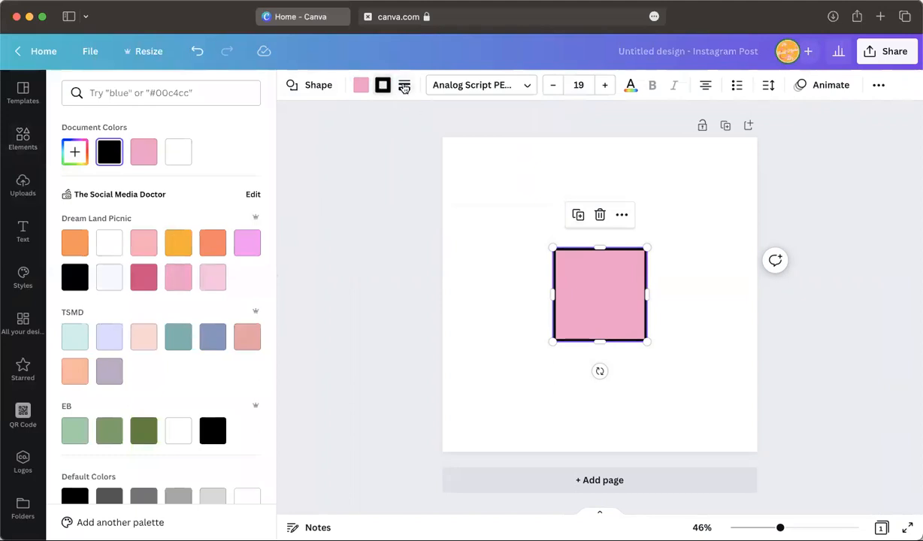
{"action": "left_click", "coordinate": [404, 85]}
{"action": "left_click_drag", "start_coordinate": [408, 166], "coordinate": [336, 171]}
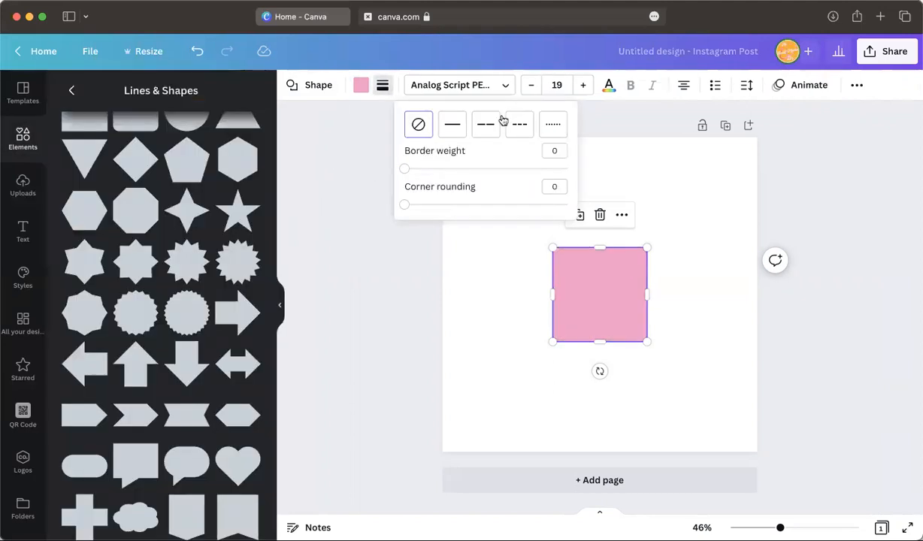
{"action": "left_click", "coordinate": [338, 186]}
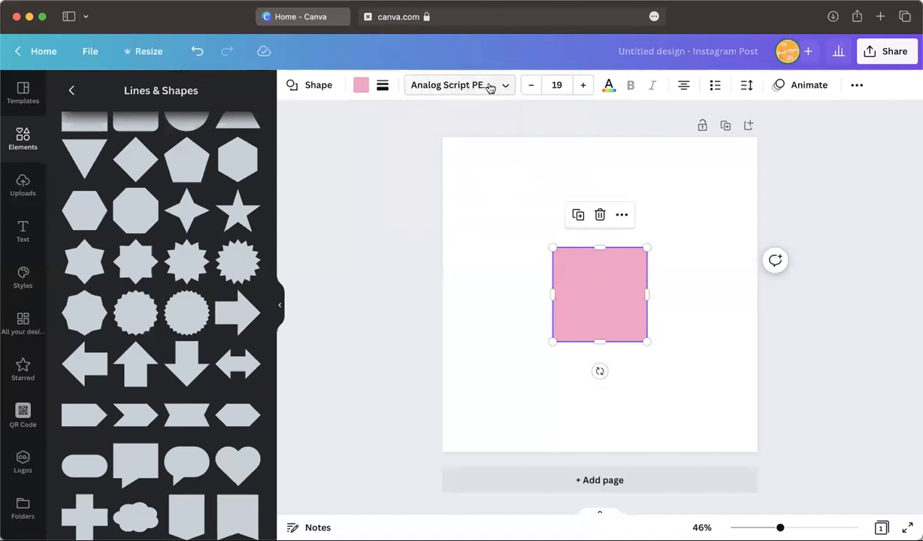
Delete the pink square from the page and return to the main Elements overview
{"action": "left_click", "coordinate": [594, 286]}
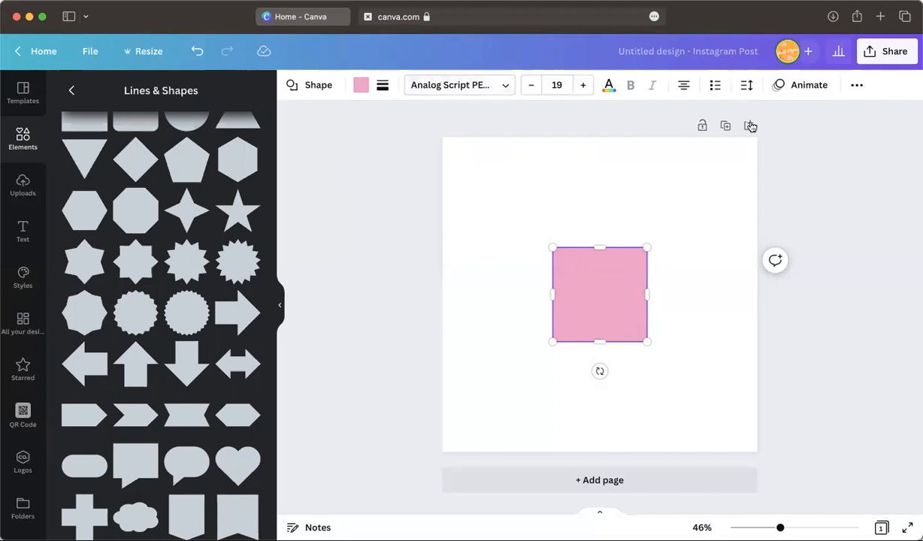
{"action": "left_click", "coordinate": [474, 145]}
{"action": "left_click", "coordinate": [587, 288]}
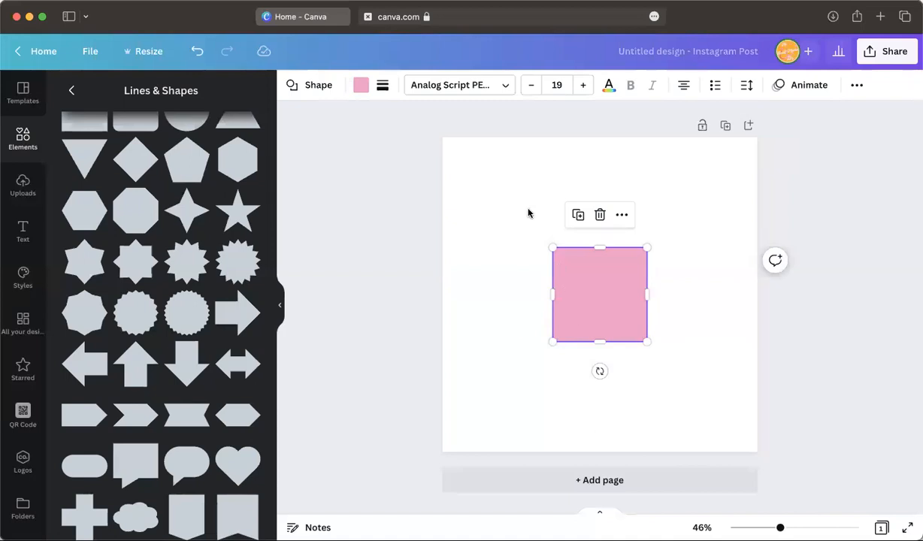
{"action": "key", "text": "Delete"}
{"action": "left_click", "coordinate": [70, 90]}
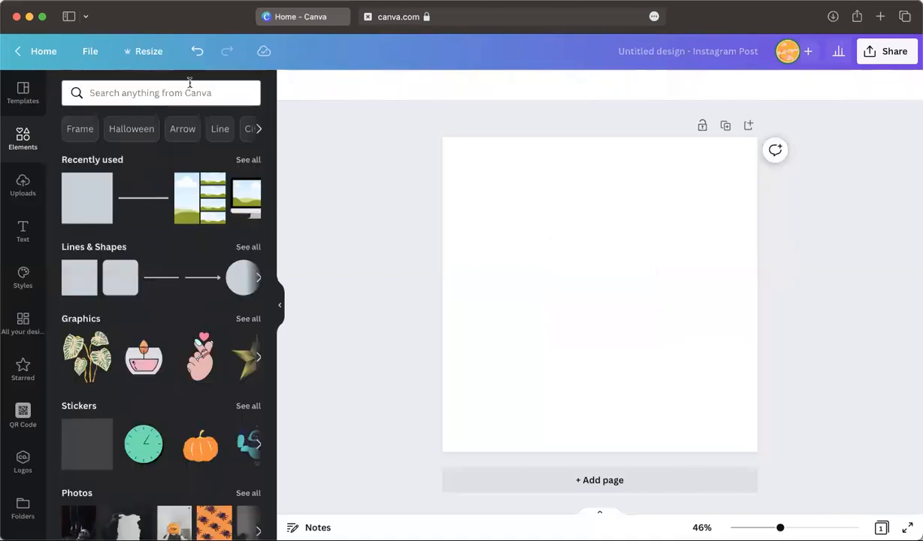
Search the elements for "groovy" and add the green wavy striped pattern to the page
{"action": "left_click", "coordinate": [154, 93]}
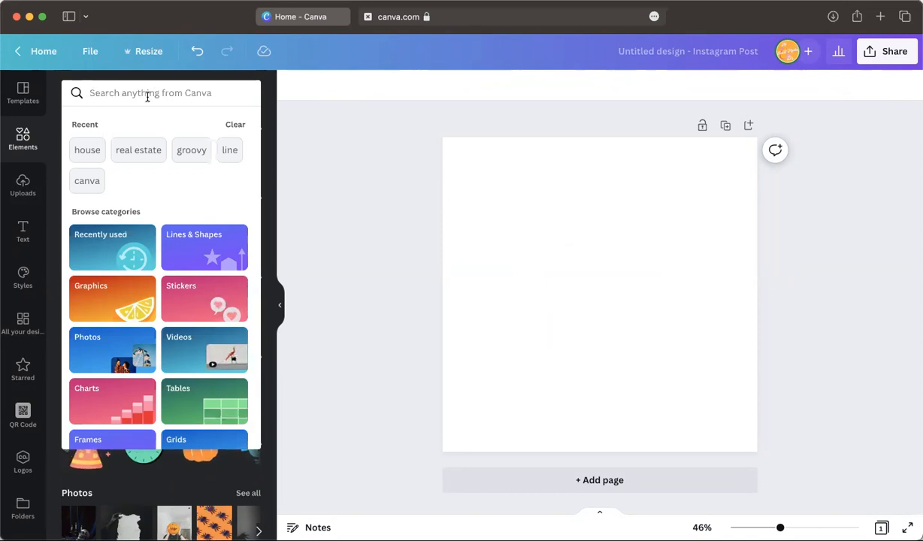
{"action": "type", "text": "groovy"}
{"action": "key", "text": "Return"}
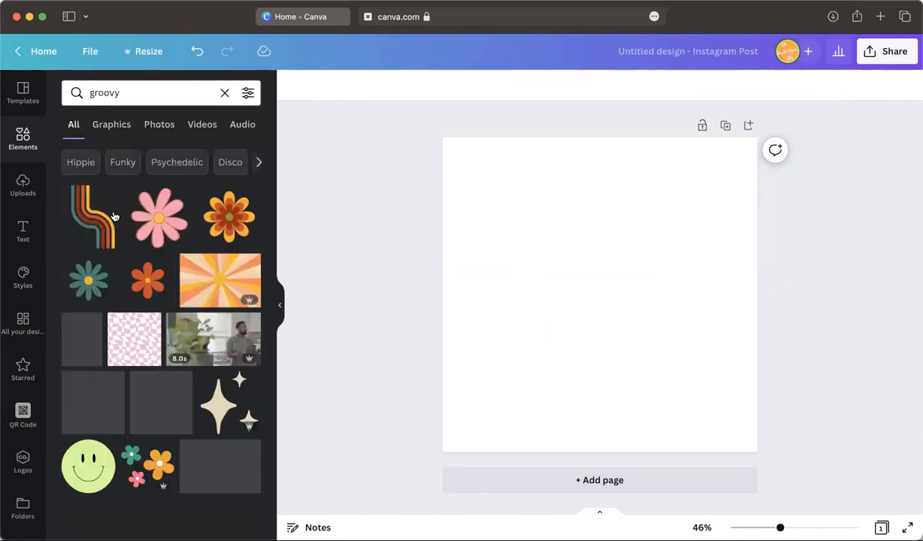
{"action": "scroll", "coordinate": [167, 435], "scroll_direction": "down", "scroll_amount": 10}
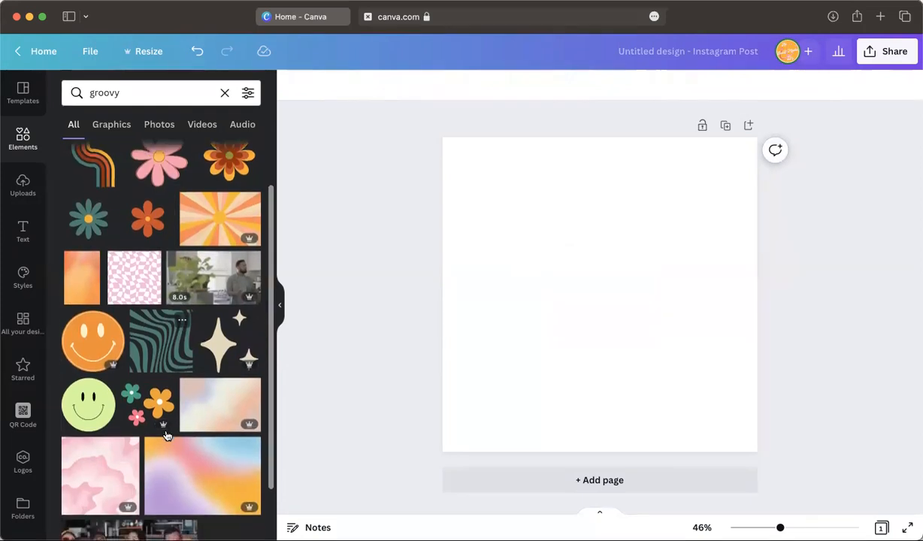
{"action": "scroll", "coordinate": [166, 435], "scroll_direction": "up", "scroll_amount": 10}
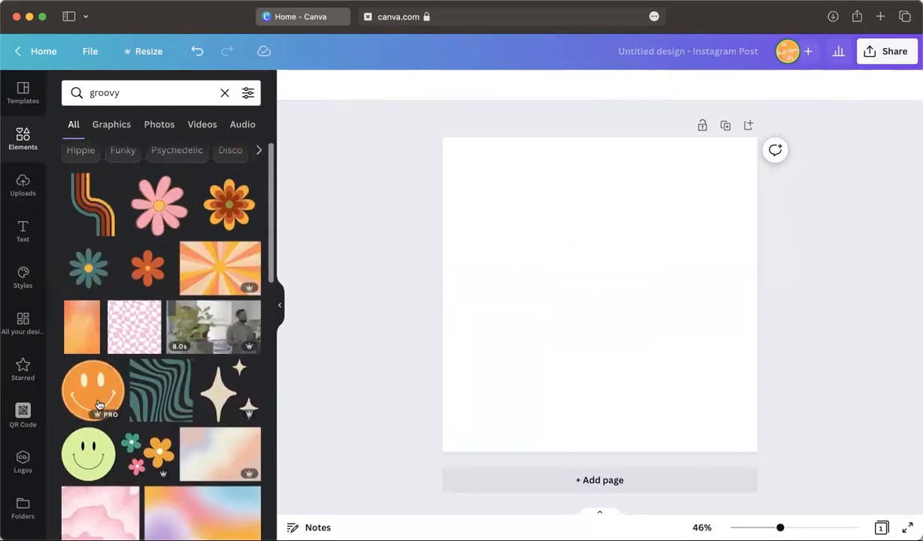
{"action": "left_click", "coordinate": [159, 393]}
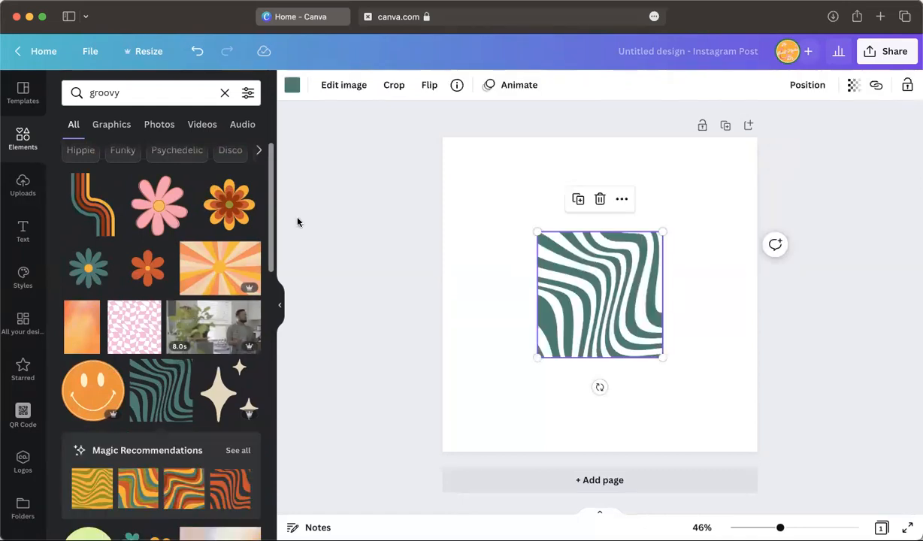
Recolour the wavy striped pattern with the coral orange from the Dream Land Picnic palette
{"action": "left_click", "coordinate": [292, 86]}
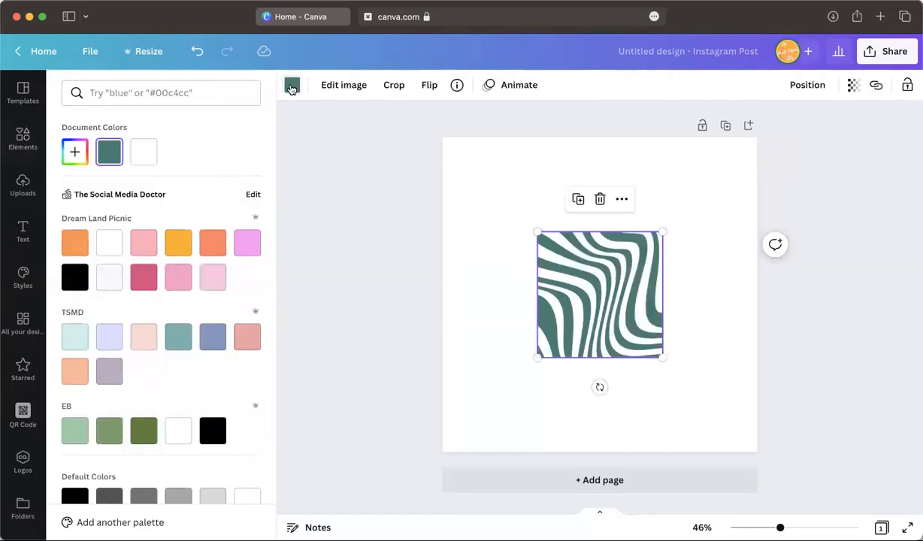
{"action": "left_click", "coordinate": [215, 244]}
{"action": "left_click", "coordinate": [293, 83]}
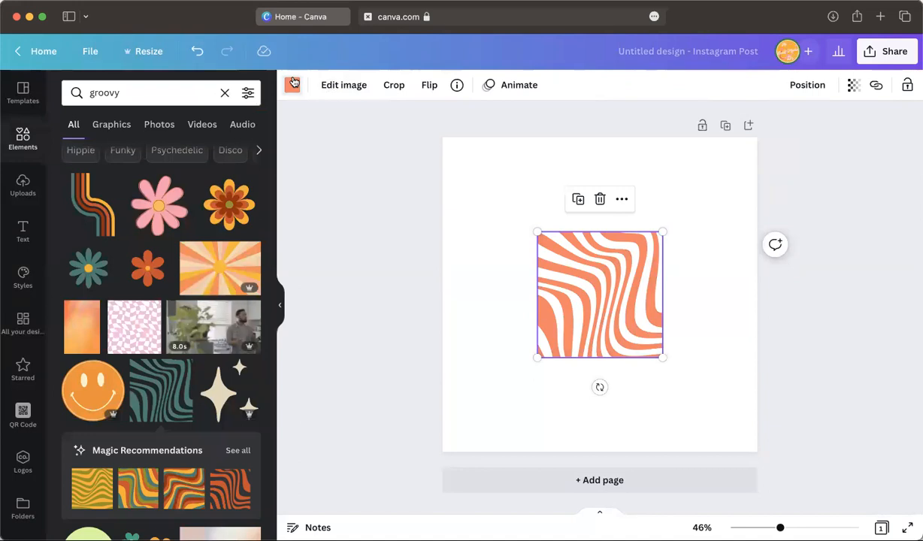
Add the pink flower graphic and place it in the page's upper-left corner
{"action": "left_click", "coordinate": [159, 206]}
{"action": "left_click_drag", "start_coordinate": [613, 315], "coordinate": [525, 228]}
Search the elements for "house" and place the cream house with the red roof in the page's upper-right corner
{"action": "left_click", "coordinate": [126, 92]}
{"action": "double_click", "coordinate": [126, 92]}
{"action": "type", "text": "house"}
{"action": "key", "text": "Return"}
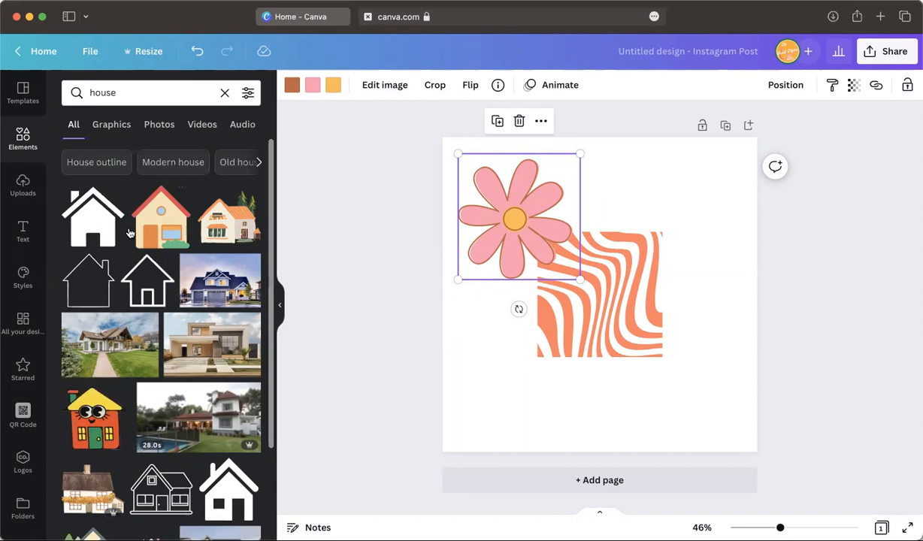
{"action": "left_click", "coordinate": [132, 231]}
{"action": "left_click_drag", "start_coordinate": [579, 331], "coordinate": [657, 246]}
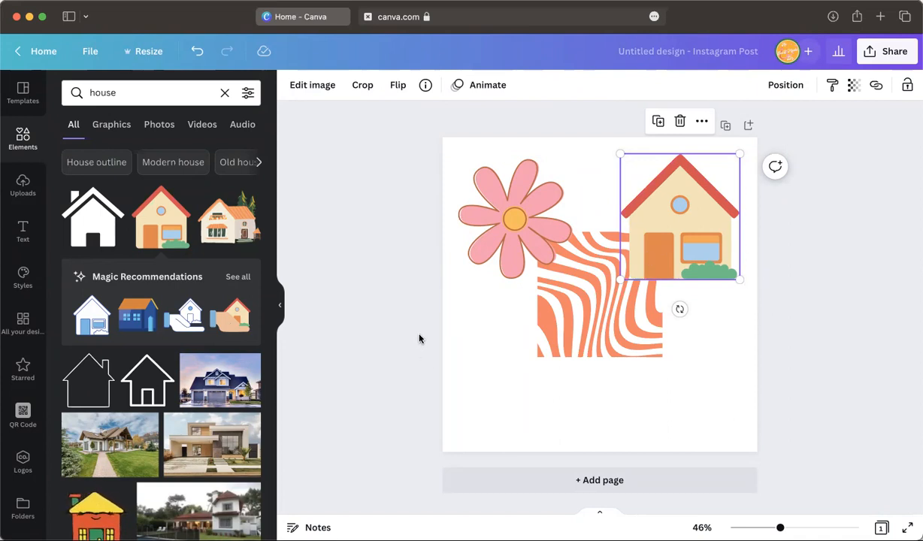
Move the wavy pattern below the flower and house, and select the flower and the pattern to compare their colour options
{"action": "mouse_move", "coordinate": [590, 349]}
{"action": "left_mouse_down"}
{"action": "mouse_move", "coordinate": [579, 385]}
{"action": "mouse_move", "coordinate": [602, 414]}
{"action": "left_mouse_up"}
{"action": "left_click", "coordinate": [514, 212]}
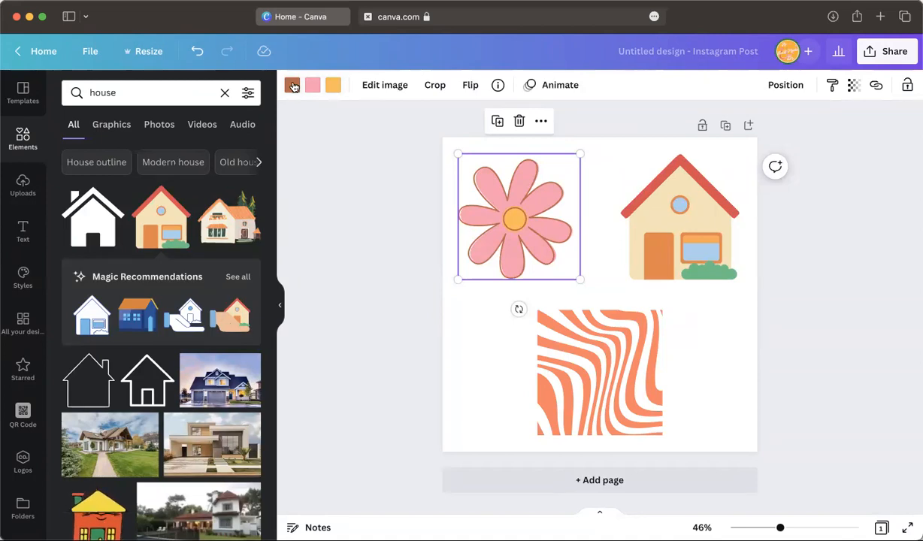
{"action": "left_click", "coordinate": [544, 352]}
{"action": "left_click", "coordinate": [482, 225]}
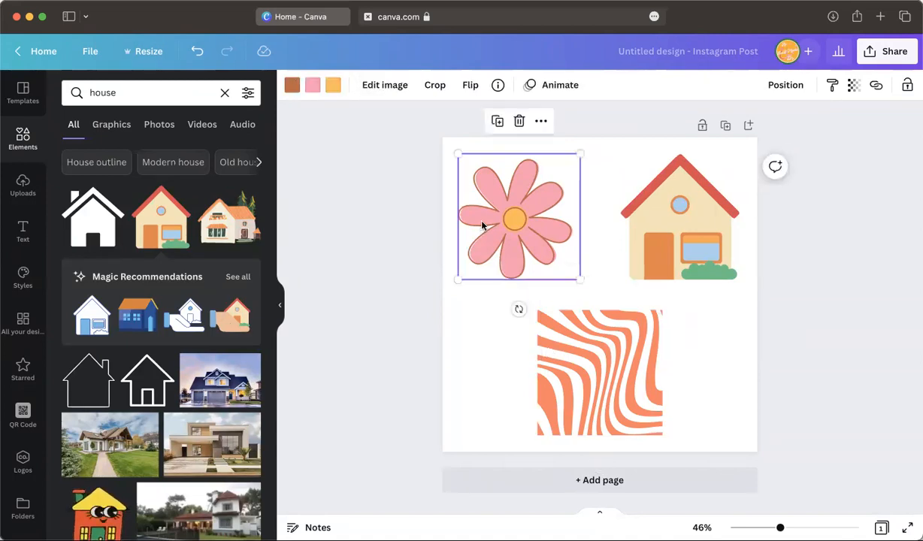
Apply the Pomelo duotone effect to the house, inspect its shadows colour choices, and close the effect settings
{"action": "left_click", "coordinate": [631, 227]}
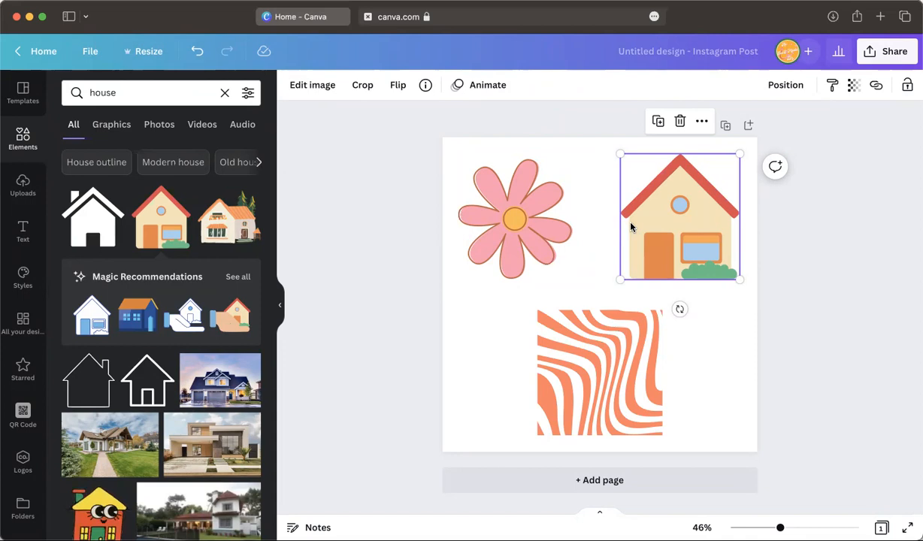
{"action": "left_click", "coordinate": [313, 86]}
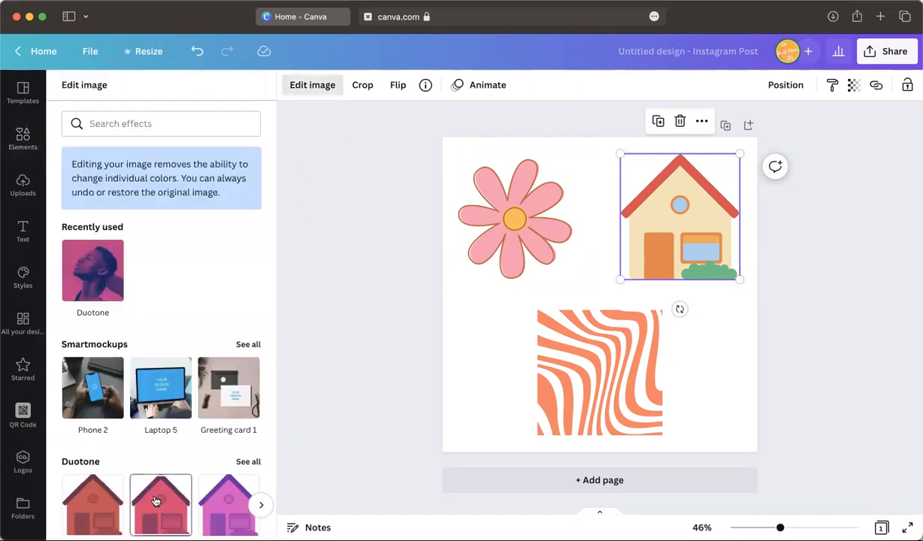
{"action": "scroll", "coordinate": [160, 489], "scroll_direction": "down", "scroll_amount": 3}
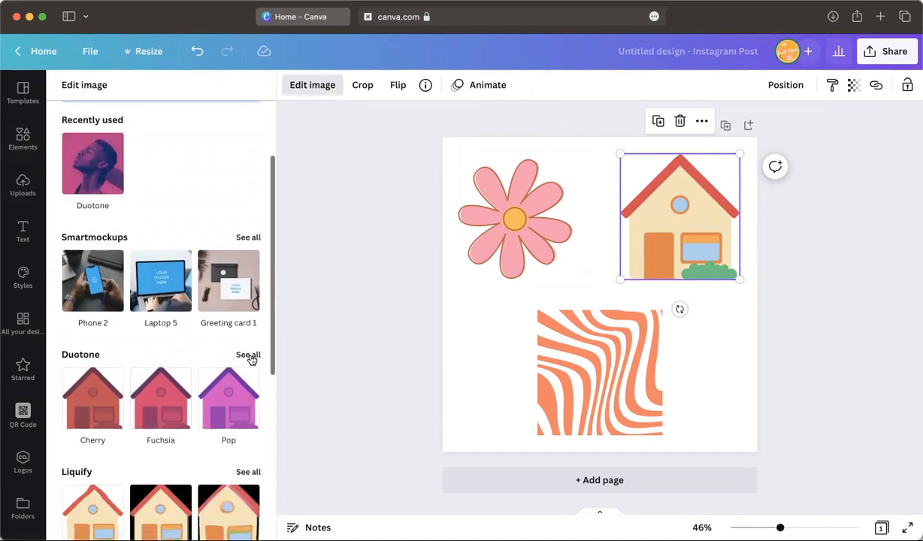
{"action": "left_click", "coordinate": [249, 354]}
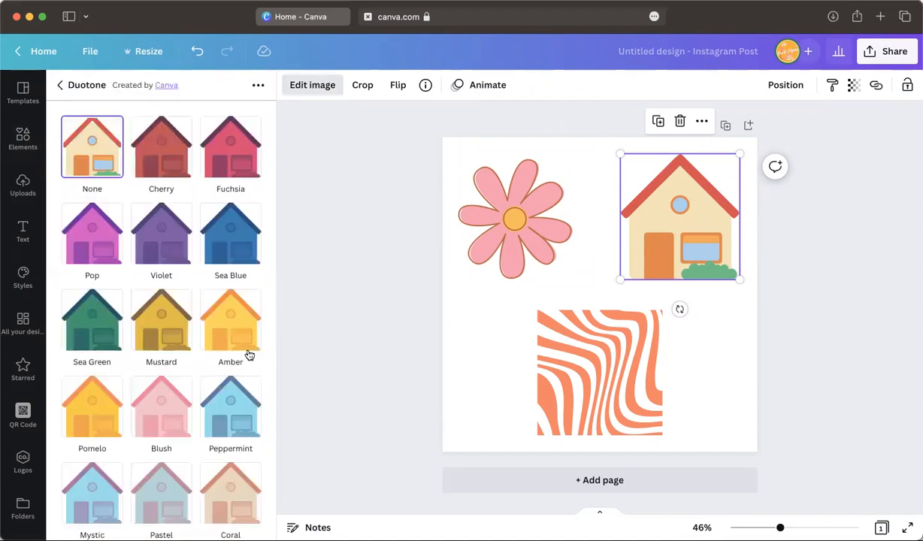
{"action": "scroll", "coordinate": [249, 355], "scroll_direction": "down", "scroll_amount": 7}
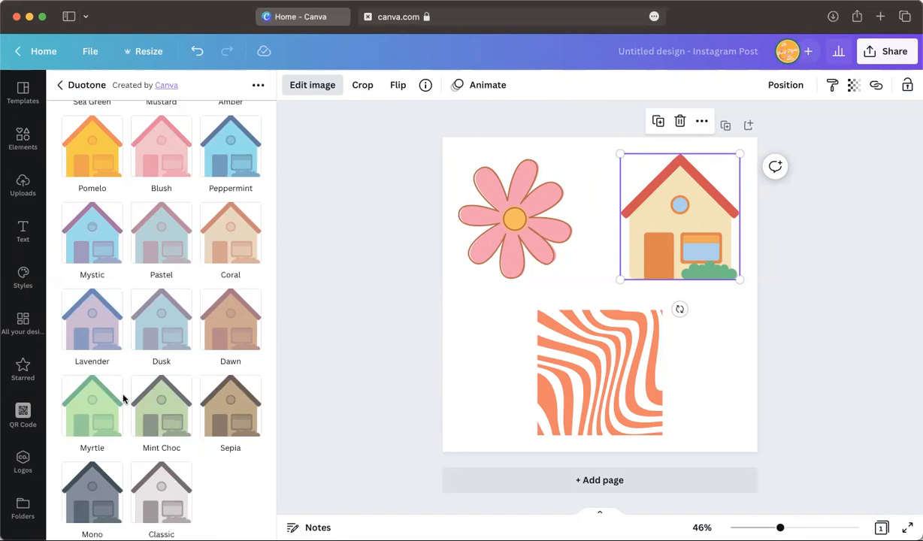
{"action": "left_click", "coordinate": [93, 158]}
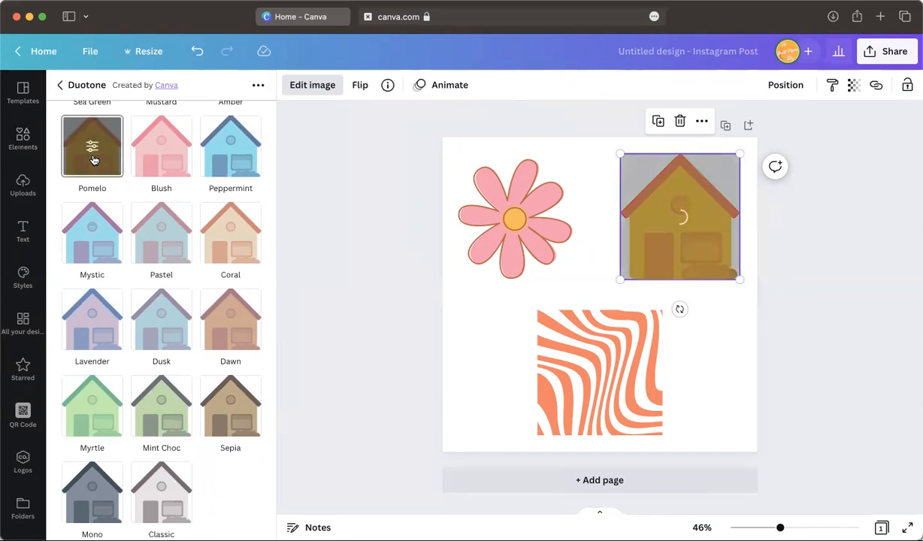
{"action": "left_click", "coordinate": [90, 149]}
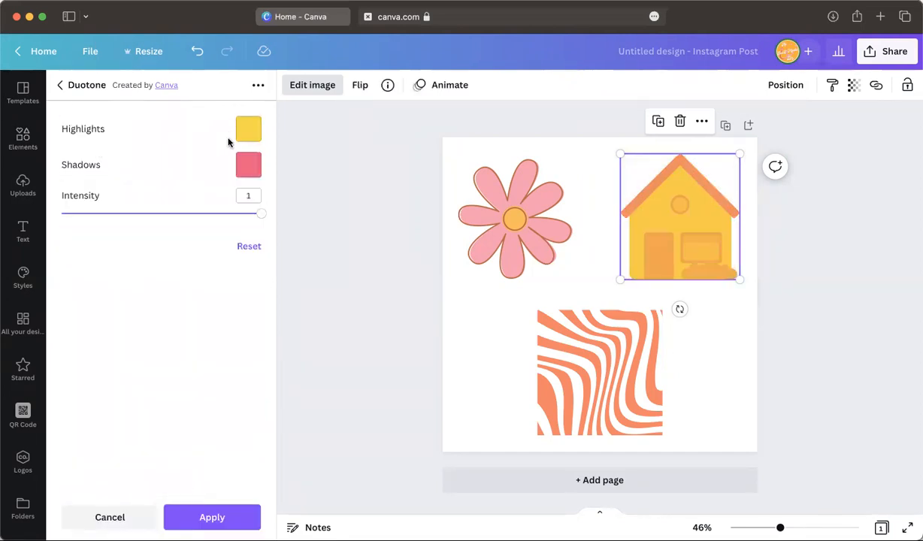
{"action": "left_click", "coordinate": [245, 172]}
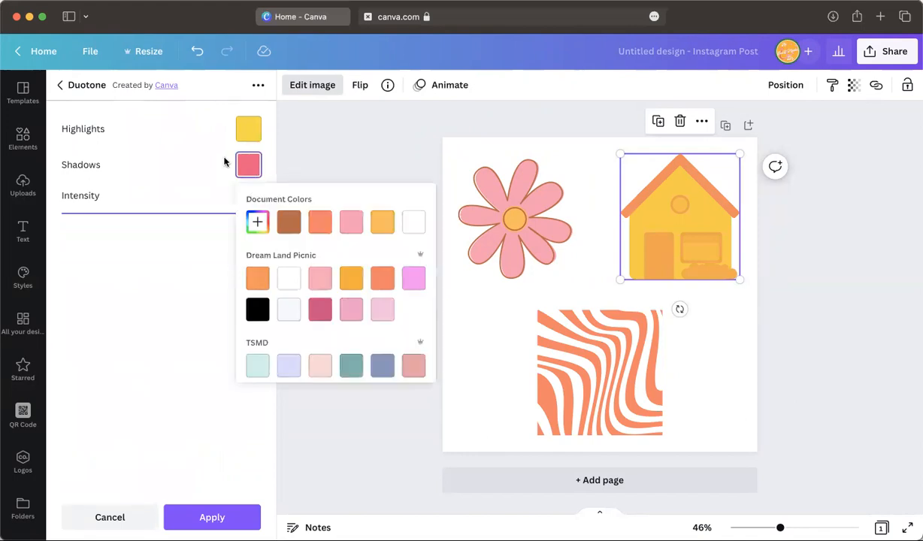
{"action": "left_click", "coordinate": [356, 165]}
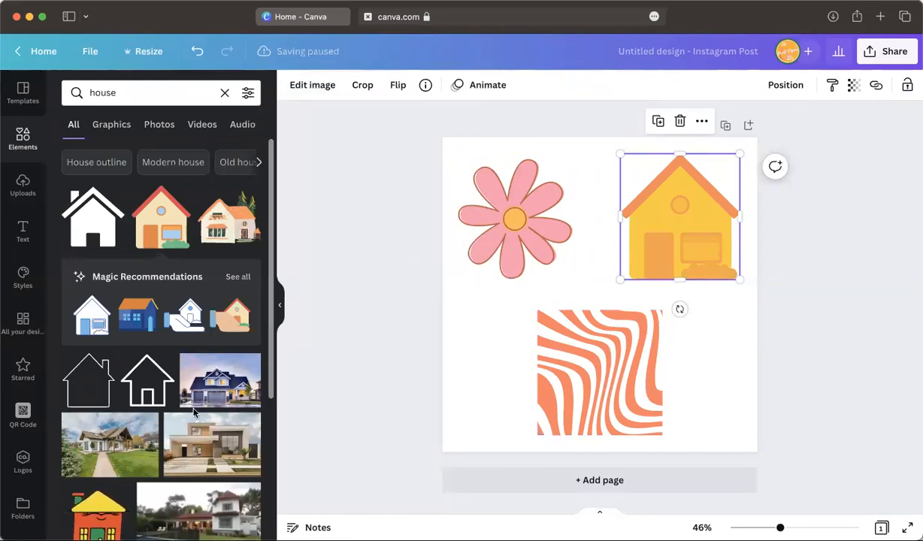
Delete the yellow duotone house from the page
{"action": "scroll", "coordinate": [191, 413], "scroll_direction": "down", "scroll_amount": 2}
{"action": "scroll", "coordinate": [190, 413], "scroll_direction": "down", "scroll_amount": 3}
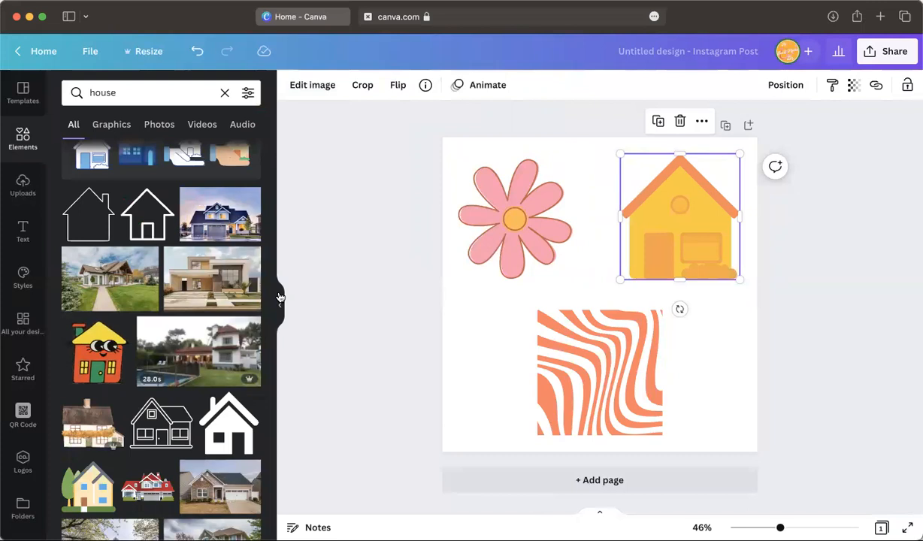
{"action": "scroll", "coordinate": [158, 170], "scroll_direction": "up", "scroll_amount": 5}
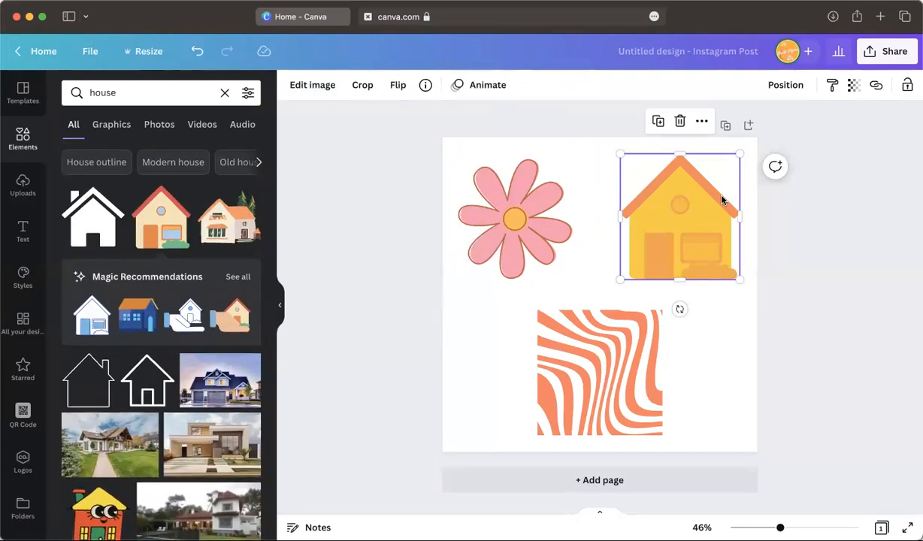
{"action": "key", "text": "Delete"}
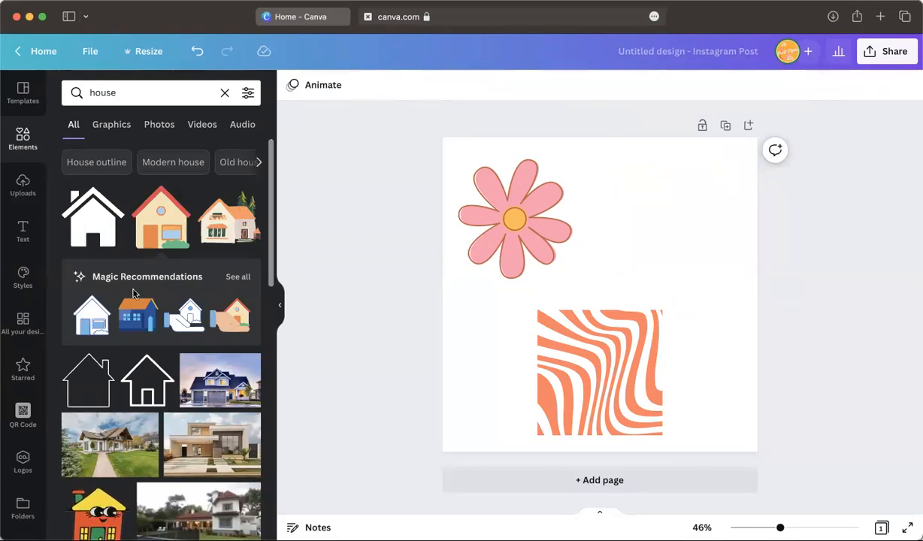
Add the hand-painted peach house with the striped awning from the house results and shrink it beside the wavy pattern
{"action": "scroll", "coordinate": [131, 286], "scroll_direction": "down", "scroll_amount": 5}
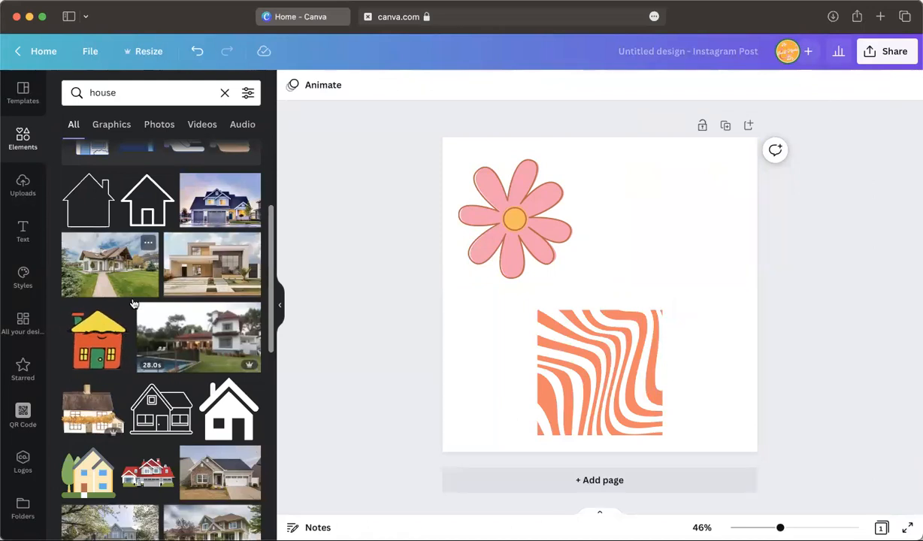
{"action": "scroll", "coordinate": [85, 376], "scroll_direction": "down", "scroll_amount": 4}
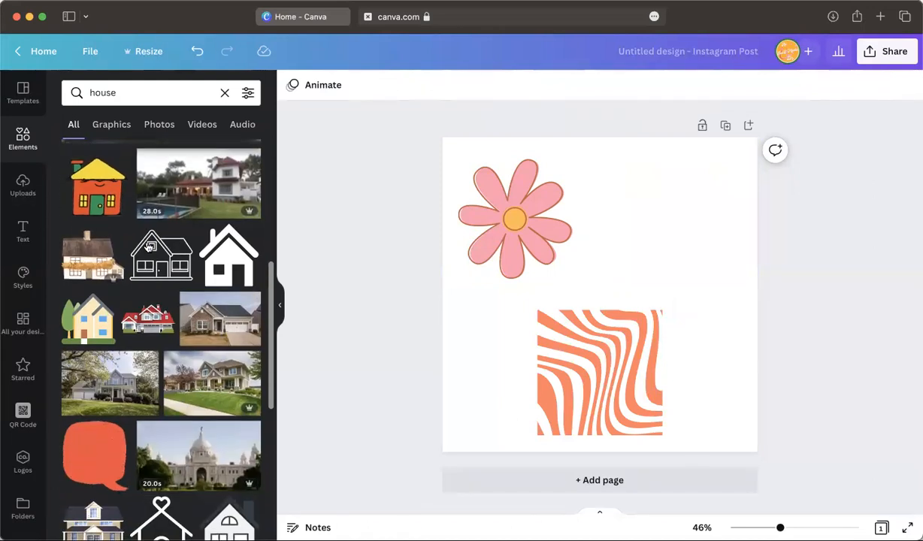
{"action": "scroll", "coordinate": [85, 376], "scroll_direction": "down", "scroll_amount": 5}
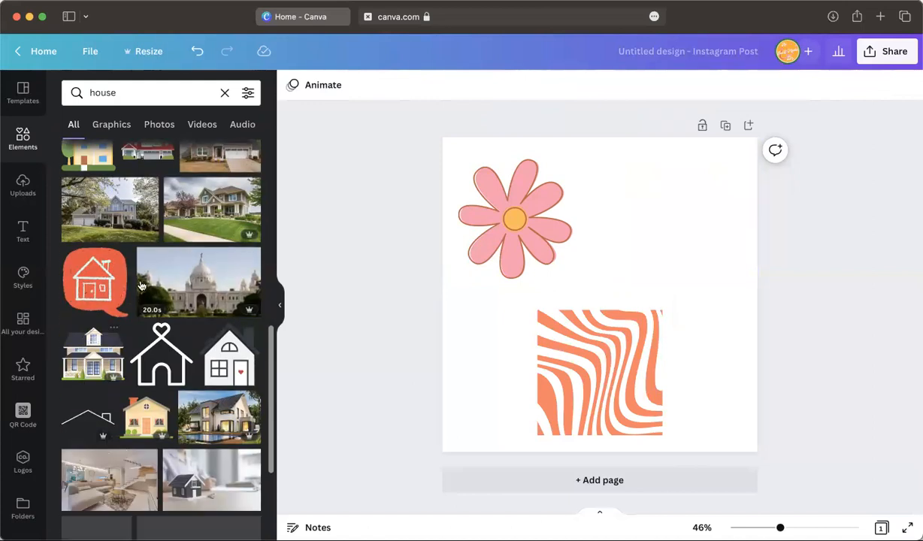
{"action": "scroll", "coordinate": [150, 264], "scroll_direction": "down", "scroll_amount": 8}
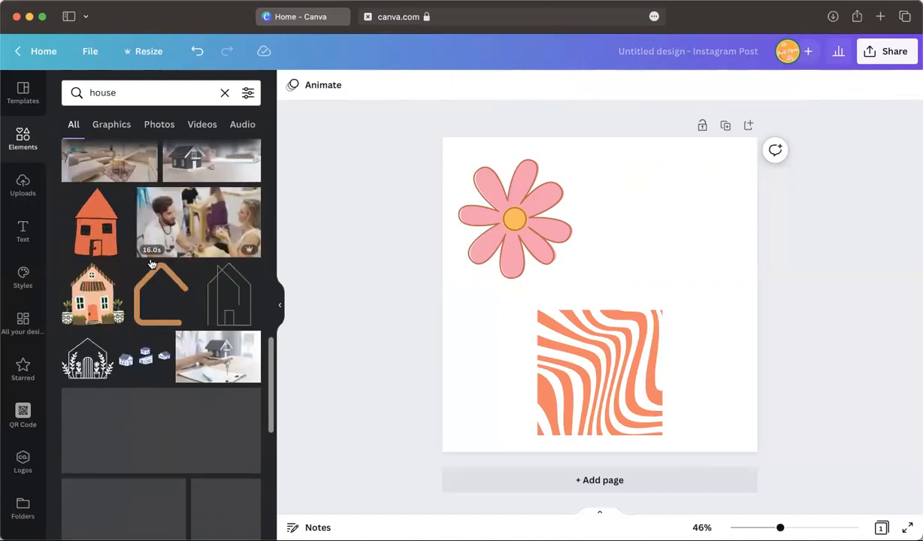
{"action": "left_click", "coordinate": [87, 308]}
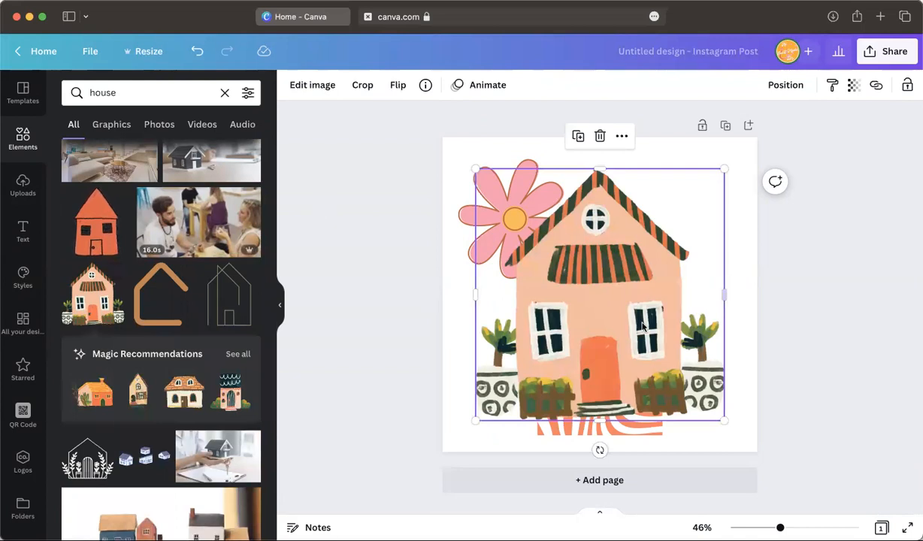
{"action": "left_click_drag", "start_coordinate": [724, 170], "coordinate": [530, 365]}
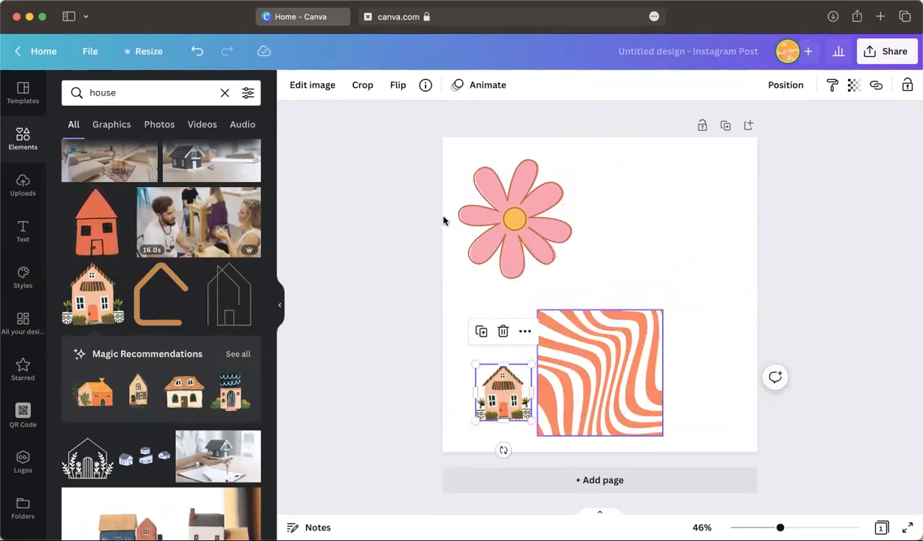
Select all the graphics on the page and delete them
{"action": "left_click_drag", "start_coordinate": [385, 208], "coordinate": [687, 402]}
{"action": "key", "text": "Delete"}
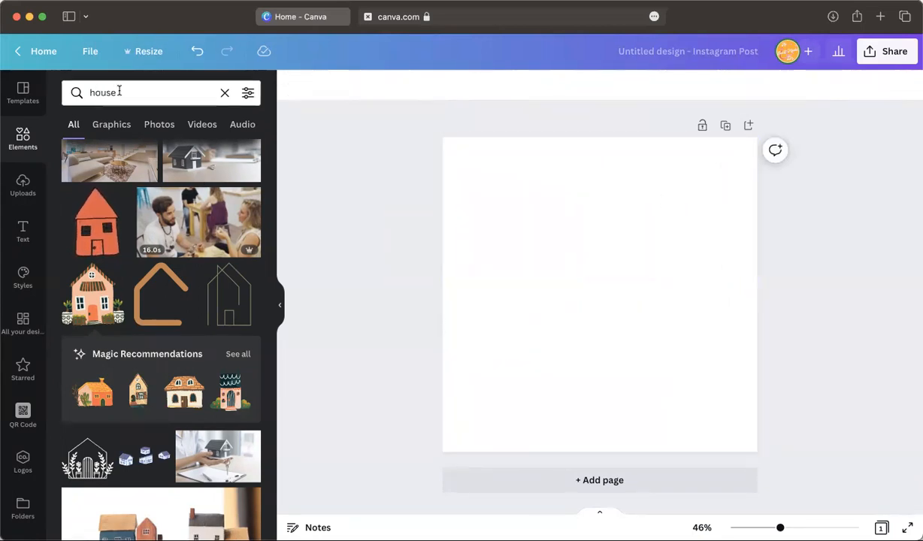
Browse the house results filtered by graphics, photos and videos, return to all results and clear the search
{"action": "left_click", "coordinate": [103, 125]}
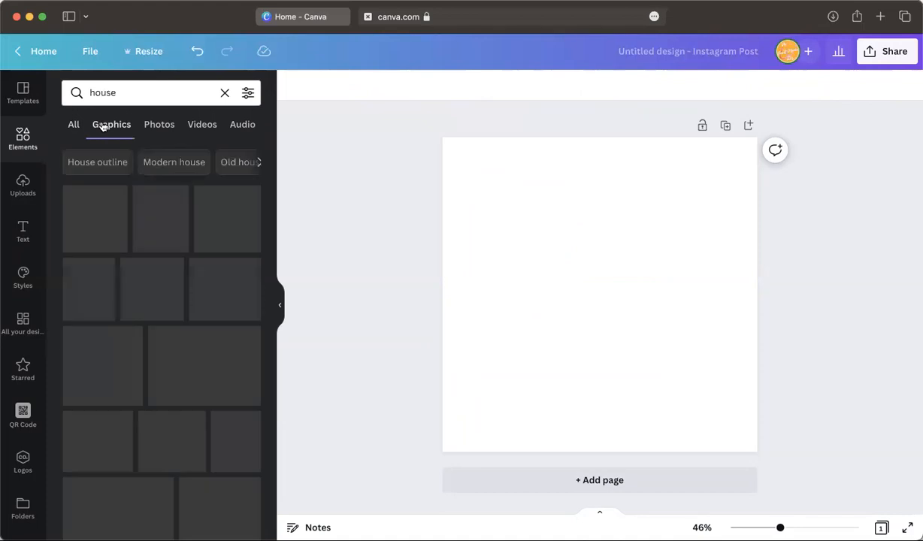
{"action": "scroll", "coordinate": [139, 490], "scroll_direction": "down", "scroll_amount": 6}
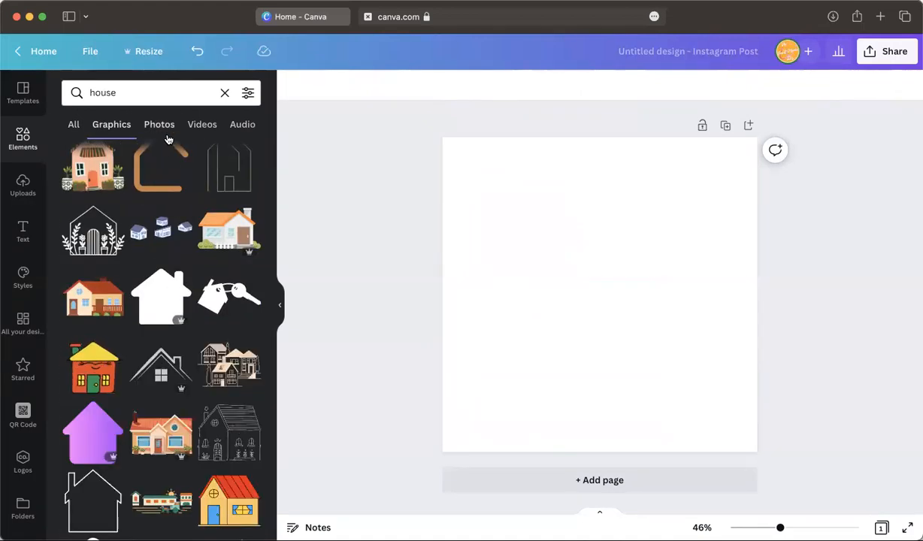
{"action": "left_click", "coordinate": [159, 124]}
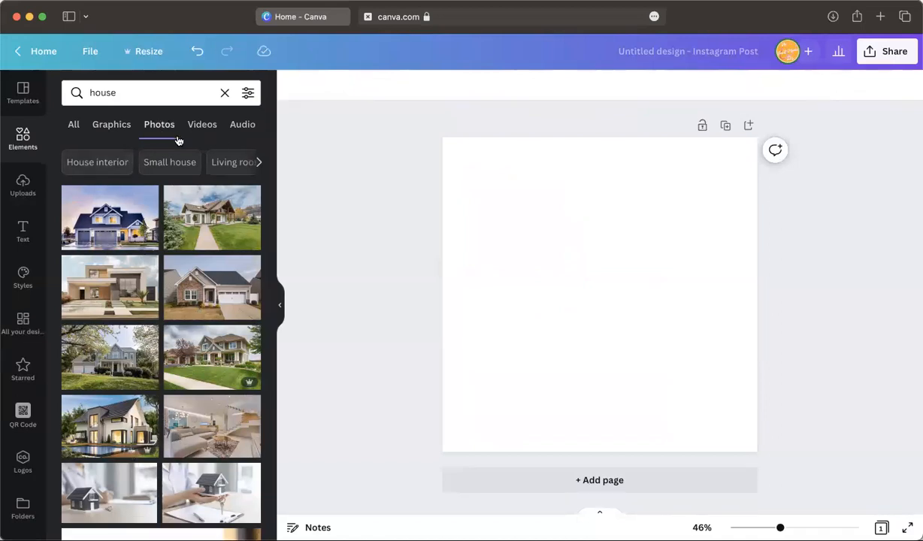
{"action": "left_click", "coordinate": [206, 118]}
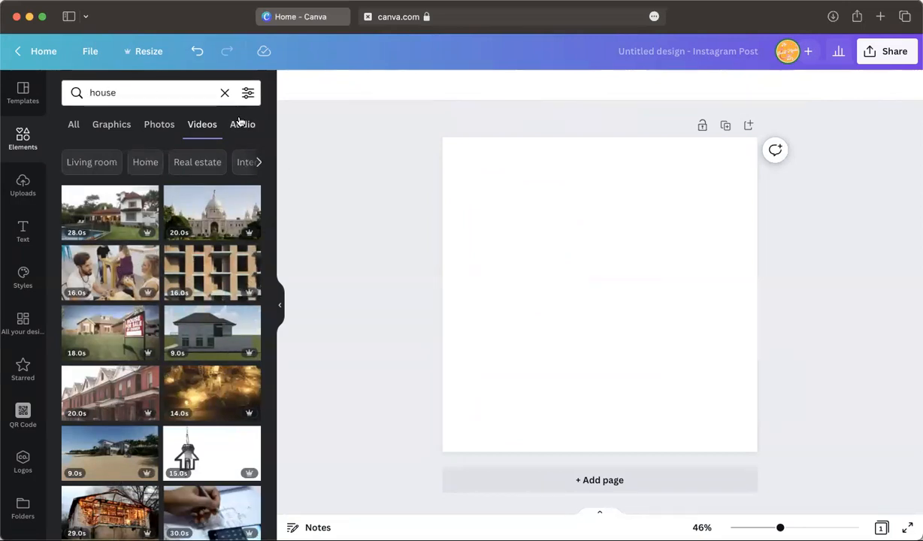
{"action": "left_click", "coordinate": [73, 124]}
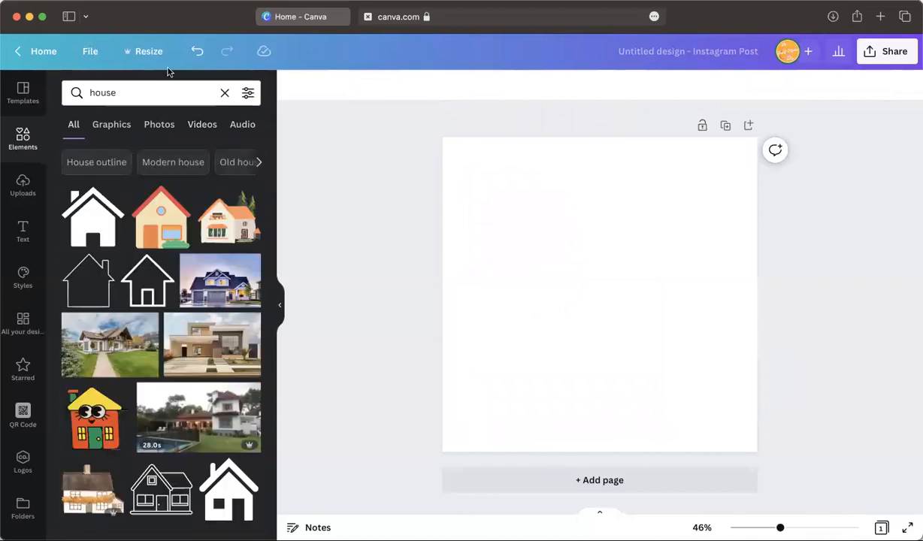
{"action": "left_click", "coordinate": [225, 92]}
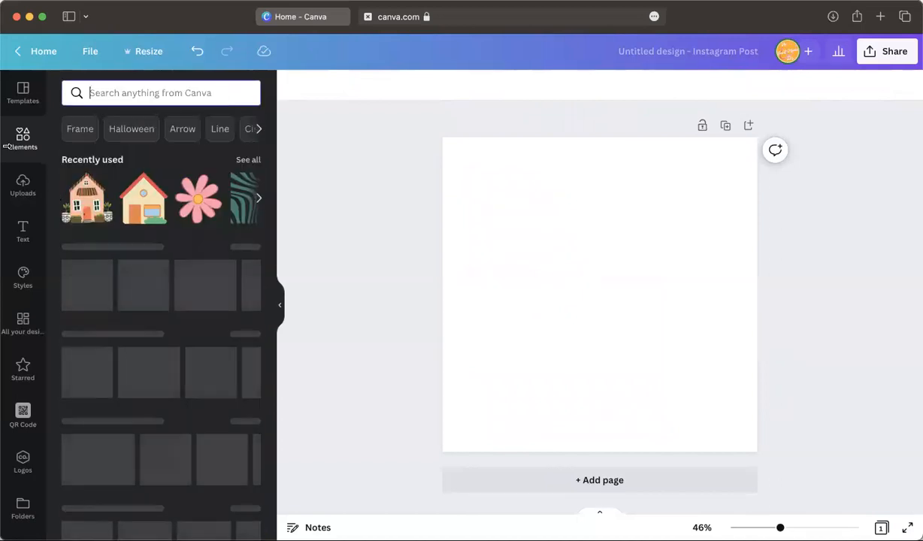
Show the uploaded images, bring up the file chooser for uploading files, and dismiss it without choosing a file
{"action": "left_click", "coordinate": [21, 186]}
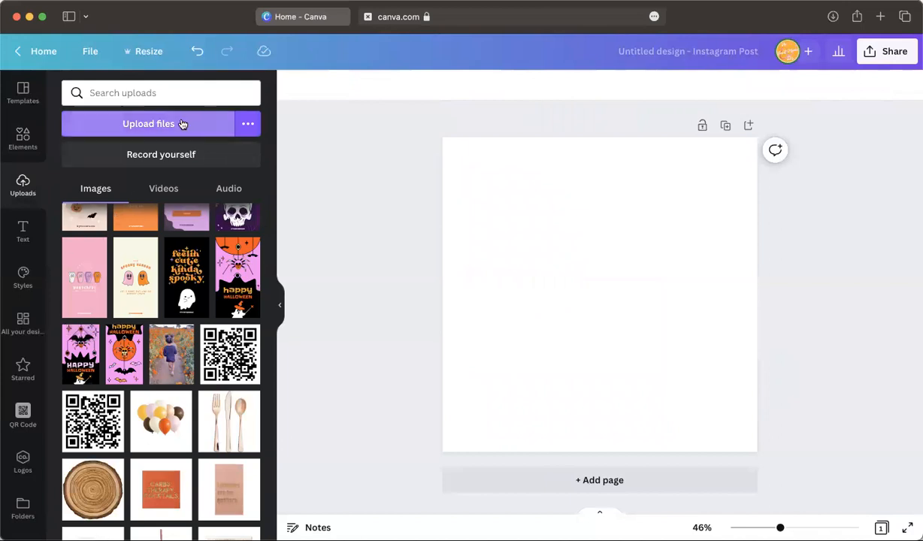
{"action": "left_click", "coordinate": [147, 124]}
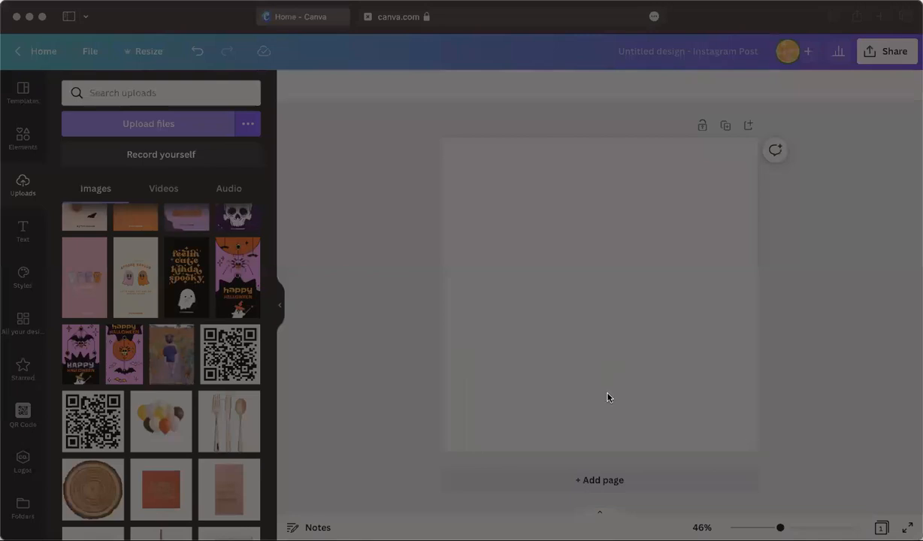
{"action": "left_click", "coordinate": [607, 393]}
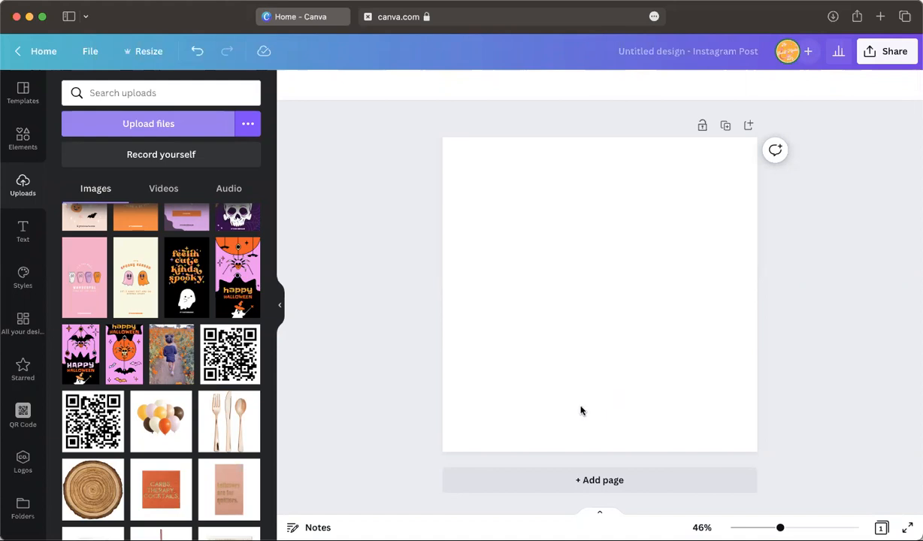
Look through the uploaded images and add the outdoor portrait of the woman in the pink jacket to the page
{"action": "mouse_move", "coordinate": [256, 342]}
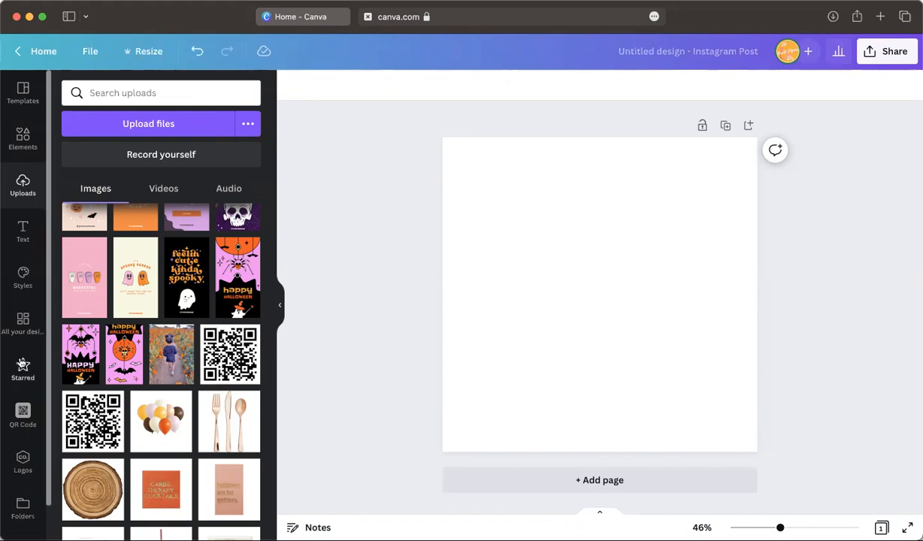
{"action": "scroll", "coordinate": [252, 338], "scroll_direction": "down", "scroll_amount": 3}
{"action": "scroll", "coordinate": [239, 269], "scroll_direction": "up", "scroll_amount": 7}
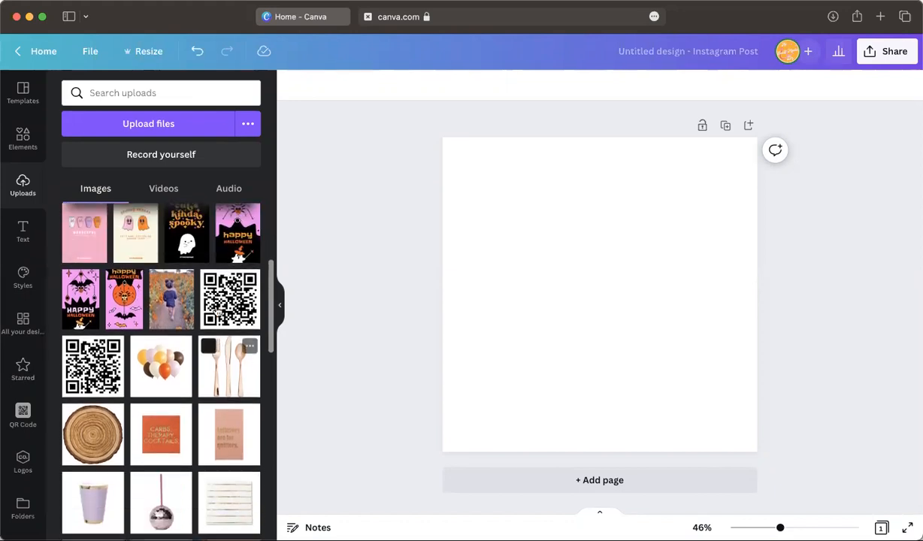
{"action": "scroll", "coordinate": [217, 311], "scroll_direction": "down", "scroll_amount": 2}
{"action": "scroll", "coordinate": [217, 311], "scroll_direction": "down", "scroll_amount": 5}
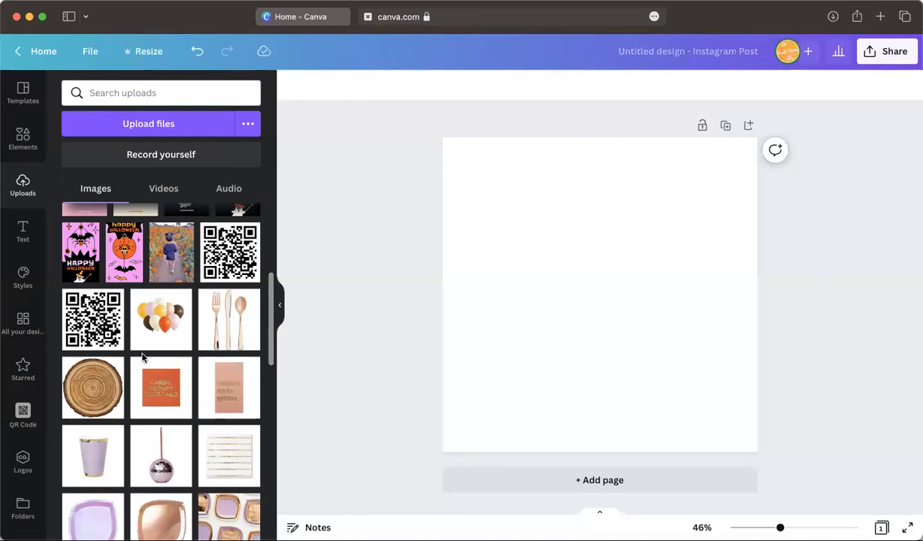
{"action": "scroll", "coordinate": [142, 357], "scroll_direction": "down", "scroll_amount": 10}
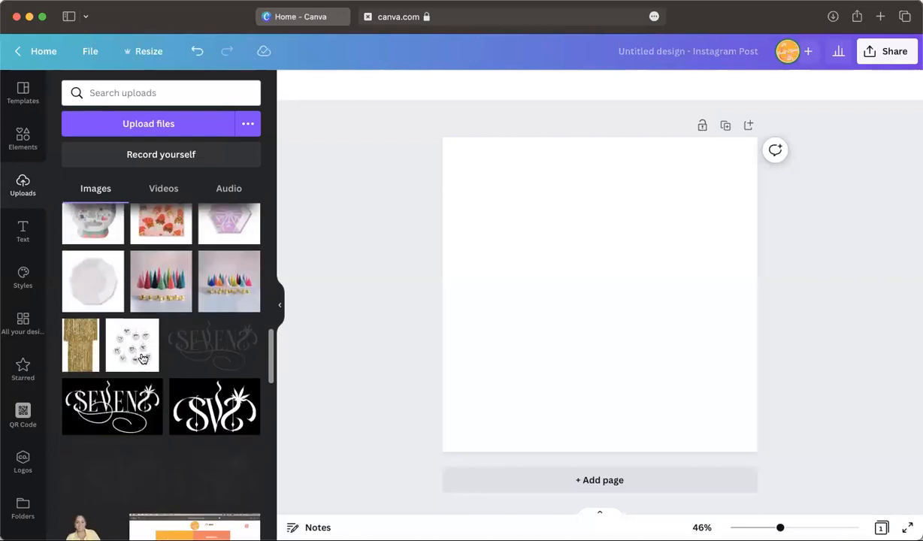
{"action": "scroll", "coordinate": [142, 357], "scroll_direction": "down", "scroll_amount": 3}
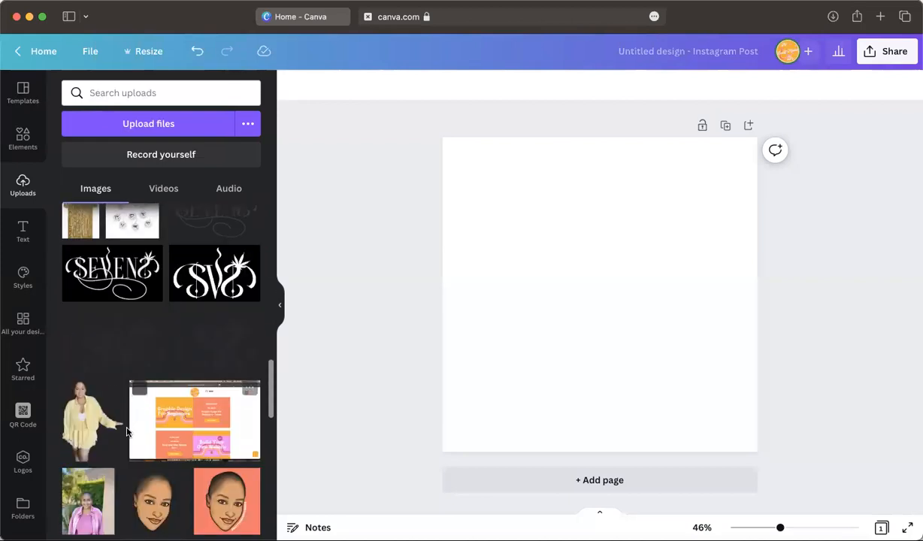
{"action": "left_click", "coordinate": [84, 510]}
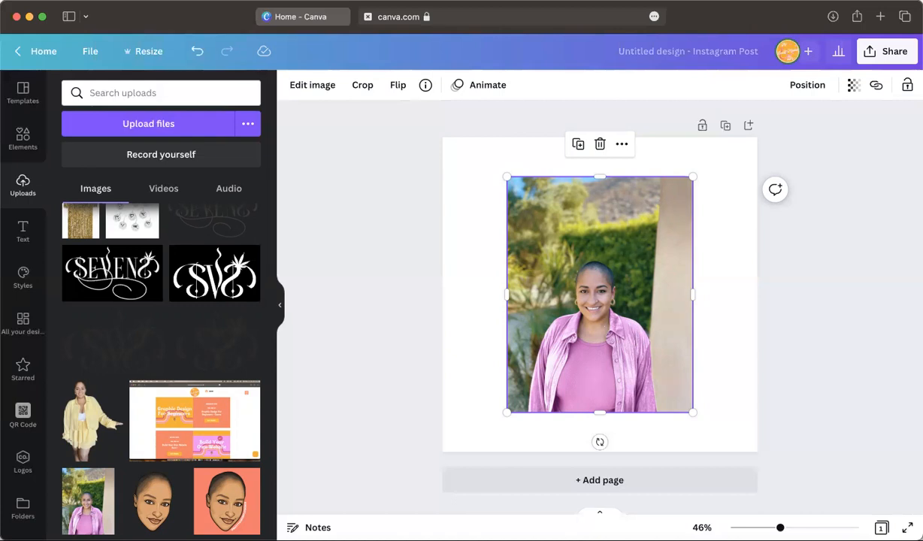
Remove the background from the selected portrait with Background Remover, look at the Erase brush, and apply the result
{"action": "left_click", "coordinate": [306, 87]}
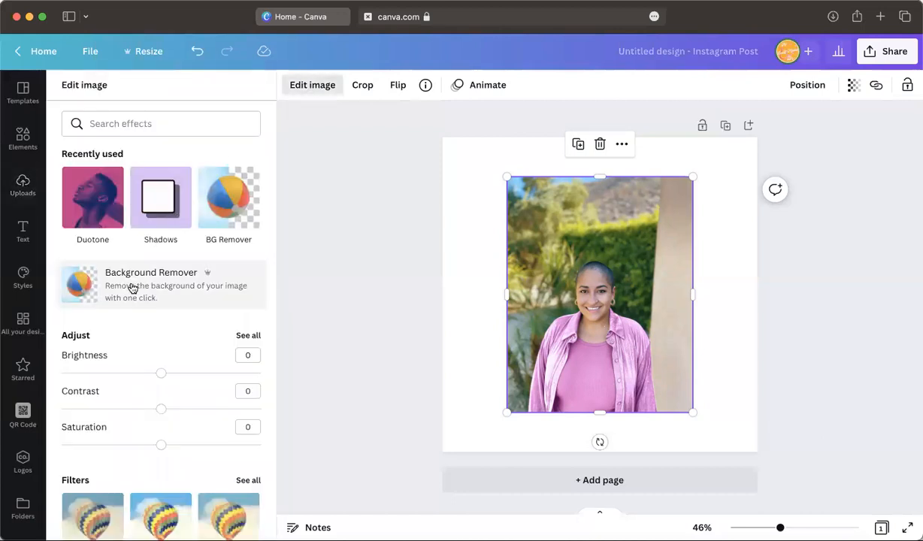
{"action": "left_click", "coordinate": [132, 289]}
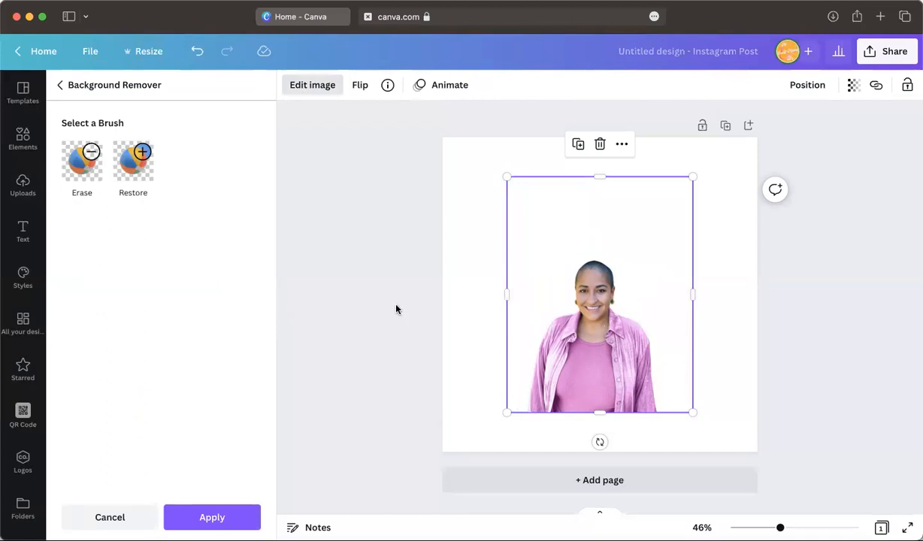
{"action": "left_click", "coordinate": [95, 155]}
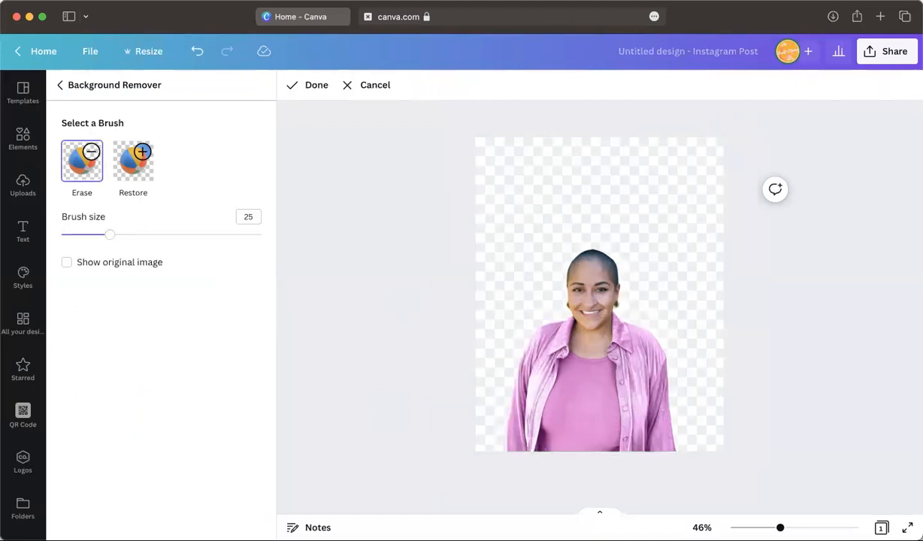
{"action": "scroll", "coordinate": [600, 228], "scroll_direction": "up", "scroll_amount": 10}
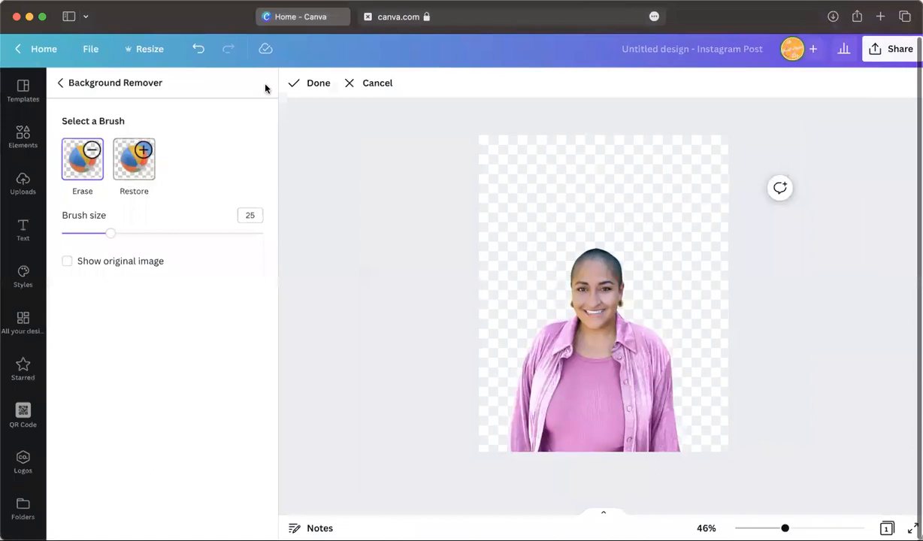
{"action": "left_click", "coordinate": [314, 84]}
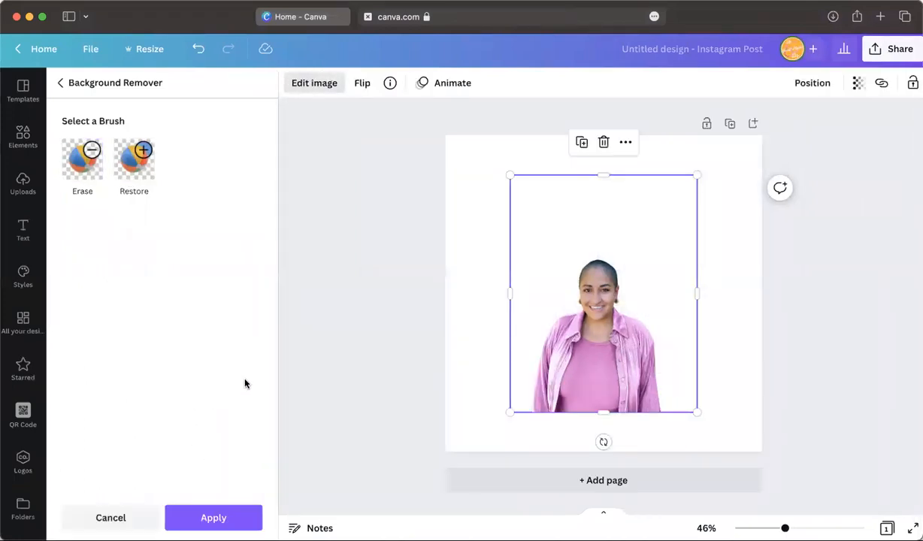
{"action": "left_click", "coordinate": [186, 520]}
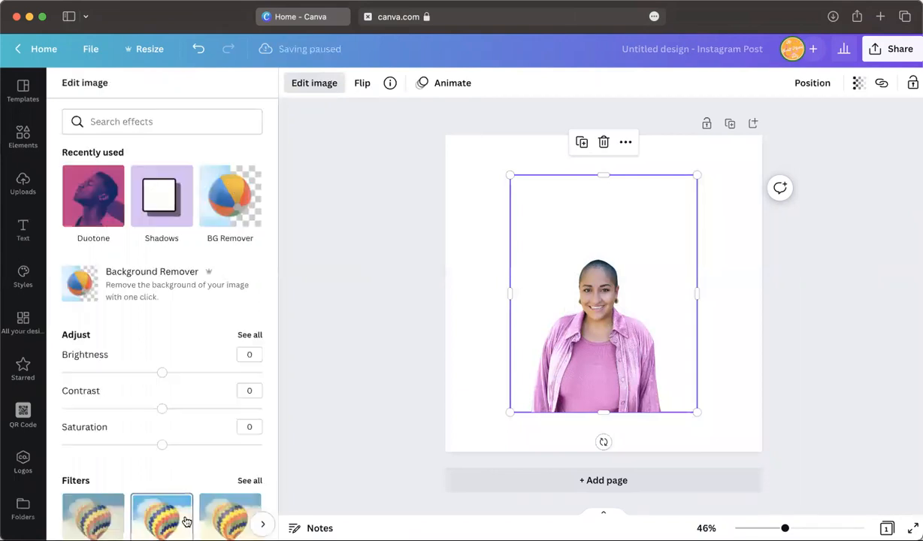
{"action": "left_click", "coordinate": [314, 84]}
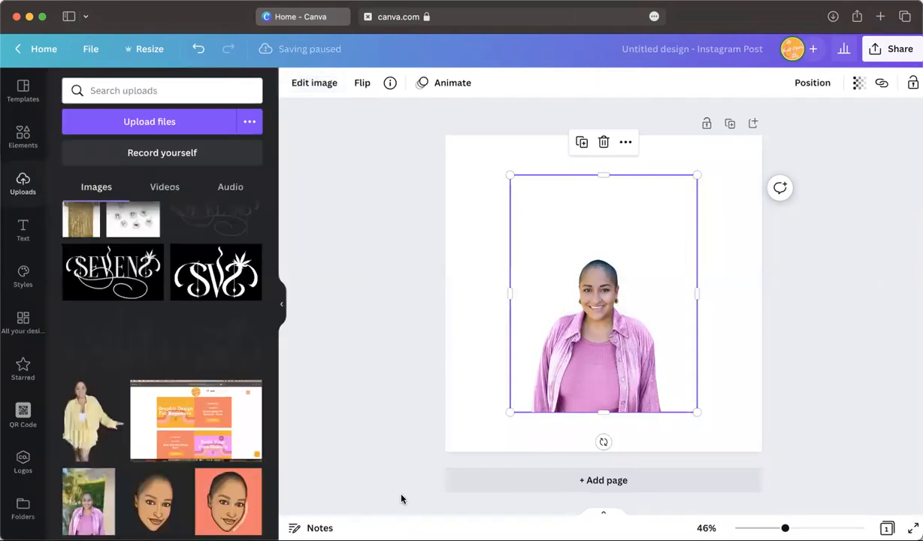
Shrink the portrait cutout and place it in the lower-left corner of the page
{"action": "left_click", "coordinate": [365, 357]}
{"action": "left_click_drag", "start_coordinate": [597, 348], "coordinate": [533, 387]}
{"action": "left_click_drag", "start_coordinate": [632, 215], "coordinate": [523, 278]}
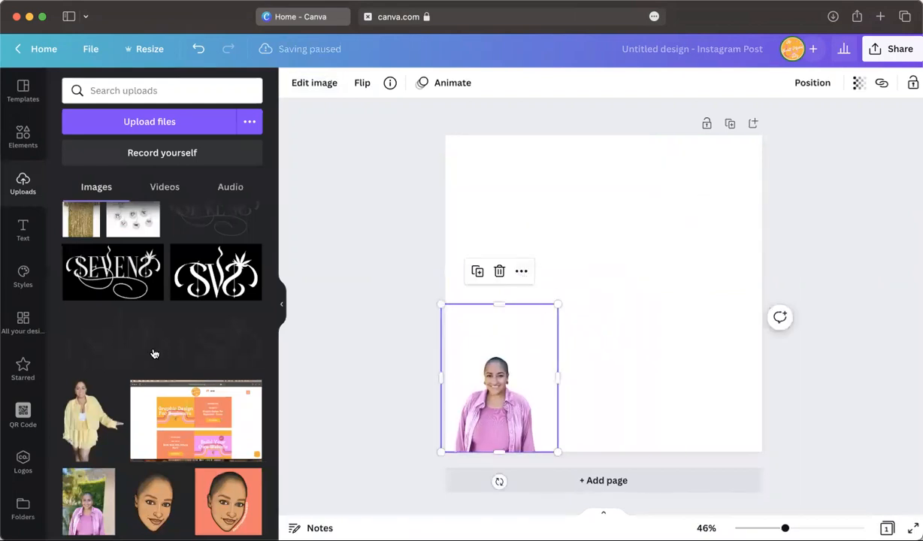
Add the balloons image from the uploads to the page and delete it again
{"action": "scroll", "coordinate": [154, 354], "scroll_direction": "down", "scroll_amount": 10}
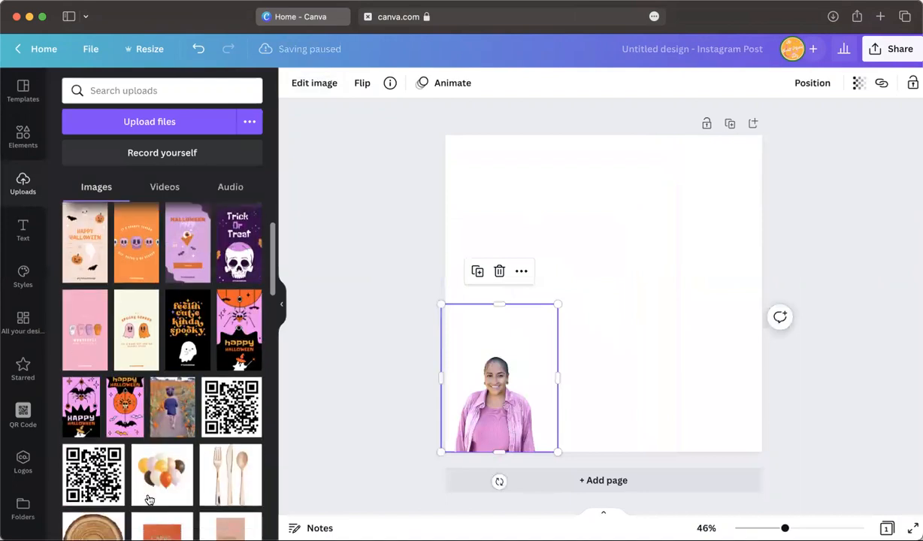
{"action": "left_click", "coordinate": [150, 466]}
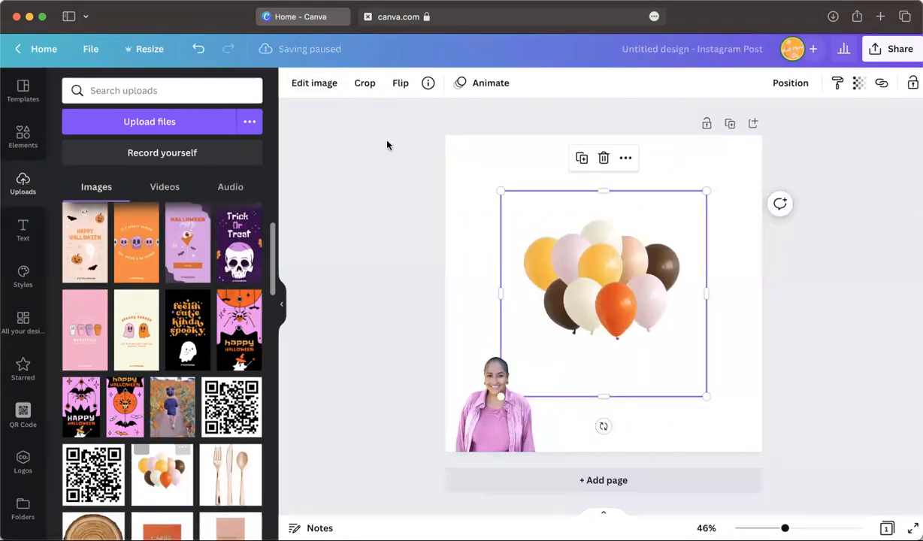
{"action": "left_click", "coordinate": [482, 156]}
{"action": "left_click", "coordinate": [594, 272]}
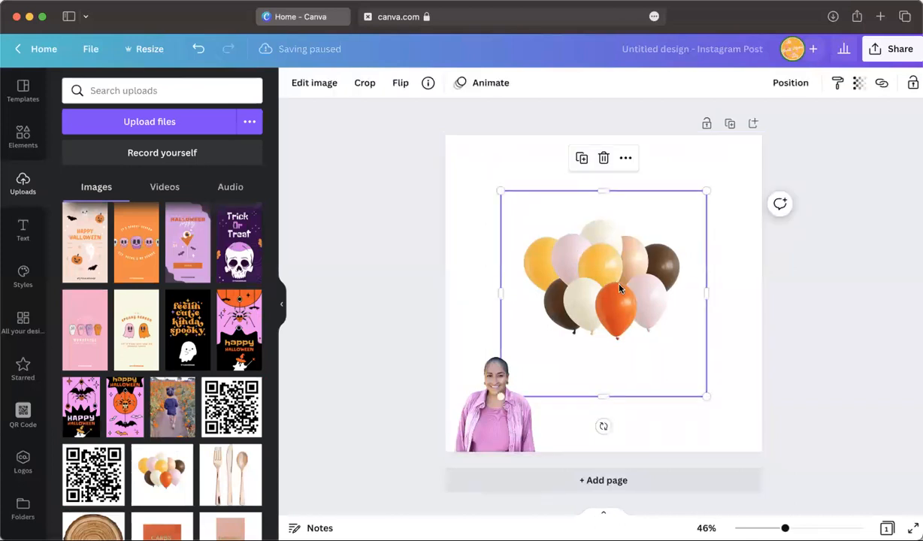
{"action": "key", "text": "Delete"}
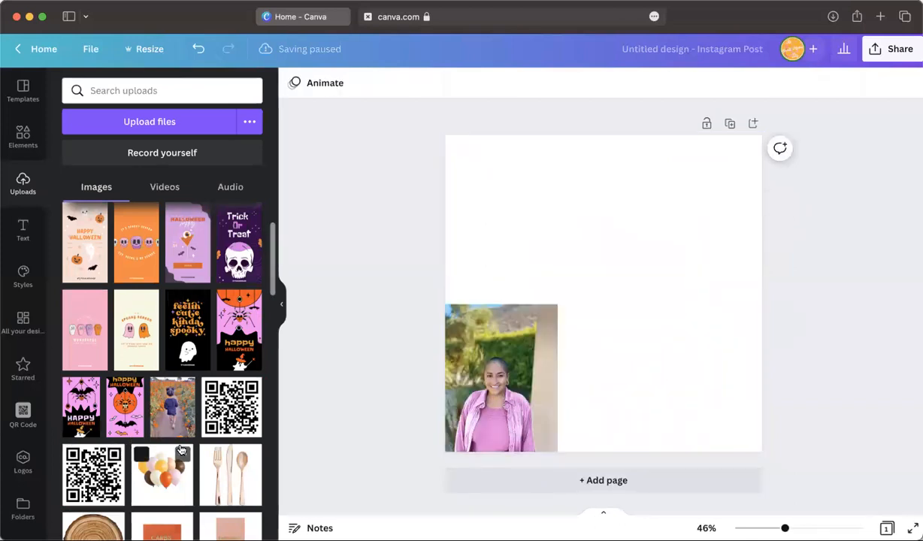
Look over the uploaded images, and undo both the deletion and the addition of the balloons image
{"action": "scroll", "coordinate": [165, 451], "scroll_direction": "down", "scroll_amount": 2}
{"action": "scroll", "coordinate": [180, 449], "scroll_direction": "up", "scroll_amount": 2}
{"action": "scroll", "coordinate": [188, 459], "scroll_direction": "down", "scroll_amount": 3}
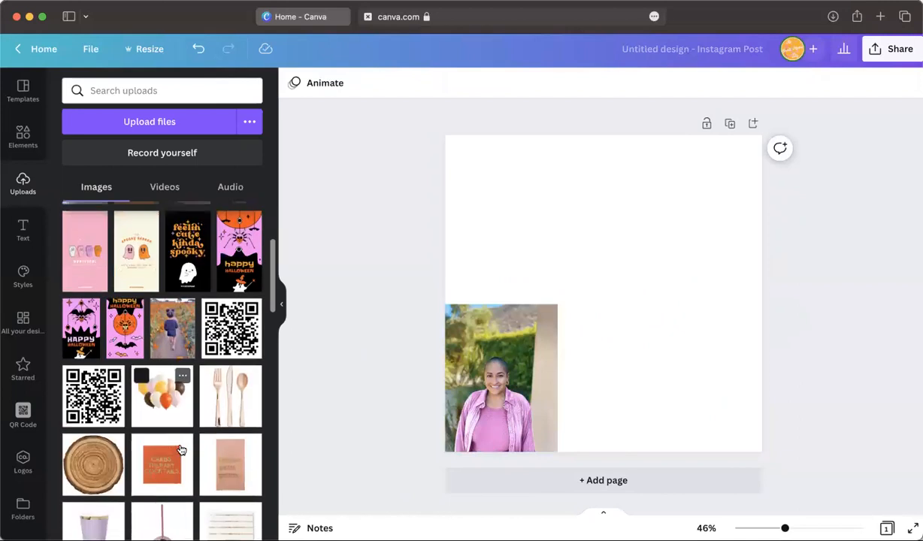
{"action": "scroll", "coordinate": [200, 467], "scroll_direction": "up", "scroll_amount": 3}
{"action": "left_click", "coordinate": [194, 53]}
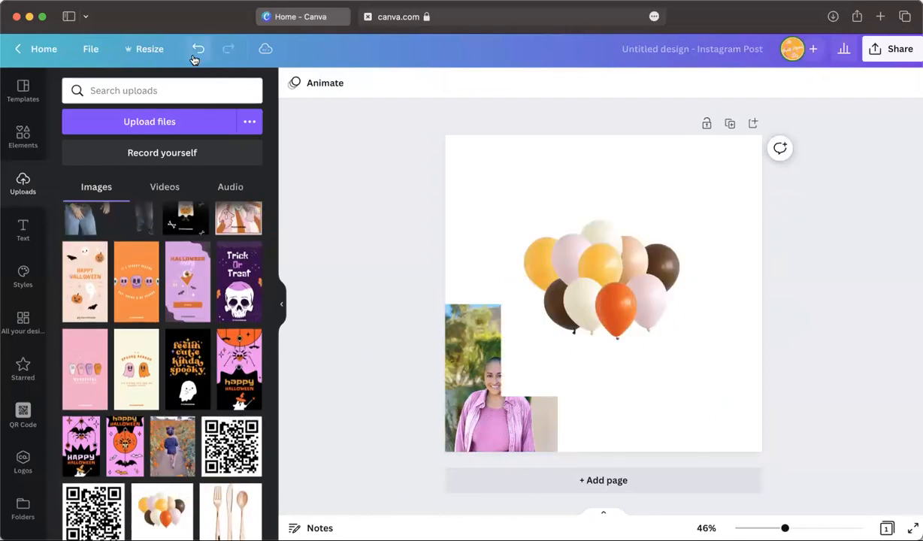
{"action": "left_click", "coordinate": [194, 53]}
Select the small portrait in the page's lower-left corner and remove its background with Background Remover
{"action": "left_click", "coordinate": [476, 353]}
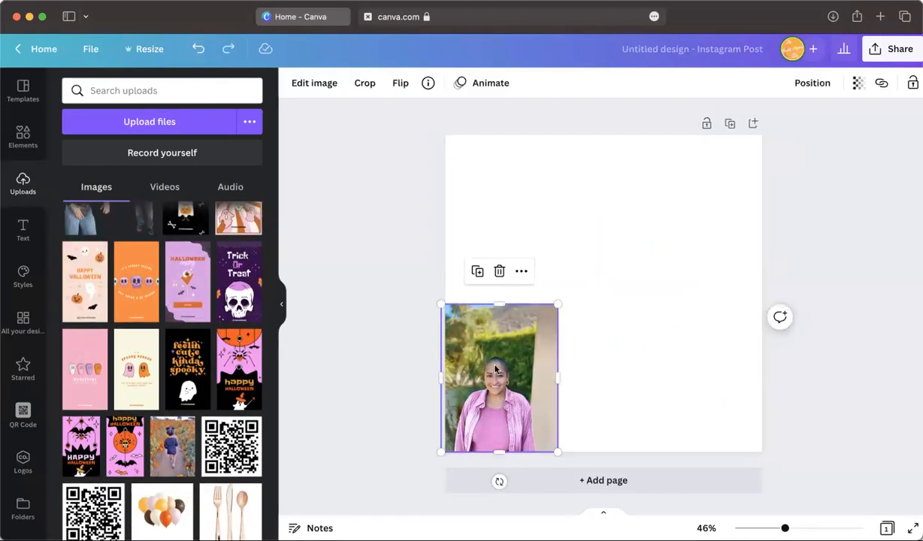
{"action": "left_click", "coordinate": [334, 79]}
{"action": "left_click", "coordinate": [107, 198]}
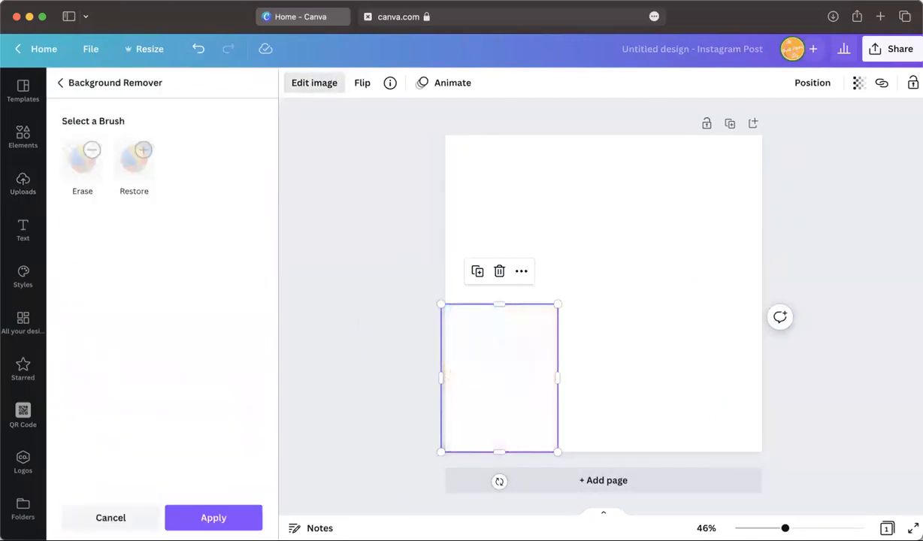
Search Google Images for "keller williams logo" in a new browser tab
{"action": "left_click", "coordinate": [882, 16]}
{"action": "type", "text": "k"}
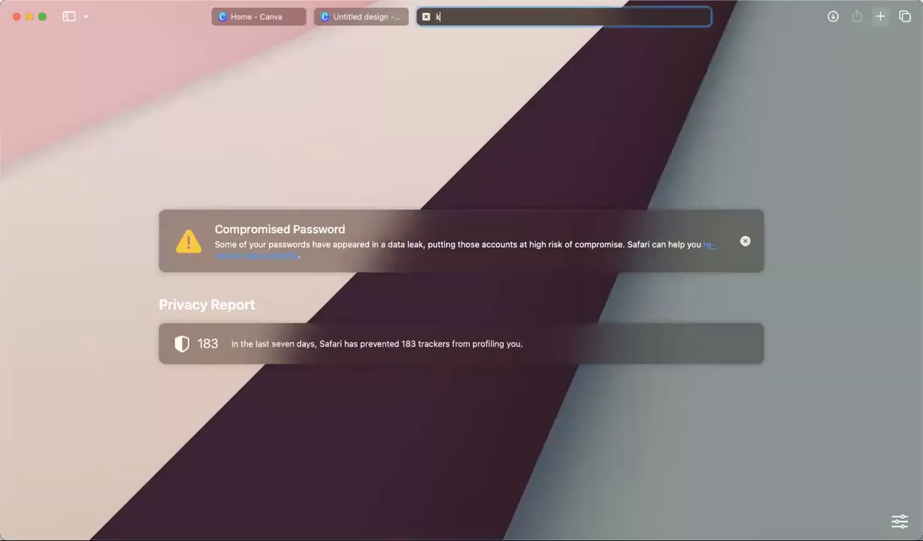
{"action": "type", "text": "eller williams"}
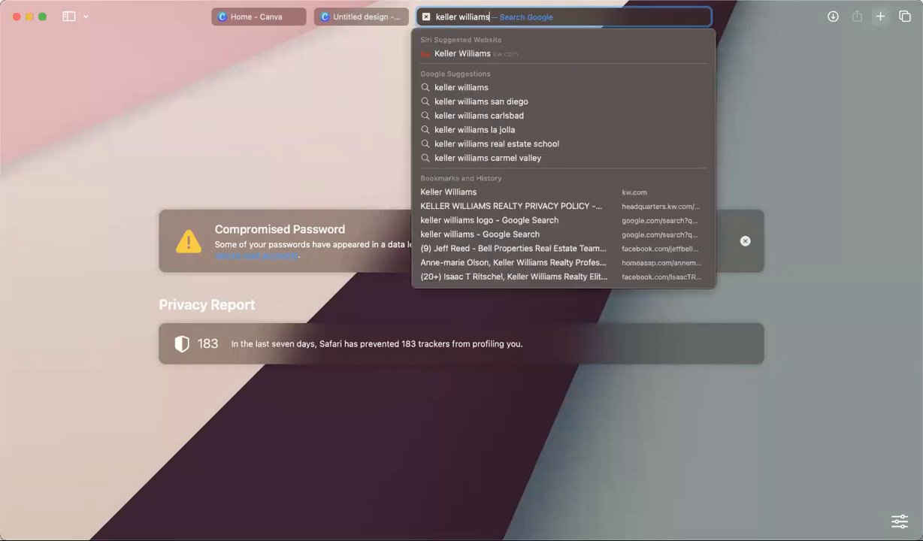
{"action": "key", "text": "Return"}
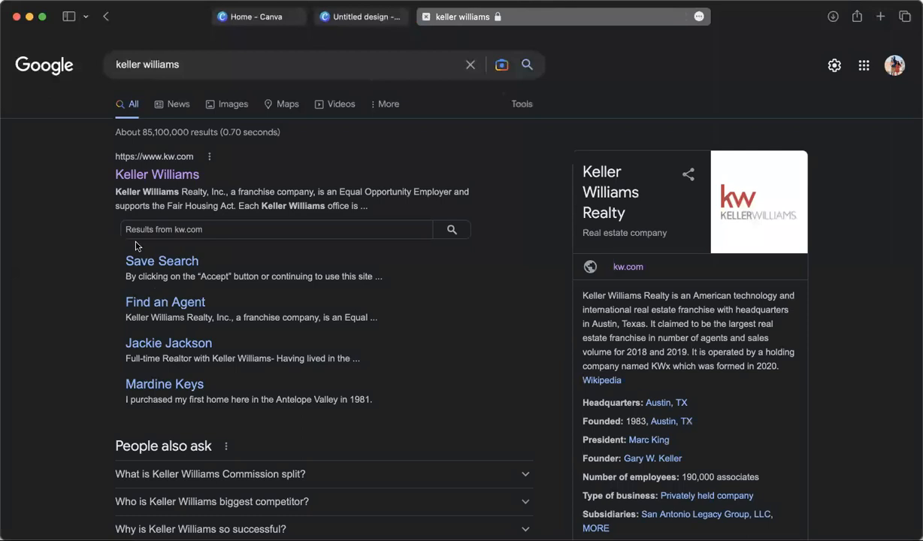
{"action": "left_click", "coordinate": [416, 290]}
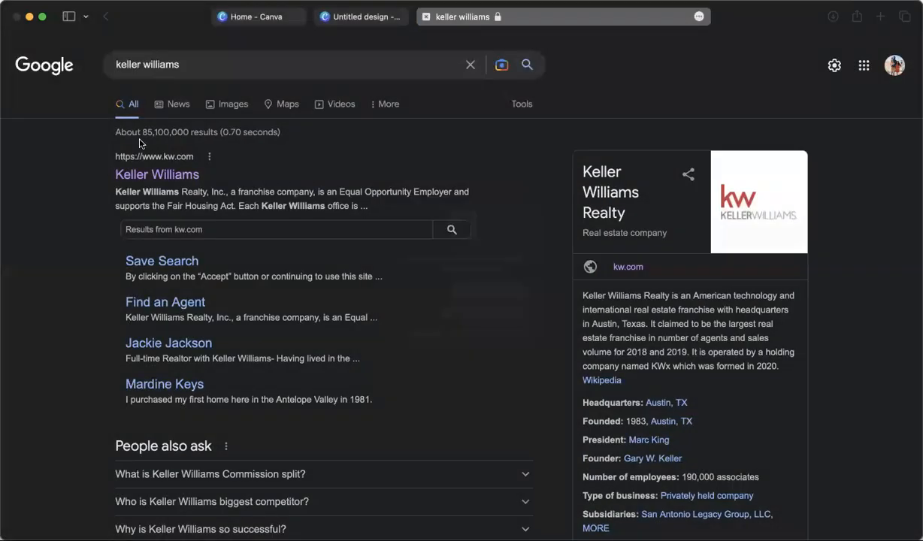
{"action": "left_click", "coordinate": [233, 107]}
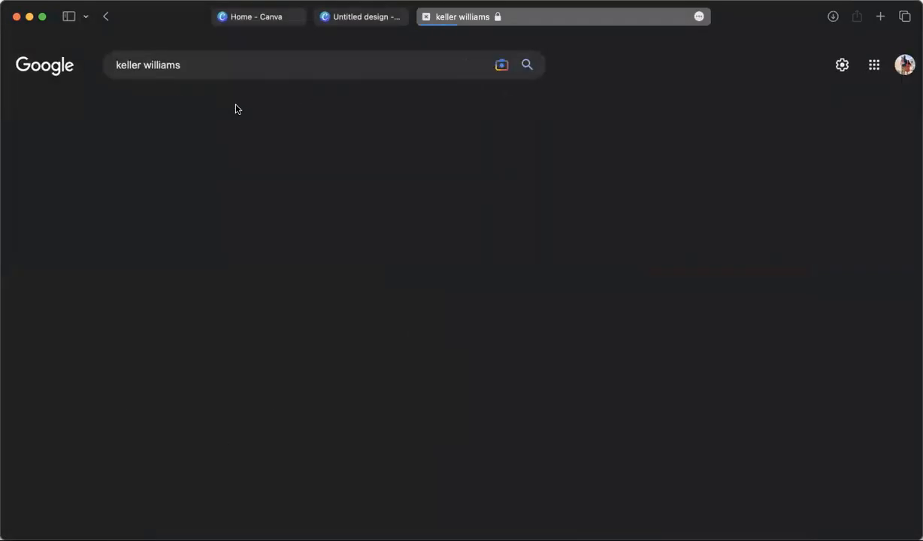
{"action": "type", "text": "logo"}
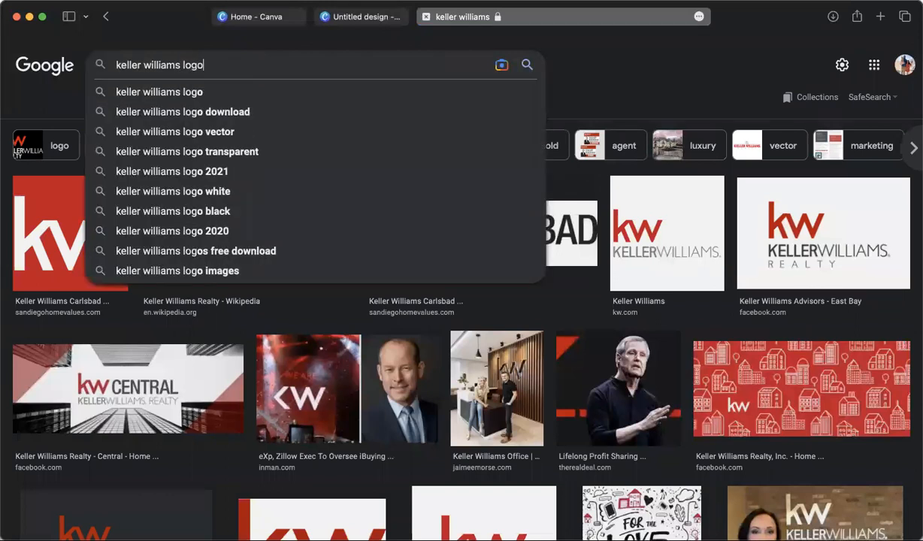
{"action": "key", "text": "Return"}
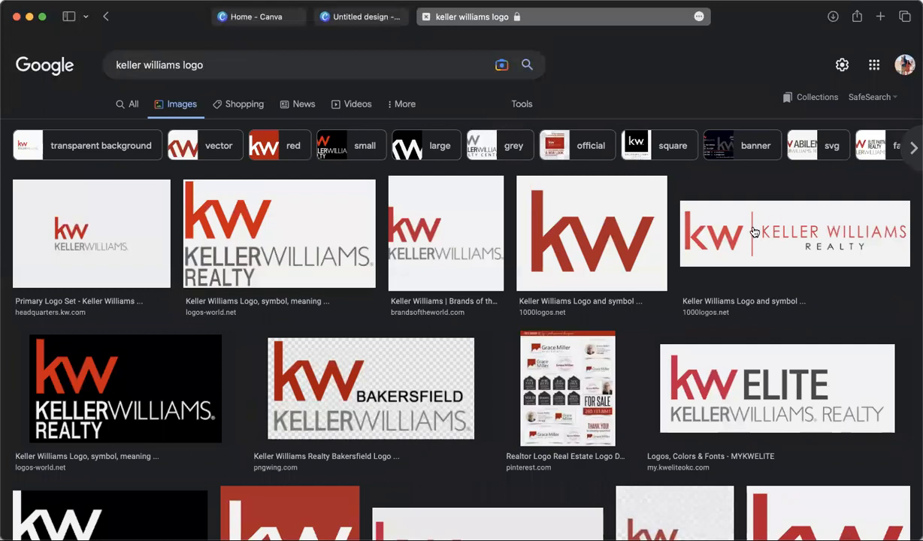
Preview the wide Keller Williams Realty logo from 1000logos.net and save the image to Downloads
{"action": "left_click", "coordinate": [754, 261]}
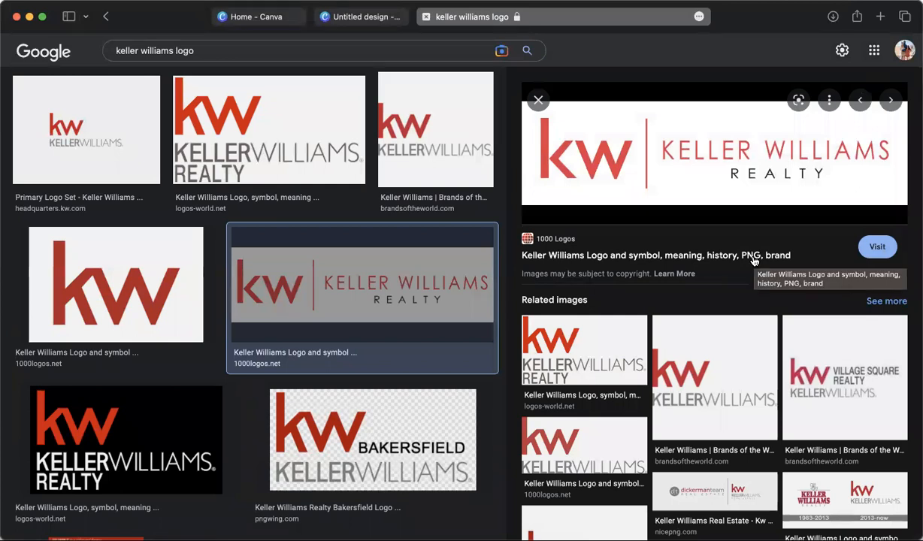
{"action": "right_click", "coordinate": [659, 143]}
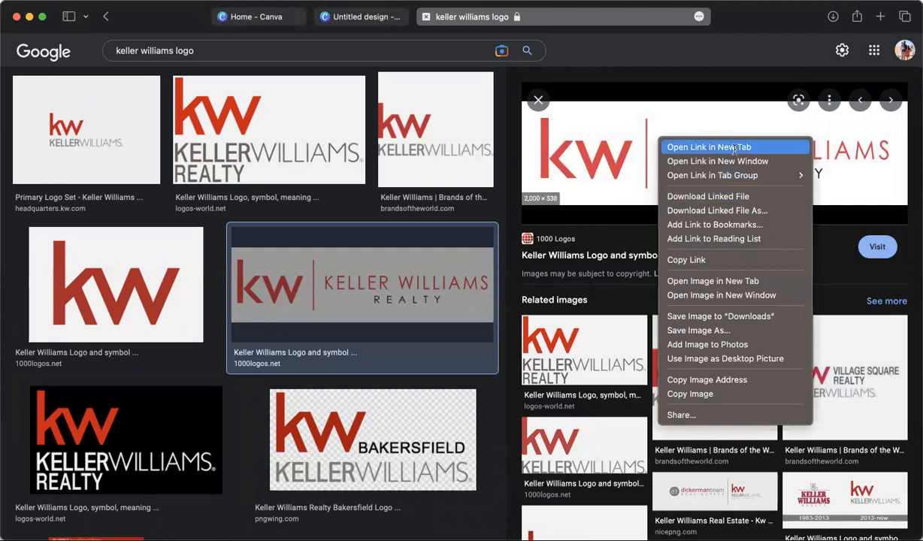
{"action": "left_click", "coordinate": [707, 317]}
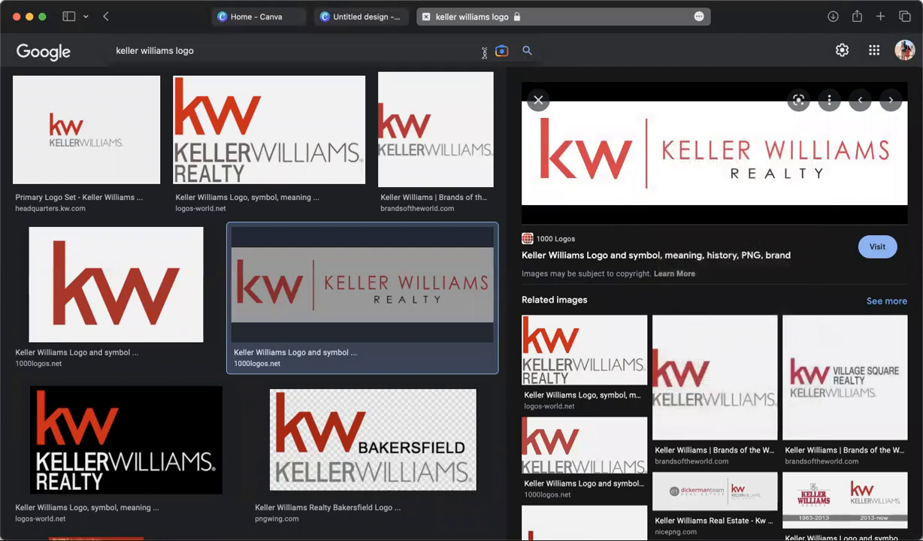
Return to the Canva design and upload the downloaded Keller Williams Realty logo to the uploaded images
{"action": "left_click", "coordinate": [365, 16]}
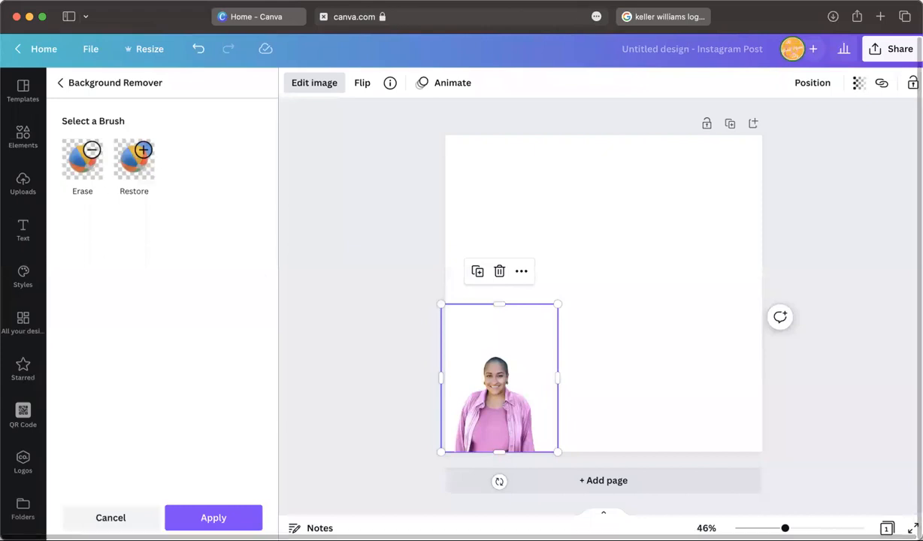
{"action": "left_click", "coordinate": [22, 183]}
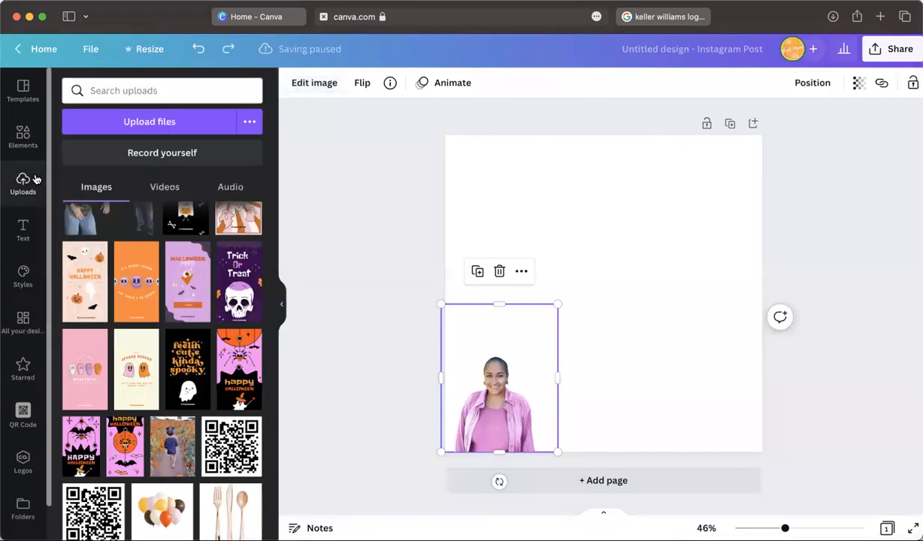
{"action": "left_click", "coordinate": [117, 134]}
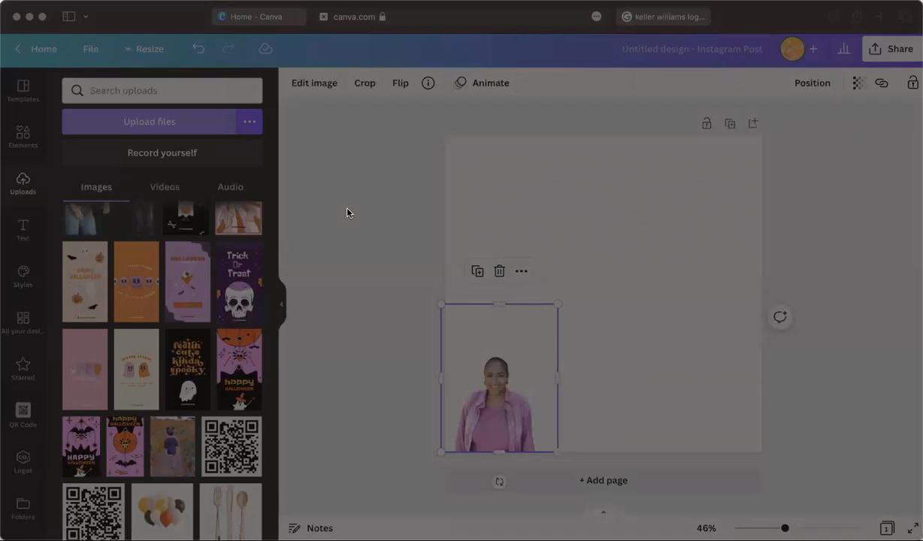
{"action": "left_click", "coordinate": [660, 395]}
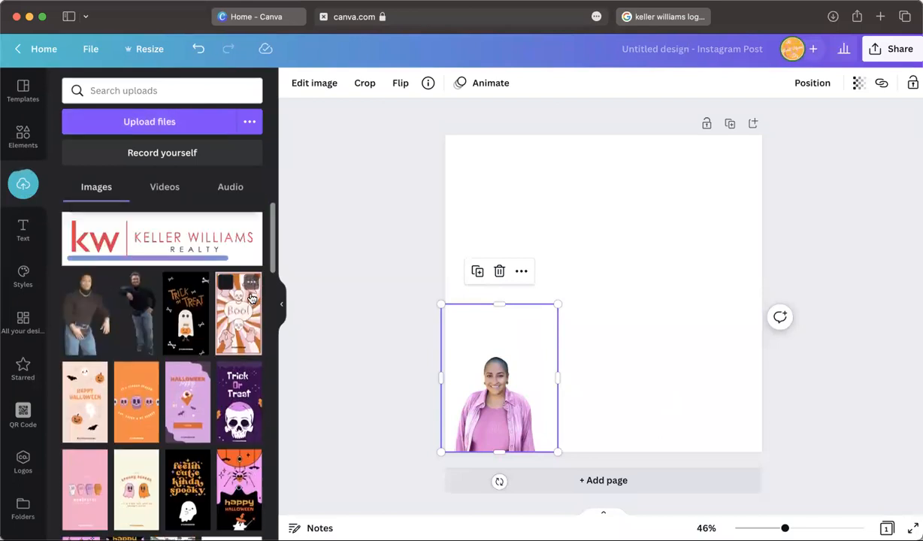
Set the page background to the yellow-orange colour from the Dream Land Picnic palette
{"action": "left_click", "coordinate": [554, 146]}
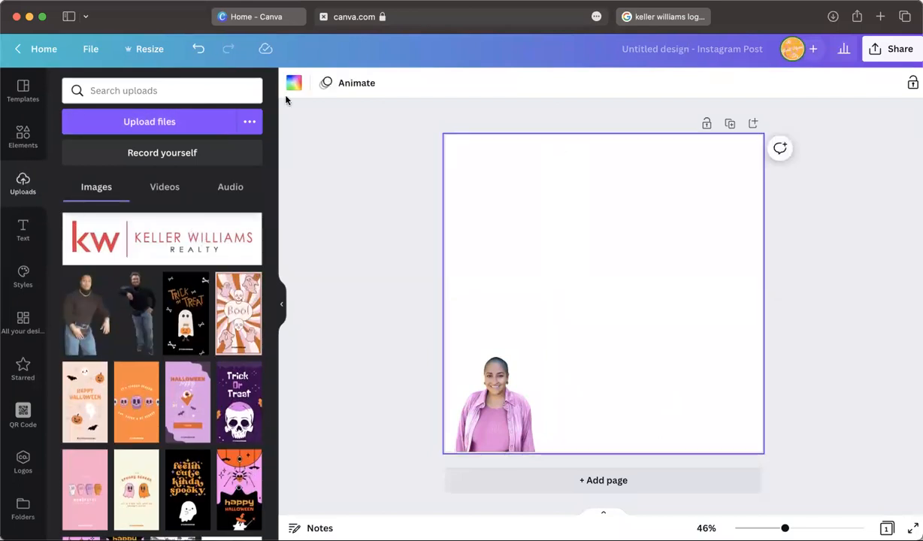
{"action": "left_click", "coordinate": [298, 83]}
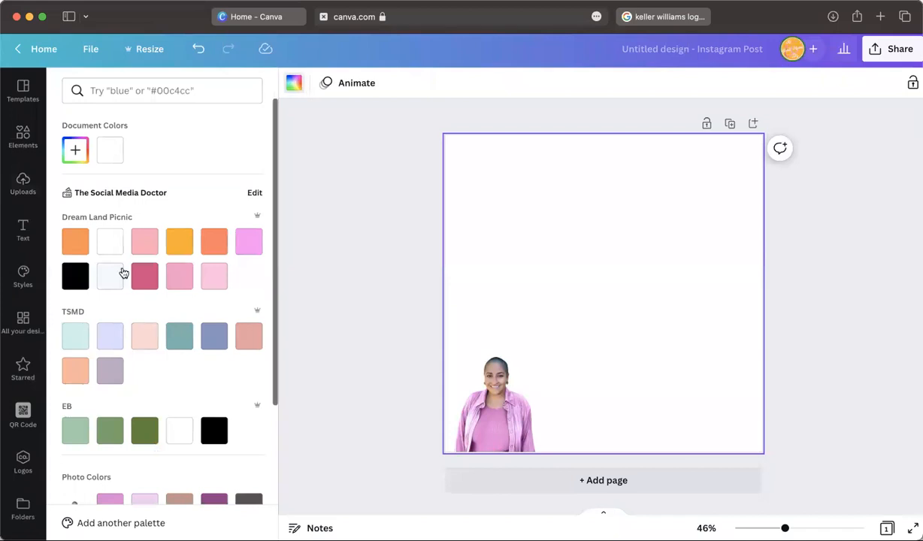
{"action": "left_click", "coordinate": [179, 241]}
{"action": "left_click", "coordinate": [330, 183]}
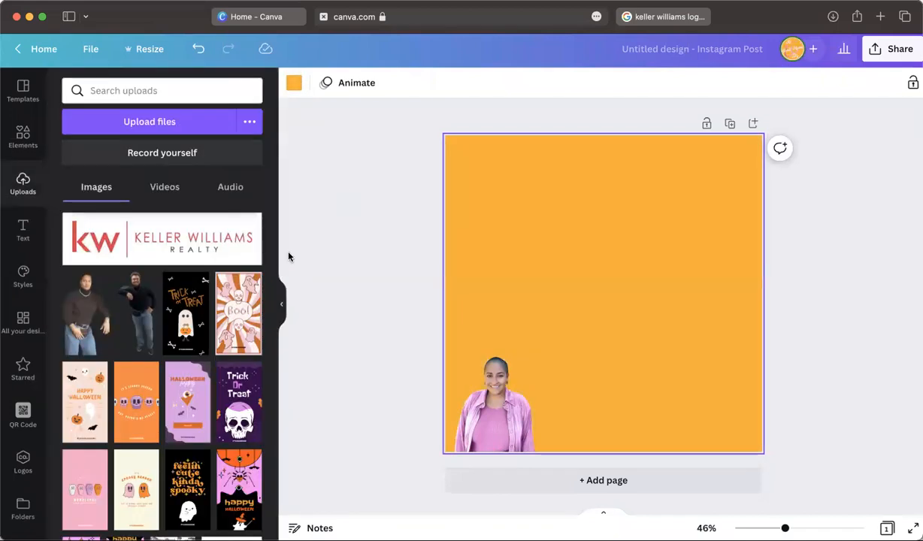
Add the uploaded Keller Williams Realty logo to the design and remove its background
{"action": "left_click", "coordinate": [147, 247]}
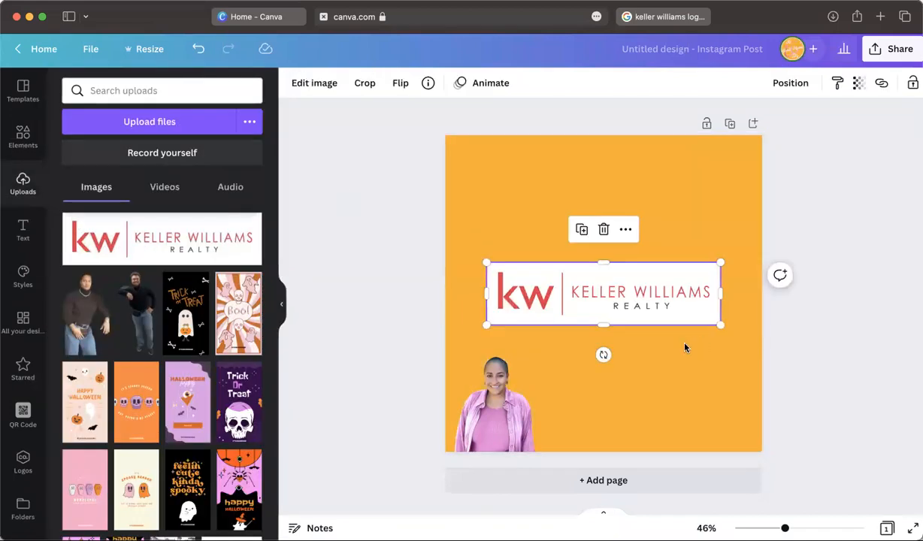
{"action": "left_click", "coordinate": [315, 83]}
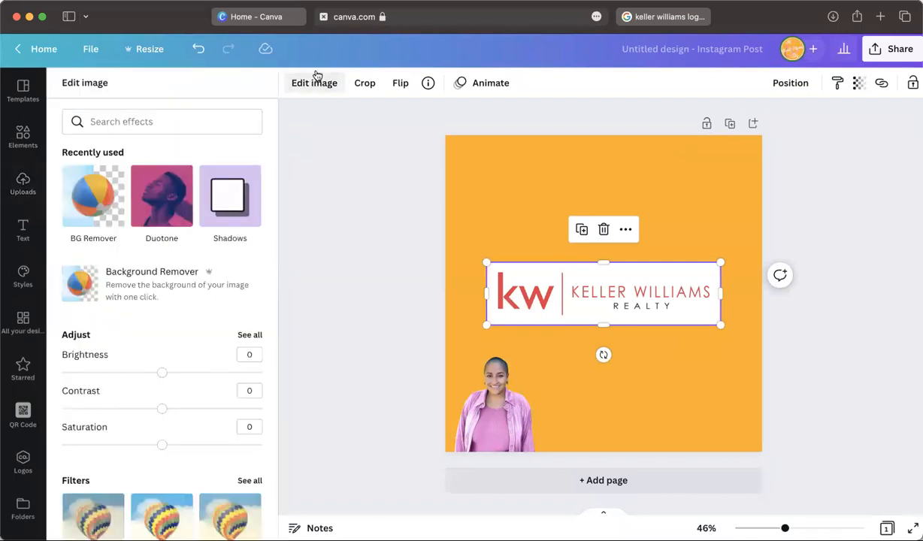
{"action": "left_click", "coordinate": [156, 273]}
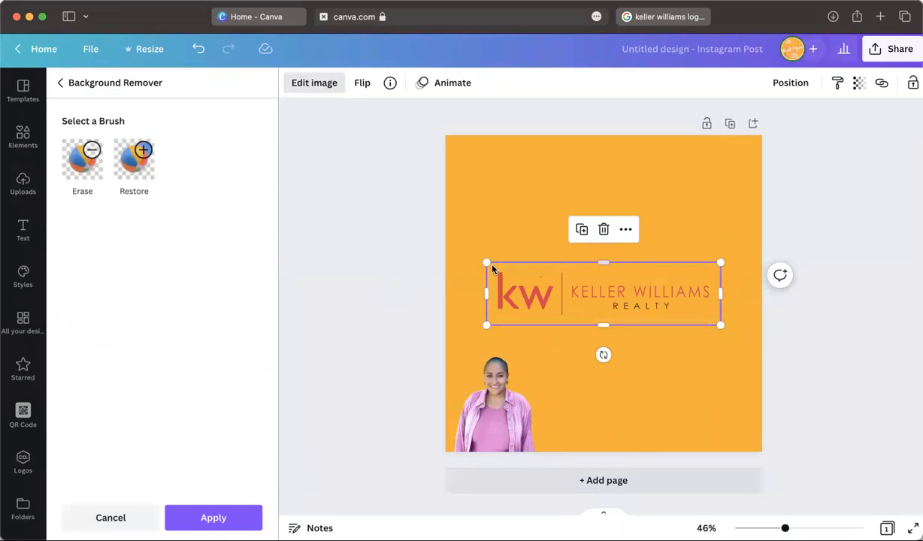
Shrink the Keller Williams logo and place it at the bottom of the page, just beside the woman in pink
{"action": "left_click_drag", "start_coordinate": [486, 263], "coordinate": [645, 278]}
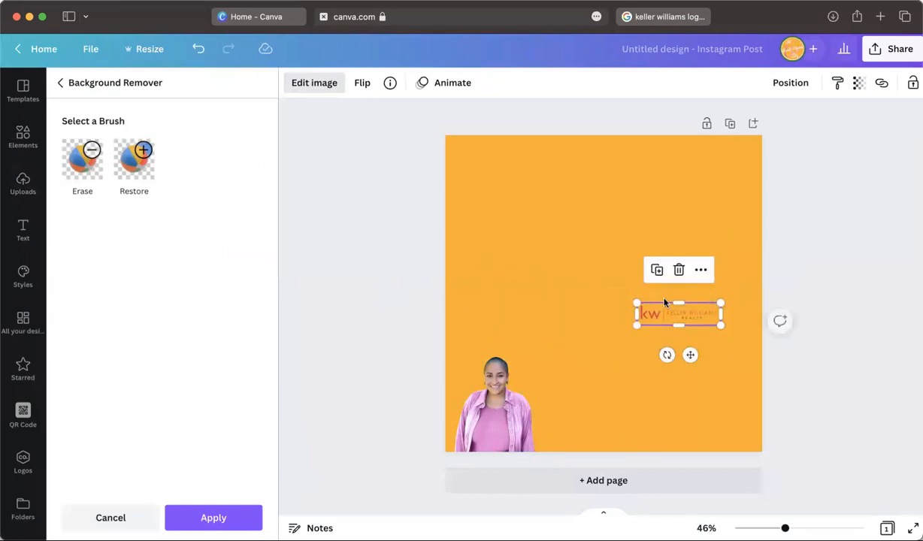
{"action": "left_click_drag", "start_coordinate": [690, 354], "coordinate": [591, 474]}
{"action": "left_click_drag", "start_coordinate": [623, 422], "coordinate": [648, 414]}
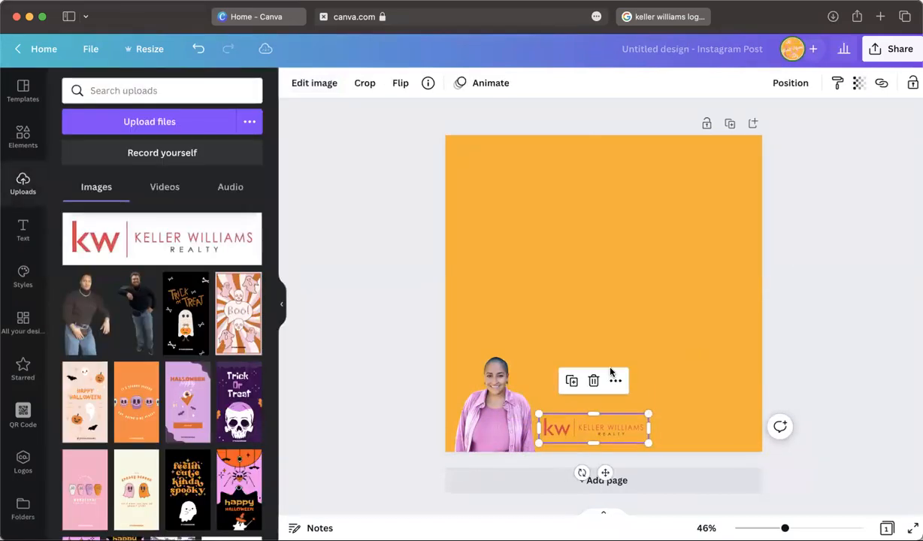
{"action": "left_click", "coordinate": [590, 318]}
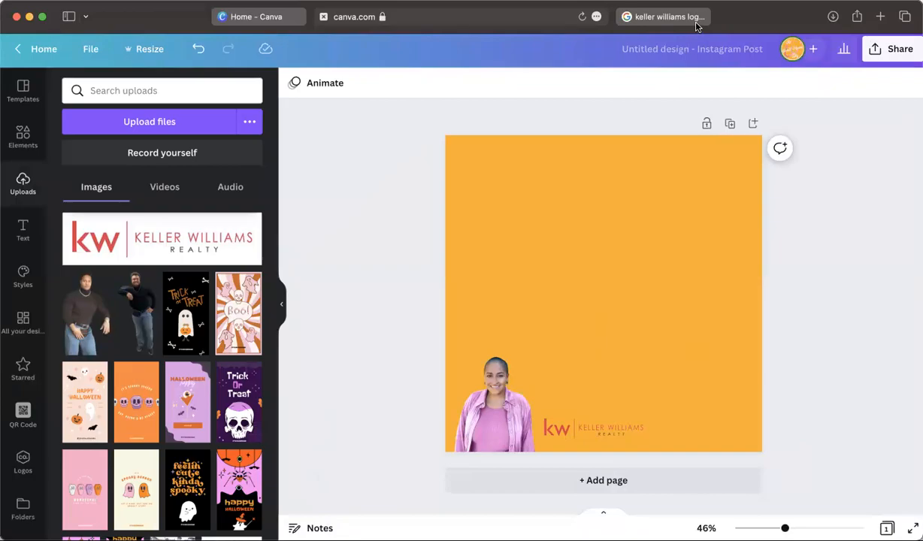
Switch to the Google Images page and search for "real estate equal housing"
{"action": "left_click", "coordinate": [667, 18]}
{"action": "triple_click", "coordinate": [232, 58]}
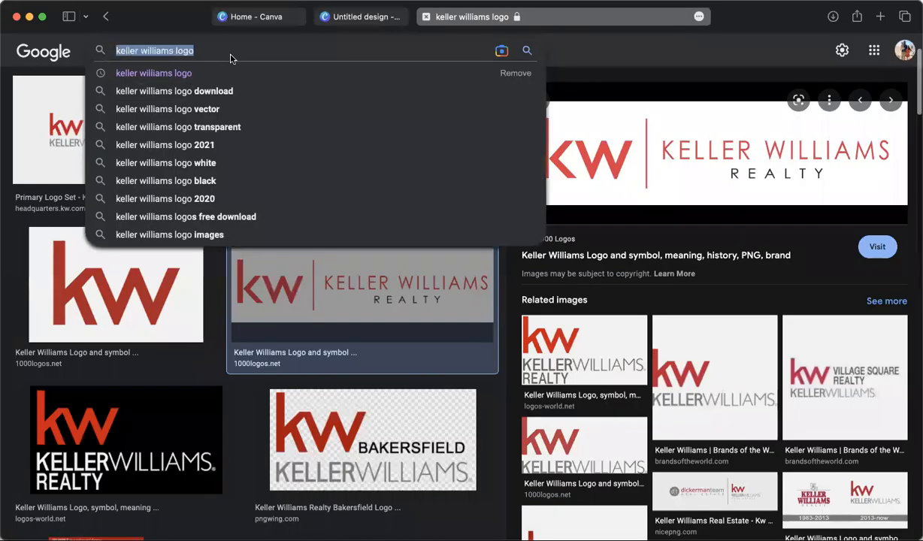
{"action": "type", "text": "real estate "}
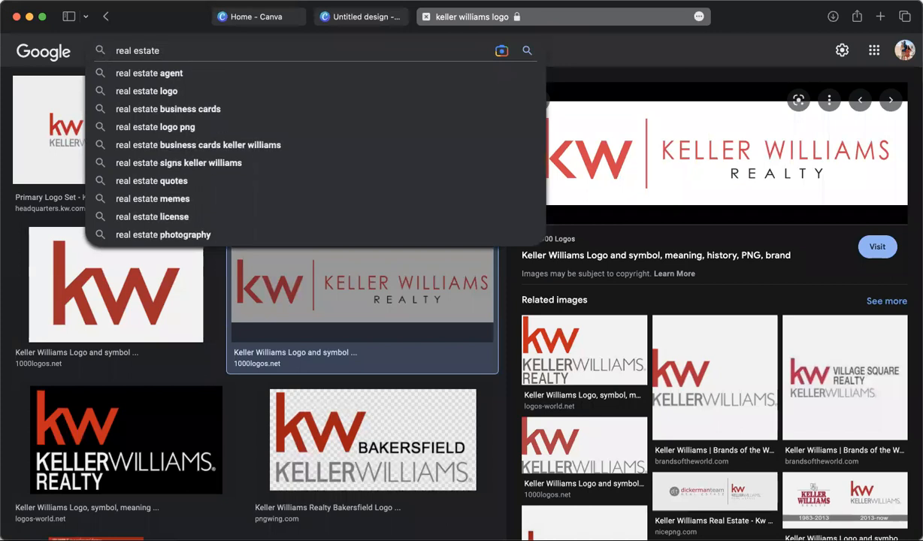
{"action": "type", "text": "equal housing"}
{"action": "key", "text": "Return"}
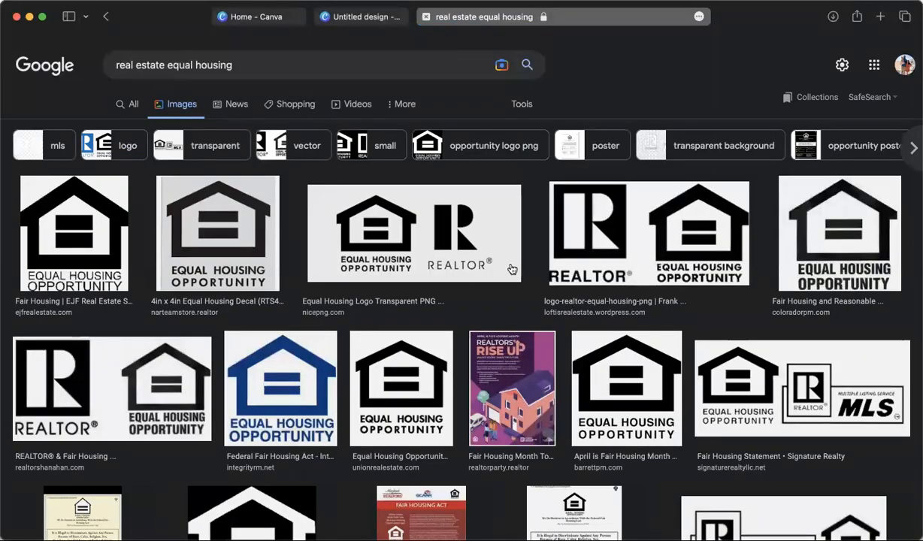
Find the realtorshanahan.com image combining the REALTOR and Equal Housing Opportunity logos and save it to Downloads
{"action": "scroll", "coordinate": [258, 407], "scroll_direction": "down", "scroll_amount": 2}
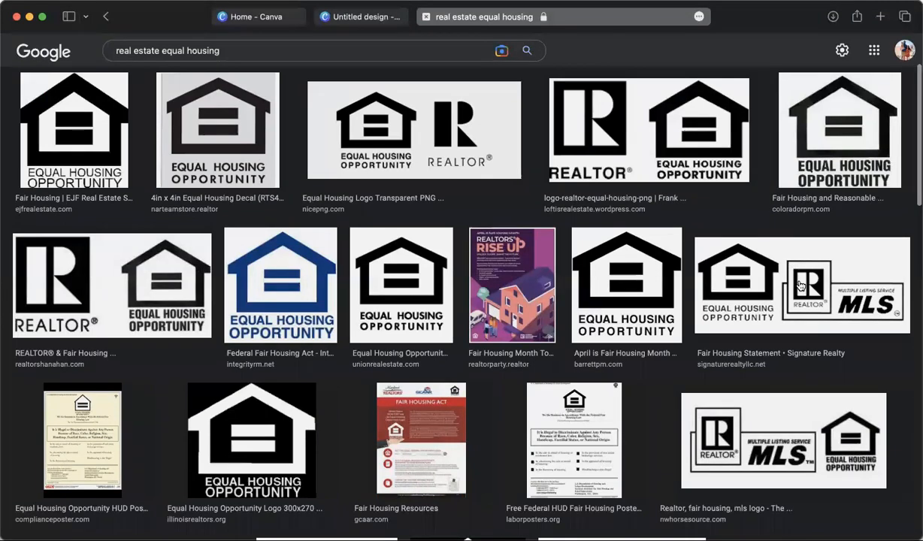
{"action": "scroll", "coordinate": [800, 286], "scroll_direction": "down", "scroll_amount": 3}
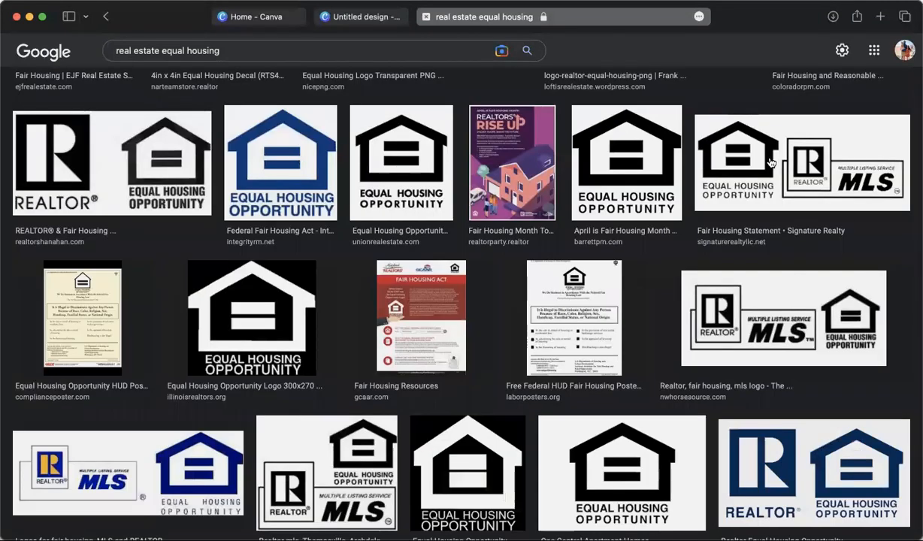
{"action": "left_click", "coordinate": [740, 157]}
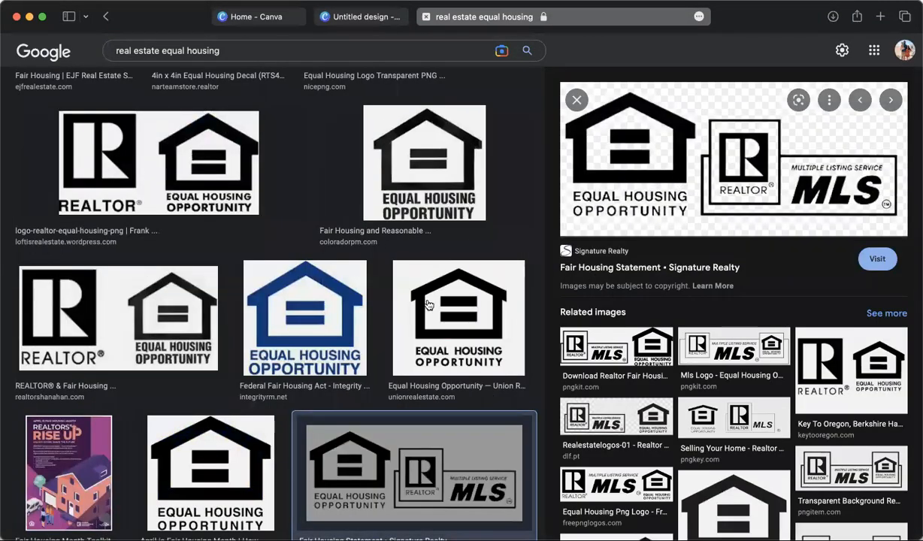
{"action": "left_click", "coordinate": [37, 344]}
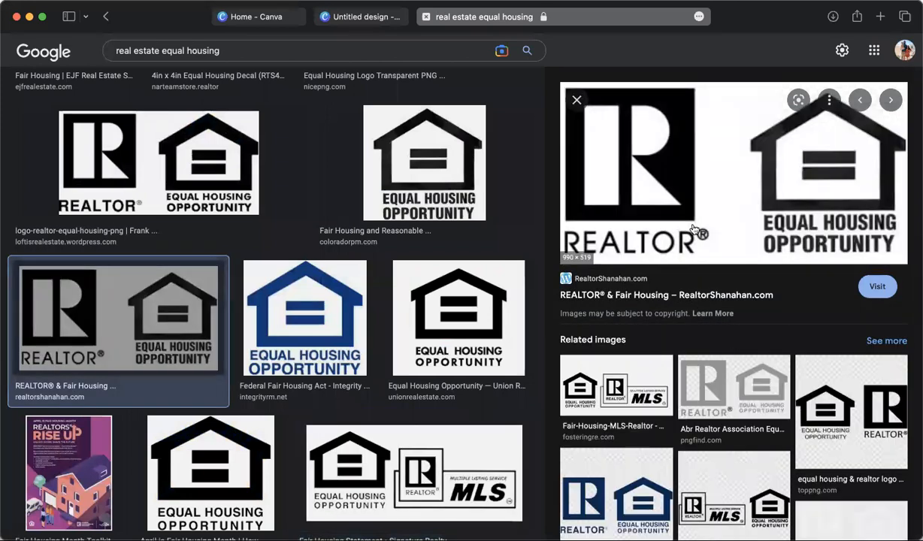
{"action": "right_click", "coordinate": [690, 154]}
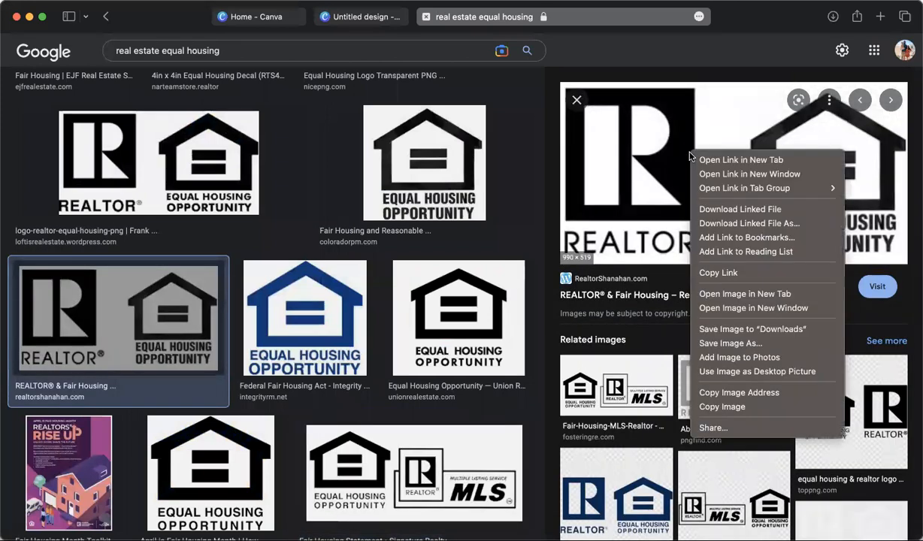
{"action": "left_click", "coordinate": [762, 330]}
Return to the Canva design, upload the saved REALTOR and Equal Housing Opportunity image, and add it to the page
{"action": "left_click", "coordinate": [359, 16]}
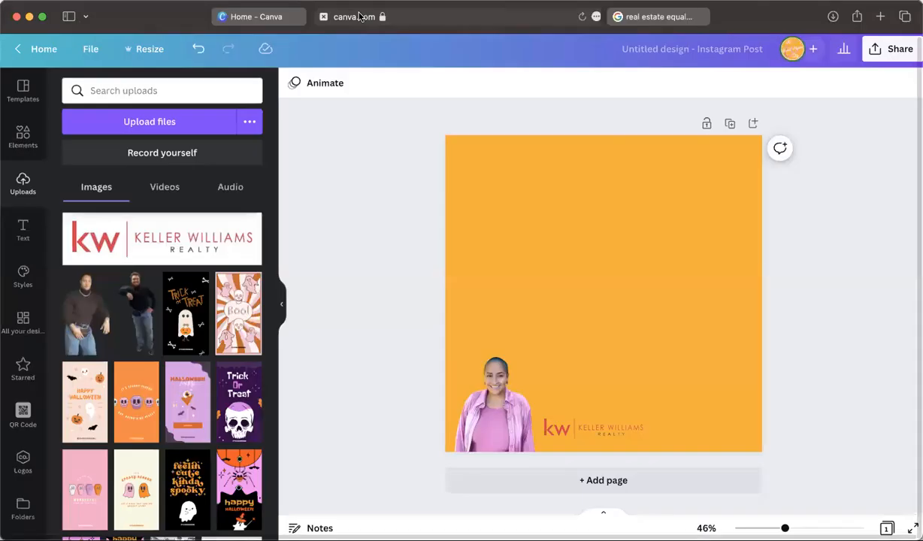
{"action": "left_click", "coordinate": [151, 118]}
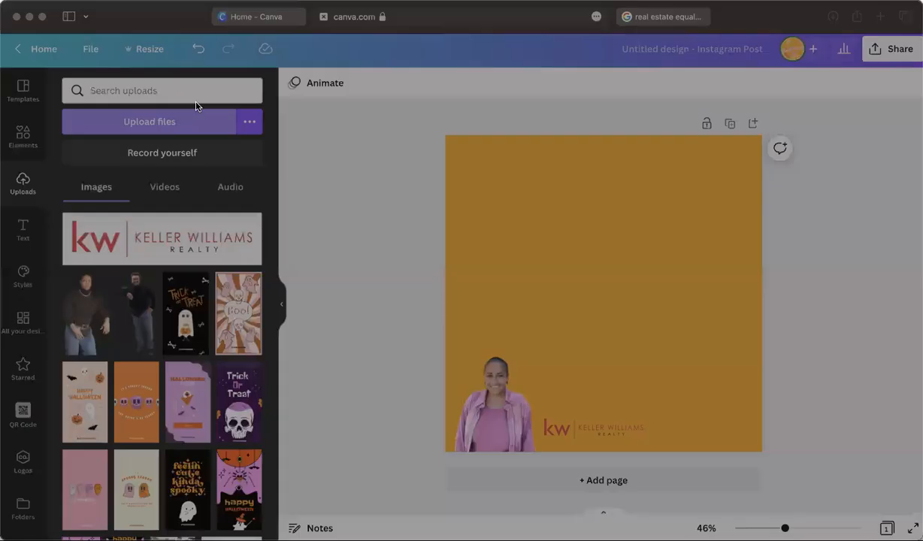
{"action": "double_click", "coordinate": [380, 215]}
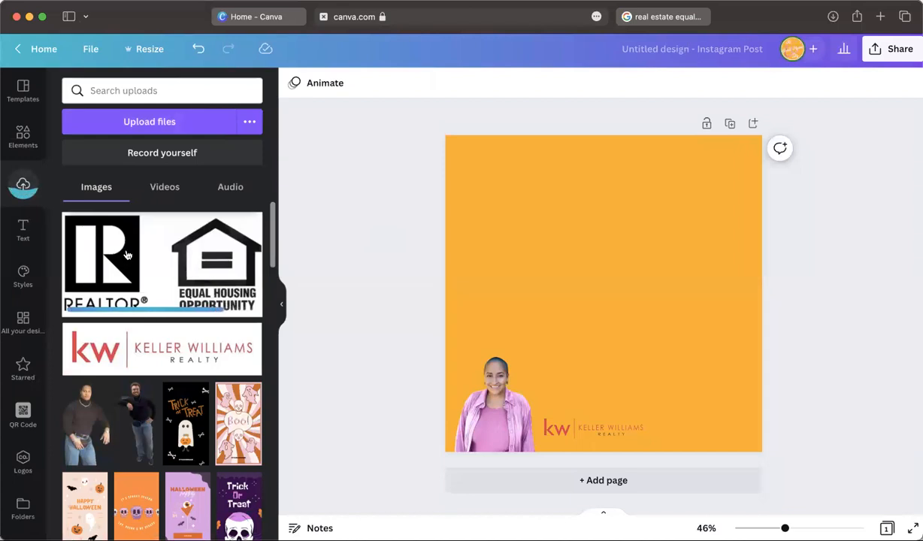
{"action": "left_click", "coordinate": [128, 255]}
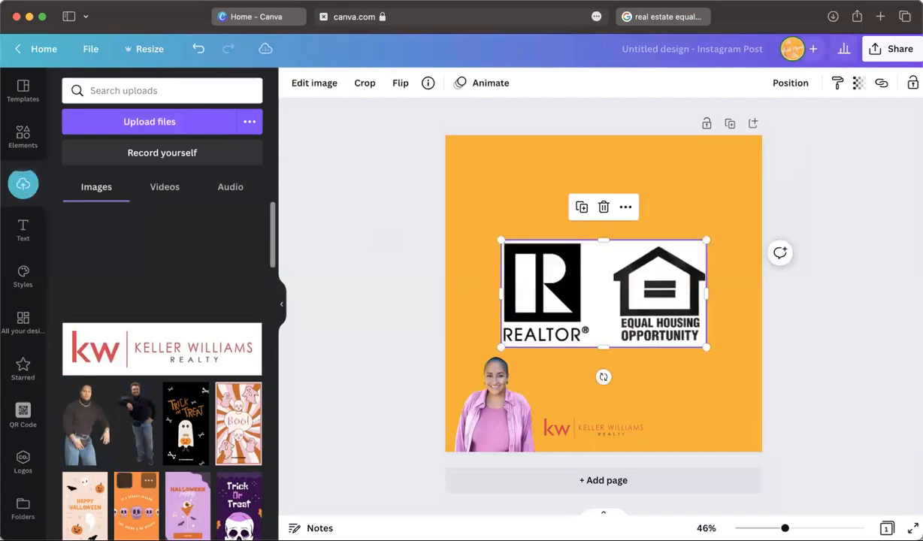
Try to remove the background from the REALTOR and Equal Housing Opportunity image with Background Remover
{"action": "left_click", "coordinate": [317, 84]}
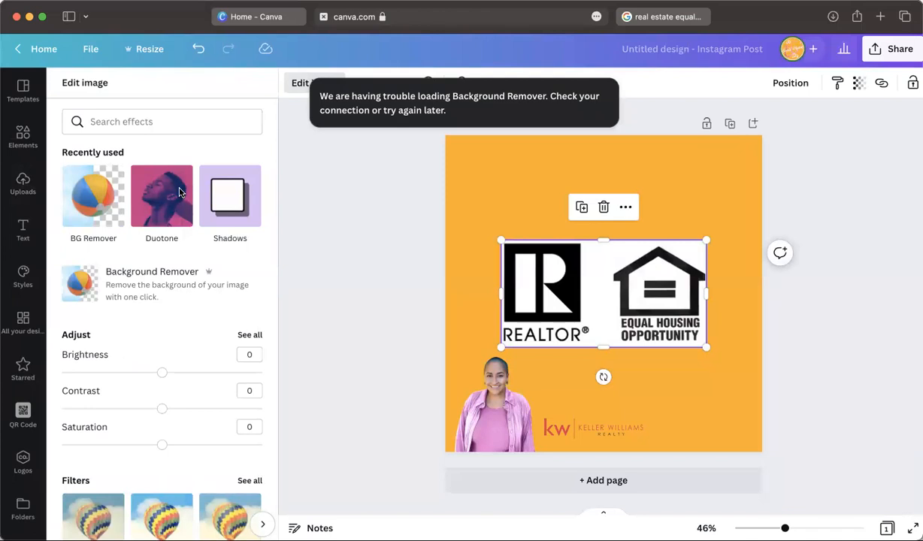
{"action": "left_click", "coordinate": [170, 279]}
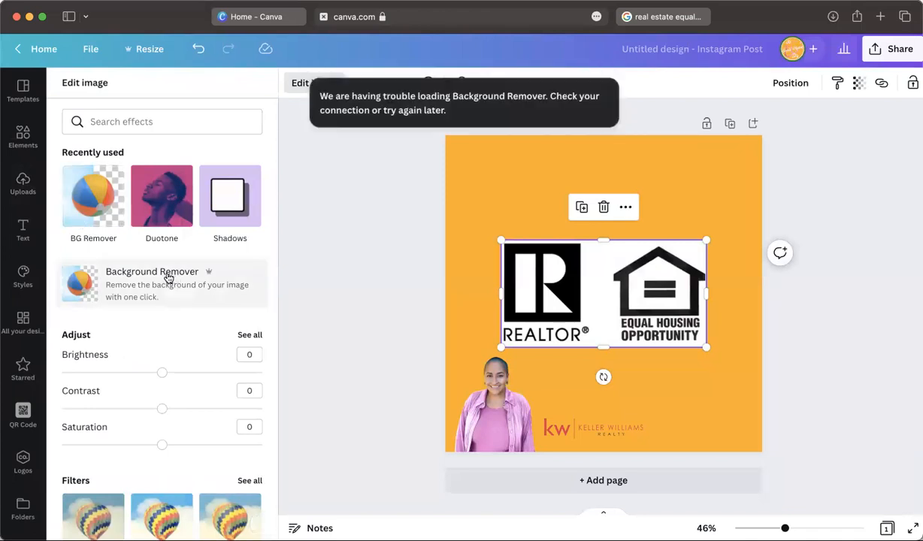
{"action": "left_click", "coordinate": [363, 226]}
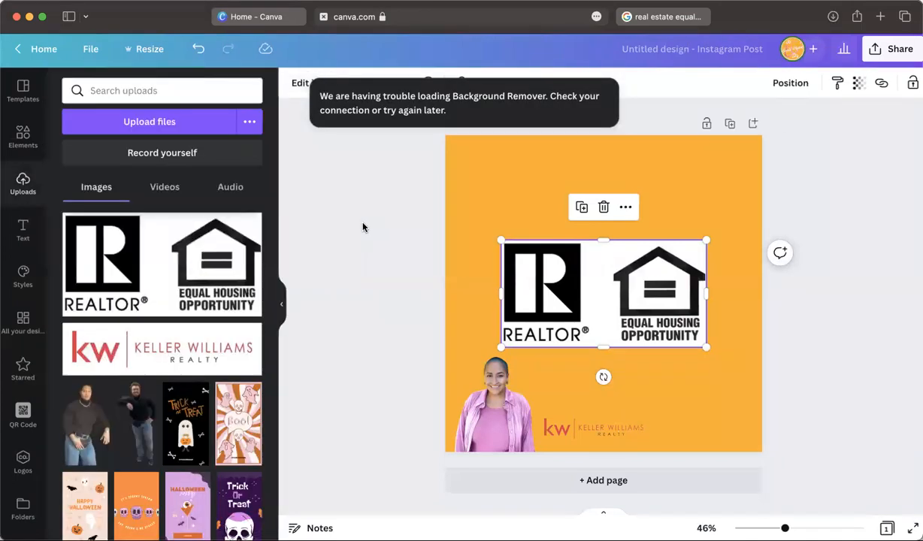
{"action": "left_click", "coordinate": [579, 316]}
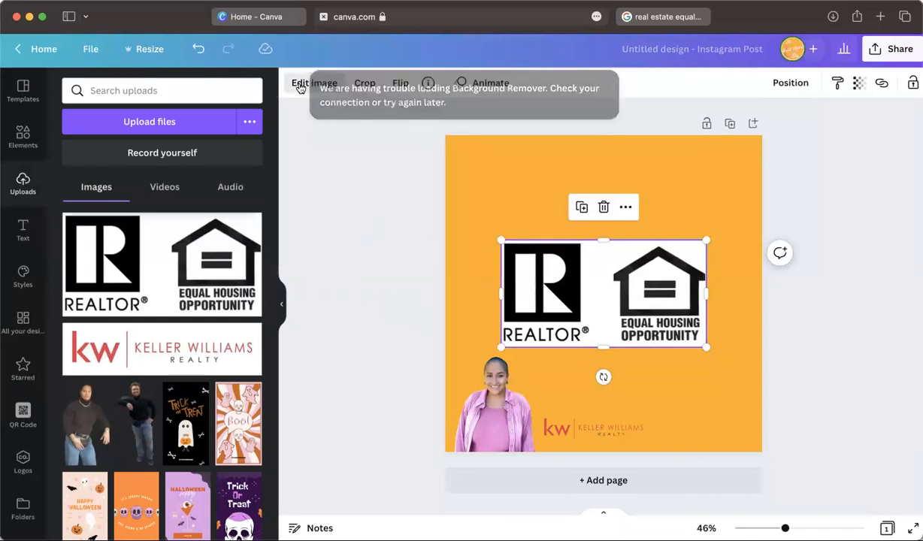
{"action": "left_click", "coordinate": [302, 82]}
{"action": "left_click", "coordinate": [107, 284]}
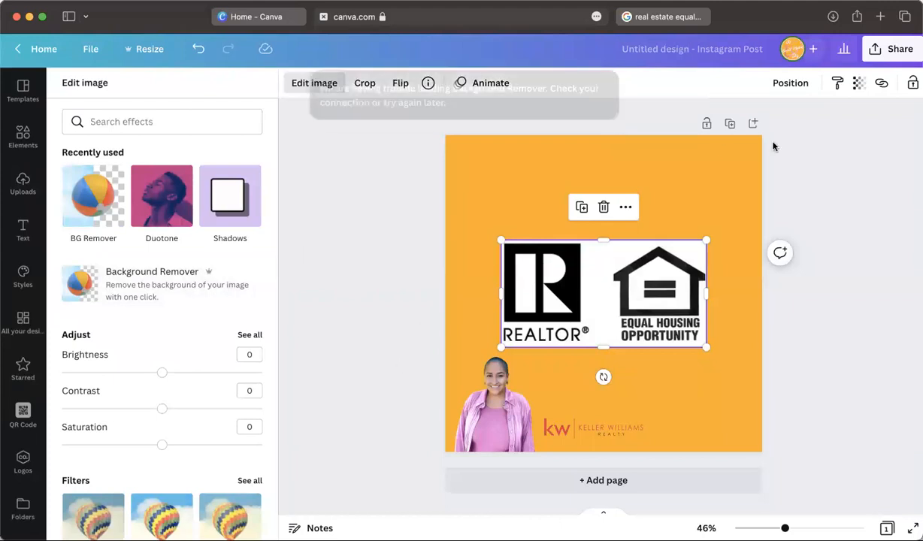
{"action": "left_click", "coordinate": [332, 257]}
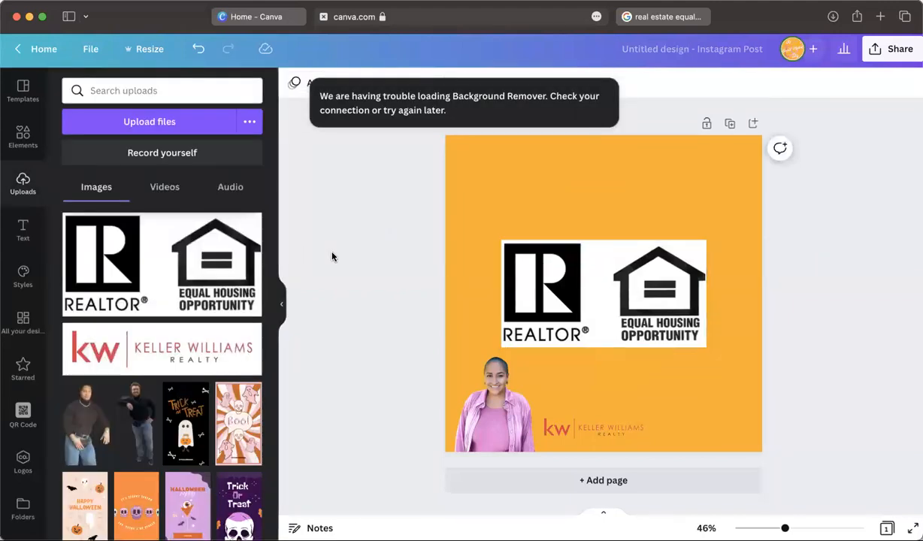
Delete the REALTOR and Equal Housing Opportunity image from the page
{"action": "left_click", "coordinate": [603, 351]}
{"action": "left_click", "coordinate": [587, 302]}
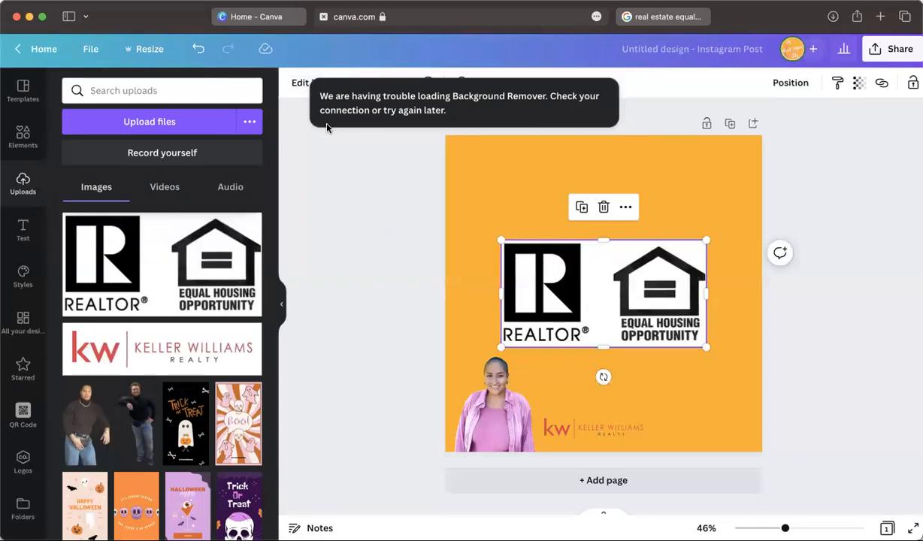
{"action": "left_click", "coordinate": [308, 83]}
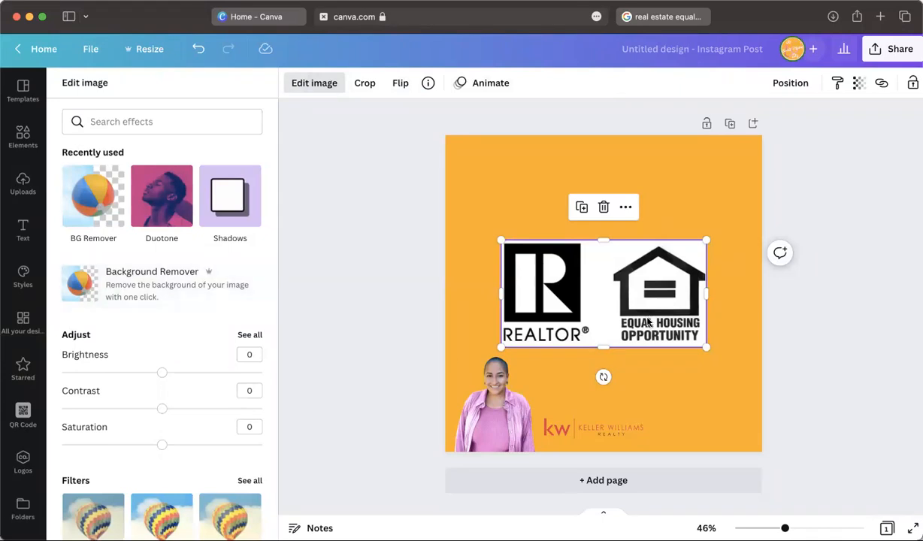
{"action": "key", "text": "Delete"}
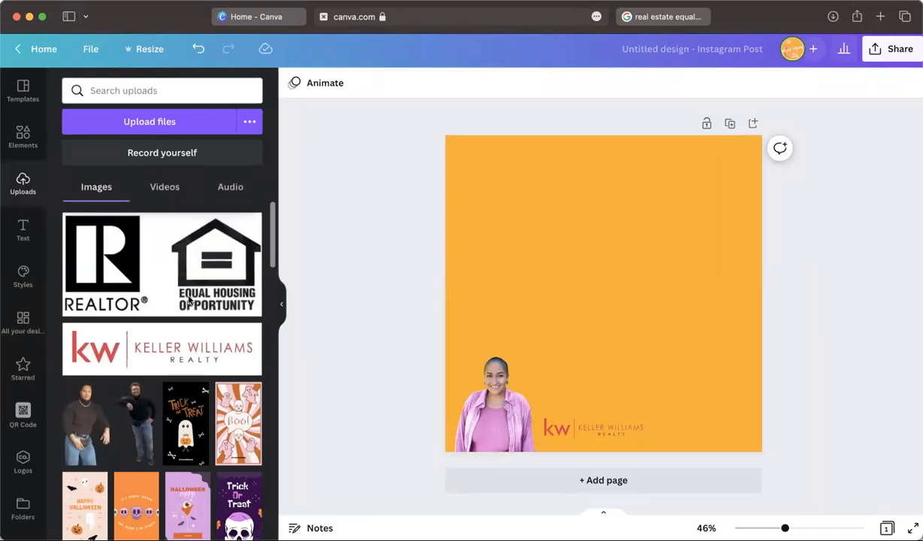
Add a heading text box, enlarge it to font size 82.7, and center it near the top of the page
{"action": "left_click", "coordinate": [28, 242]}
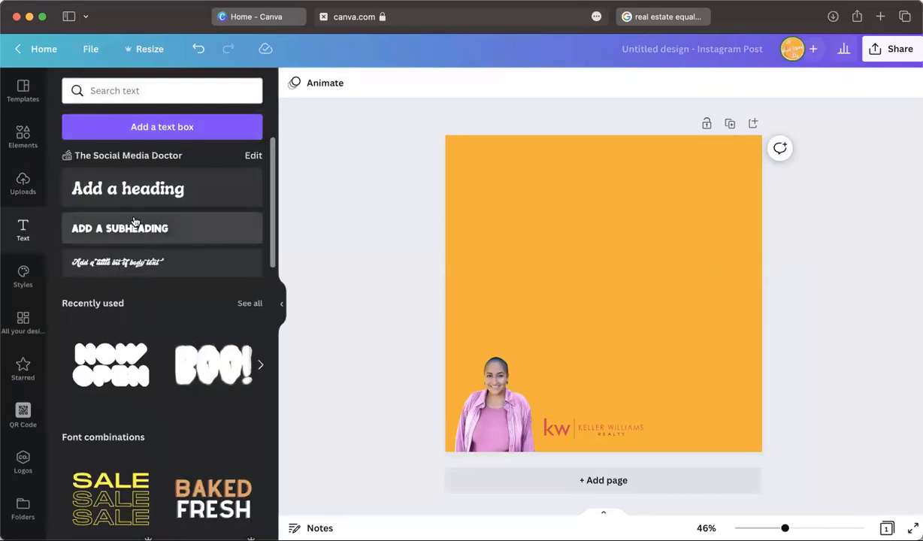
{"action": "left_click", "coordinate": [142, 193]}
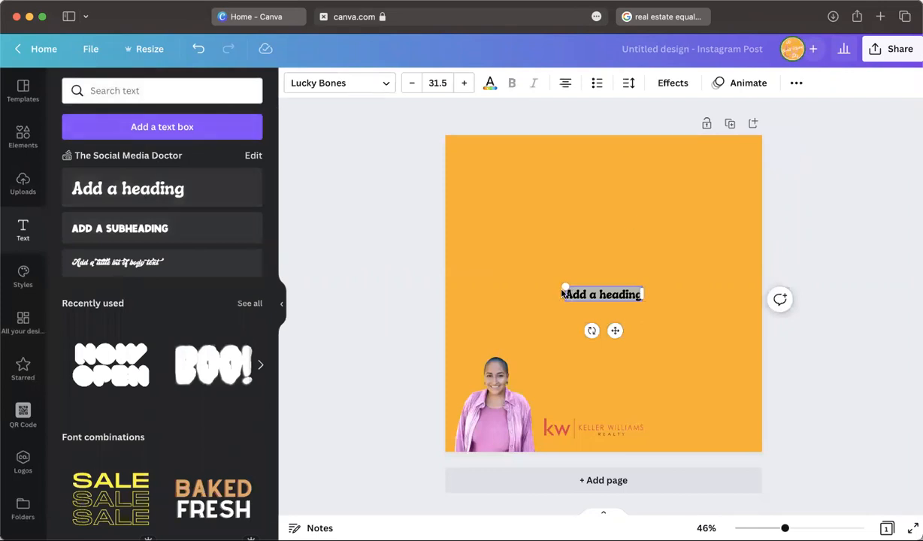
{"action": "left_click_drag", "start_coordinate": [559, 288], "coordinate": [440, 196]}
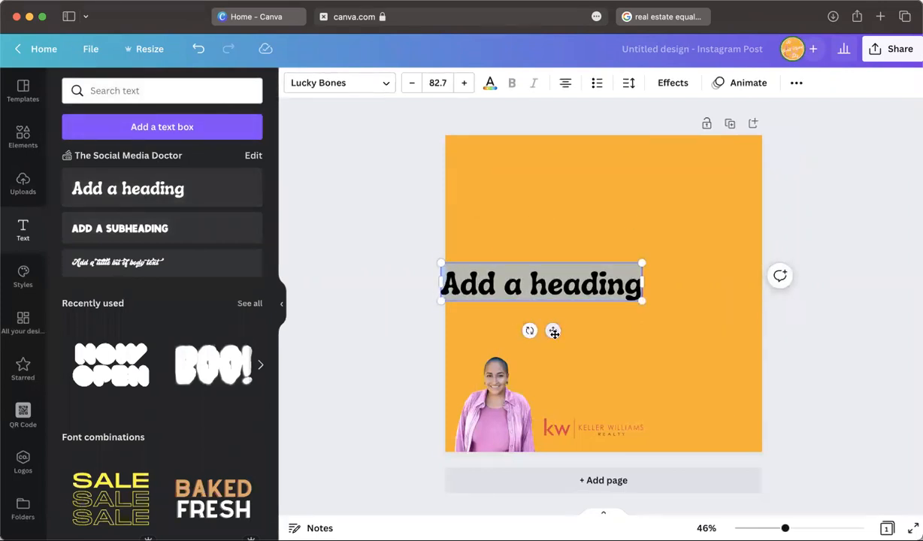
{"action": "left_click_drag", "start_coordinate": [567, 314], "coordinate": [612, 236]}
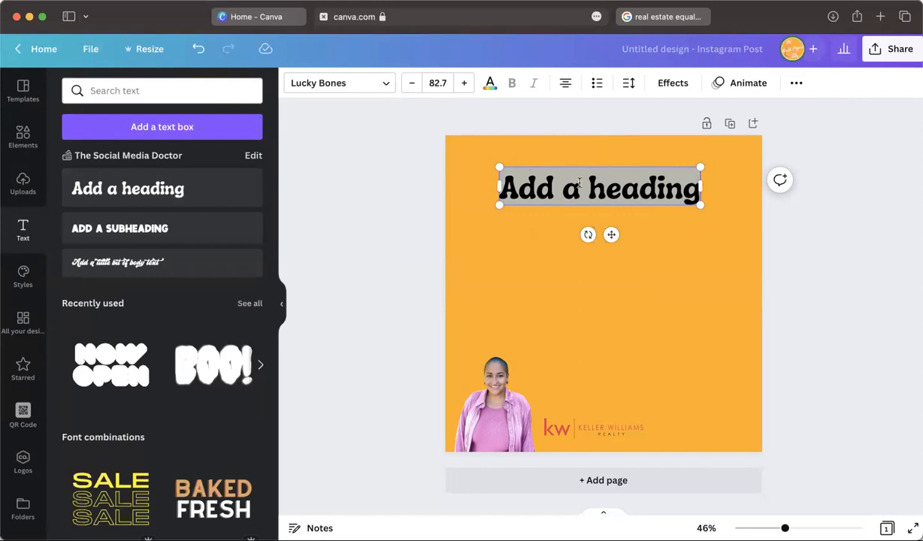
Browse the uploaded and popular fonts available for the selected heading
{"action": "left_click", "coordinate": [325, 86]}
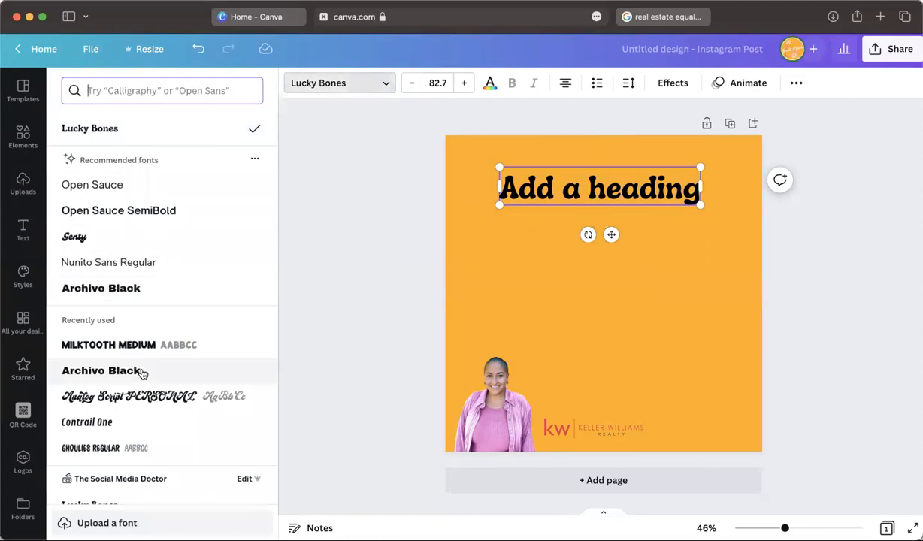
{"action": "scroll", "coordinate": [143, 375], "scroll_direction": "down", "scroll_amount": 10}
{"action": "scroll", "coordinate": [142, 375], "scroll_direction": "down", "scroll_amount": 15}
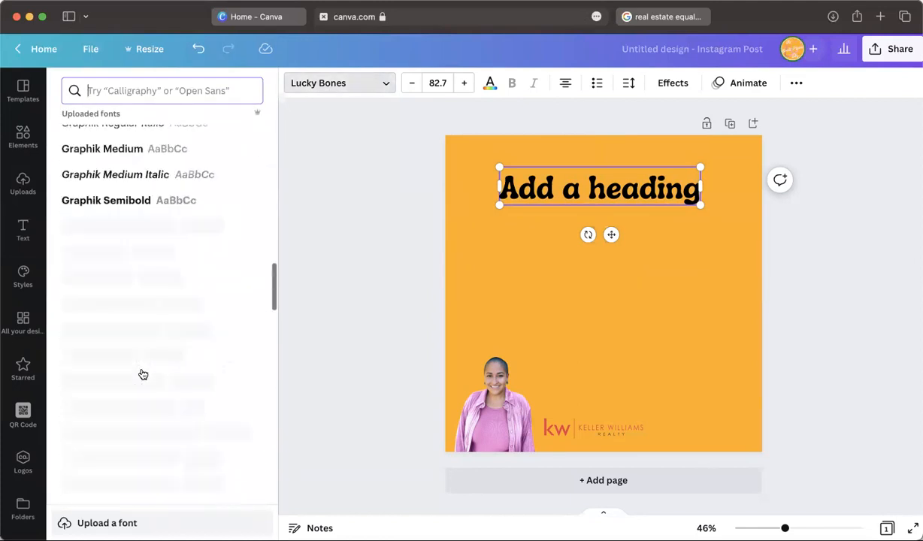
{"action": "scroll", "coordinate": [142, 375], "scroll_direction": "down", "scroll_amount": 15}
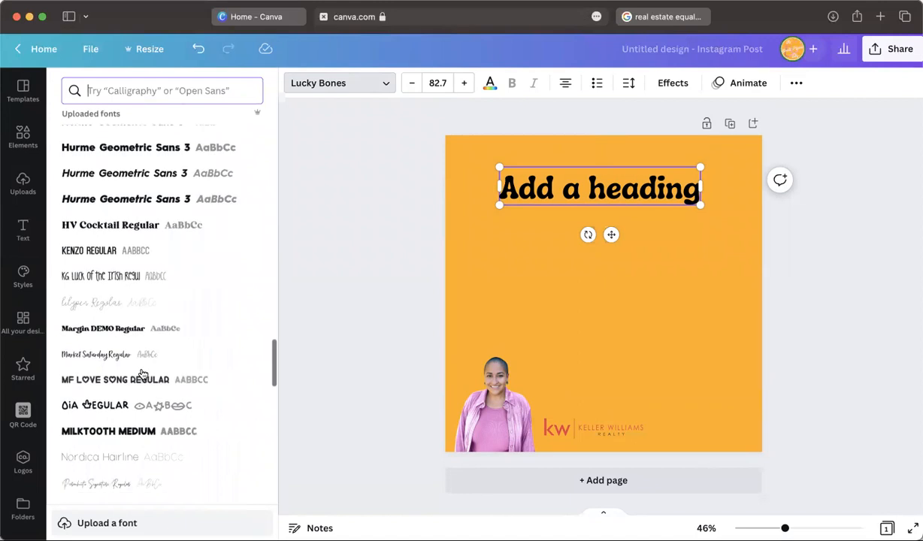
{"action": "scroll", "coordinate": [142, 375], "scroll_direction": "down", "scroll_amount": 6}
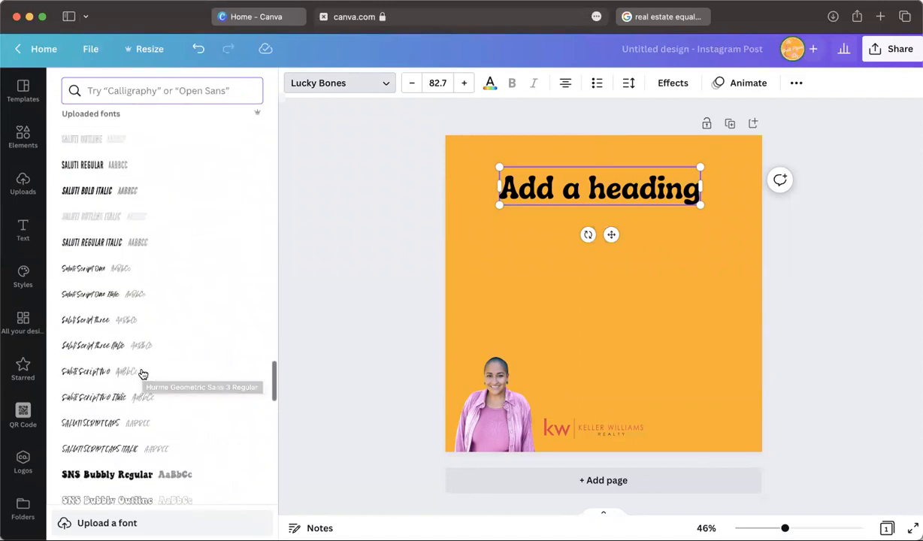
{"action": "scroll", "coordinate": [142, 375], "scroll_direction": "down", "scroll_amount": 2}
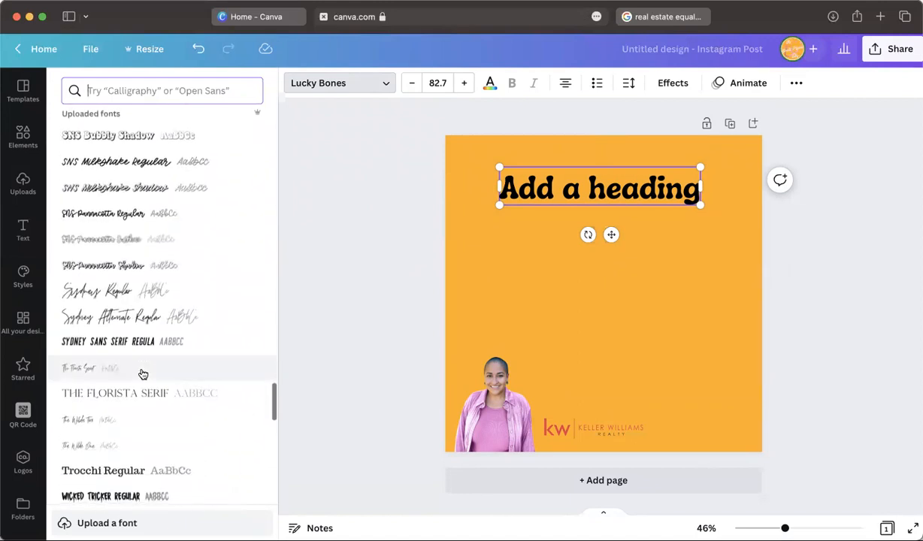
{"action": "scroll", "coordinate": [143, 374], "scroll_direction": "down", "scroll_amount": 5}
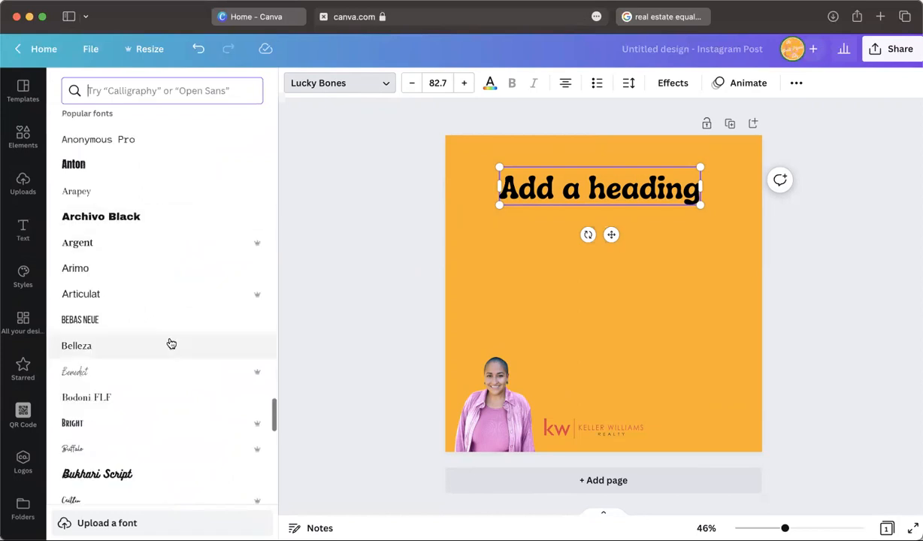
{"action": "scroll", "coordinate": [170, 344], "scroll_direction": "up", "scroll_amount": 3}
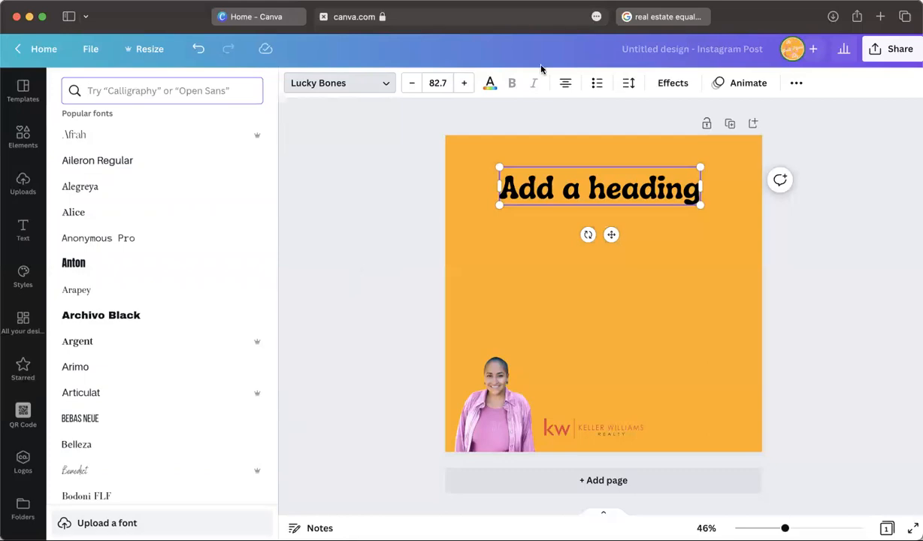
Switch to the Google image results, go to dafont.com from there, dismiss its cookie notice, and look through the recently added fonts
{"action": "left_click", "coordinate": [652, 18]}
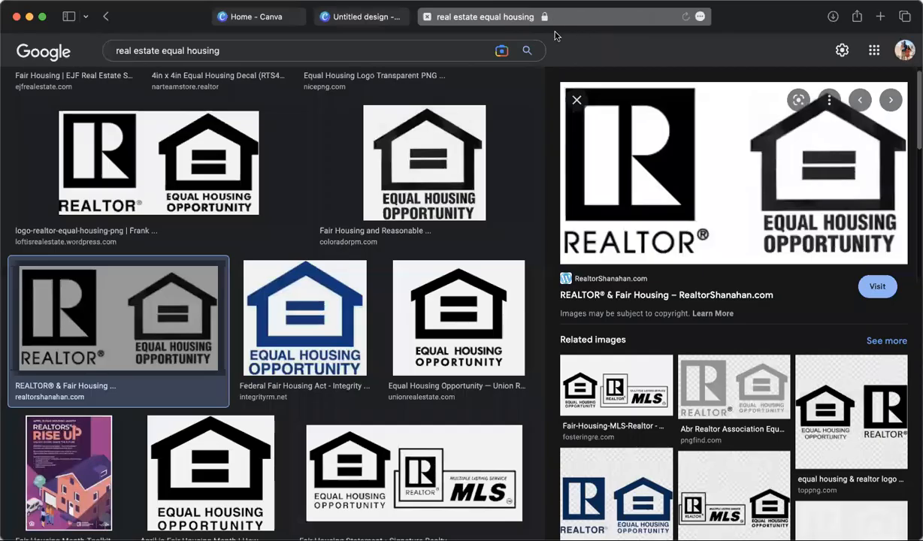
{"action": "left_click", "coordinate": [516, 17]}
{"action": "type", "text": "dafont"}
{"action": "key", "text": "Return"}
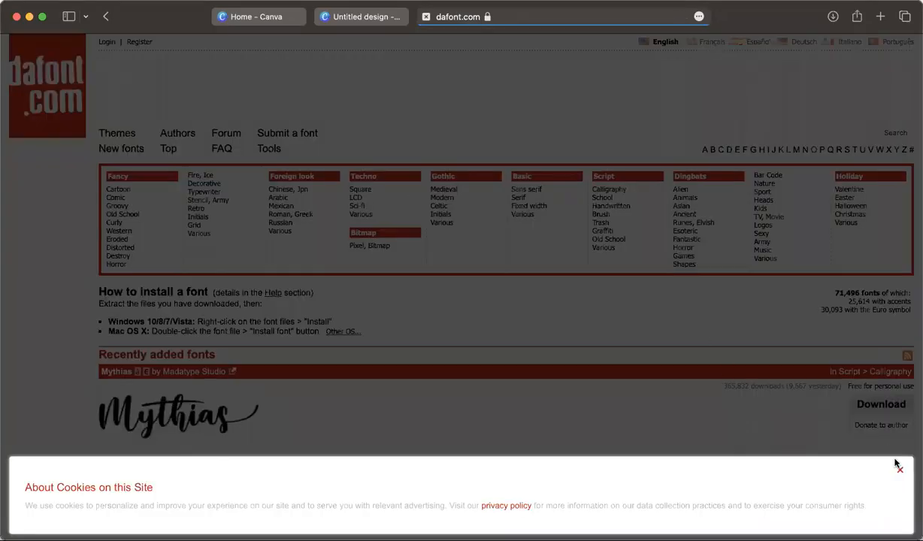
{"action": "left_click", "coordinate": [900, 469]}
{"action": "scroll", "coordinate": [522, 300], "scroll_direction": "down", "scroll_amount": 3}
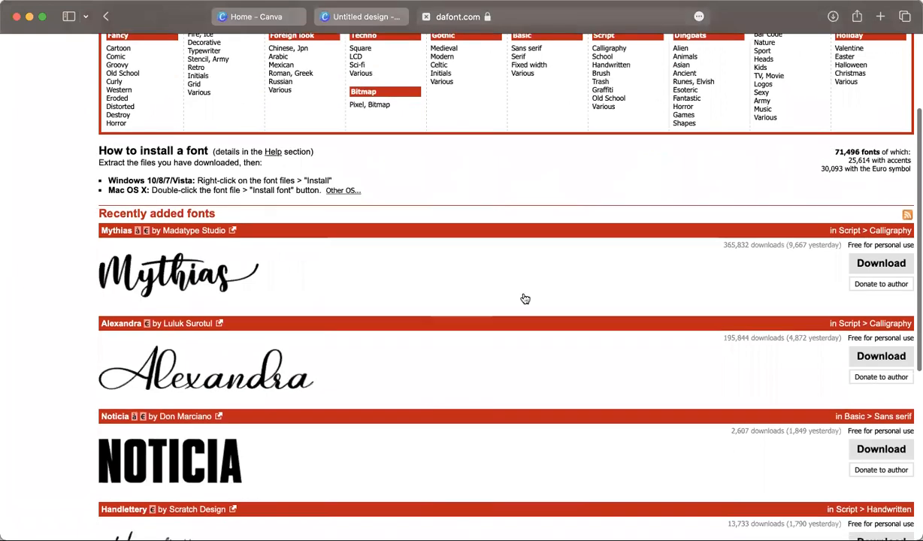
{"action": "scroll", "coordinate": [525, 299], "scroll_direction": "down", "scroll_amount": 5}
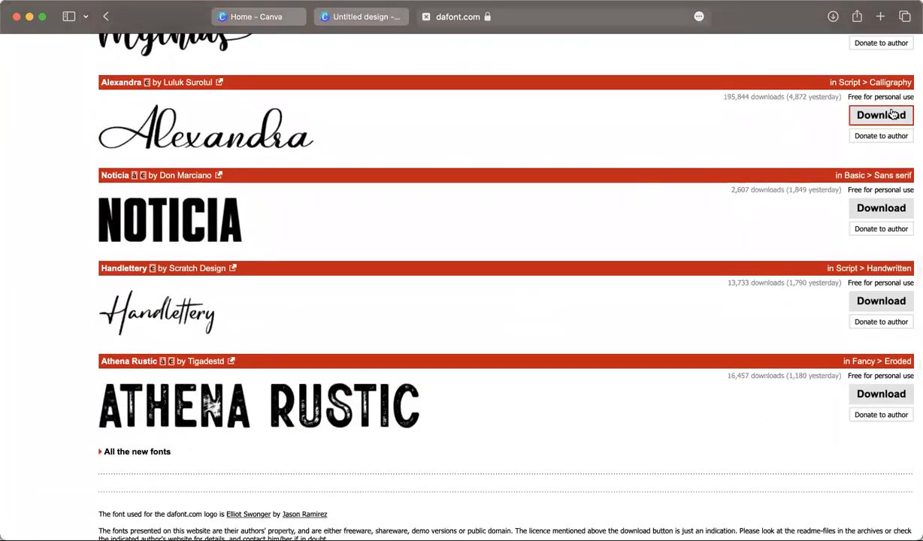
{"action": "scroll", "coordinate": [442, 244], "scroll_direction": "up", "scroll_amount": 8}
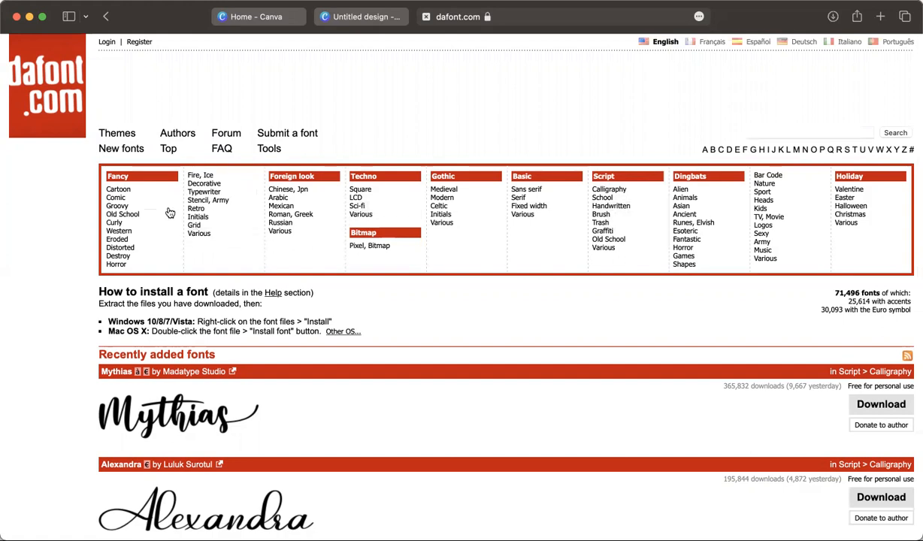
Open the Christmas category of holiday fonts on dafont.com and look through the listed fonts
{"action": "left_click", "coordinate": [811, 132]}
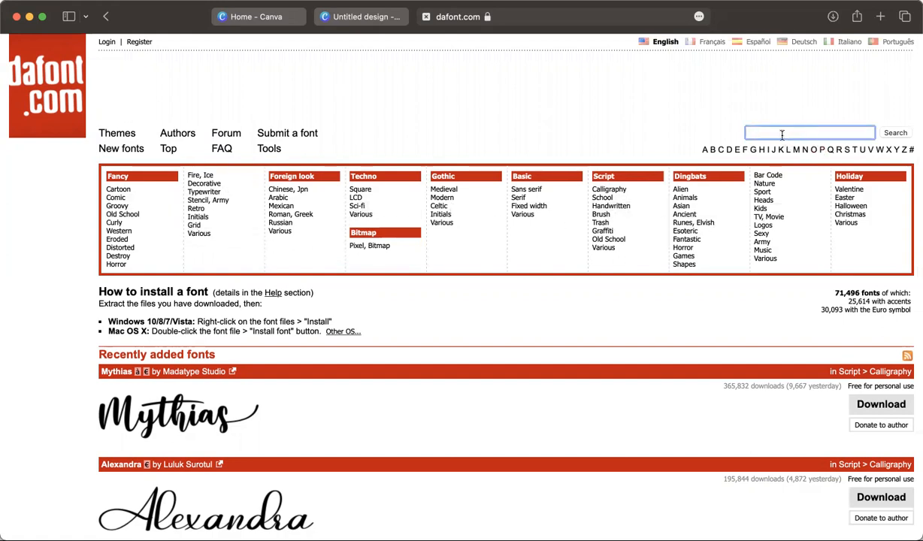
{"action": "left_click", "coordinate": [858, 216]}
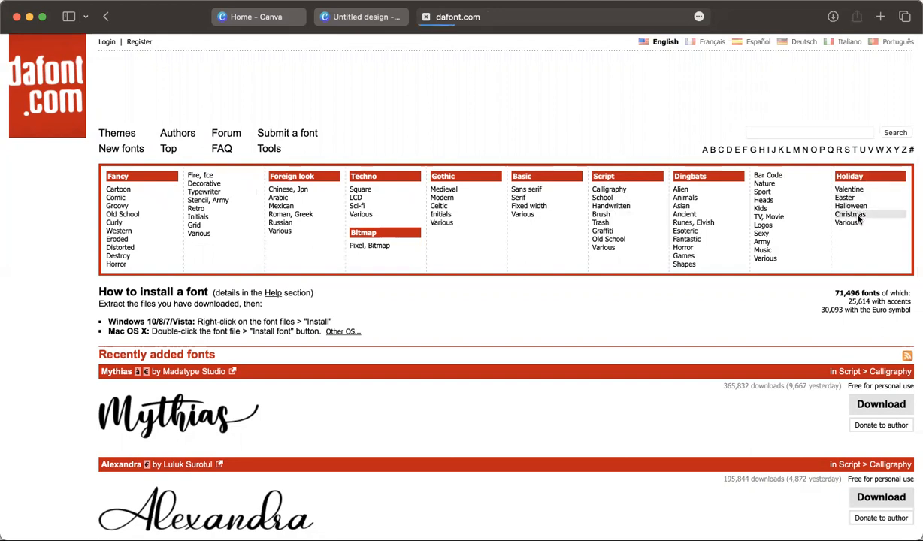
{"action": "scroll", "coordinate": [249, 346], "scroll_direction": "down", "scroll_amount": 5}
{"action": "scroll", "coordinate": [252, 338], "scroll_direction": "down", "scroll_amount": 10}
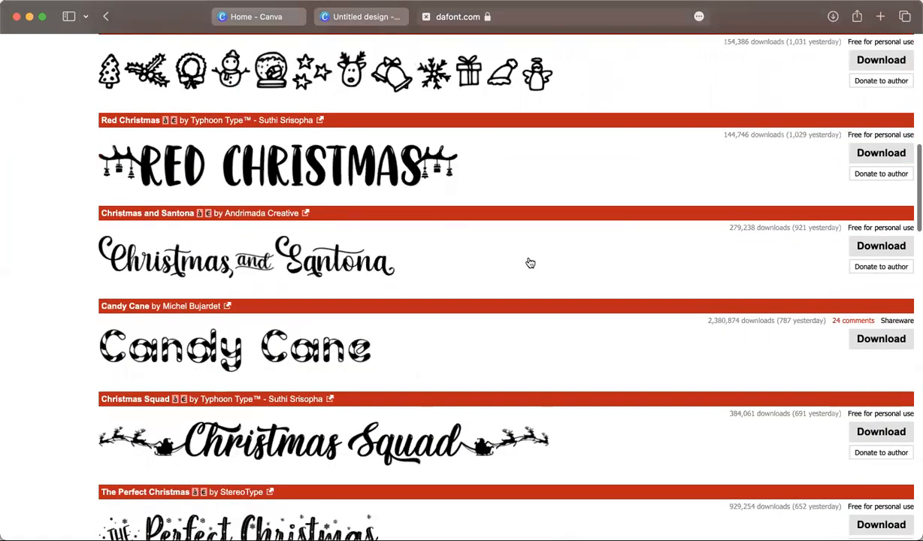
{"action": "scroll", "coordinate": [612, 425], "scroll_direction": "down", "scroll_amount": 5}
{"action": "scroll", "coordinate": [612, 426], "scroll_direction": "down", "scroll_amount": 10}
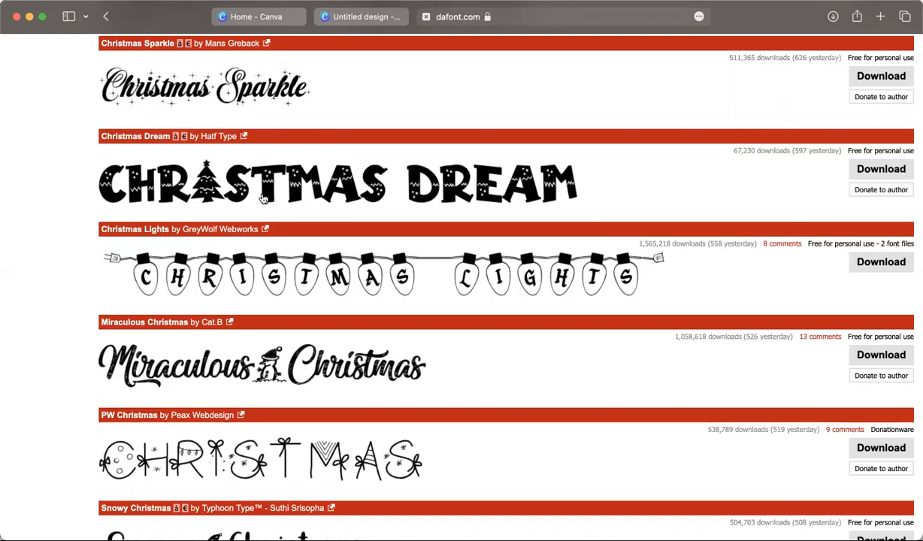
{"action": "scroll", "coordinate": [294, 353], "scroll_direction": "down", "scroll_amount": 5}
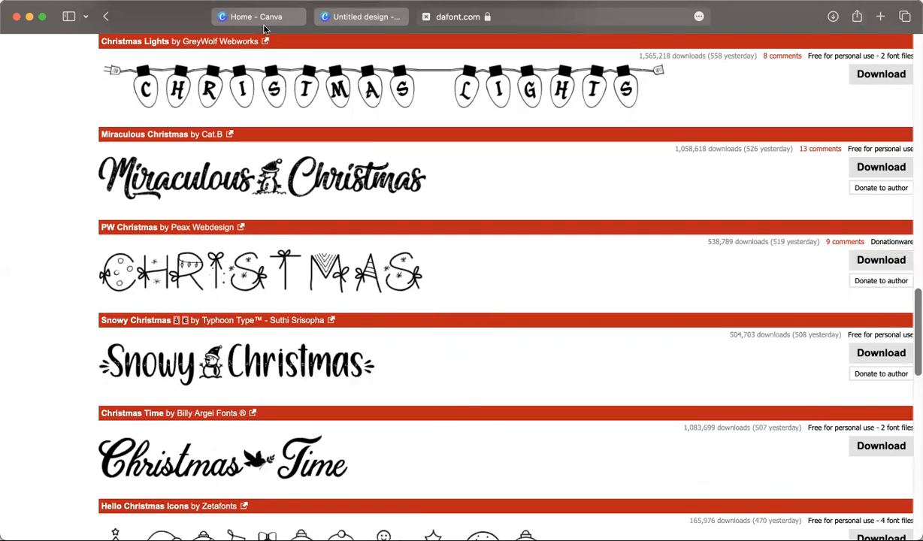
Return to the Canva design, view the font upload dialog without uploading anything, and look through the uploaded fonts
{"action": "left_click", "coordinate": [366, 18]}
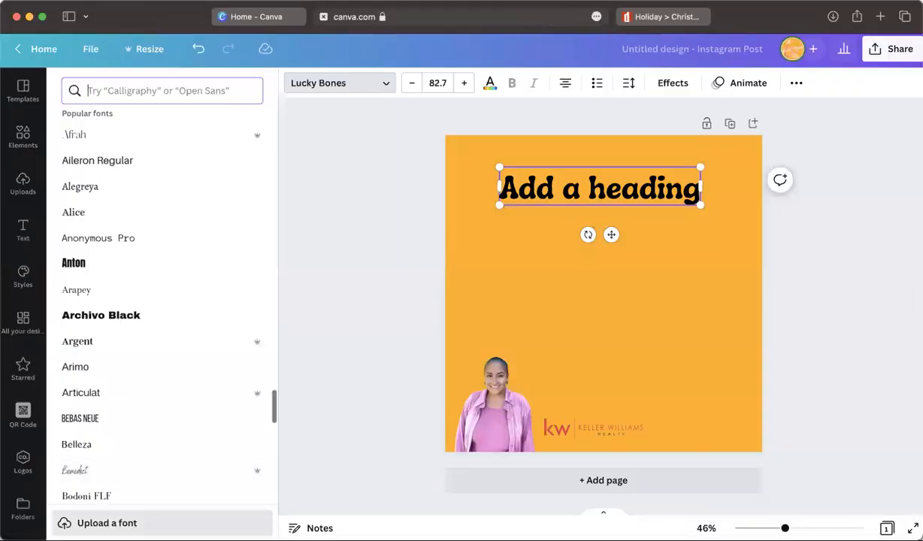
{"action": "left_click", "coordinate": [162, 524]}
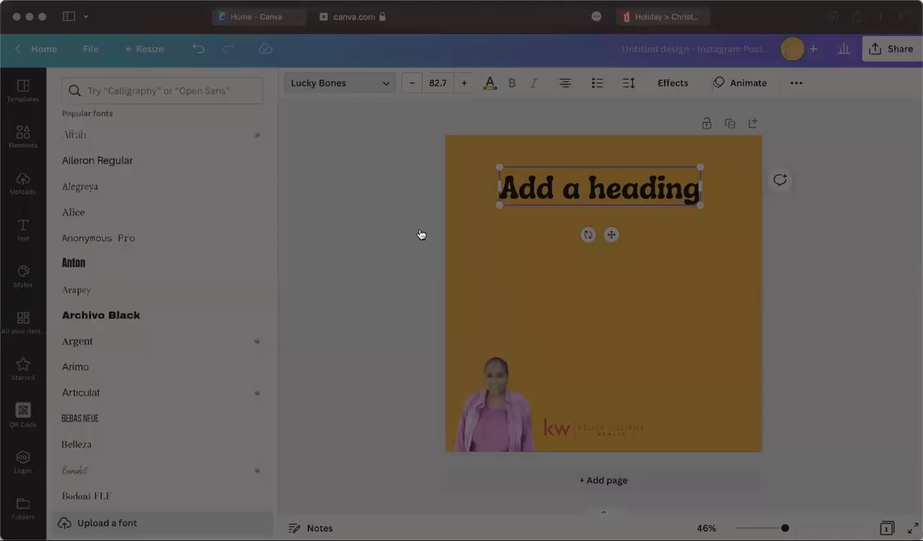
{"action": "left_click", "coordinate": [606, 393]}
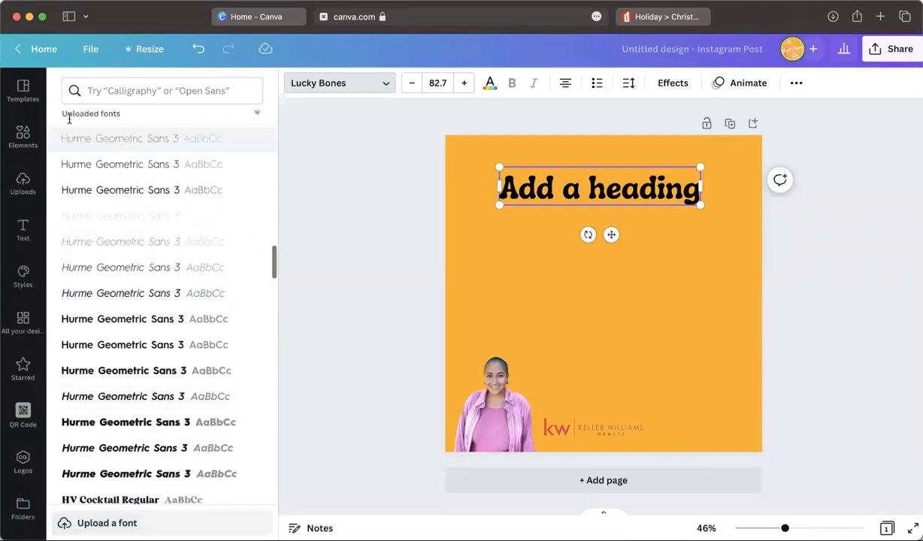
{"action": "scroll", "coordinate": [117, 140], "scroll_direction": "up", "scroll_amount": 10}
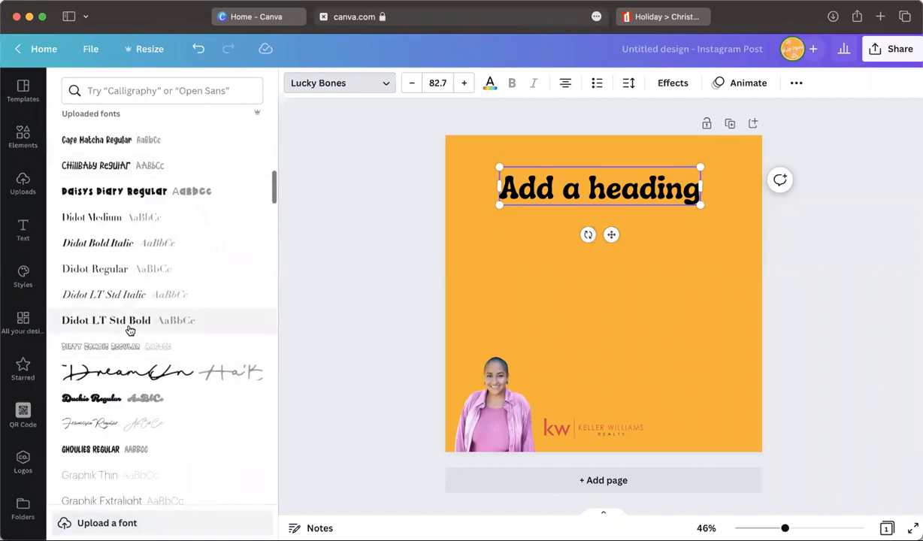
{"action": "scroll", "coordinate": [130, 329], "scroll_direction": "up", "scroll_amount": 10}
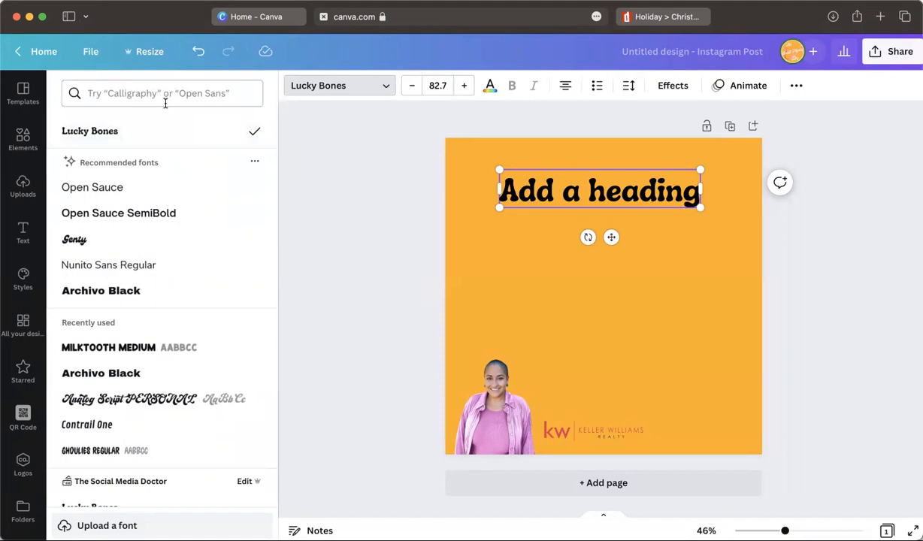
Search the fonts for "halloween" and apply the Jeepers font to the heading
{"action": "left_click", "coordinate": [136, 92]}
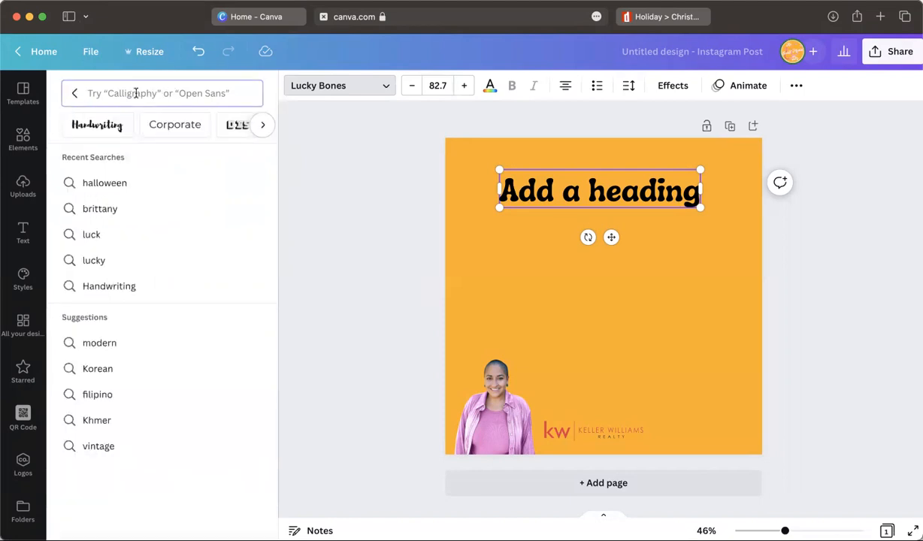
{"action": "left_click", "coordinate": [91, 185]}
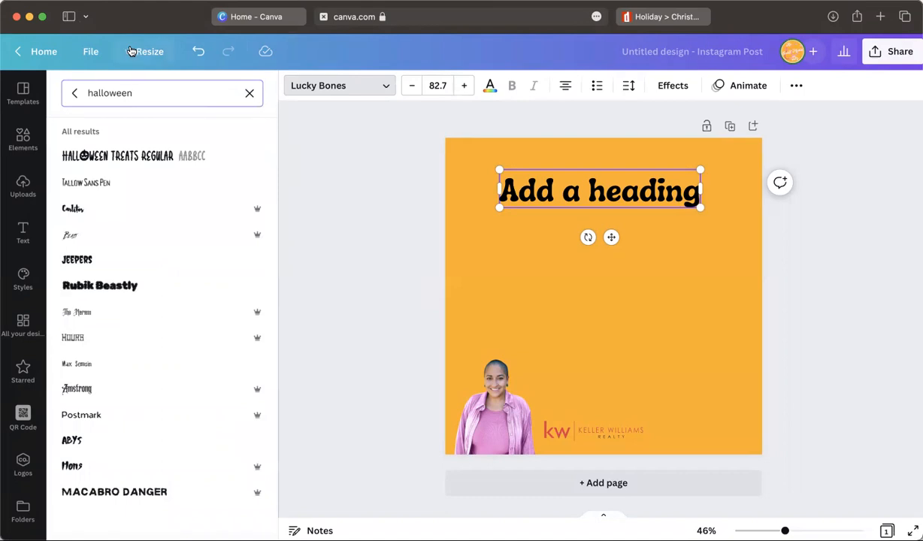
{"action": "scroll", "coordinate": [130, 252], "scroll_direction": "down", "scroll_amount": 5}
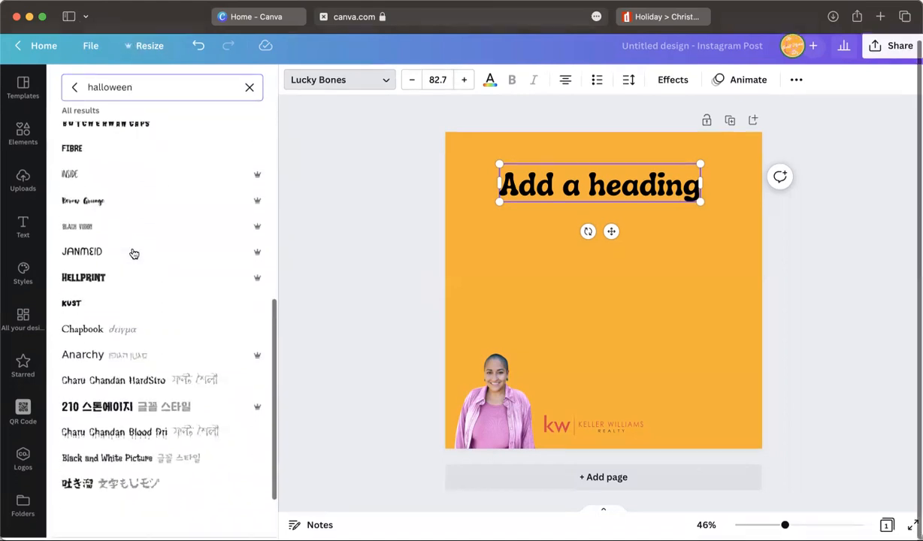
{"action": "scroll", "coordinate": [122, 258], "scroll_direction": "up", "scroll_amount": 1}
{"action": "scroll", "coordinate": [122, 258], "scroll_direction": "down", "scroll_amount": 1}
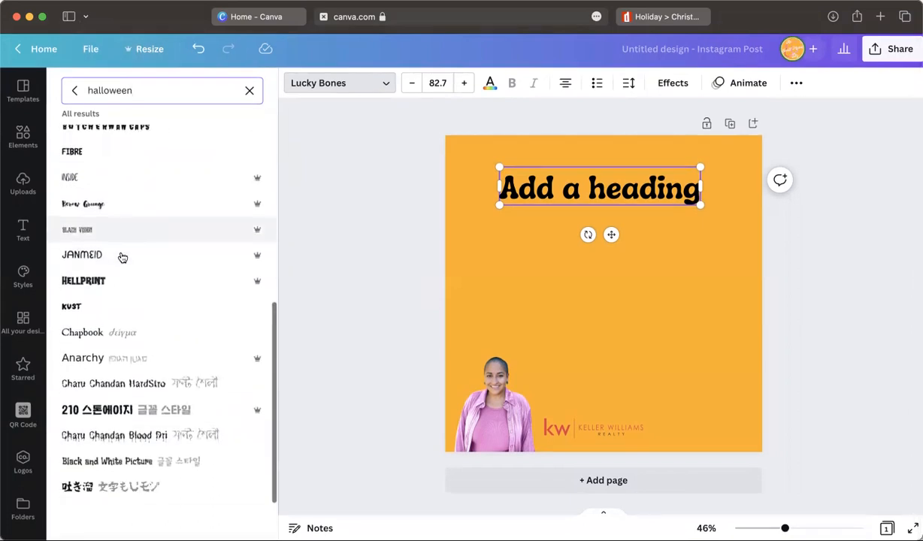
{"action": "scroll", "coordinate": [98, 357], "scroll_direction": "up", "scroll_amount": 10}
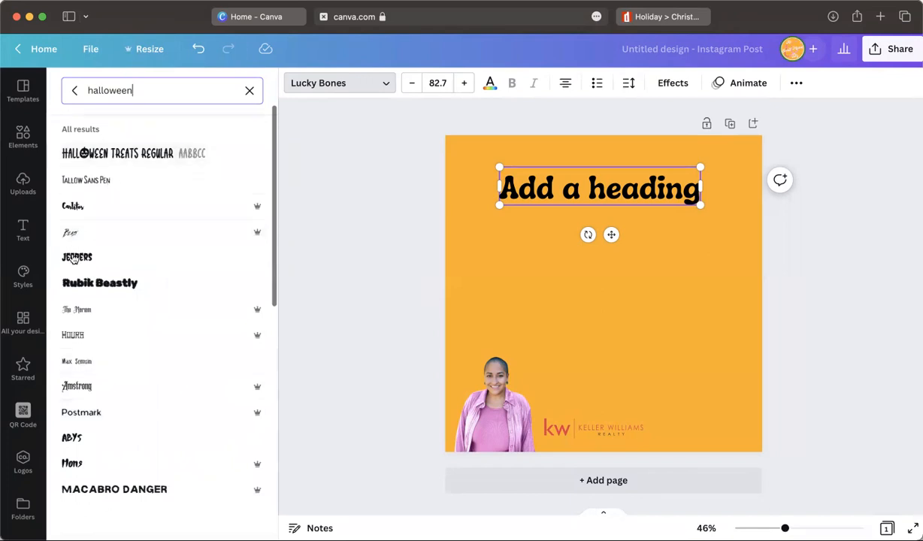
{"action": "left_click", "coordinate": [70, 261]}
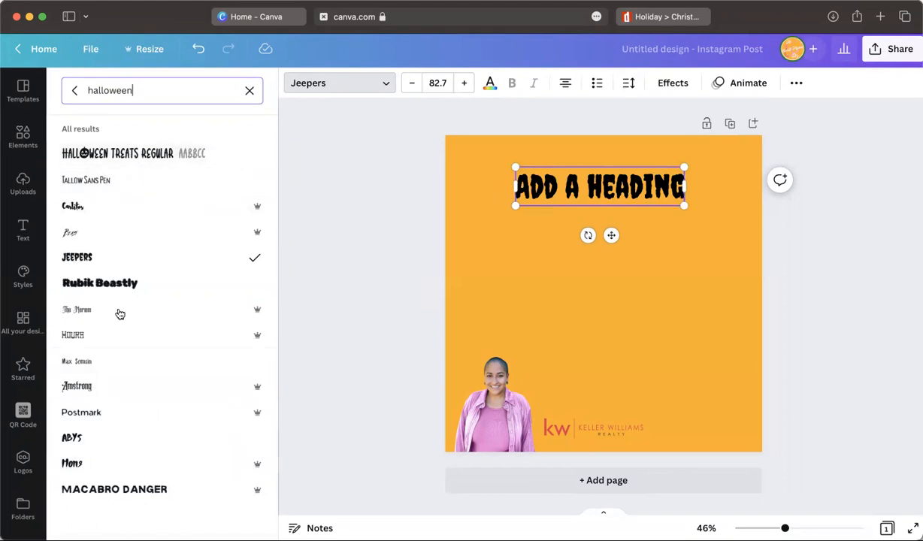
Search the fonts for "modern", try Kingred Modern on the heading, and set its font to Vintage Modern
{"action": "left_click", "coordinate": [250, 91]}
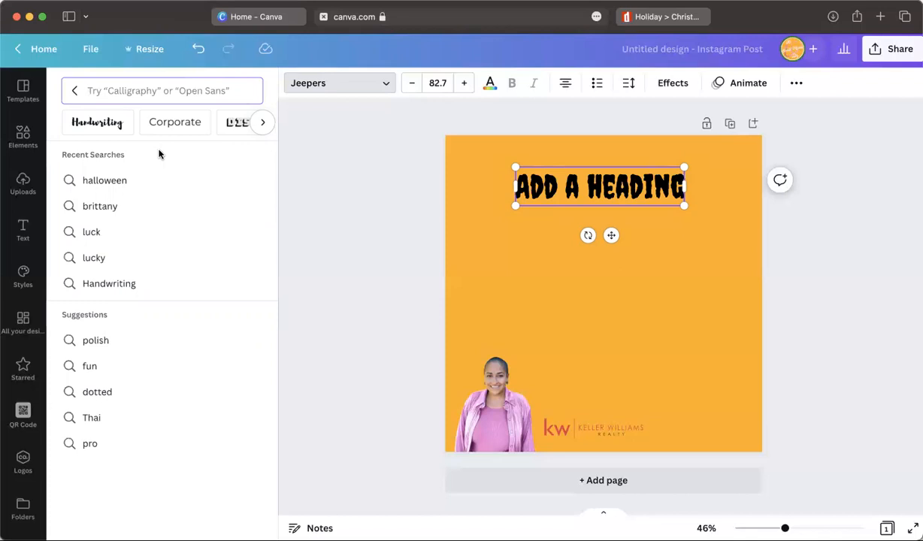
{"action": "type", "text": "modern"}
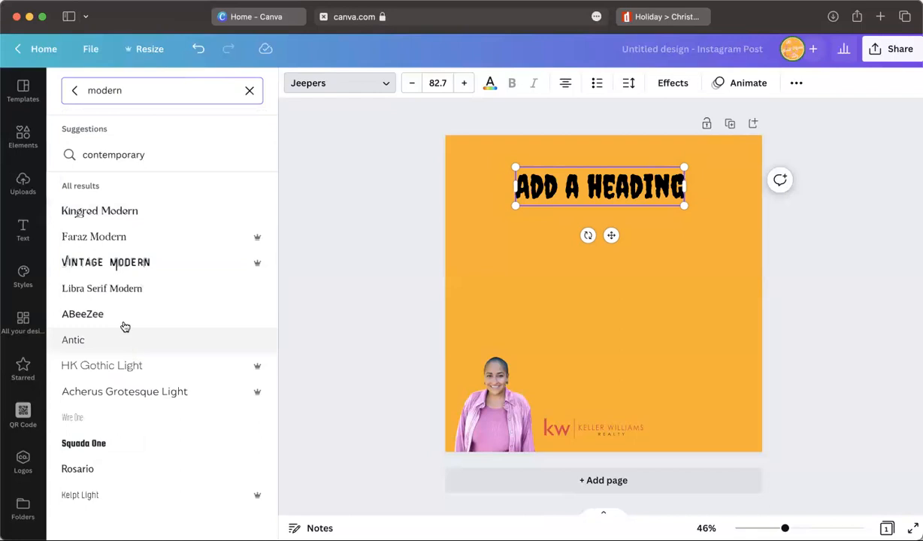
{"action": "left_click", "coordinate": [118, 209]}
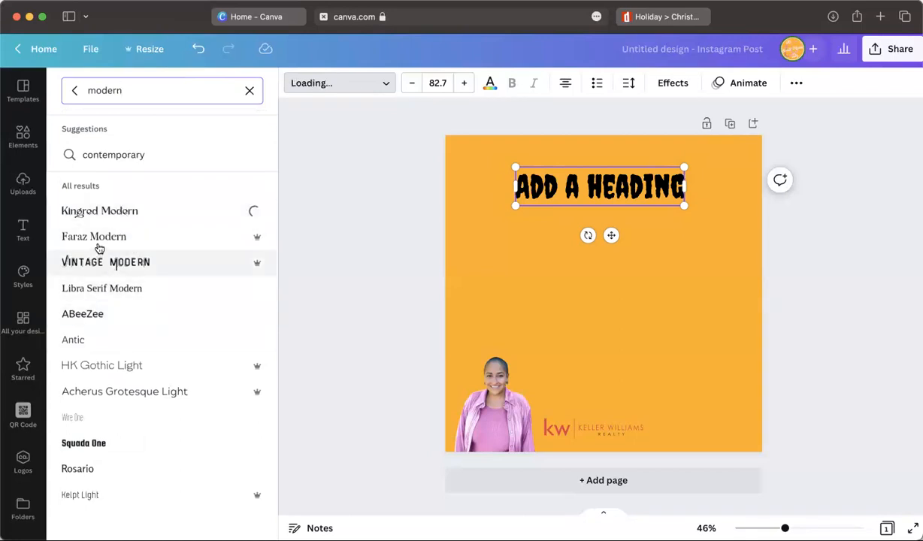
{"action": "left_click", "coordinate": [154, 269]}
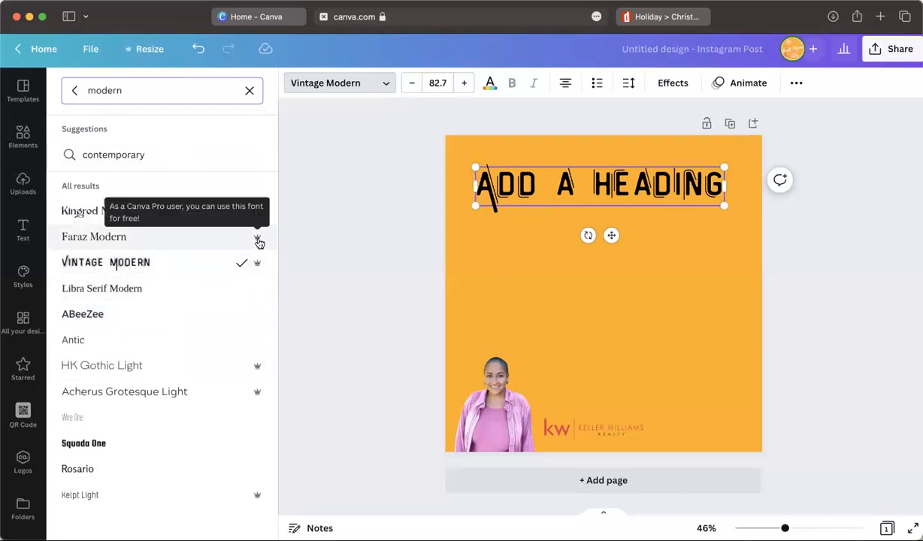
Look through the "modern" font results, return to the full font list and apply the Genty font to the heading
{"action": "scroll", "coordinate": [194, 389], "scroll_direction": "down", "scroll_amount": 5}
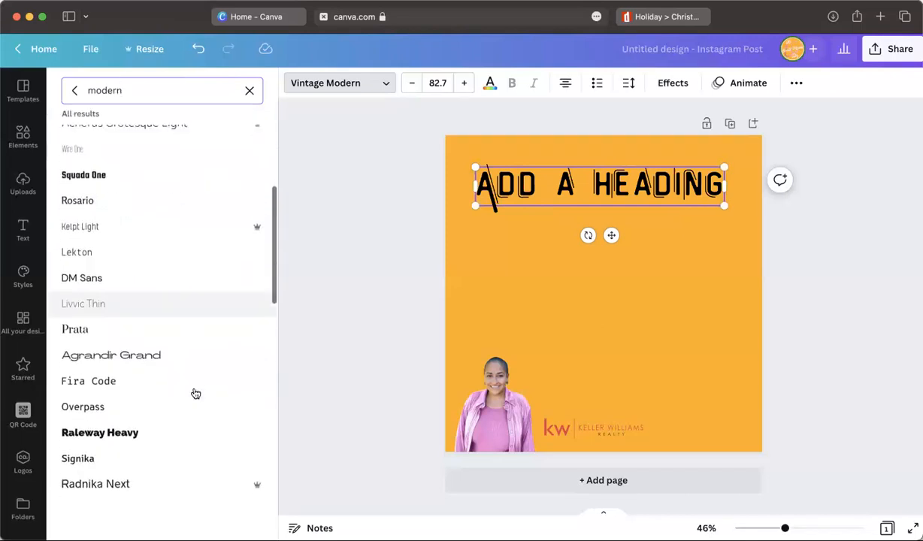
{"action": "scroll", "coordinate": [95, 445], "scroll_direction": "down", "scroll_amount": 3}
{"action": "scroll", "coordinate": [98, 448], "scroll_direction": "down", "scroll_amount": 3}
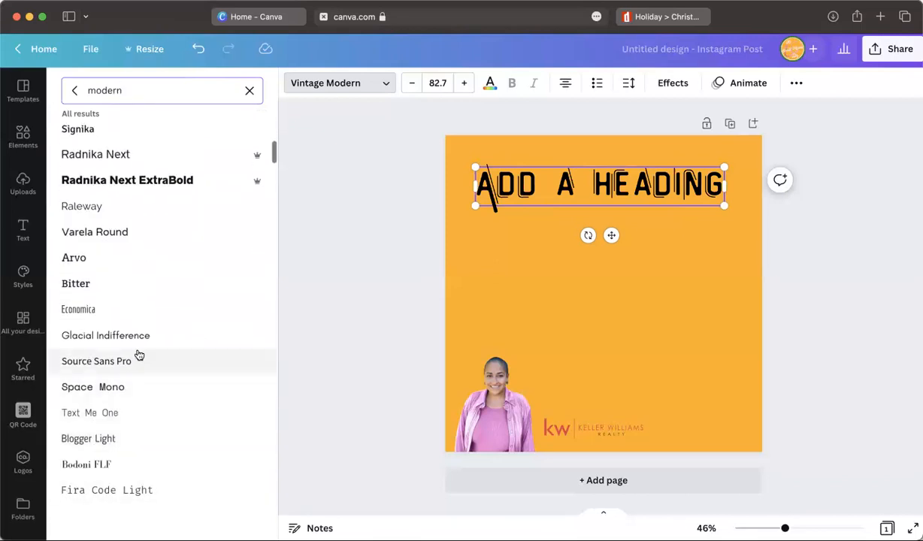
{"action": "scroll", "coordinate": [139, 355], "scroll_direction": "down", "scroll_amount": 5}
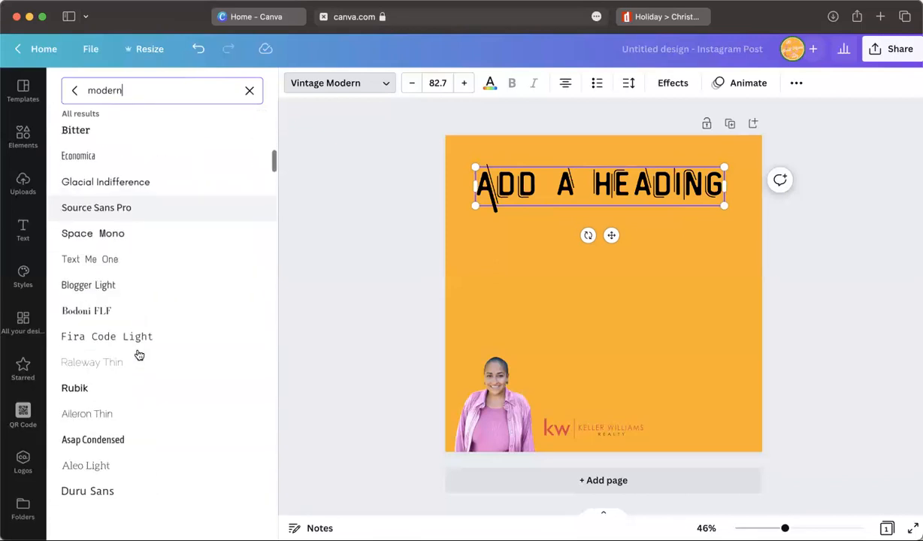
{"action": "left_click", "coordinate": [74, 90]}
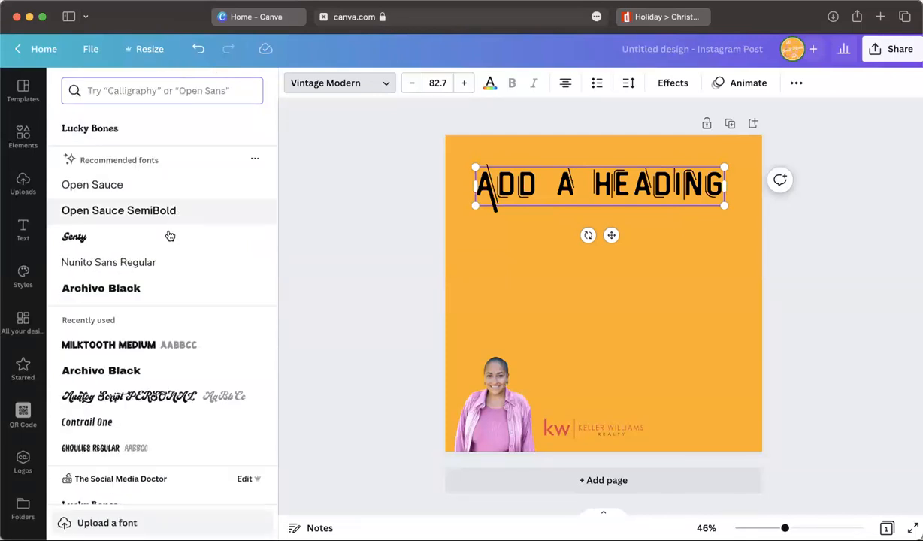
{"action": "left_click", "coordinate": [129, 244]}
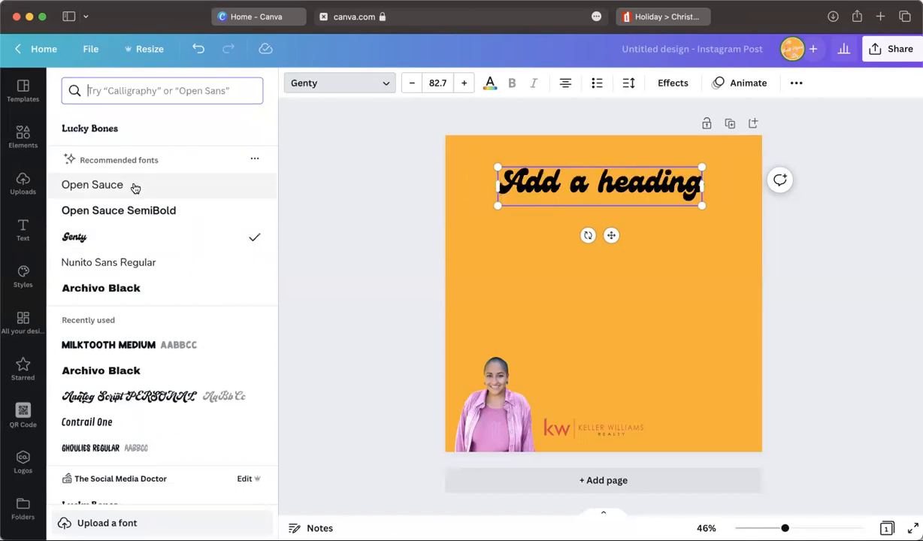
Look through the uploaded, popular and English fonts, and view the text colour palettes without changing the heading
{"action": "scroll", "coordinate": [135, 188], "scroll_direction": "down", "scroll_amount": 15}
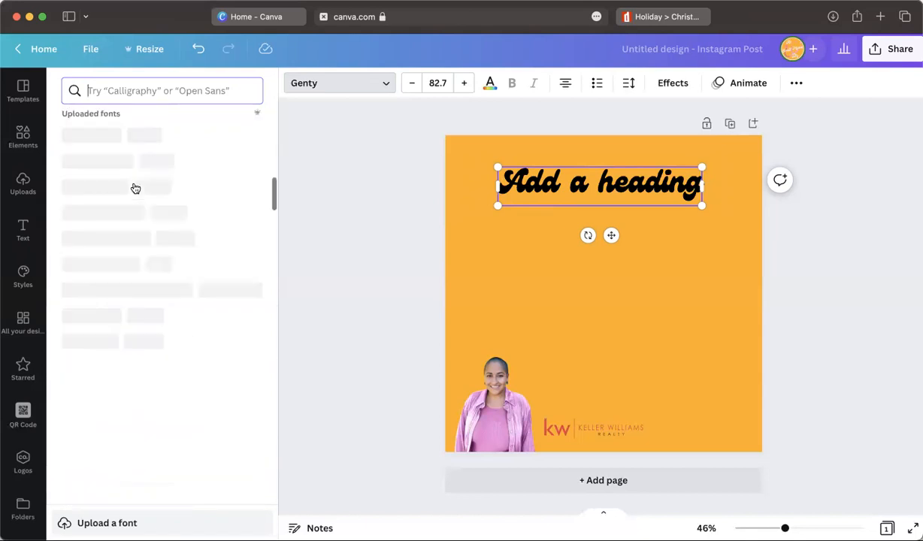
{"action": "scroll", "coordinate": [134, 182], "scroll_direction": "down", "scroll_amount": 20}
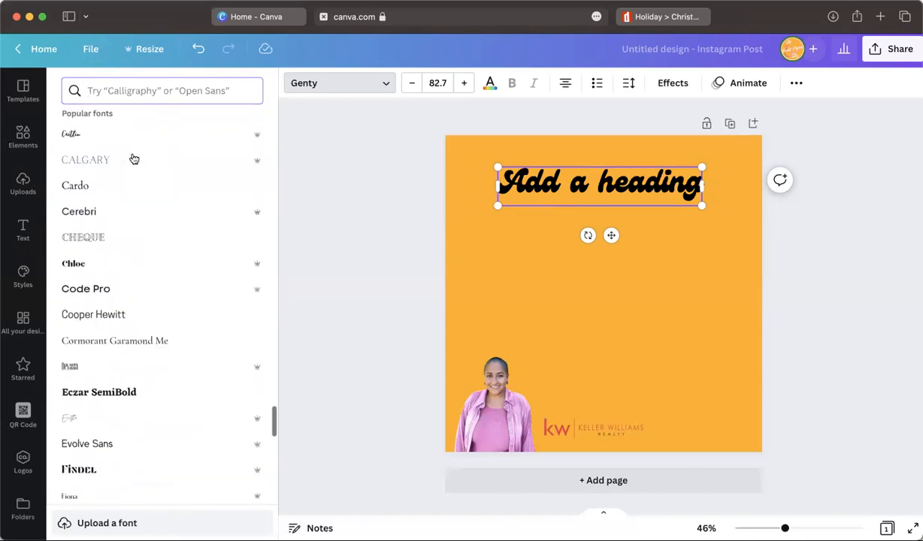
{"action": "scroll", "coordinate": [134, 159], "scroll_direction": "down", "scroll_amount": 15}
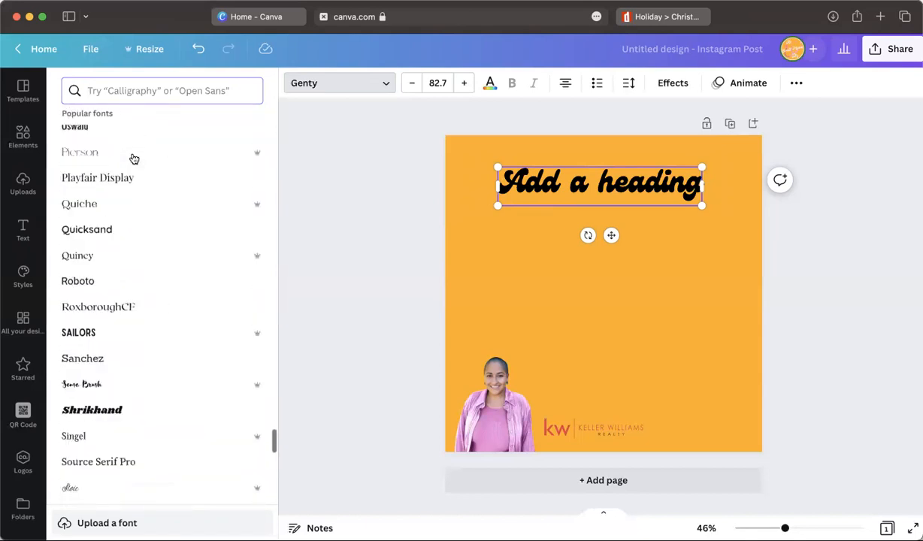
{"action": "scroll", "coordinate": [133, 158], "scroll_direction": "down", "scroll_amount": 8}
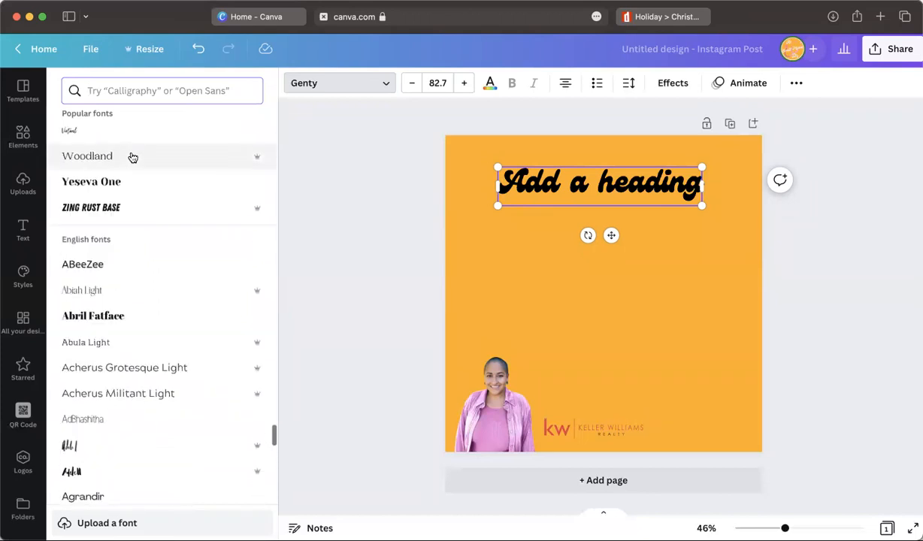
{"action": "scroll", "coordinate": [175, 396], "scroll_direction": "down", "scroll_amount": 12}
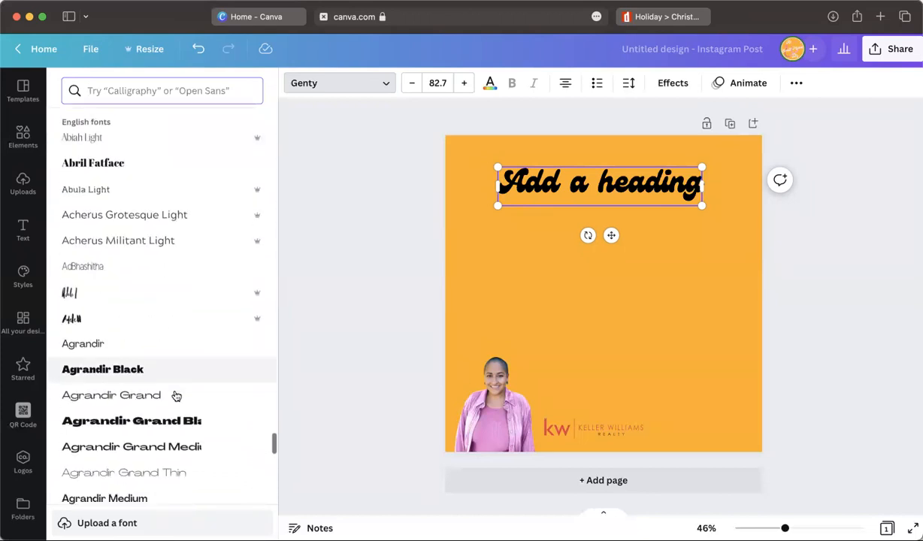
{"action": "scroll", "coordinate": [176, 396], "scroll_direction": "down", "scroll_amount": 15}
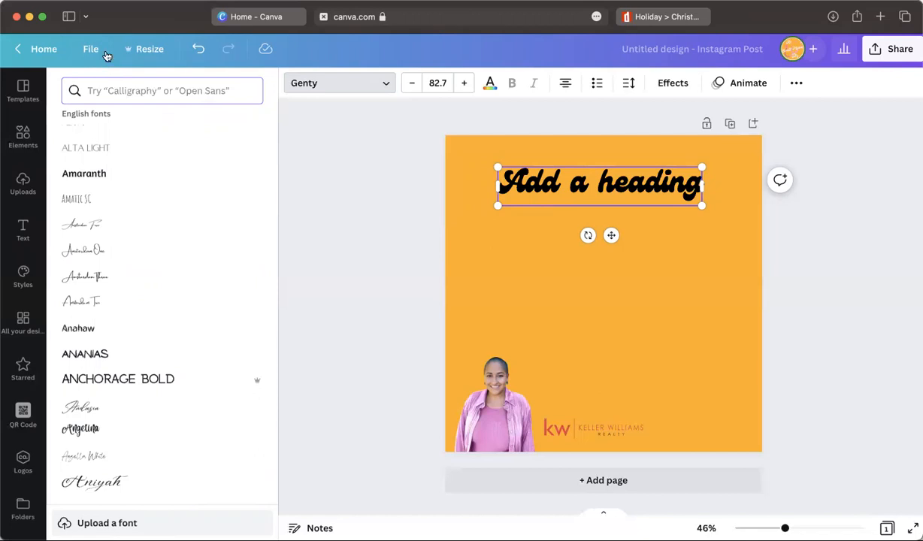
{"action": "left_click", "coordinate": [342, 87]}
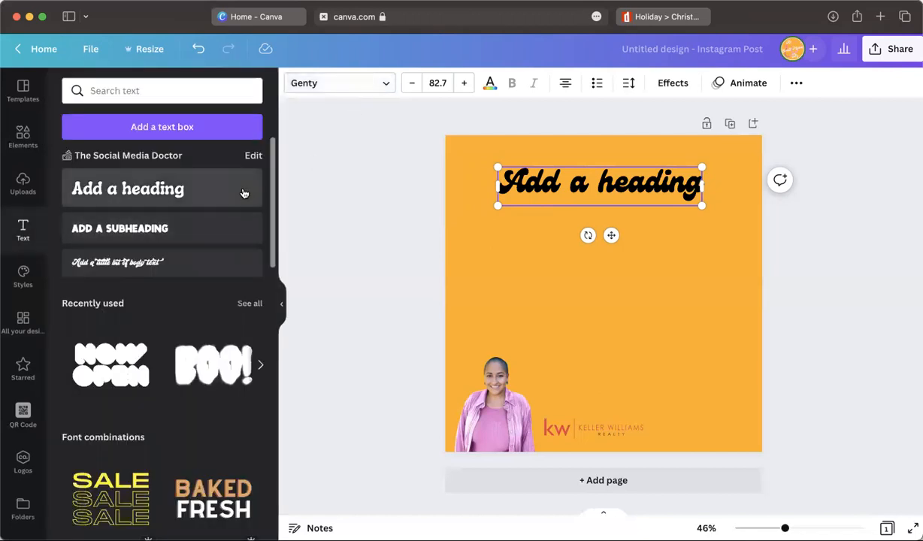
{"action": "left_click", "coordinate": [490, 83]}
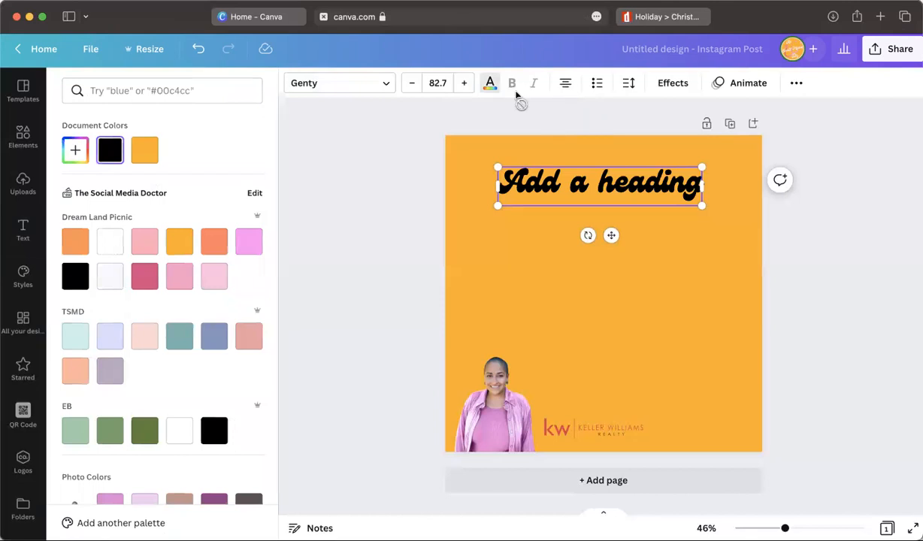
{"action": "left_click", "coordinate": [391, 87]}
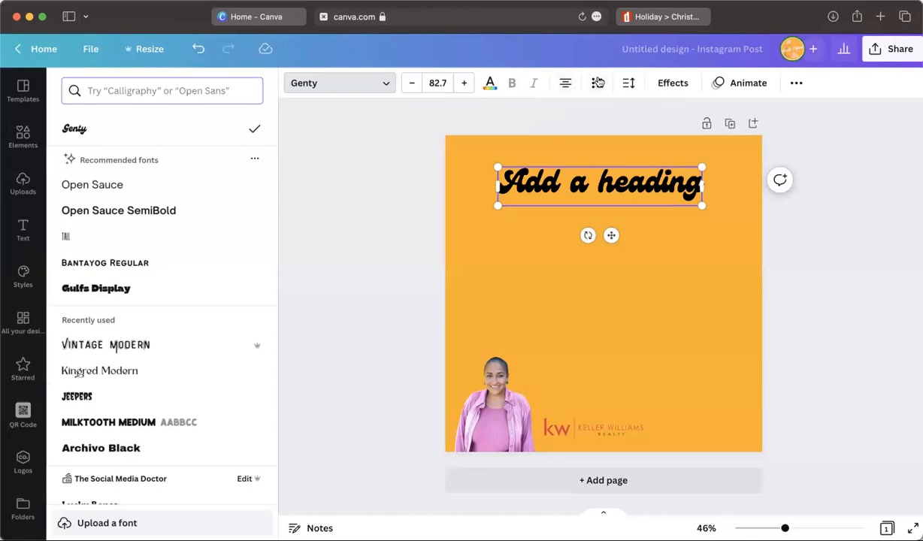
Try the list styles on the heading and view its spacing options
{"action": "left_click", "coordinate": [600, 83]}
{"action": "left_click", "coordinate": [599, 83]}
{"action": "left_click", "coordinate": [599, 83]}
{"action": "left_click", "coordinate": [599, 83]}
{"action": "left_click", "coordinate": [600, 83]}
{"action": "left_click", "coordinate": [599, 82]}
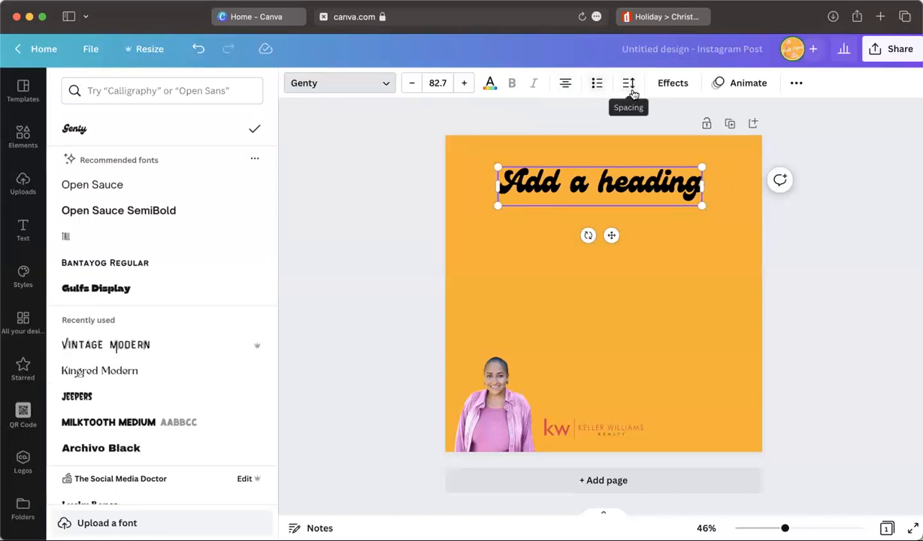
{"action": "left_click", "coordinate": [631, 89]}
{"action": "left_click", "coordinate": [630, 88]}
Set the heading's font to Open Sauce SemiBold and paste its text "Add a heading" three more times after the original
{"action": "left_click", "coordinate": [119, 209]}
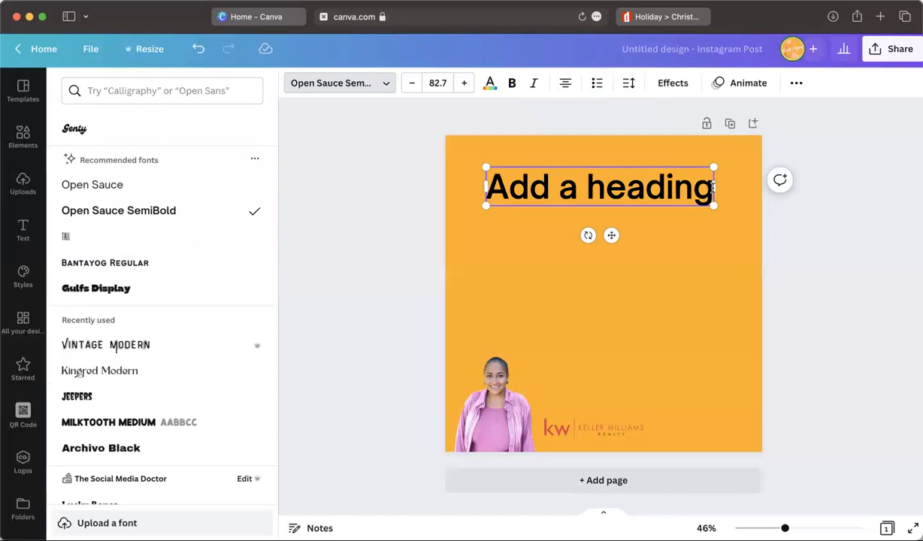
{"action": "double_click", "coordinate": [653, 189]}
{"action": "triple_click", "coordinate": [653, 189]}
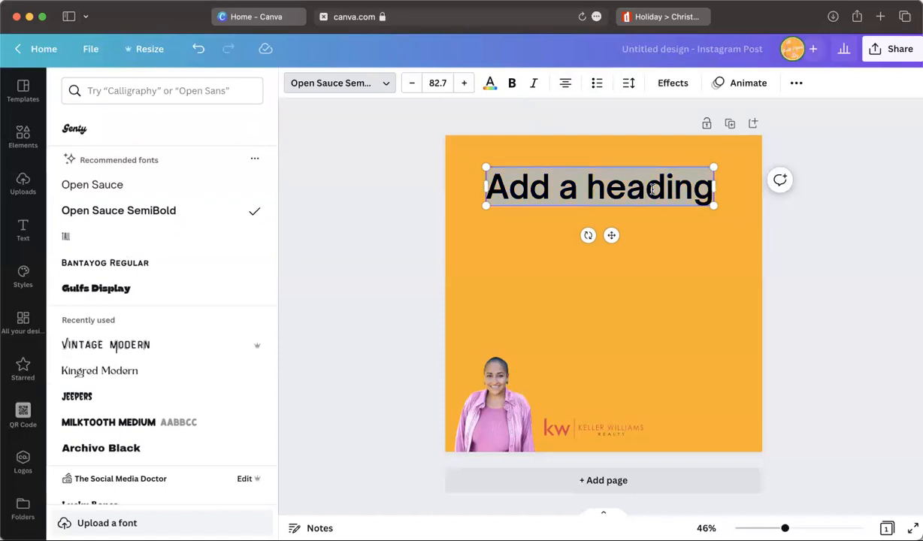
{"action": "key", "text": "super+c"}
{"action": "key", "text": "Right"}
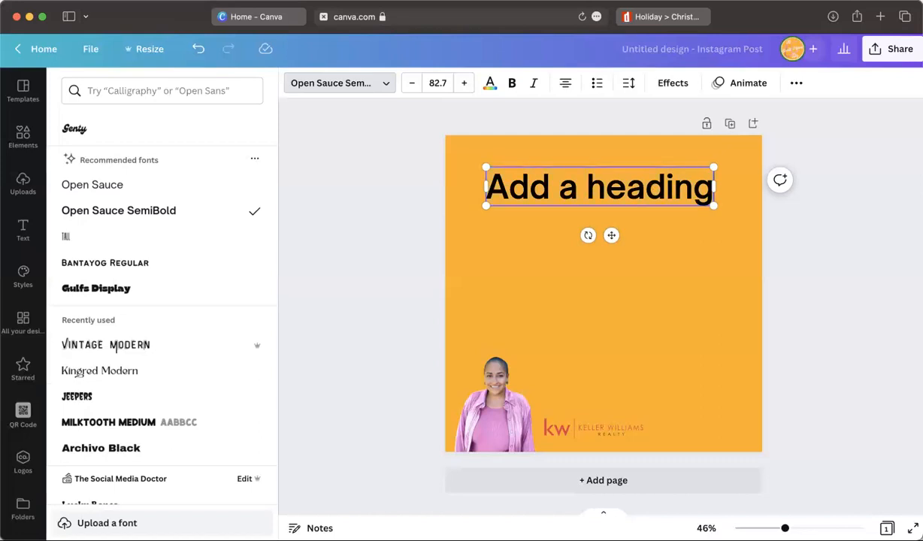
{"action": "key", "text": "super+v"}
{"action": "key", "text": "super+v"}
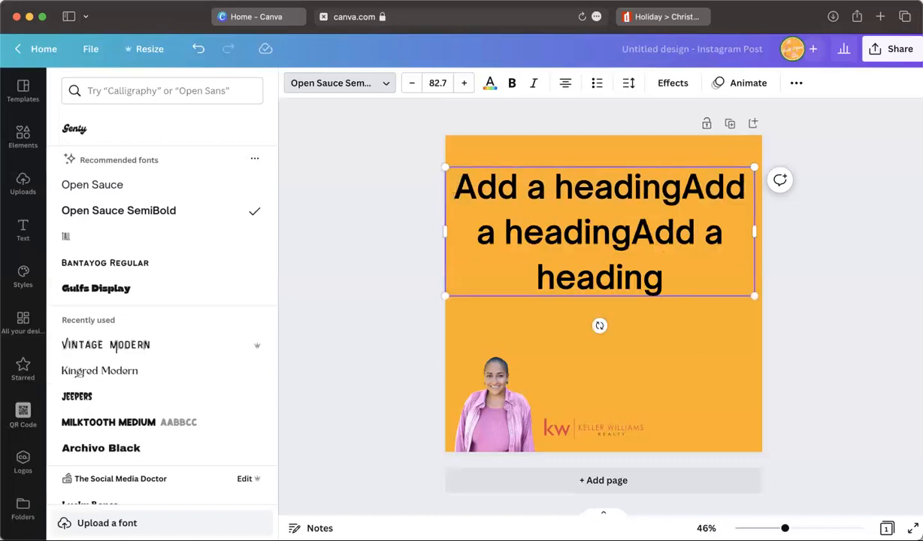
{"action": "key", "text": "super+v"}
Insert a space between each of the repeated "Add a heading" phrases
{"action": "left_click", "coordinate": [610, 226]}
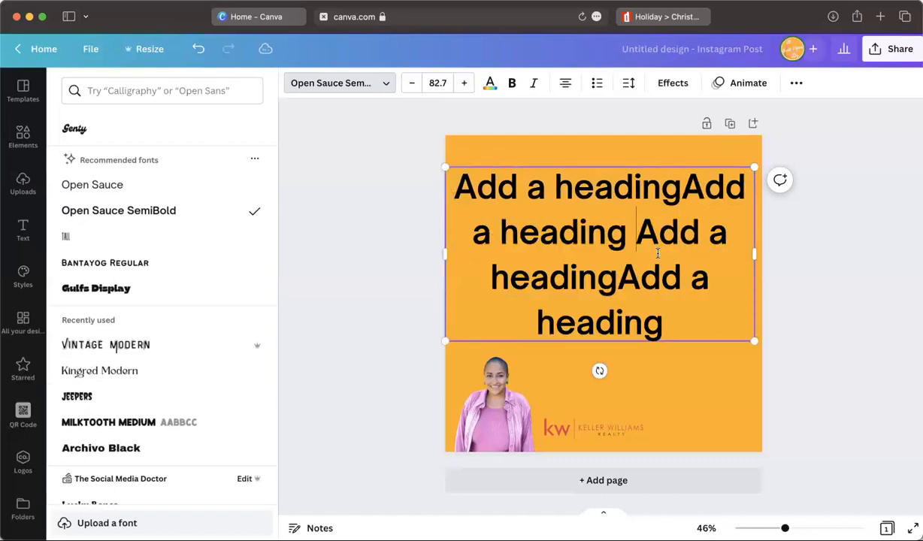
{"action": "left_click", "coordinate": [620, 278]}
{"action": "left_click", "coordinate": [680, 186]}
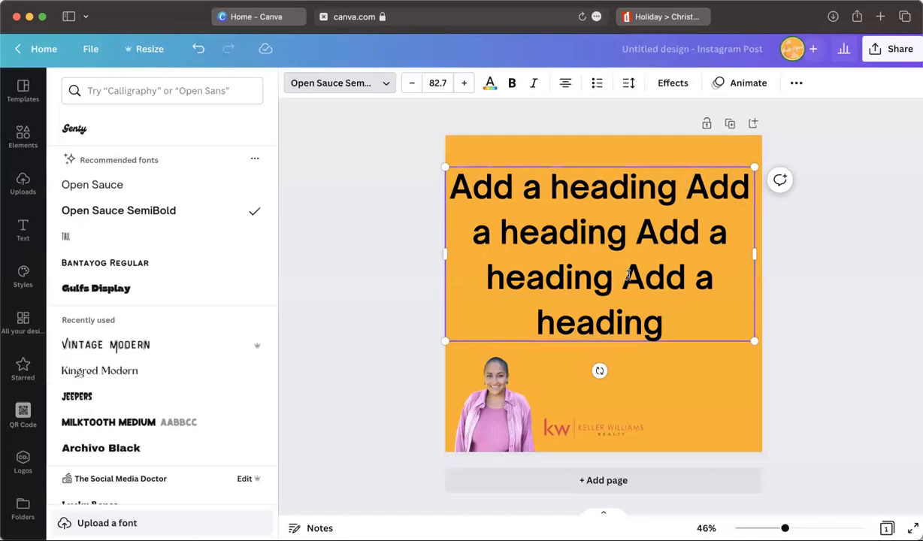
Try letter spacings of -200 and 800 on the whole heading text, and set its letter spacing to 151
{"action": "triple_click", "coordinate": [684, 319]}
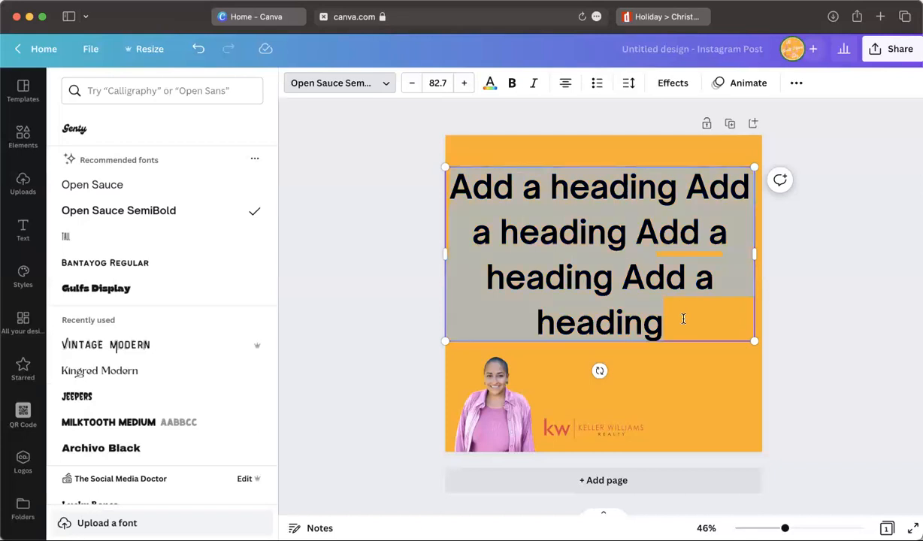
{"action": "left_click", "coordinate": [628, 82]}
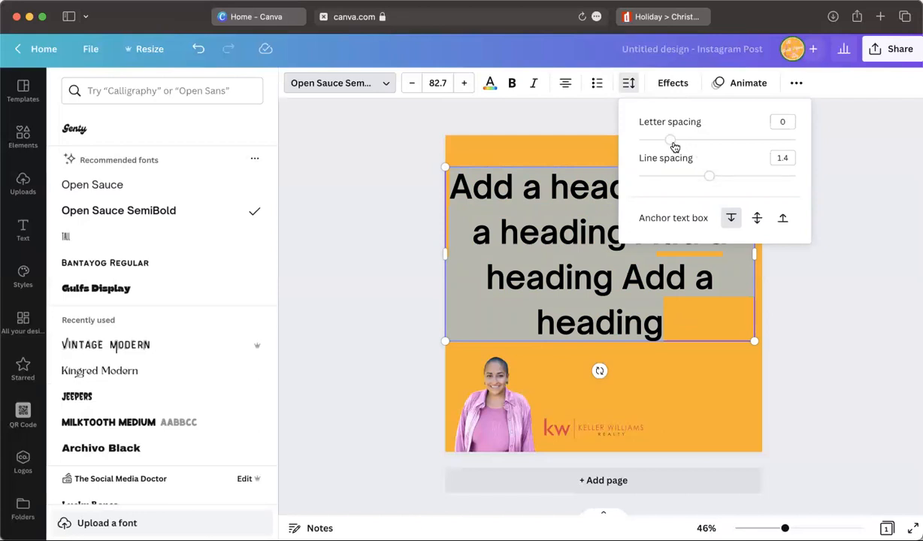
{"action": "left_click_drag", "start_coordinate": [671, 141], "coordinate": [614, 135]}
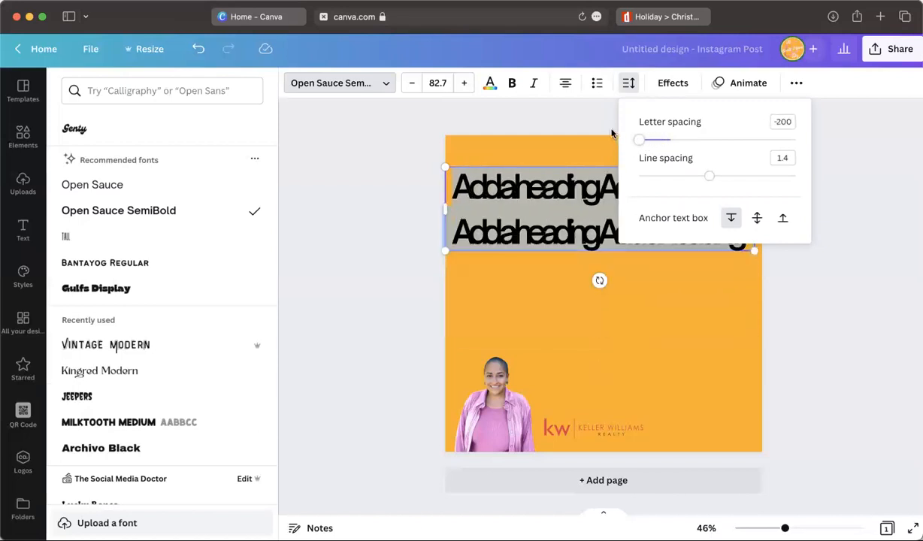
{"action": "left_click_drag", "start_coordinate": [626, 126], "coordinate": [588, 148]}
{"action": "left_click_drag", "start_coordinate": [650, 146], "coordinate": [862, 152]}
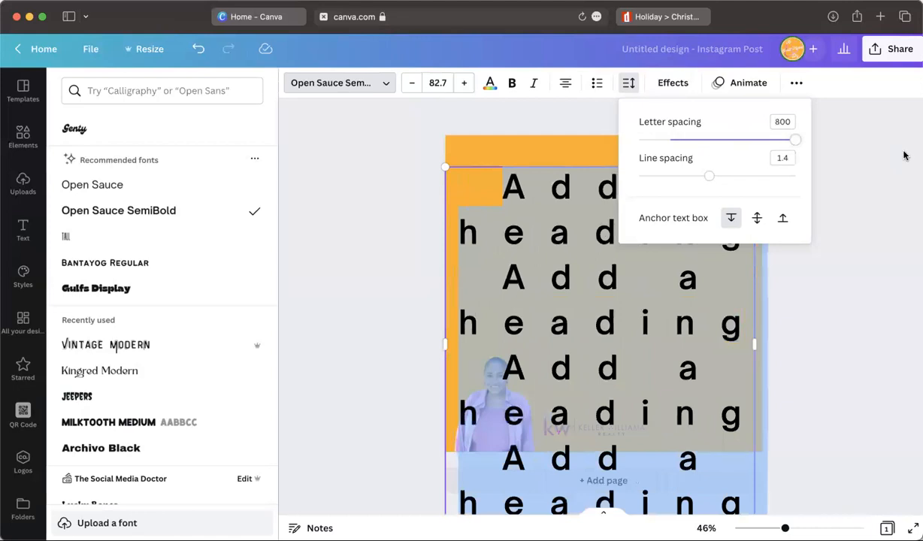
{"action": "left_click_drag", "start_coordinate": [794, 144], "coordinate": [695, 134]}
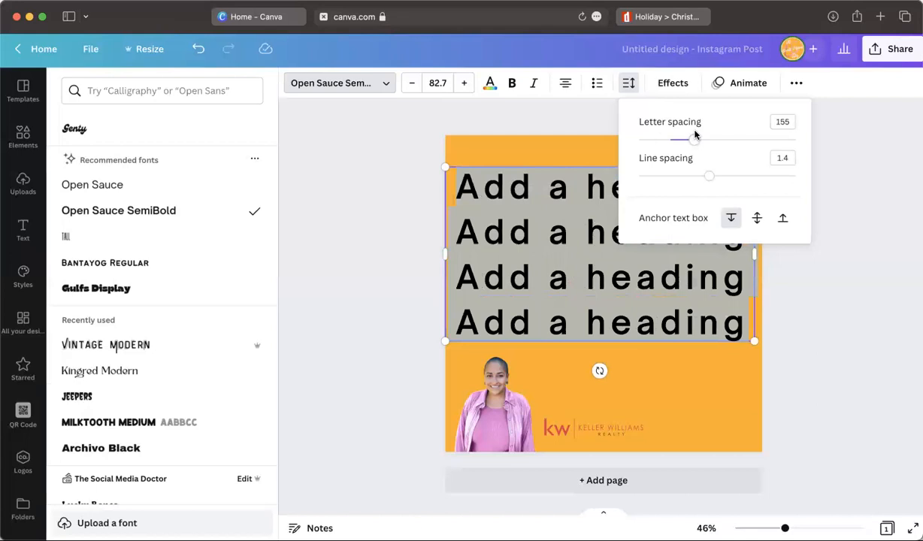
{"action": "mouse_move", "coordinate": [694, 136]}
{"action": "left_mouse_down"}
{"action": "mouse_move", "coordinate": [653, 139]}
{"action": "mouse_move", "coordinate": [695, 142]}
{"action": "left_mouse_up"}
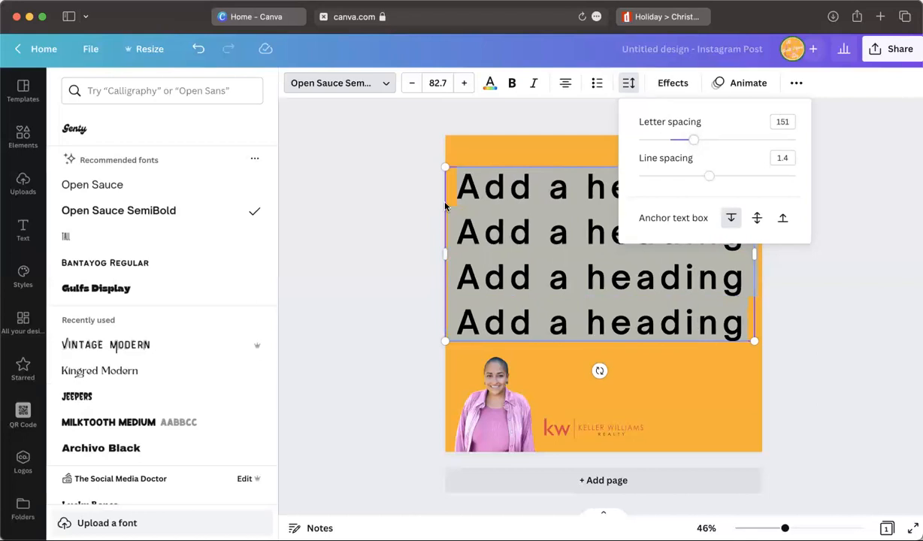
Compare the heading with and without the letter spacing by undoing and redoing the change, ending with it applied
{"action": "key", "text": "Escape"}
{"action": "key", "text": "Delete"}
{"action": "key", "text": "super+z"}
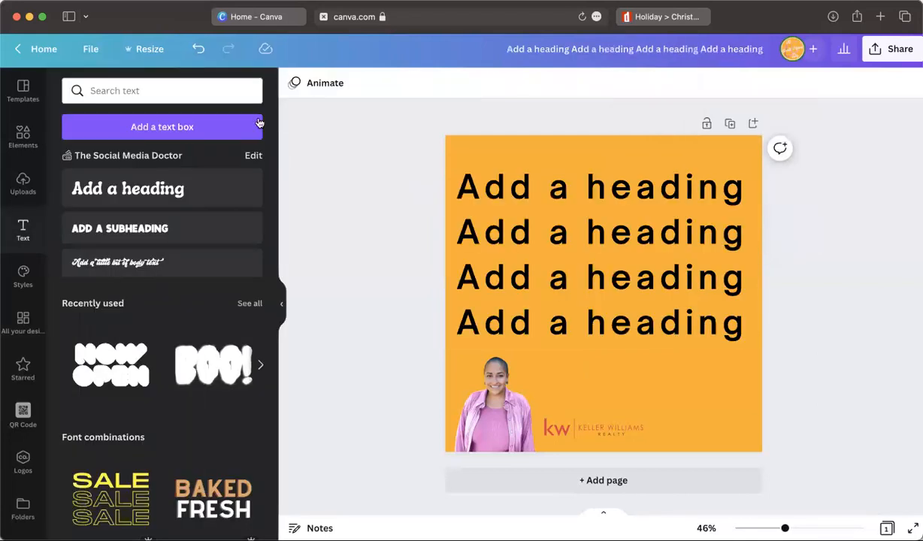
{"action": "left_click", "coordinate": [199, 47]}
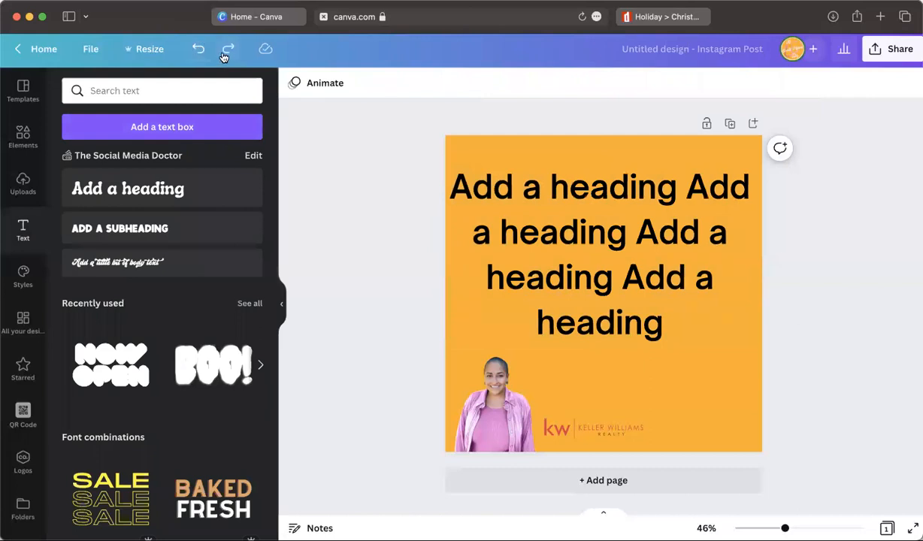
{"action": "left_click", "coordinate": [226, 51]}
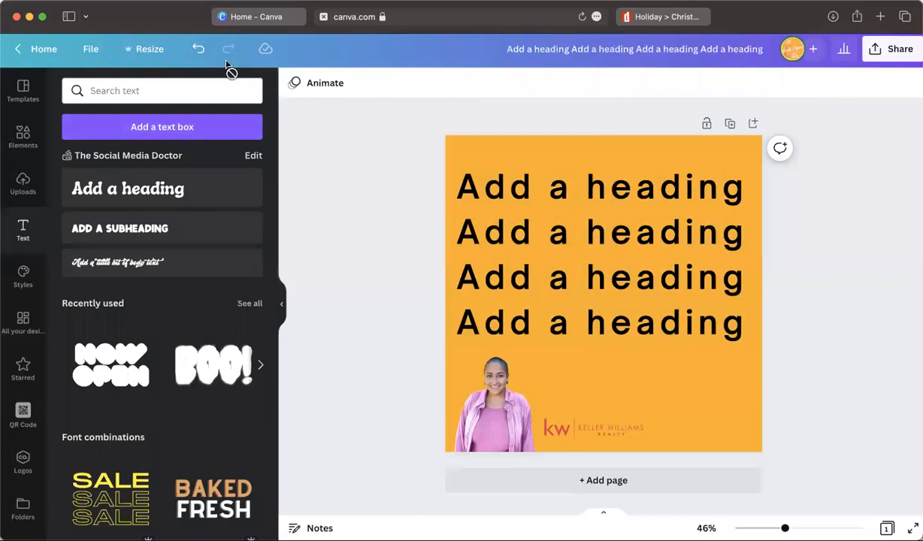
{"action": "left_click", "coordinate": [199, 49]}
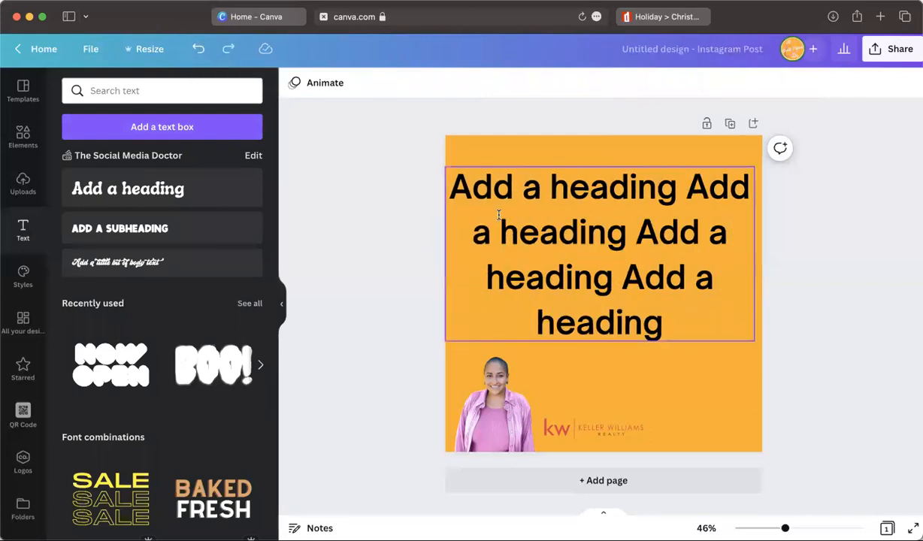
{"action": "left_click", "coordinate": [502, 215]}
{"action": "left_click", "coordinate": [227, 49]}
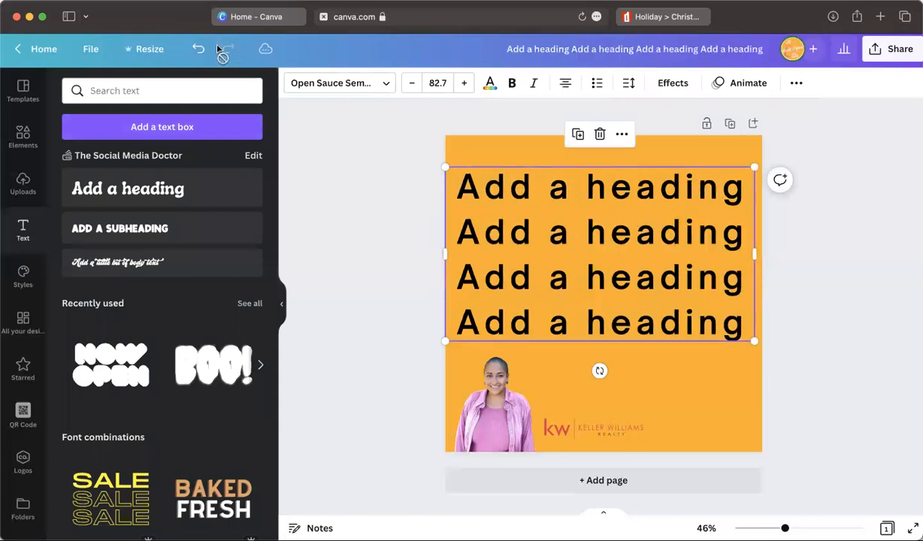
Select all the heading text and try adjusting its line spacing, ending at 1.4
{"action": "left_click", "coordinate": [621, 252]}
{"action": "key", "text": "super+a"}
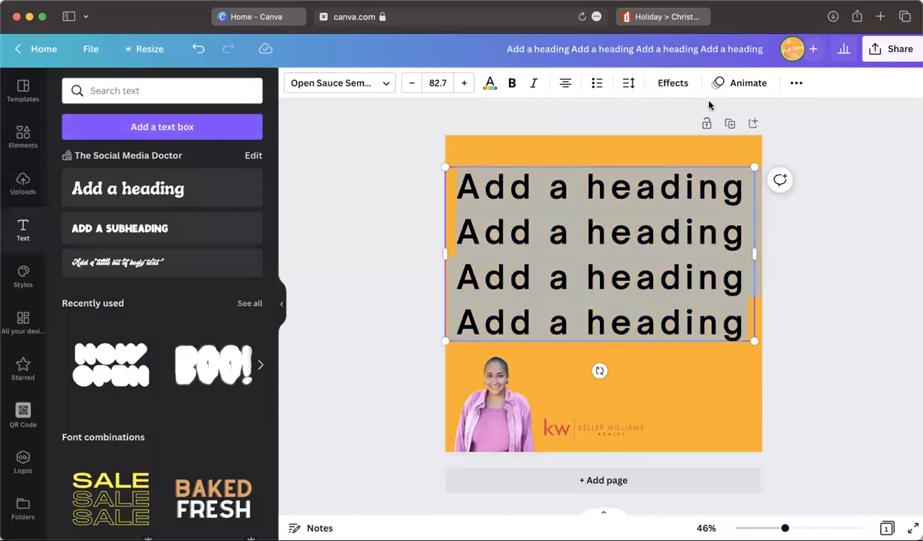
{"action": "left_click", "coordinate": [636, 87]}
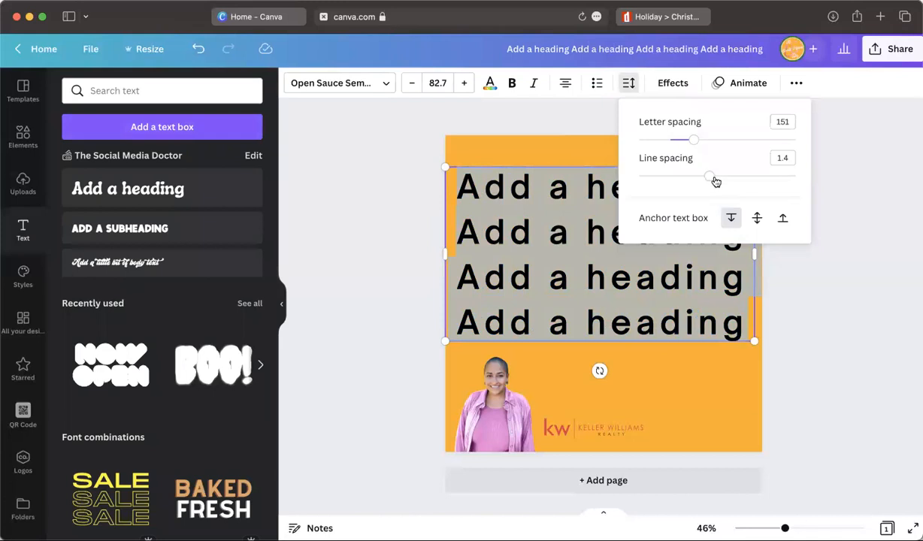
{"action": "mouse_move", "coordinate": [714, 181]}
{"action": "left_mouse_down"}
{"action": "mouse_move", "coordinate": [609, 170]}
{"action": "mouse_move", "coordinate": [847, 183]}
{"action": "mouse_move", "coordinate": [654, 175]}
{"action": "mouse_move", "coordinate": [785, 192]}
{"action": "mouse_move", "coordinate": [778, 181]}
{"action": "mouse_move", "coordinate": [645, 173]}
{"action": "mouse_move", "coordinate": [709, 173]}
{"action": "left_mouse_up"}
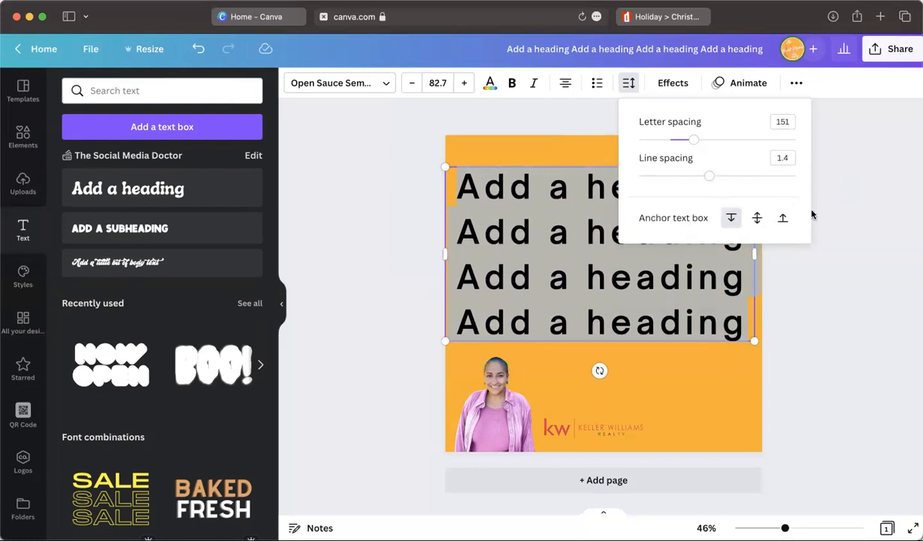
Change the heading text's font to MilkTooth Medium
{"action": "left_click", "coordinate": [677, 83]}
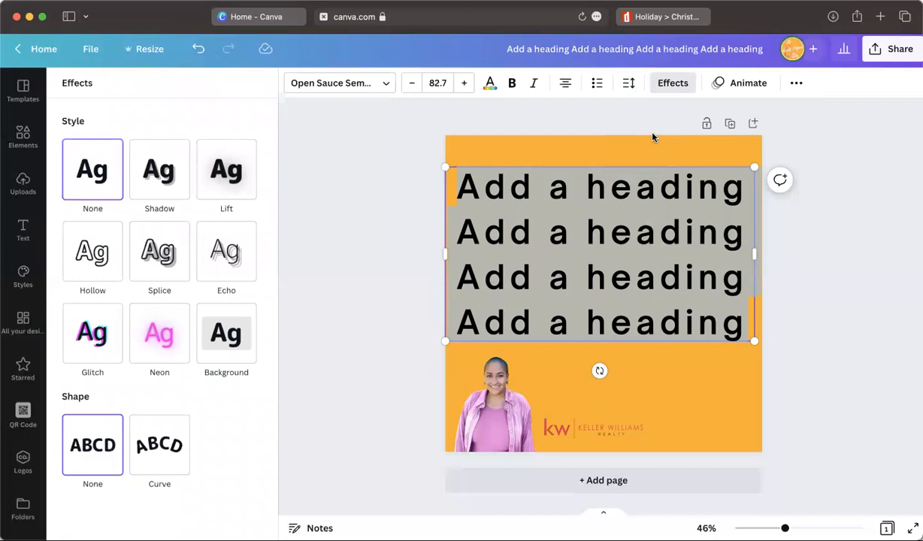
{"action": "left_click", "coordinate": [336, 84]}
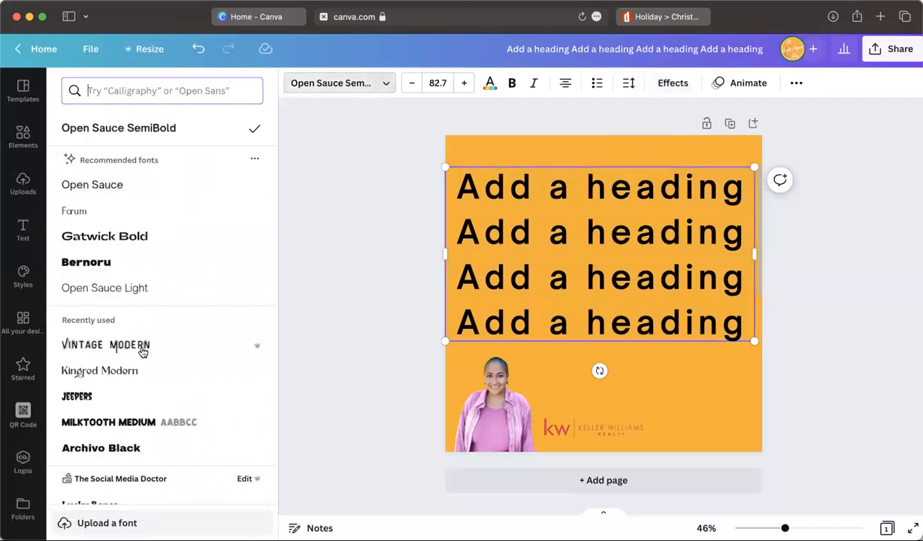
{"action": "left_click", "coordinate": [130, 430]}
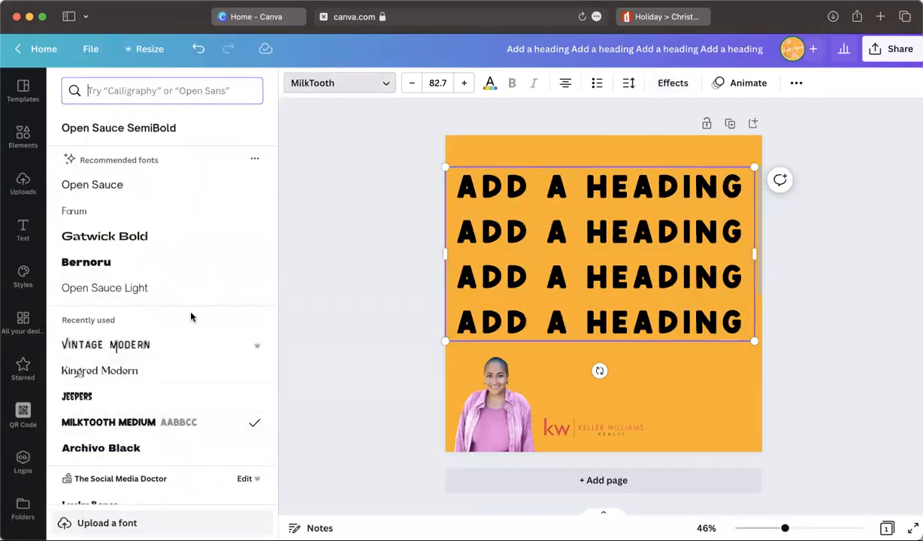
Try the Shadow, Lift, Hollow, Splice, Echo, Background, Neon and Glitch effects on the heading text
{"action": "left_click", "coordinate": [674, 84]}
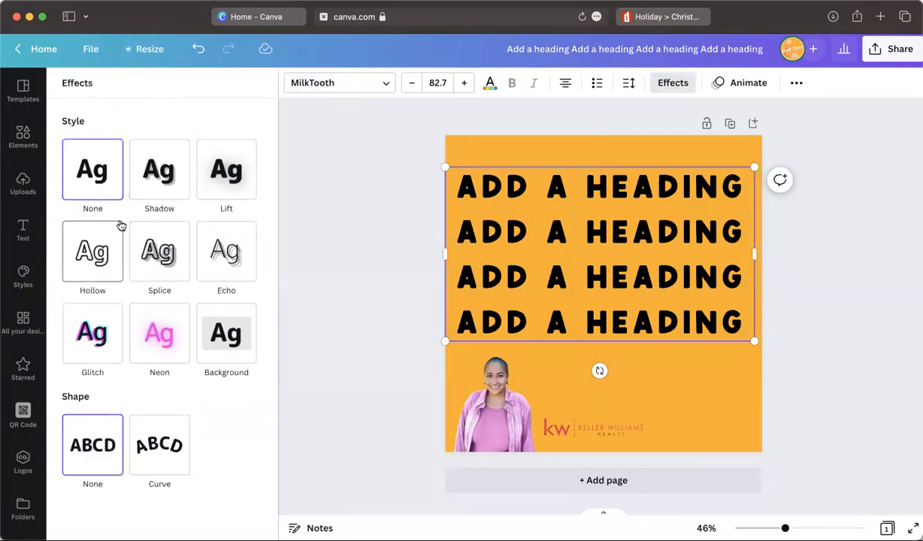
{"action": "left_click", "coordinate": [159, 169]}
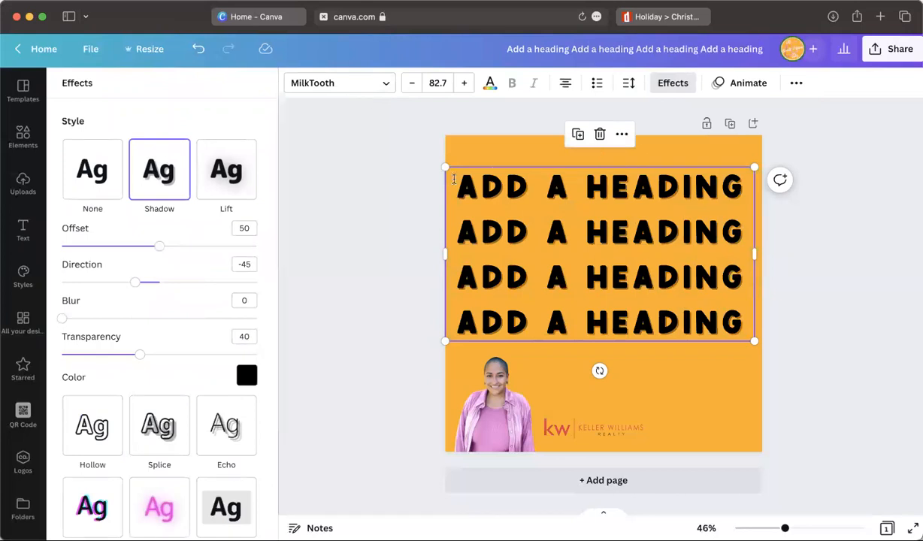
{"action": "left_click", "coordinate": [226, 169]}
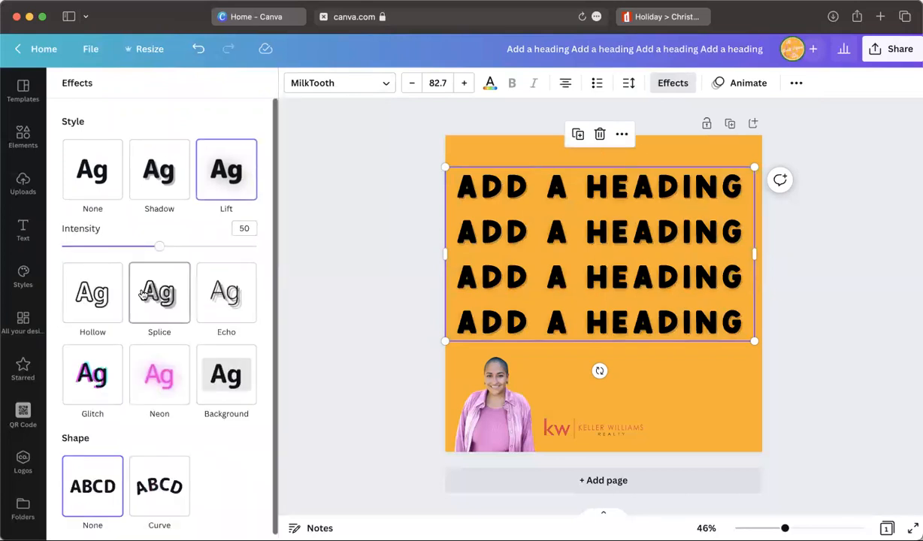
{"action": "left_click_drag", "start_coordinate": [163, 257], "coordinate": [205, 242]}
{"action": "left_click", "coordinate": [93, 284]}
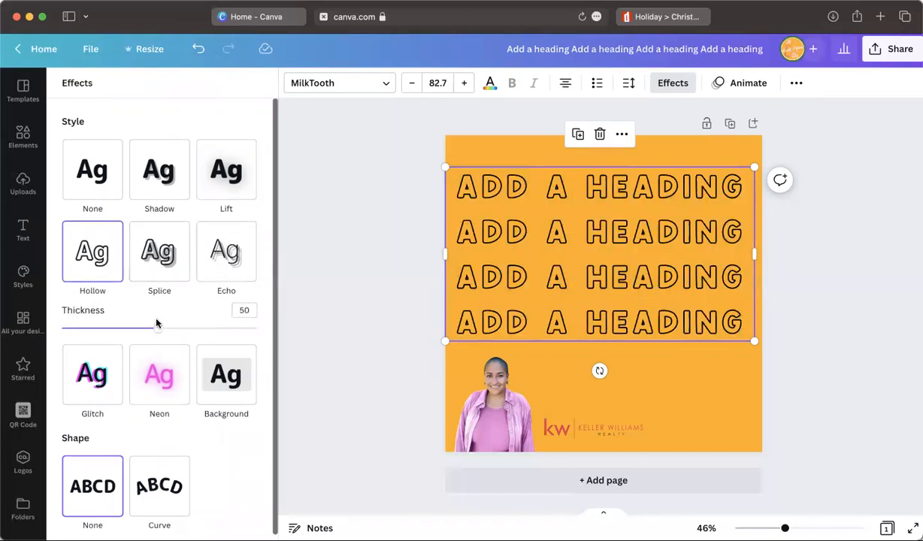
{"action": "left_click", "coordinate": [182, 266]}
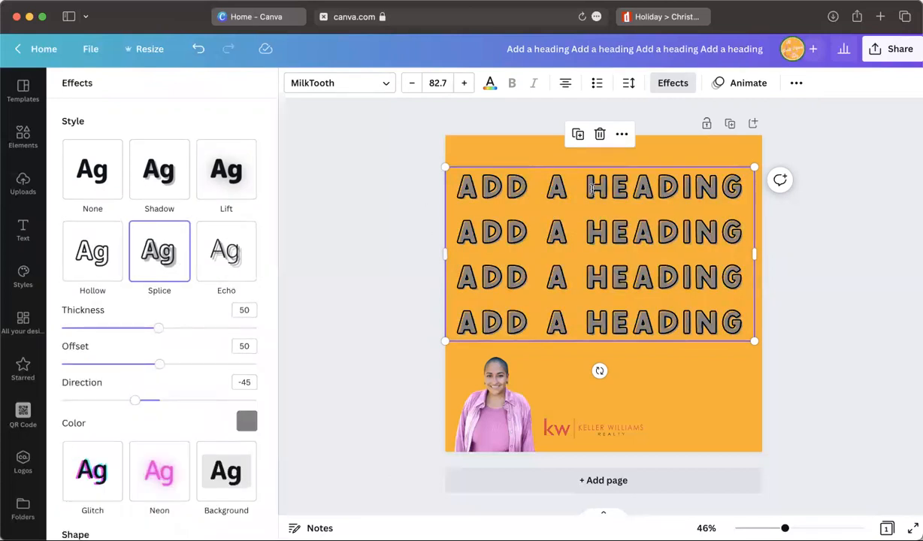
{"action": "left_click", "coordinate": [200, 261]}
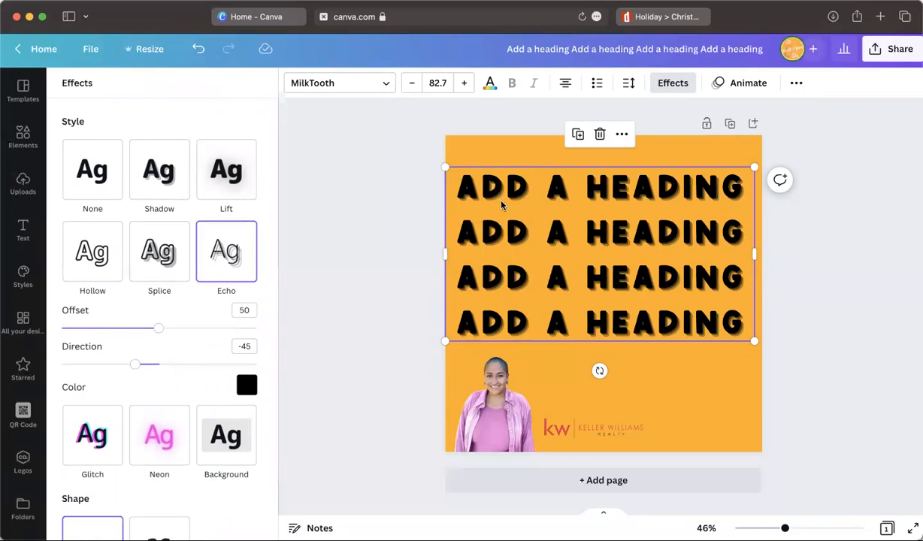
{"action": "left_click", "coordinate": [238, 455]}
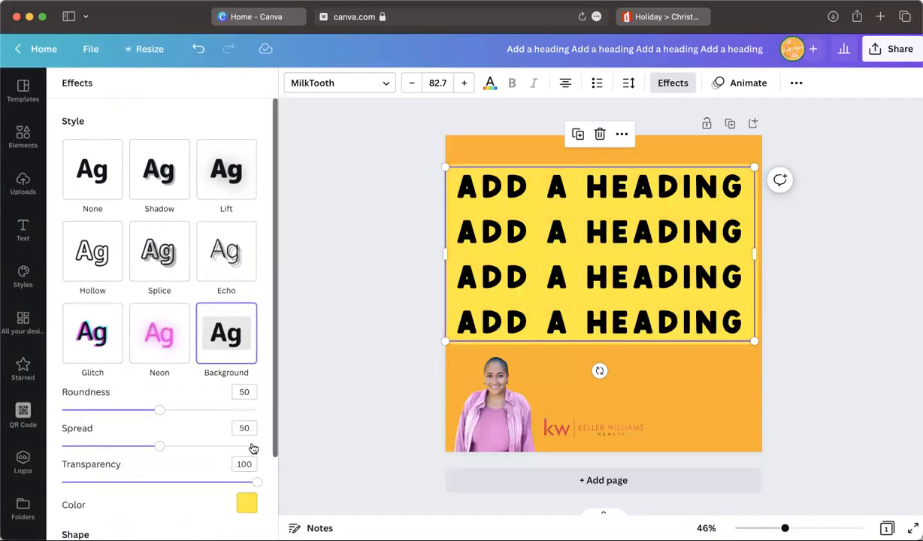
{"action": "left_click", "coordinate": [169, 324]}
{"action": "left_click", "coordinate": [118, 325]}
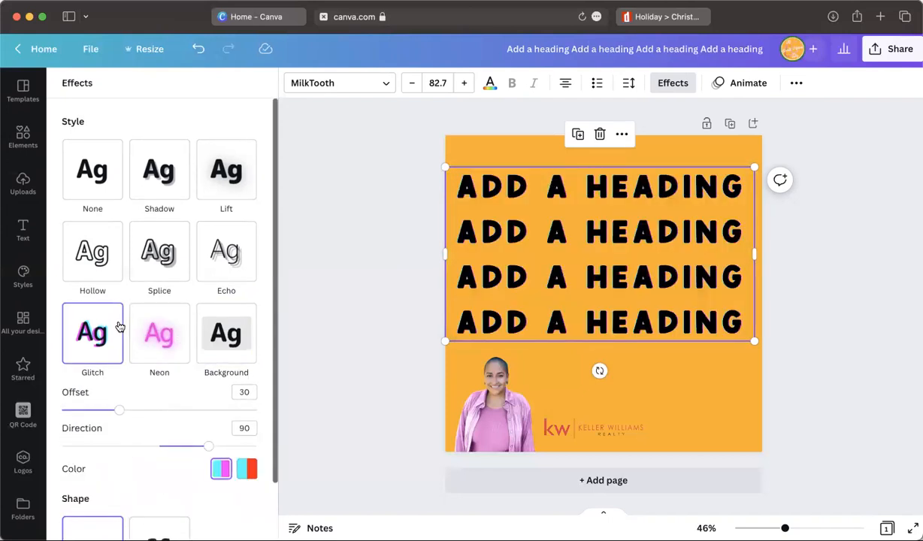
Try the Curve shape on the heading text and restore its shape to None
{"action": "scroll", "coordinate": [118, 325], "scroll_direction": "down", "scroll_amount": 3}
{"action": "left_click", "coordinate": [156, 489]}
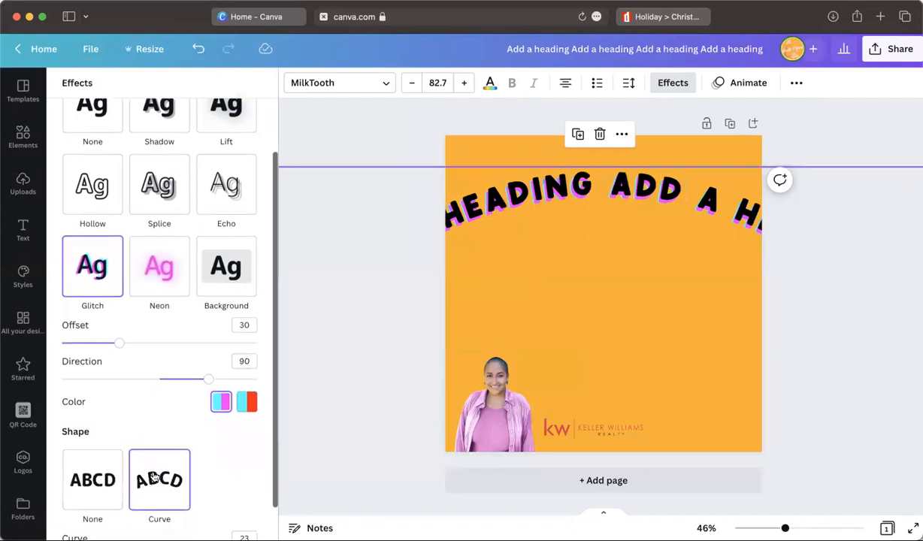
{"action": "left_click", "coordinate": [89, 481]}
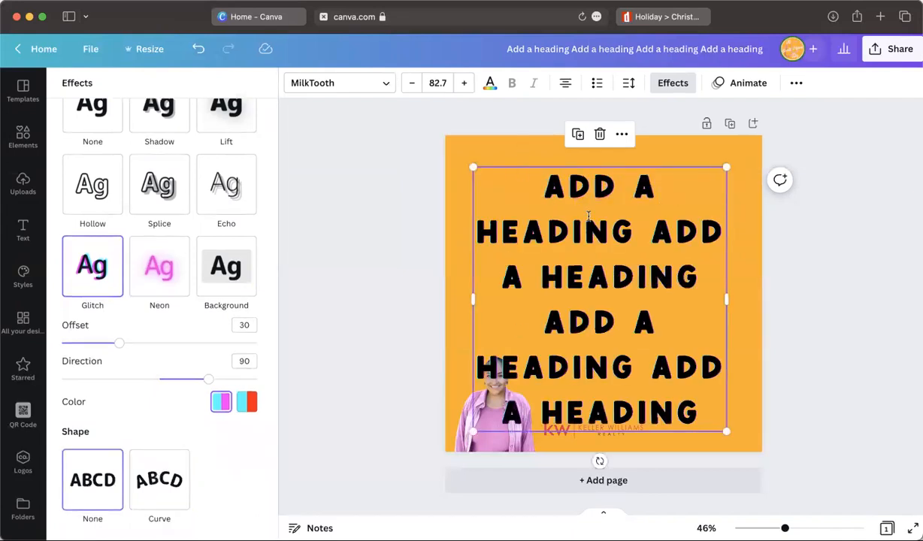
{"action": "scroll", "coordinate": [171, 222], "scroll_direction": "up", "scroll_amount": 2}
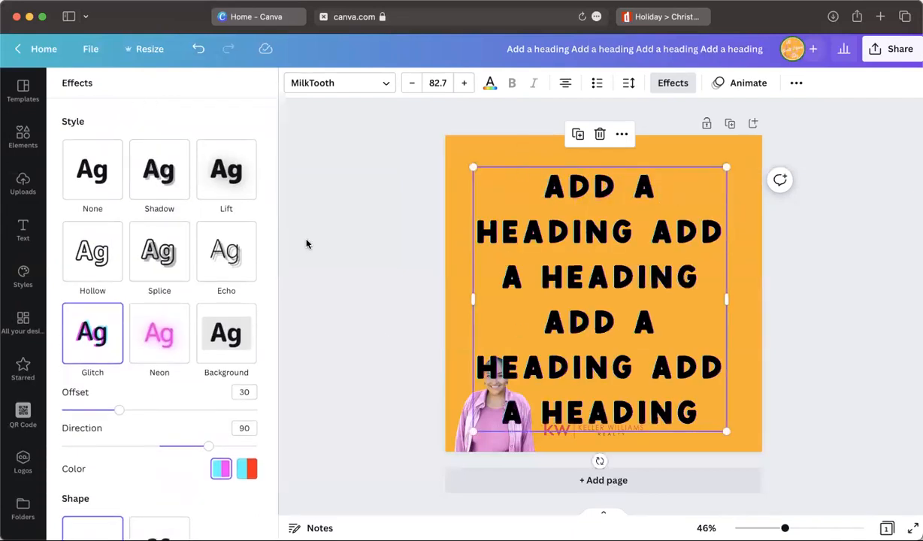
Compare the Shadow, Lift and Splice effects on the heading text, ending with Shadow applied
{"action": "left_click", "coordinate": [170, 172]}
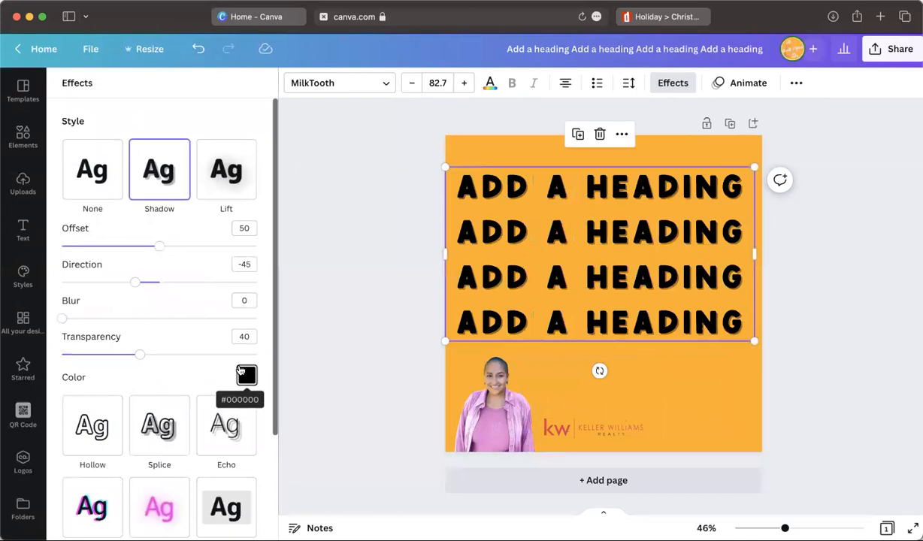
{"action": "scroll", "coordinate": [239, 370], "scroll_direction": "down", "scroll_amount": 2}
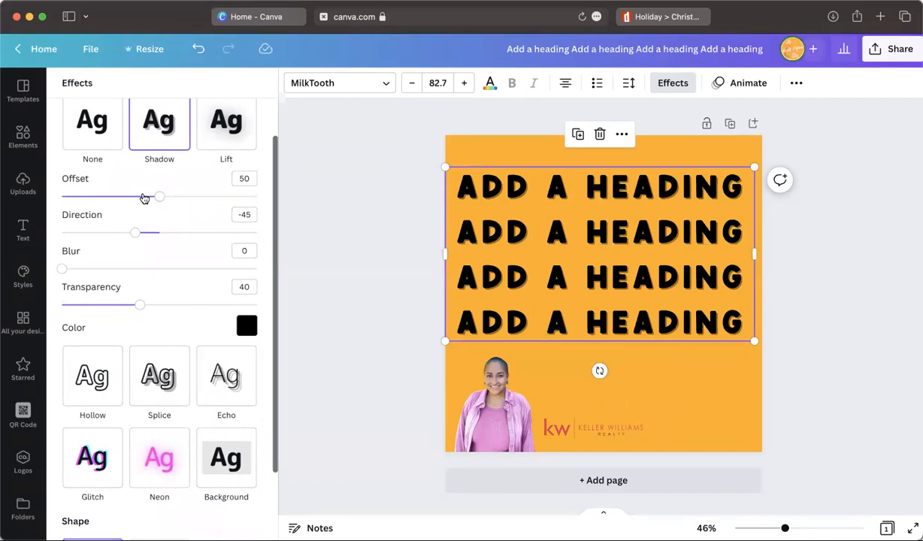
{"action": "left_click", "coordinate": [239, 331]}
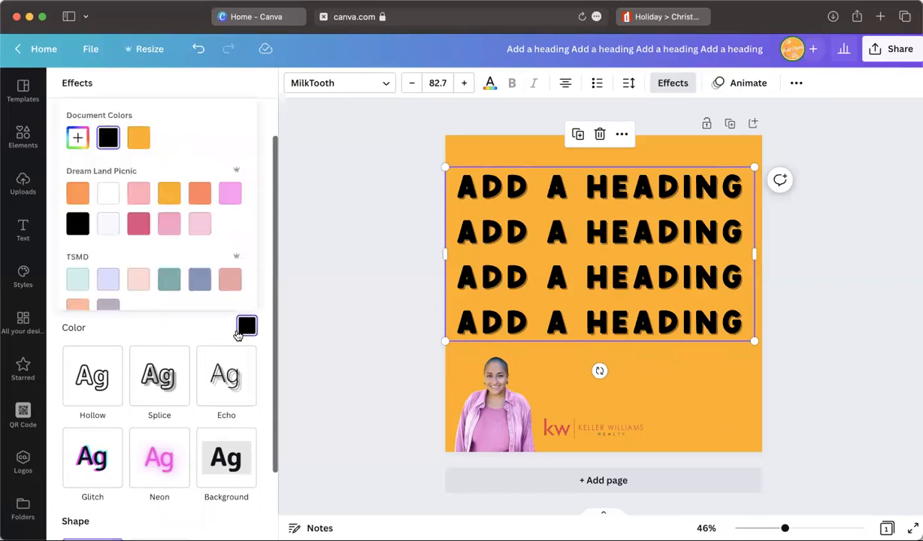
{"action": "left_click", "coordinate": [209, 316]}
{"action": "left_click", "coordinate": [225, 132]}
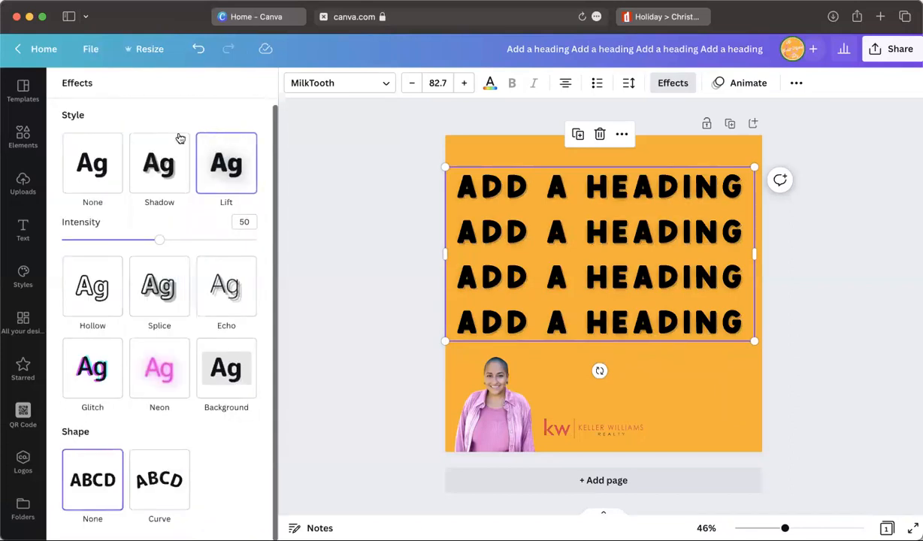
{"action": "left_click", "coordinate": [173, 150]}
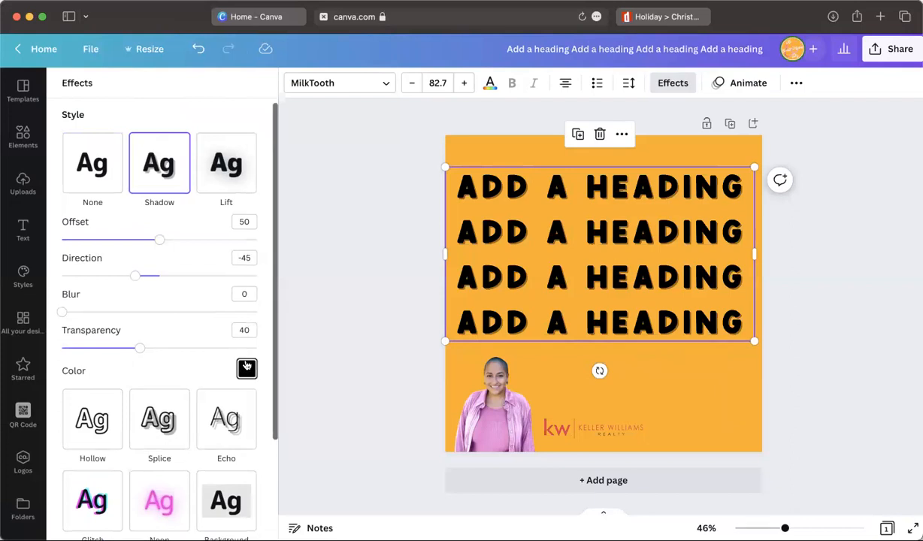
{"action": "left_click", "coordinate": [237, 177]}
{"action": "left_click", "coordinate": [164, 262]}
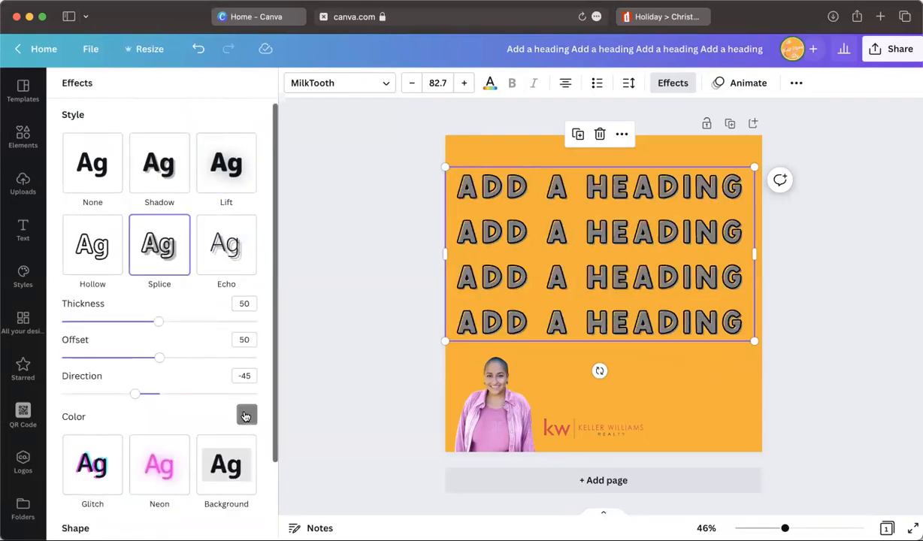
{"action": "left_click", "coordinate": [156, 139]}
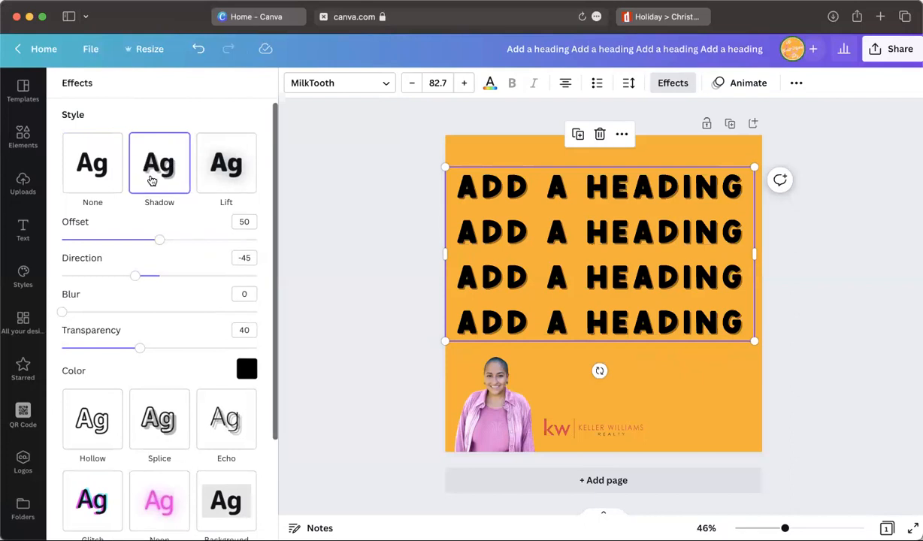
Try dark pink, light pink, off-white and other Dream Land Picnic palette colors for the heading's shadow, ending with black
{"action": "left_click", "coordinate": [246, 368]}
{"action": "left_click", "coordinate": [140, 267]}
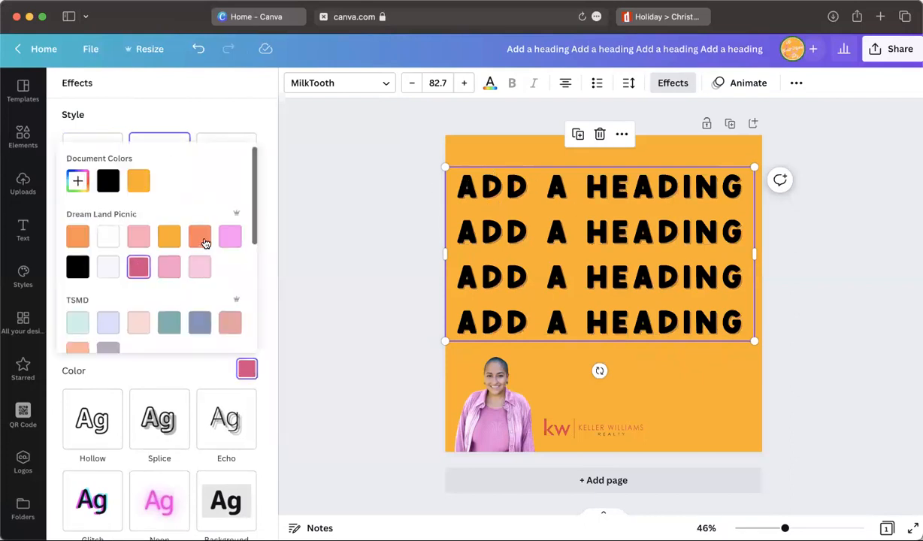
{"action": "left_click", "coordinate": [230, 236]}
{"action": "left_click", "coordinate": [138, 237]}
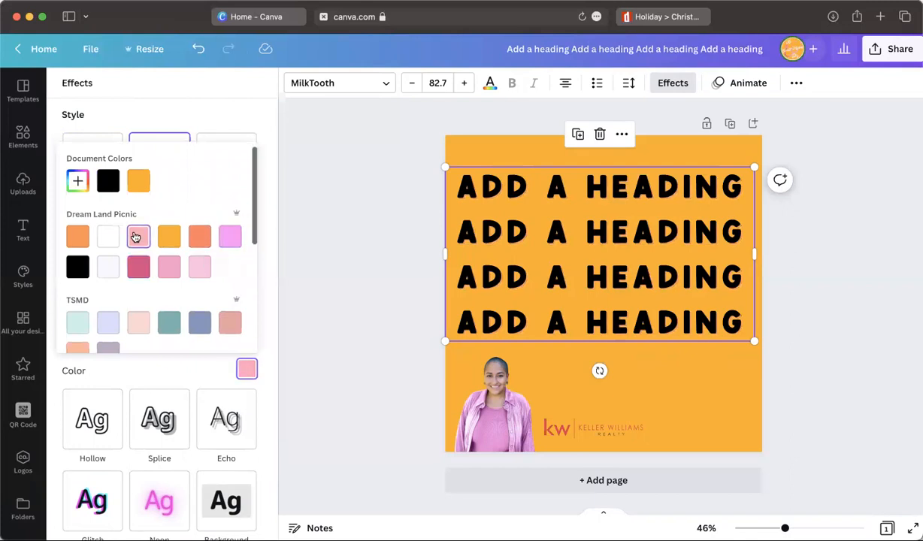
{"action": "left_click", "coordinate": [76, 264]}
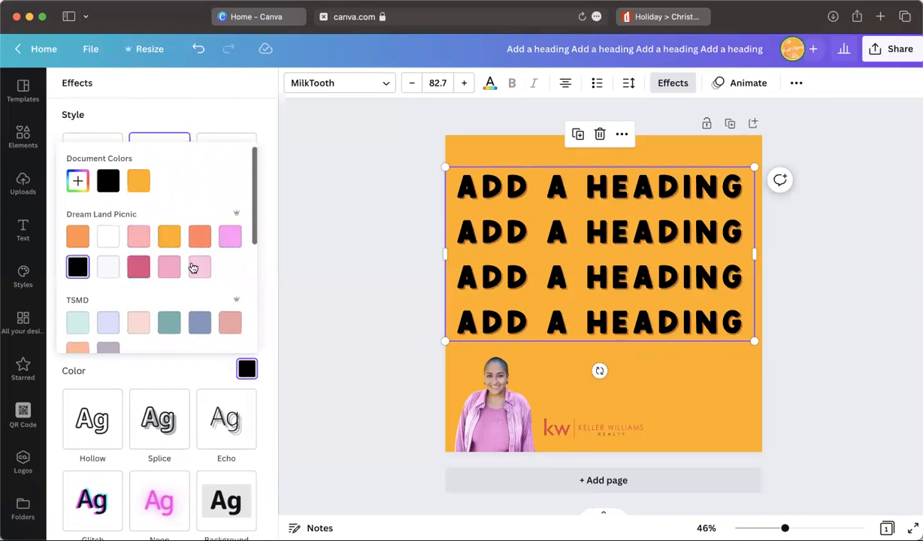
{"action": "left_click", "coordinate": [116, 267]}
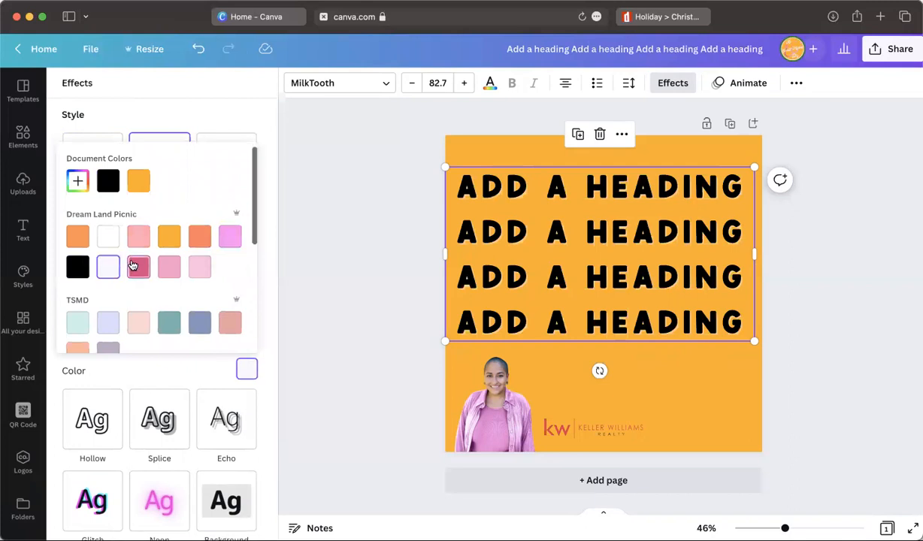
{"action": "left_click", "coordinate": [136, 265]}
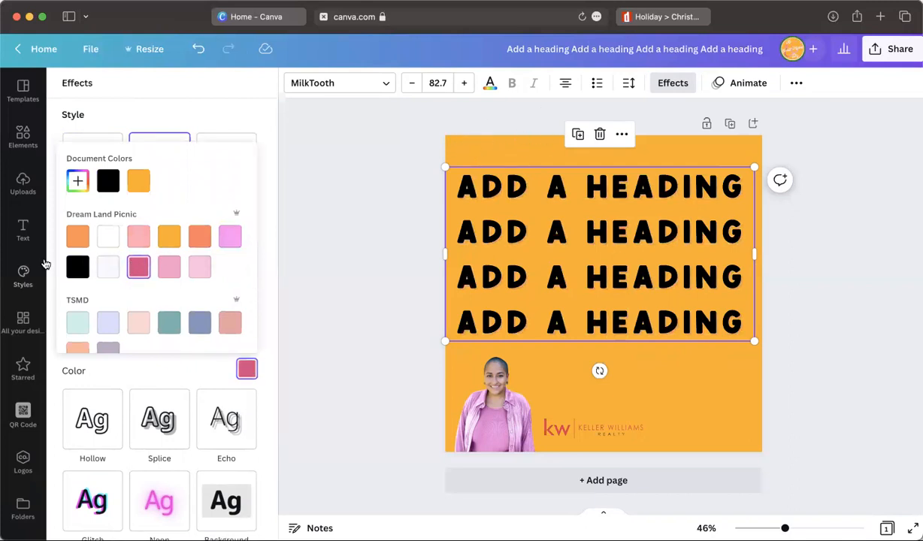
{"action": "left_click", "coordinate": [79, 267]}
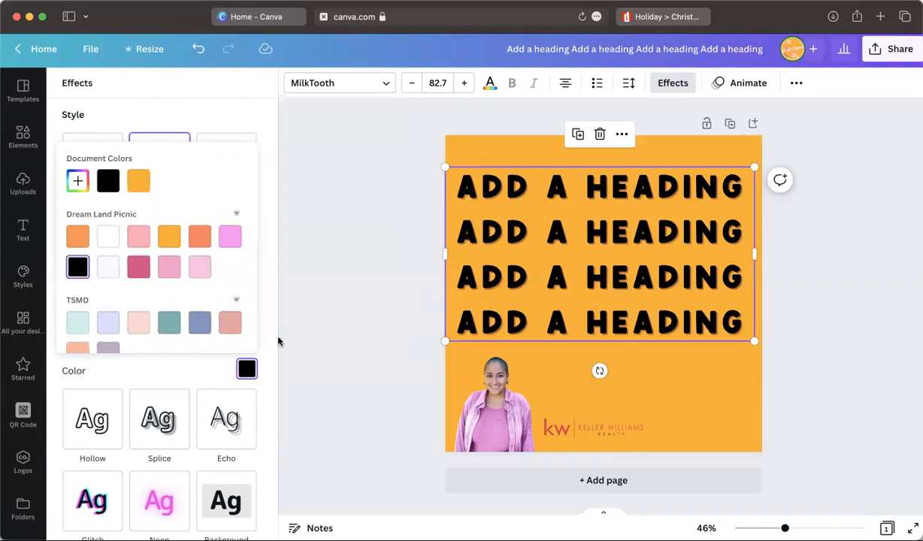
{"action": "left_click", "coordinate": [176, 370]}
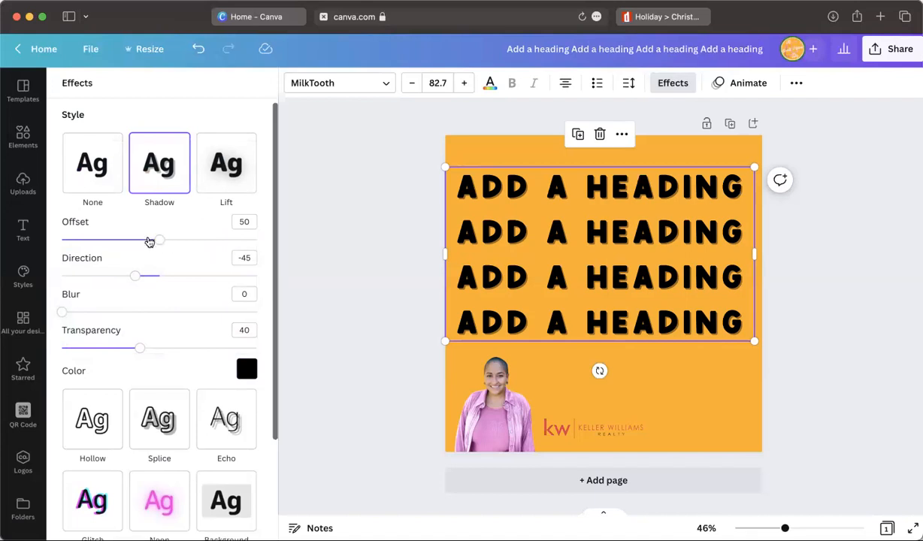
Try other offset, direction and blur values for the heading's shadow, including a blur of 100, restoring each one
{"action": "mouse_move", "coordinate": [160, 240]}
{"action": "left_mouse_down"}
{"action": "mouse_move", "coordinate": [283, 249]}
{"action": "mouse_move", "coordinate": [15, 242]}
{"action": "mouse_move", "coordinate": [264, 257]}
{"action": "mouse_move", "coordinate": [285, 253]}
{"action": "mouse_move", "coordinate": [58, 233]}
{"action": "mouse_move", "coordinate": [323, 229]}
{"action": "mouse_move", "coordinate": [160, 238]}
{"action": "left_mouse_up"}
{"action": "left_click", "coordinate": [198, 49]}
{"action": "left_click_drag", "start_coordinate": [136, 275], "coordinate": [78, 227]}
{"action": "left_click", "coordinate": [198, 49]}
{"action": "left_click_drag", "start_coordinate": [63, 313], "coordinate": [280, 314]}
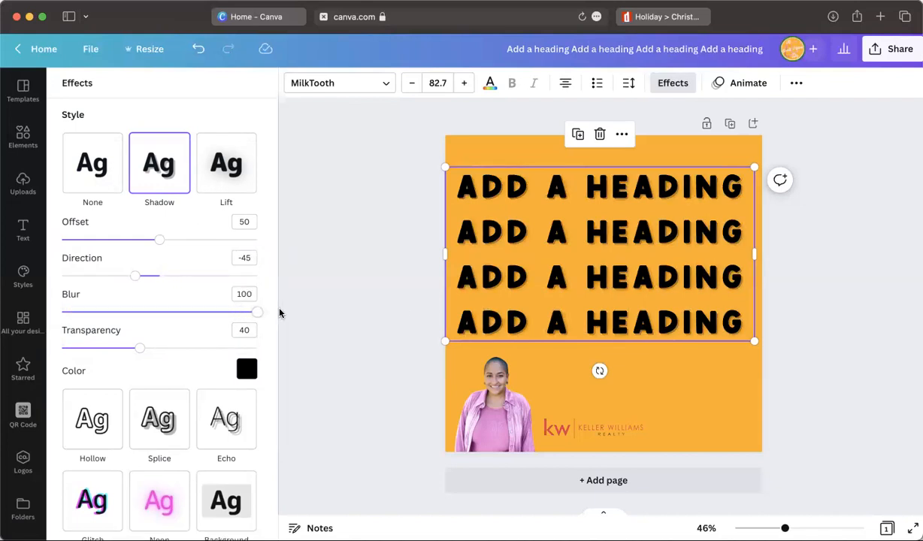
{"action": "left_click_drag", "start_coordinate": [452, 310], "coordinate": [10, 291]}
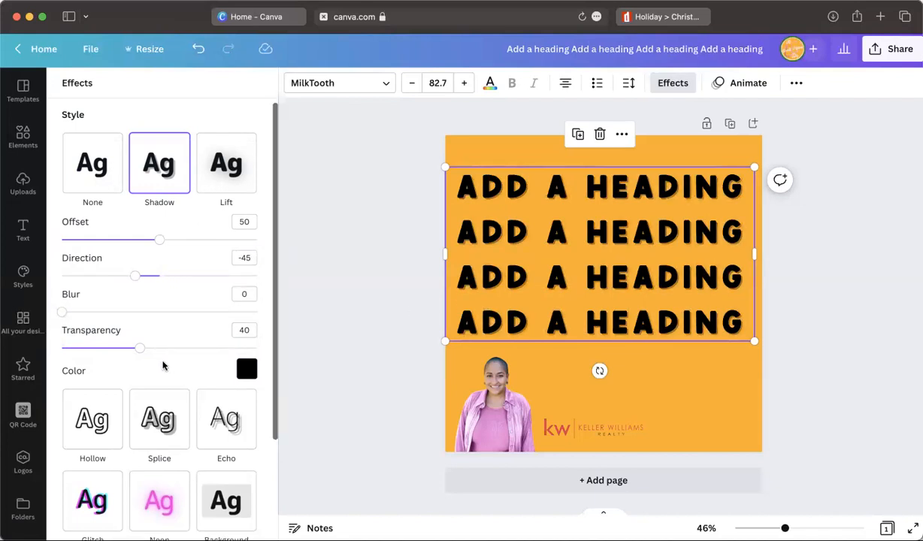
Set the heading shadow's transparency to 100 and its color to dark pink from the Dream Land Picnic palette
{"action": "left_click_drag", "start_coordinate": [139, 353], "coordinate": [294, 361]}
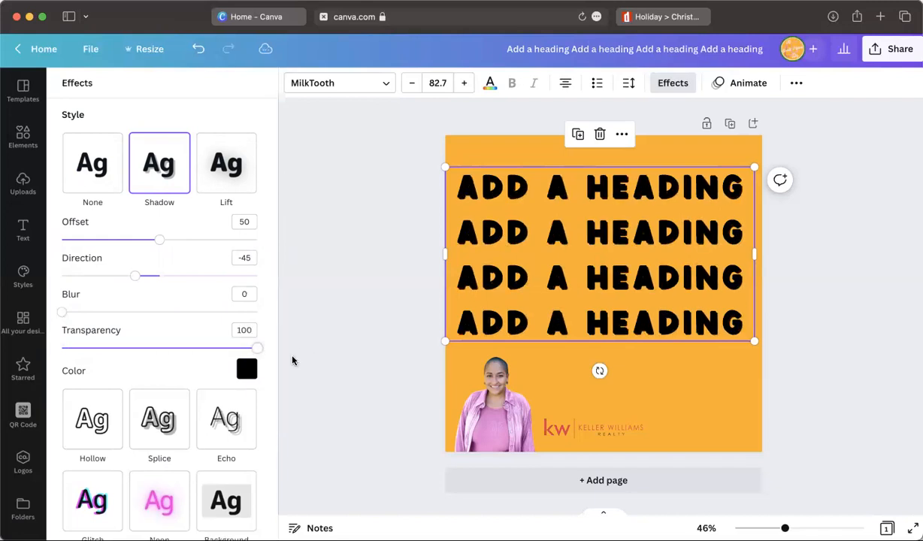
{"action": "left_click", "coordinate": [247, 368]}
{"action": "left_click", "coordinate": [140, 268]}
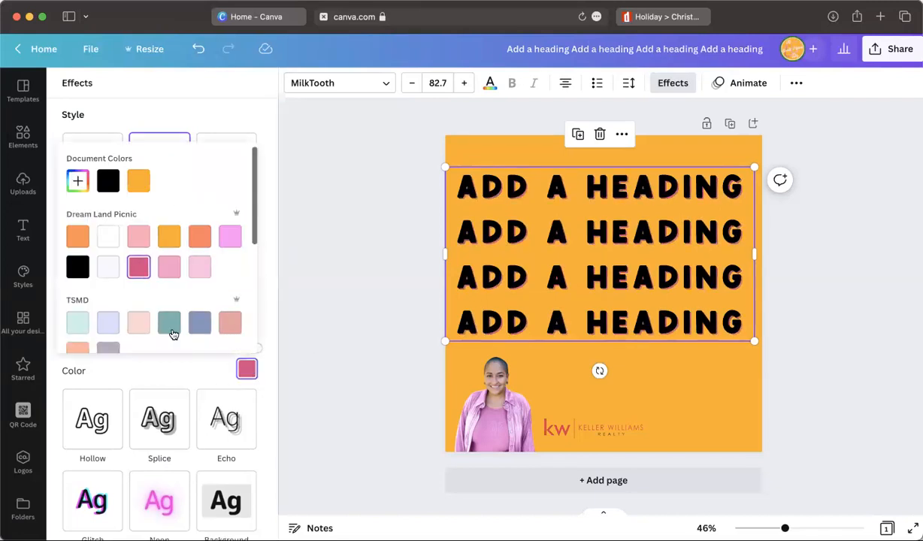
{"action": "left_click", "coordinate": [171, 364]}
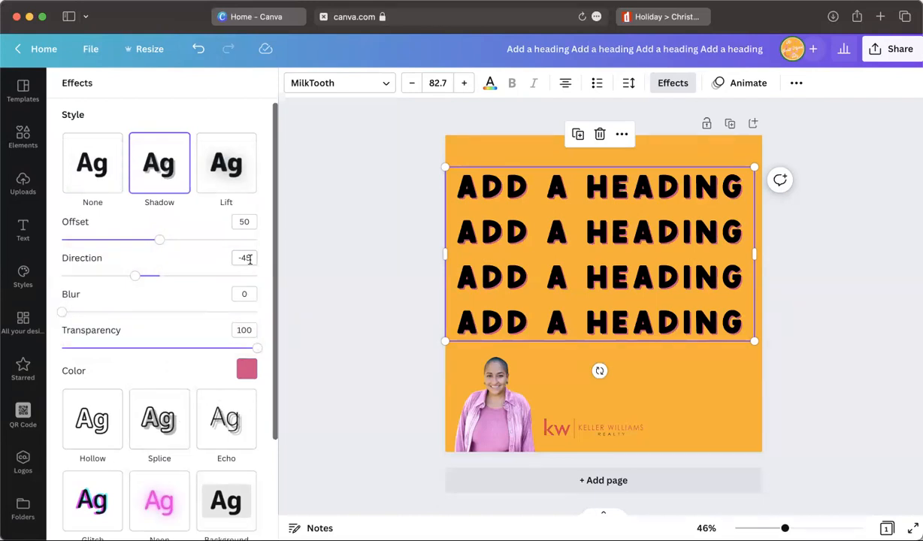
Set the heading shadow's transparency to 47
{"action": "left_click_drag", "start_coordinate": [119, 346], "coordinate": [155, 352]}
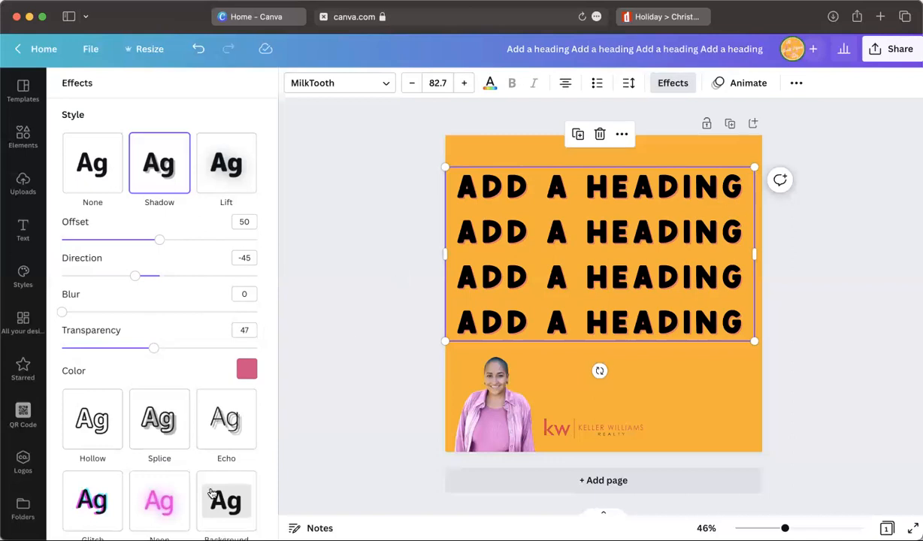
{"action": "scroll", "coordinate": [153, 459], "scroll_direction": "down", "scroll_amount": 3}
{"action": "double_click", "coordinate": [572, 296]}
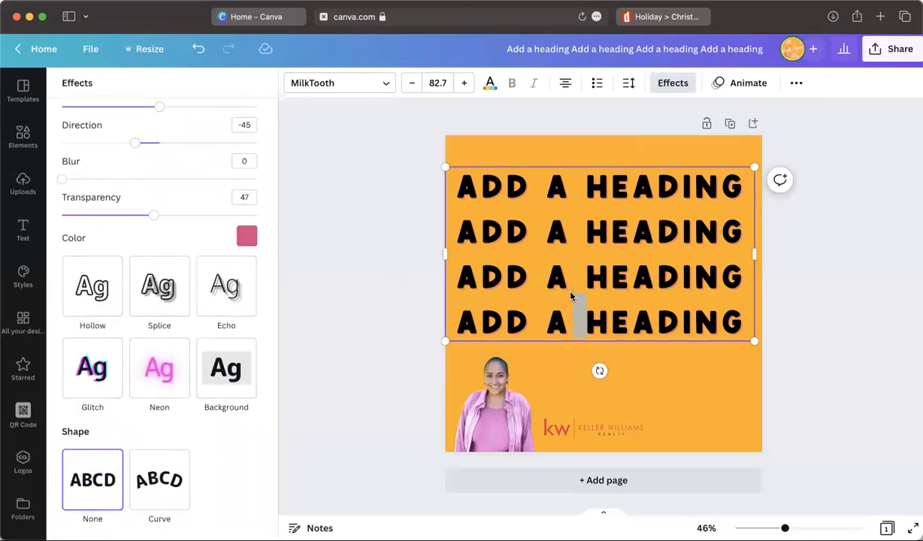
Delete the repeated lines in the heading text box, leaving a single "Add a heading" line
{"action": "key", "text": "super+a"}
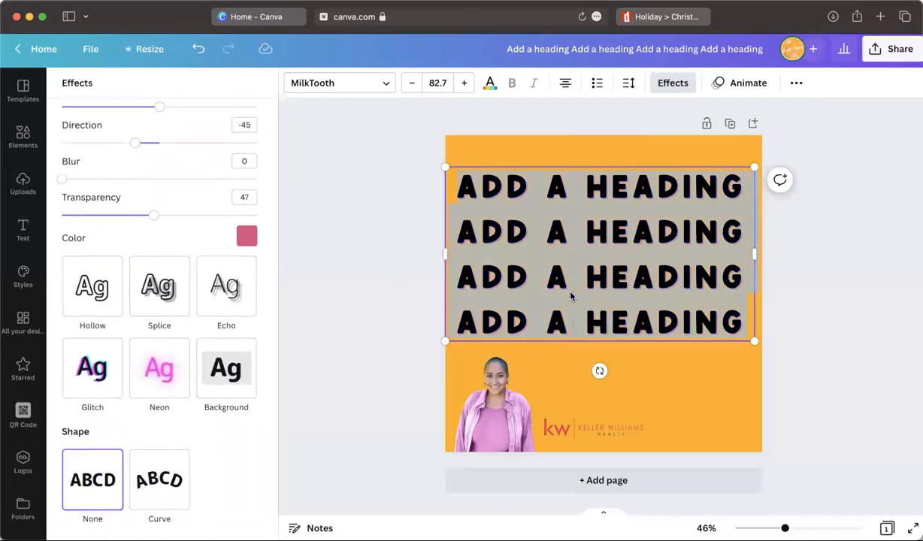
{"action": "left_click", "coordinate": [740, 368]}
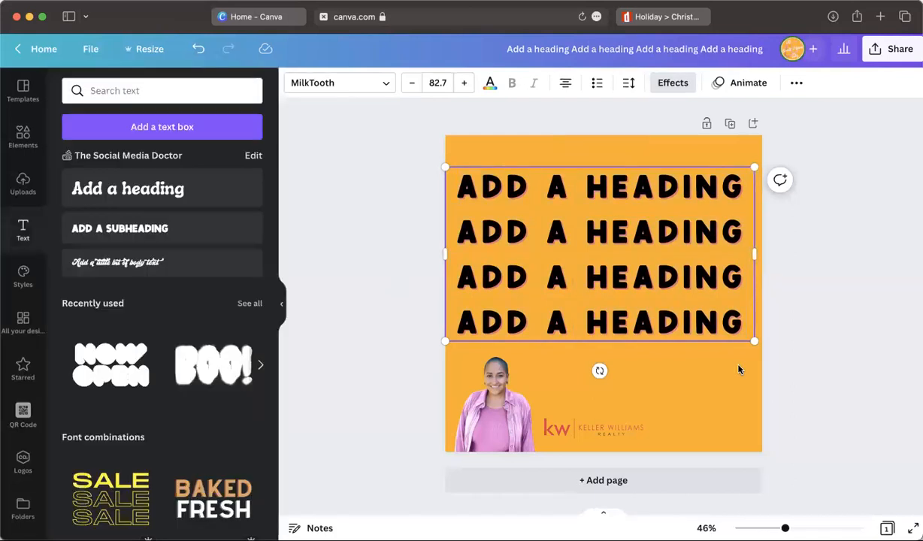
{"action": "left_click", "coordinate": [715, 307]}
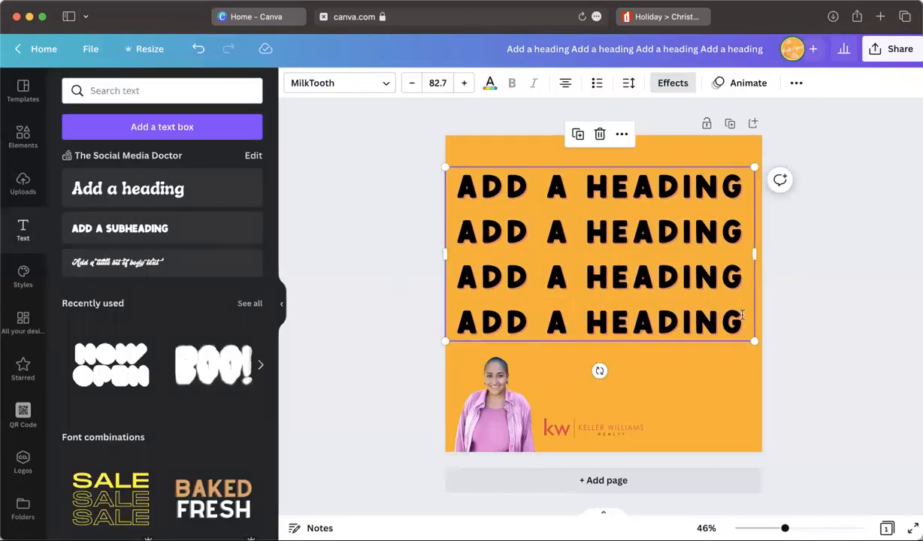
{"action": "mouse_move", "coordinate": [738, 312]}
{"action": "left_mouse_down"}
{"action": "mouse_move", "coordinate": [743, 304]}
{"action": "mouse_move", "coordinate": [742, 313]}
{"action": "left_mouse_up"}
{"action": "double_click", "coordinate": [746, 314]}
{"action": "key", "text": "super+a"}
{"action": "left_click", "coordinate": [747, 315]}
{"action": "left_click_drag", "start_coordinate": [489, 254], "coordinate": [451, 227]}
{"action": "key", "text": "BackSpace"}
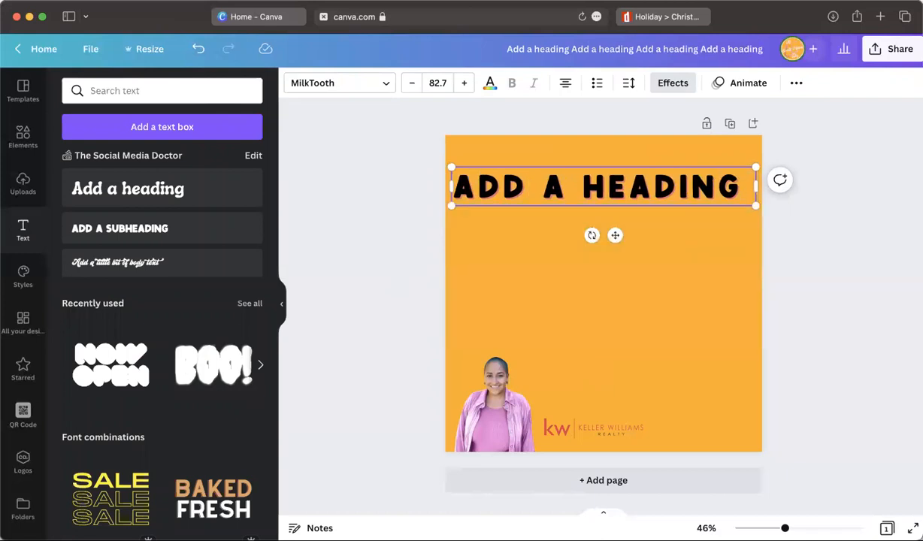
{"action": "key", "text": "BackSpace"}
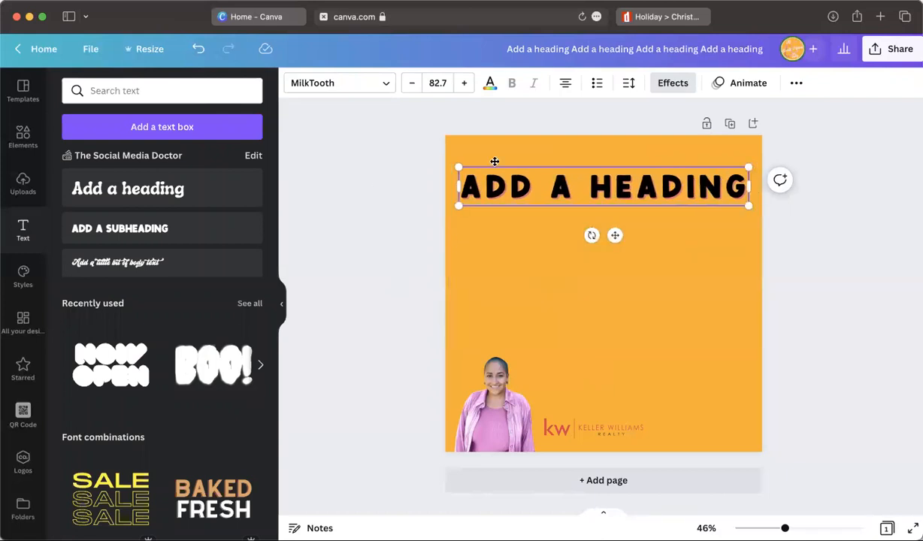
Apply the Background text effect to the heading
{"action": "left_click", "coordinate": [673, 83]}
{"action": "left_click", "coordinate": [230, 495]}
{"action": "scroll", "coordinate": [228, 481], "scroll_direction": "down", "scroll_amount": 4}
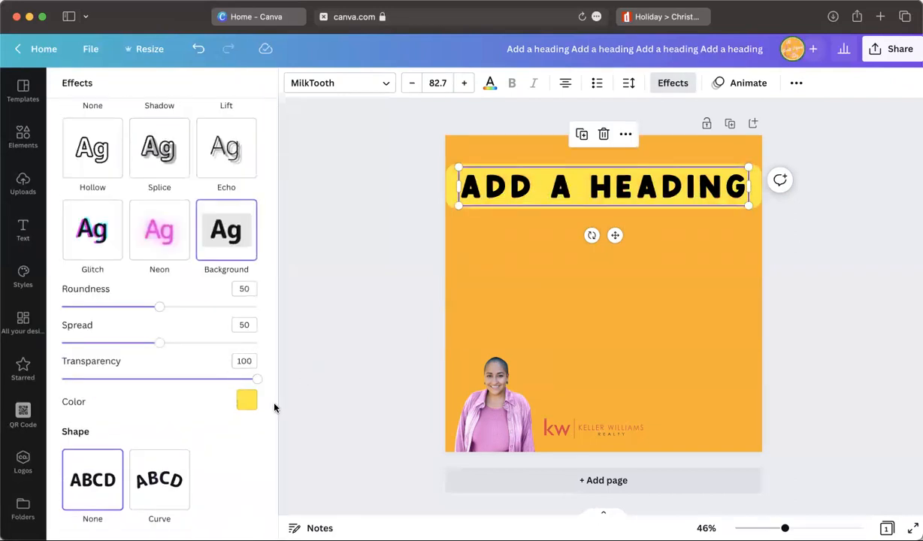
{"action": "left_click", "coordinate": [476, 293]}
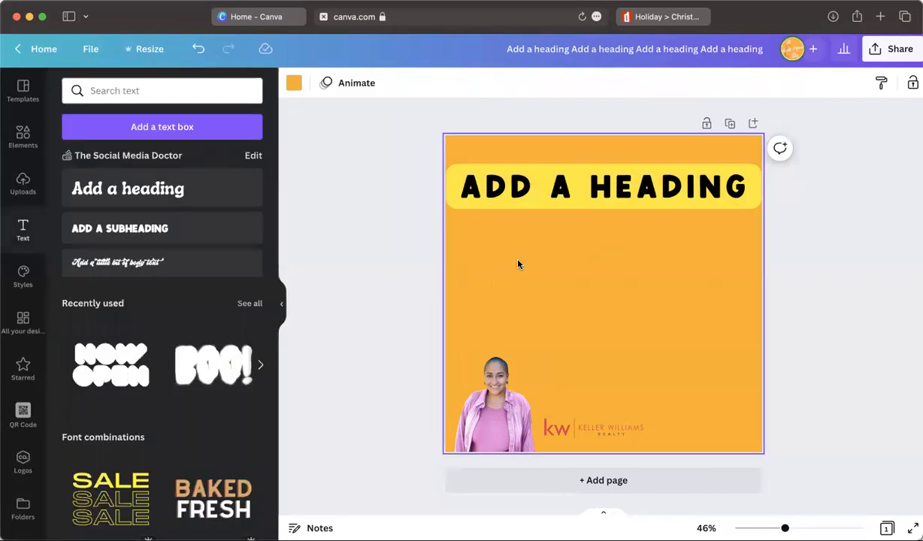
Set the spread of the heading's background effect to 25
{"action": "left_click", "coordinate": [543, 188]}
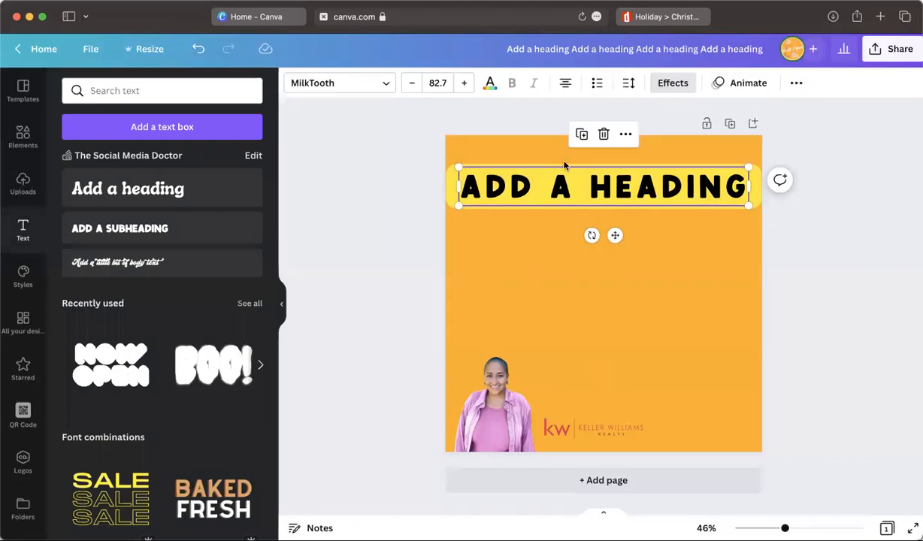
{"action": "left_click", "coordinate": [665, 85]}
{"action": "scroll", "coordinate": [196, 361], "scroll_direction": "down", "scroll_amount": 3}
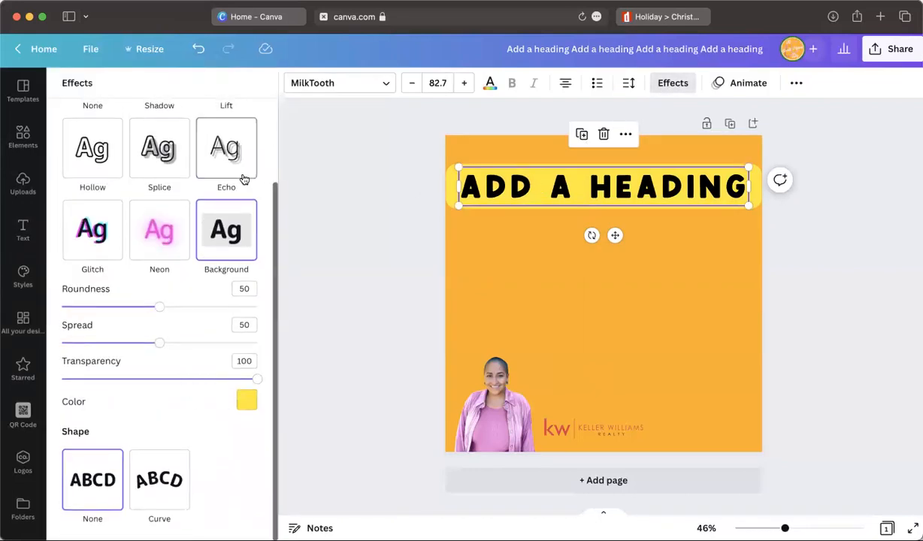
{"action": "left_click_drag", "start_coordinate": [164, 345], "coordinate": [109, 344]}
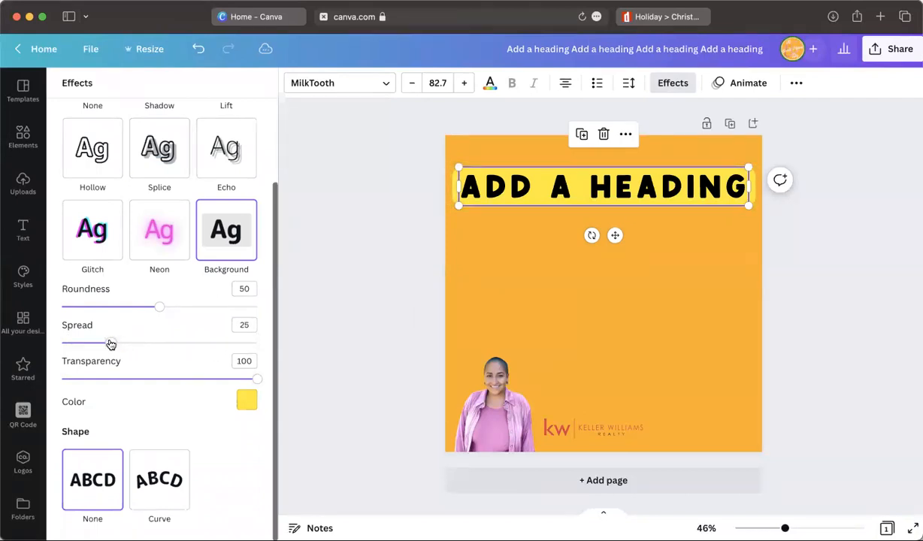
{"action": "left_click", "coordinate": [414, 227]}
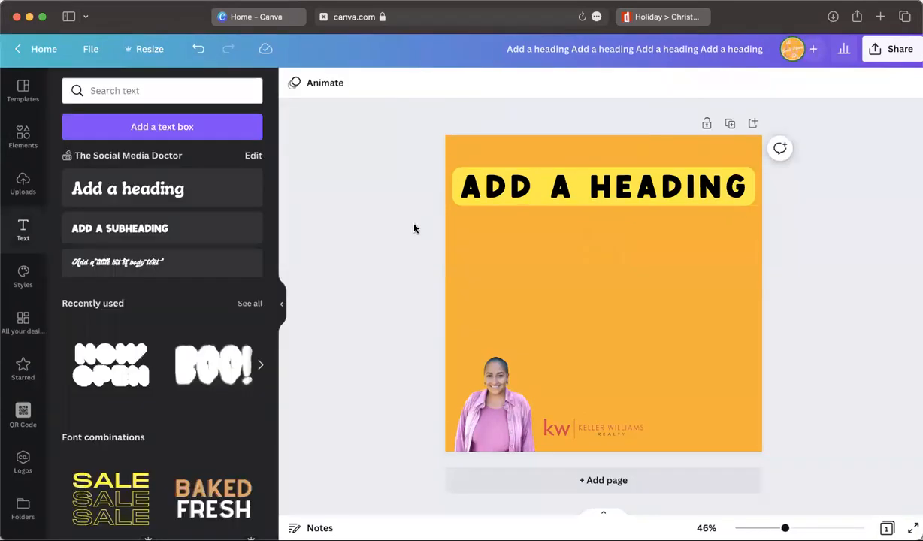
Try other roundness values for the heading's background effect, ending with 100
{"action": "left_click", "coordinate": [481, 194]}
{"action": "left_click", "coordinate": [679, 86]}
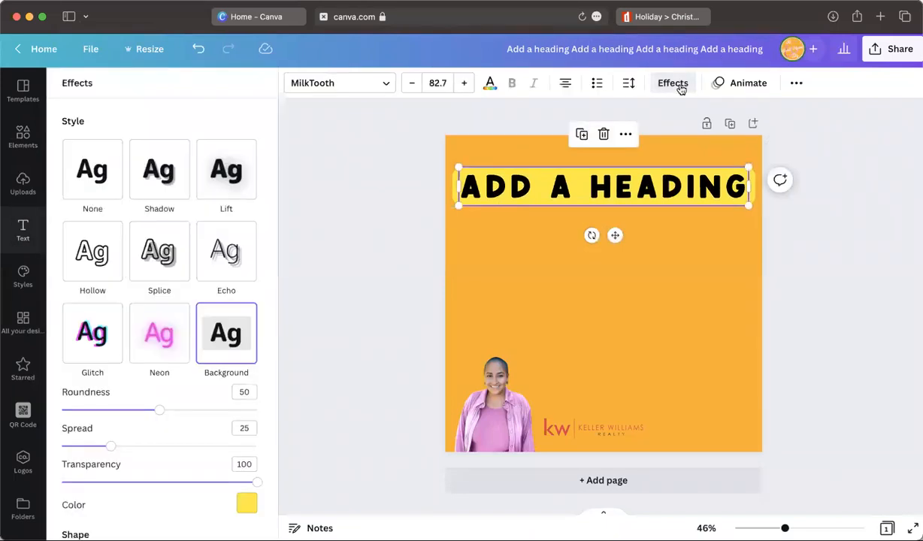
{"action": "scroll", "coordinate": [167, 418], "scroll_direction": "down", "scroll_amount": 3}
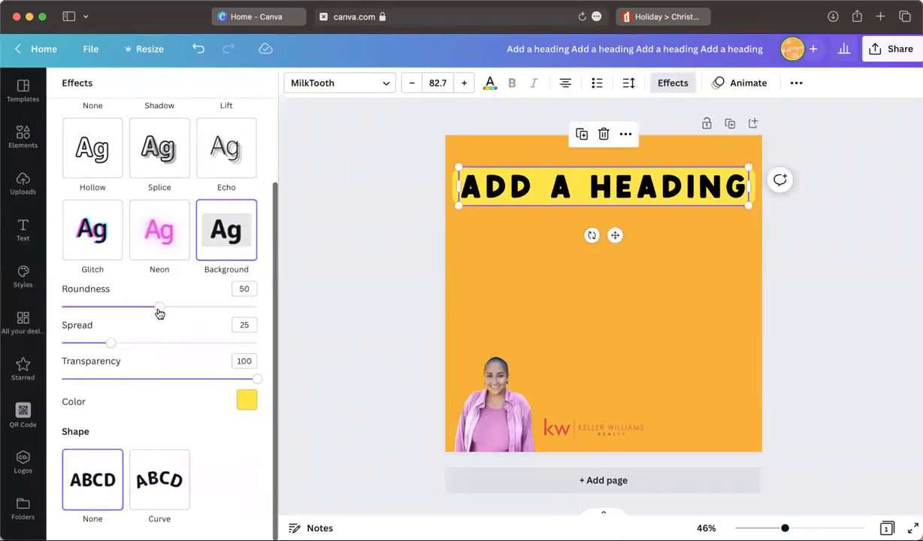
{"action": "left_click_drag", "start_coordinate": [158, 309], "coordinate": [126, 308]}
{"action": "left_click_drag", "start_coordinate": [269, 313], "coordinate": [289, 312]}
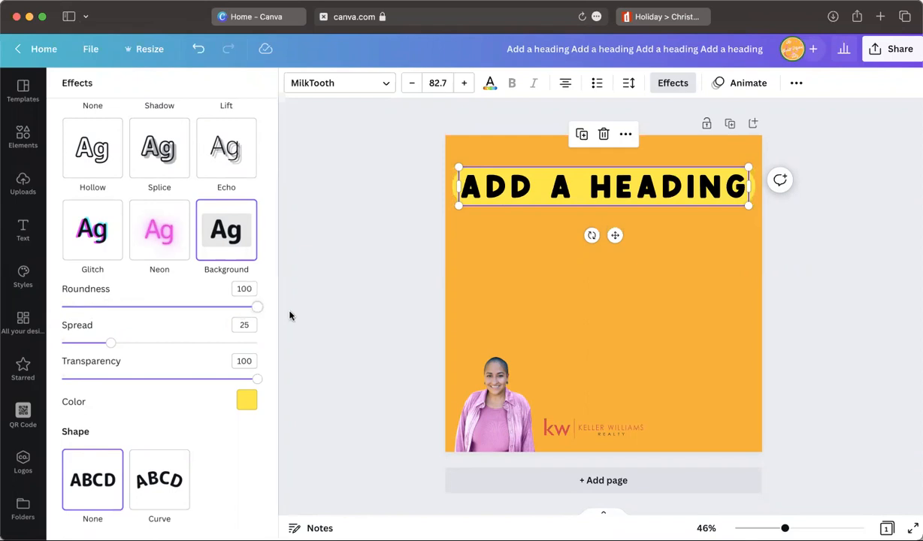
{"action": "left_click", "coordinate": [396, 269]}
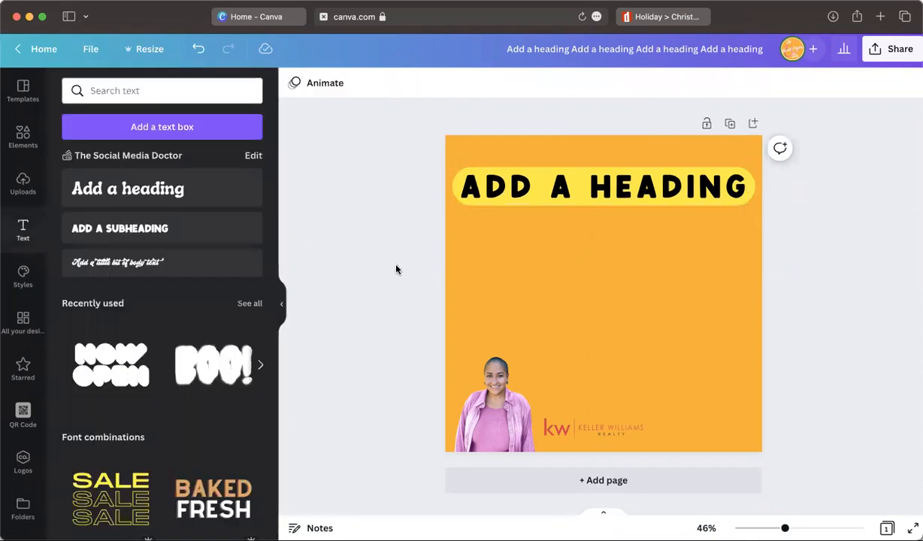
Set the roundness of the heading's background effect to 32
{"action": "left_click", "coordinate": [463, 190]}
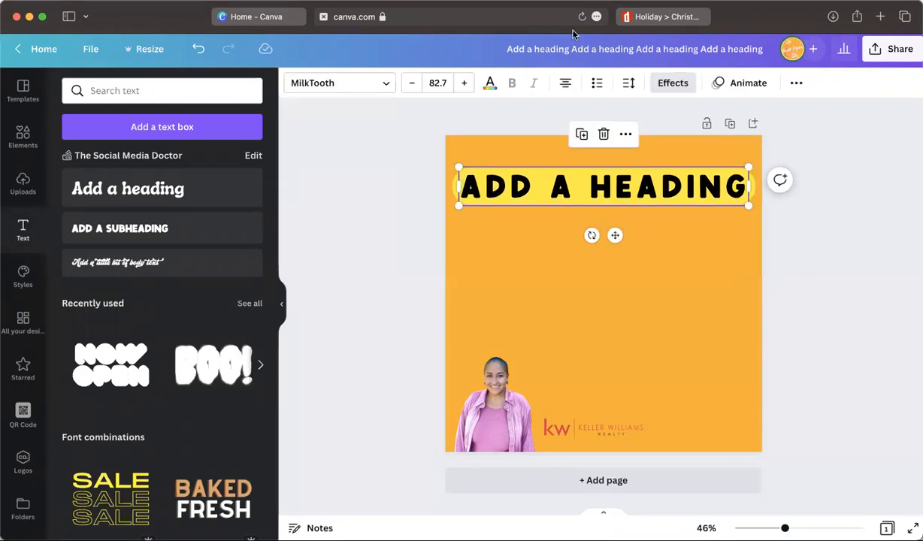
{"action": "left_click", "coordinate": [675, 84]}
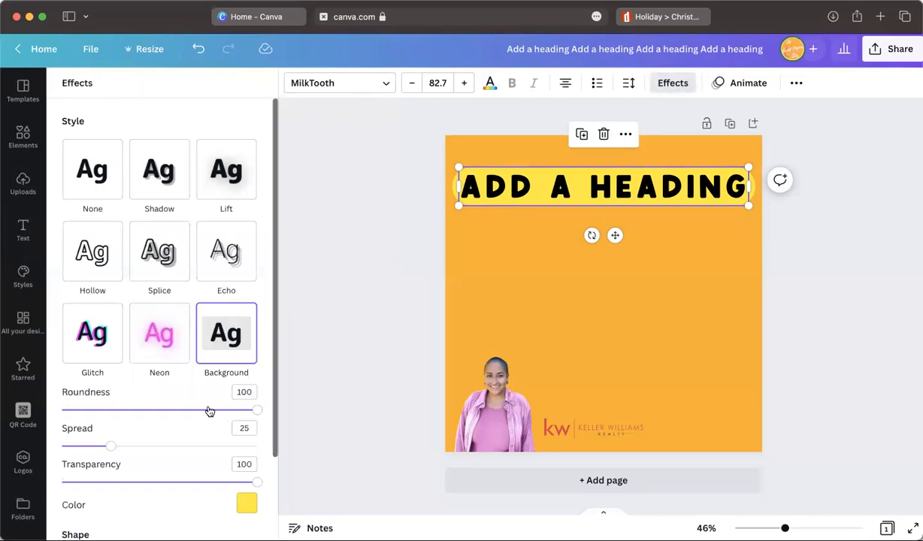
{"action": "left_click", "coordinate": [124, 411]}
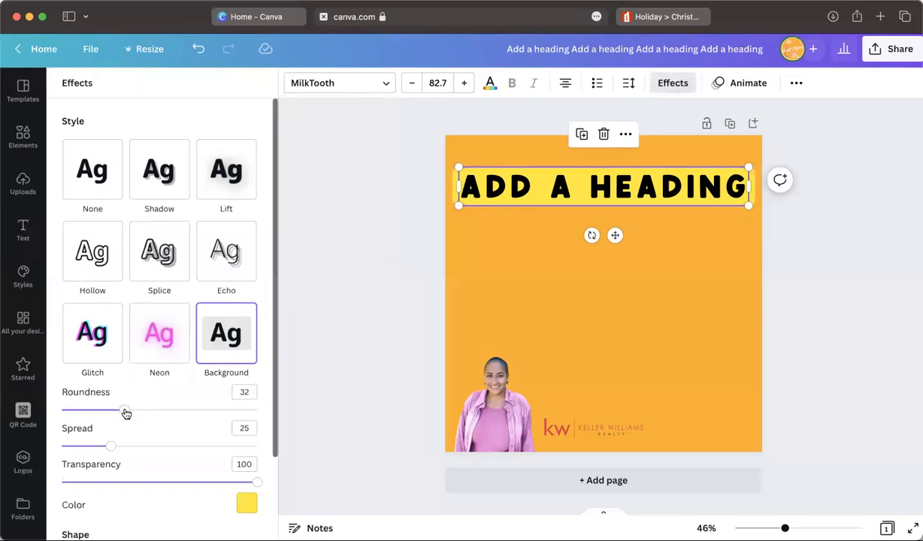
{"action": "left_click", "coordinate": [361, 292]}
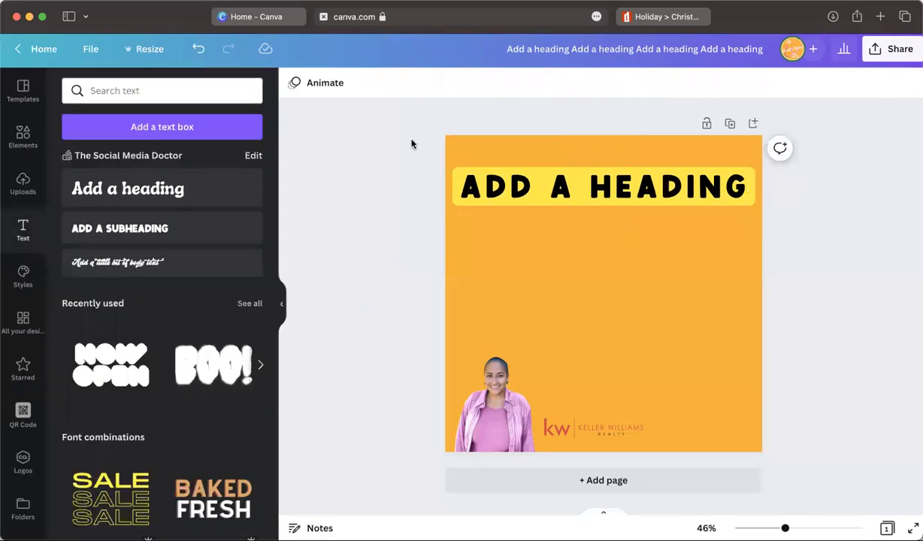
Try lower transparency values for the heading's background effect, restoring it to 100
{"action": "left_click", "coordinate": [462, 177]}
{"action": "left_click", "coordinate": [672, 82]}
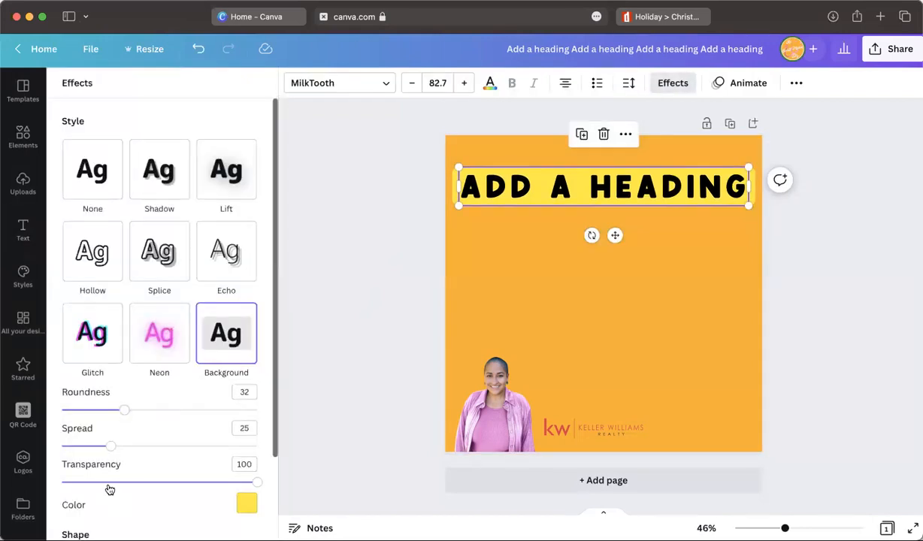
{"action": "scroll", "coordinate": [109, 489], "scroll_direction": "down", "scroll_amount": 3}
{"action": "left_click", "coordinate": [217, 380]}
{"action": "left_click_drag", "start_coordinate": [217, 382], "coordinate": [358, 351]}
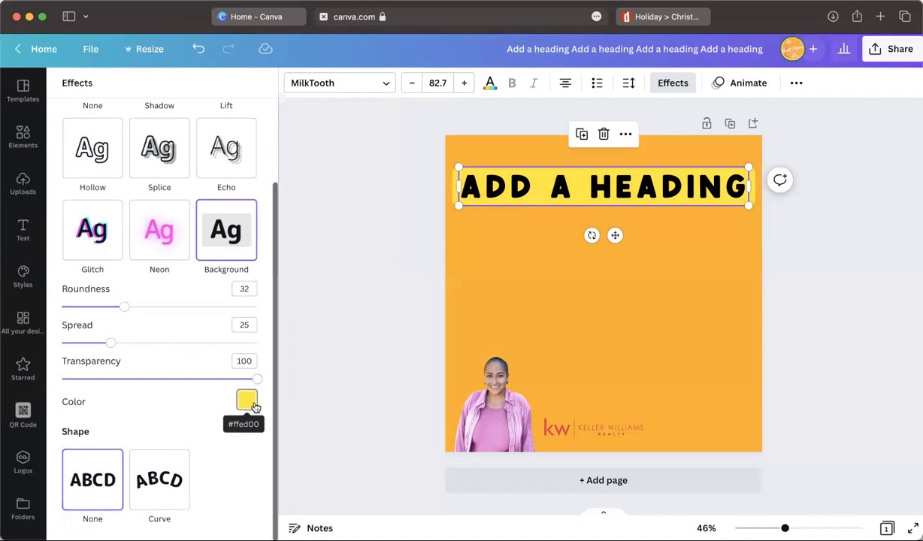
{"action": "left_click_drag", "start_coordinate": [191, 379], "coordinate": [484, 418]}
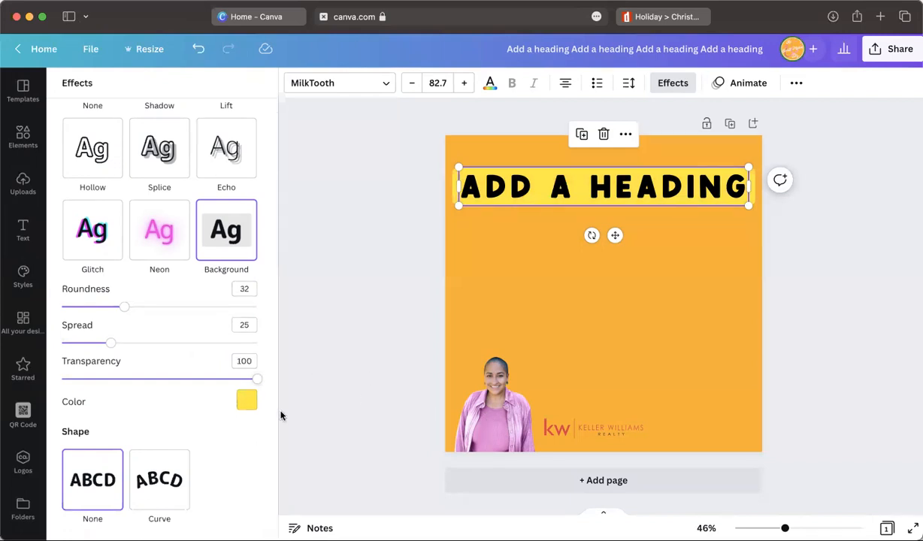
Set the heading's background effect color to dark pink from the Dream Land Picnic palette
{"action": "left_click", "coordinate": [248, 402]}
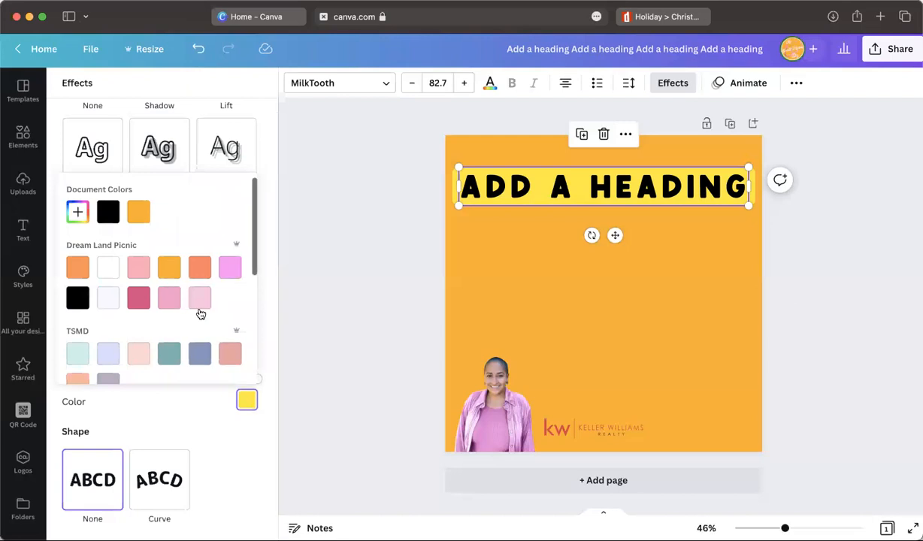
{"action": "left_click", "coordinate": [138, 297]}
{"action": "left_click", "coordinate": [128, 434]}
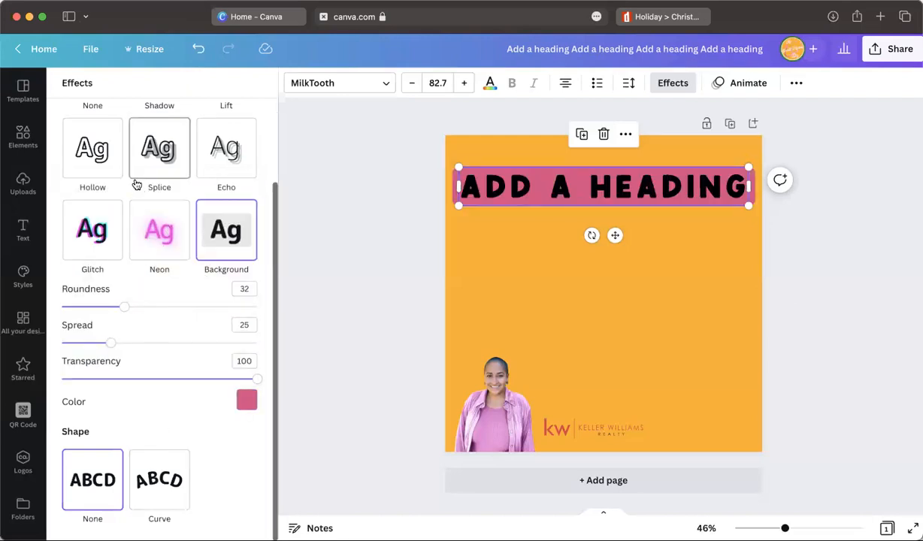
Remove the heading's style effect and apply the Curve shape with a curve value of 83
{"action": "scroll", "coordinate": [136, 181], "scroll_direction": "up", "scroll_amount": 3}
{"action": "left_click", "coordinate": [92, 168]}
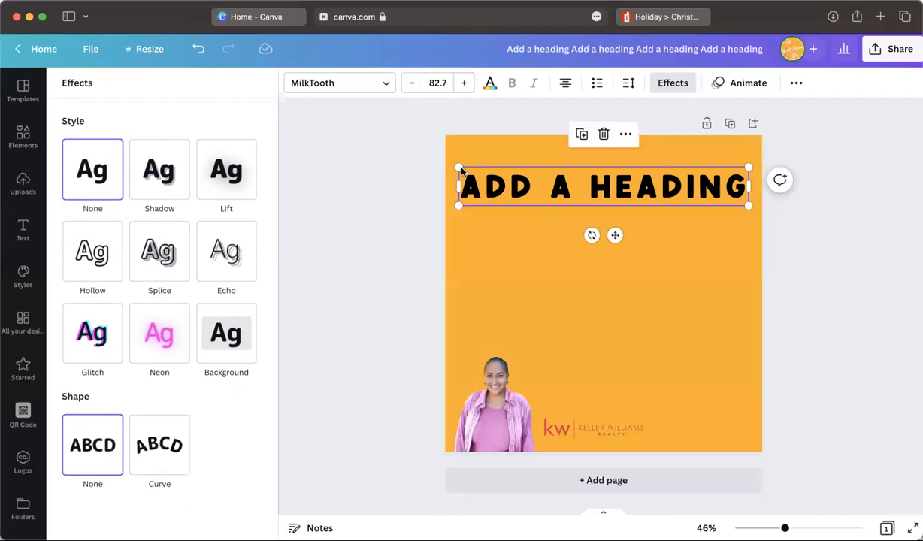
{"action": "left_click", "coordinate": [172, 442]}
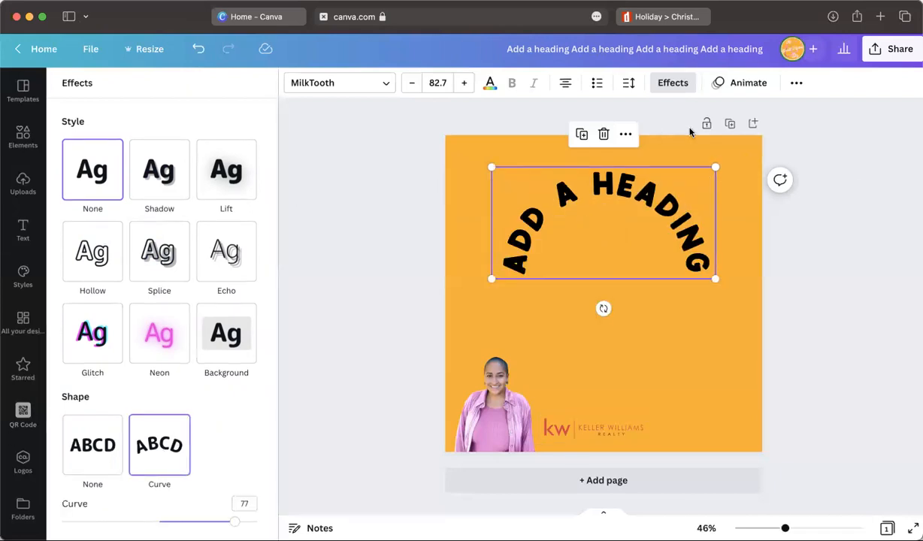
{"action": "mouse_move", "coordinate": [235, 521]}
{"action": "left_mouse_down"}
{"action": "mouse_move", "coordinate": [257, 522]}
{"action": "mouse_move", "coordinate": [44, 509]}
{"action": "mouse_move", "coordinate": [240, 522]}
{"action": "left_mouse_up"}
Fit the curved heading over the agent's photo by rotating it clockwise and shrinking it to font size 45
{"action": "left_click_drag", "start_coordinate": [614, 231], "coordinate": [559, 348]}
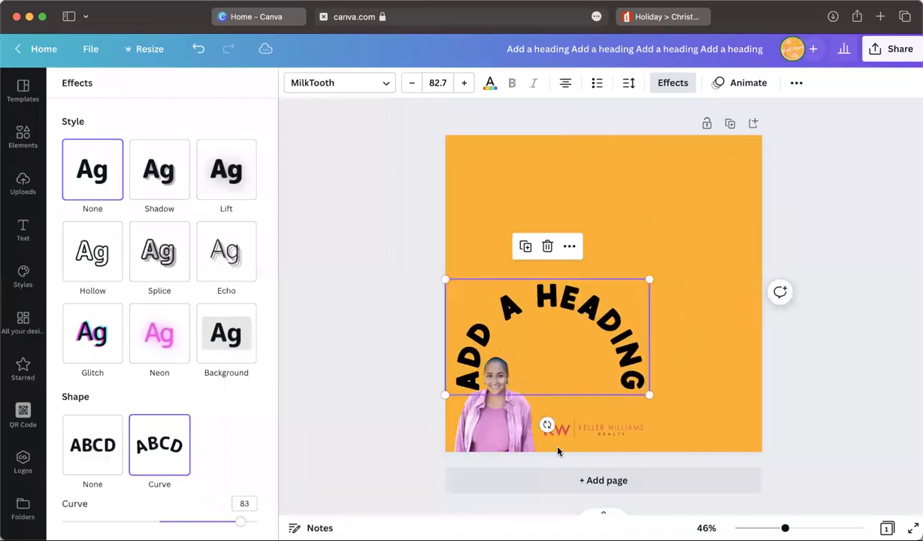
{"action": "left_click_drag", "start_coordinate": [547, 425], "coordinate": [471, 449]}
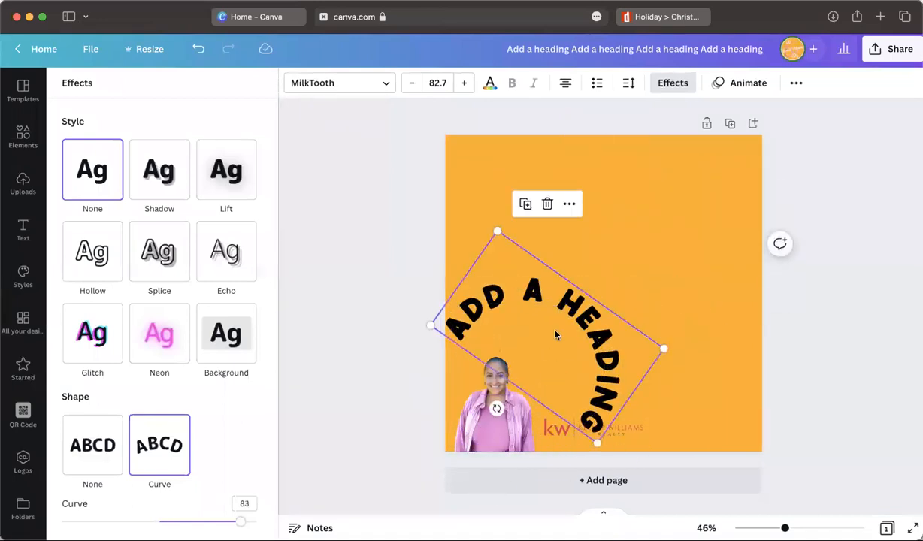
{"action": "left_click_drag", "start_coordinate": [663, 348], "coordinate": [527, 367]}
{"action": "left_click", "coordinate": [409, 365]}
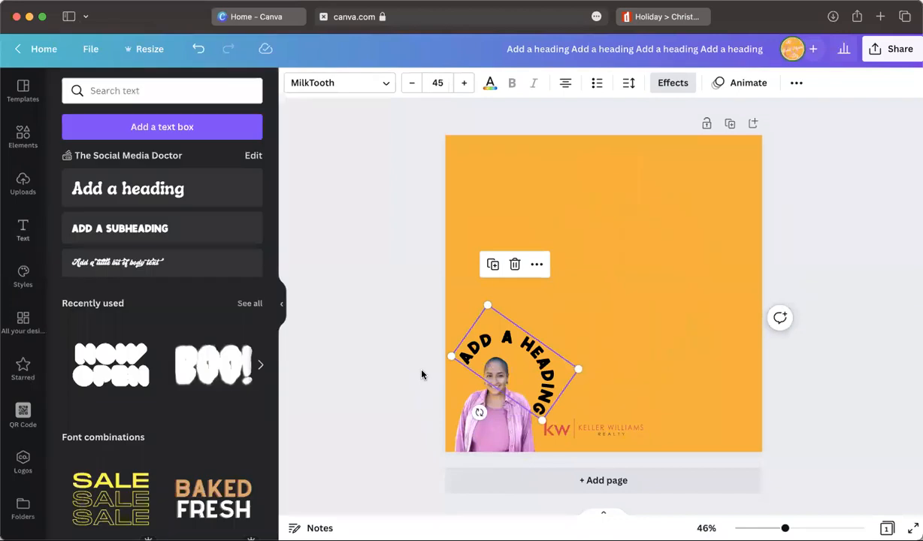
Adjust the curved heading's rotation and position so it wraps closely around the agent's head
{"action": "left_click", "coordinate": [521, 357]}
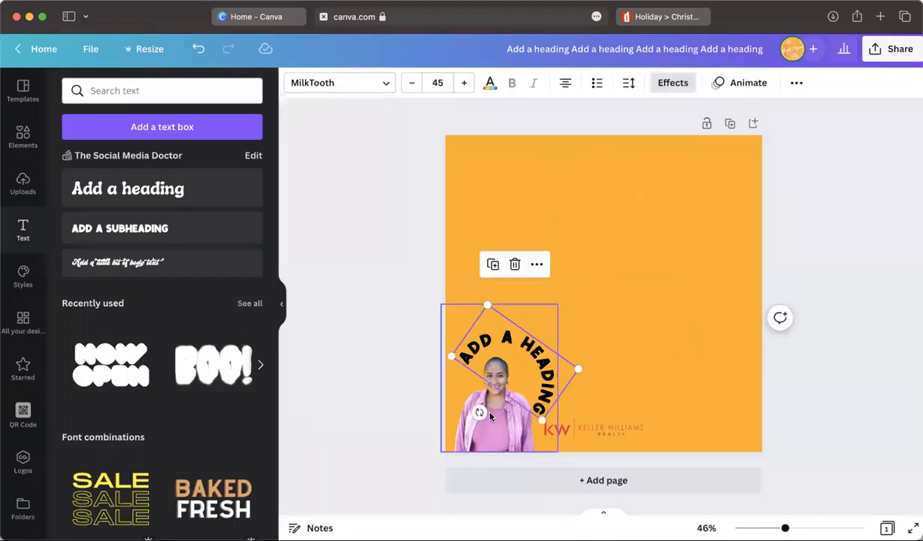
{"action": "left_click_drag", "start_coordinate": [479, 412], "coordinate": [491, 420]}
{"action": "left_click_drag", "start_coordinate": [554, 362], "coordinate": [544, 362]}
{"action": "left_click", "coordinate": [403, 392]}
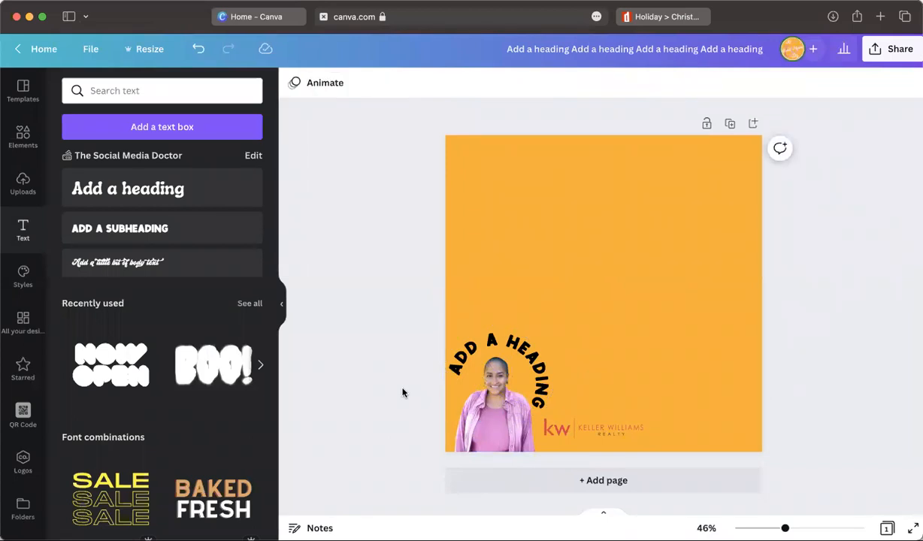
Enlarge the curved heading to font size 69.8, straighten it, and center it in the upper half of the post
{"action": "left_click", "coordinate": [522, 347]}
{"action": "left_click", "coordinate": [521, 347]}
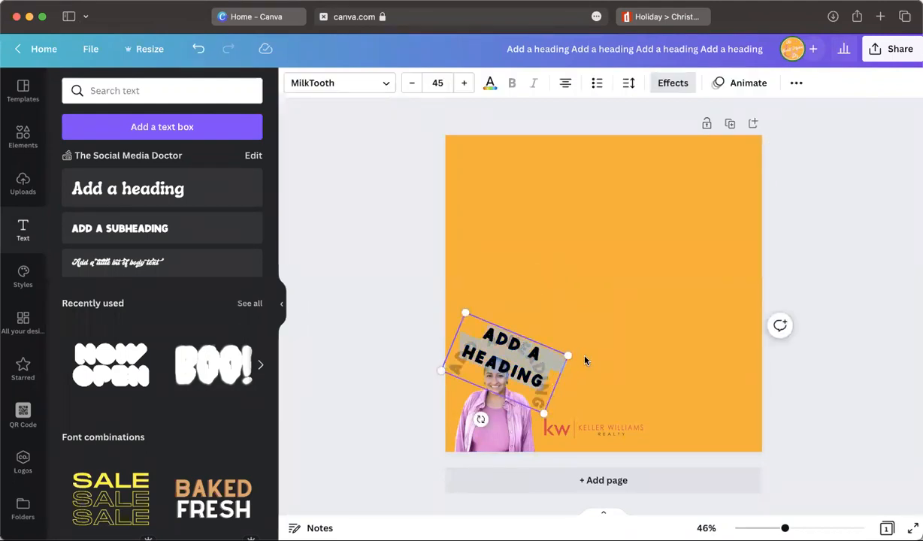
{"action": "left_click_drag", "start_coordinate": [565, 355], "coordinate": [637, 345]}
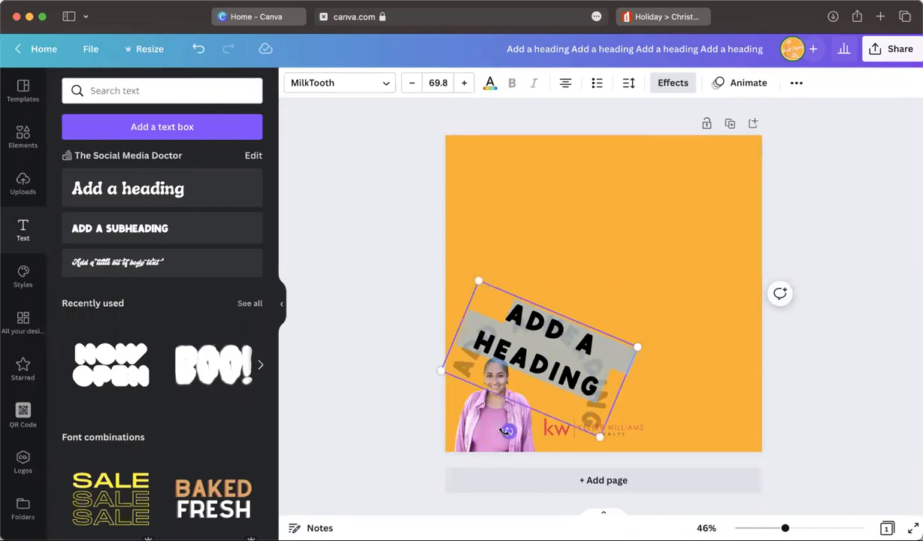
{"action": "mouse_move", "coordinate": [548, 434]}
{"action": "left_mouse_down"}
{"action": "mouse_move", "coordinate": [562, 440]}
{"action": "mouse_move", "coordinate": [536, 434]}
{"action": "left_mouse_up"}
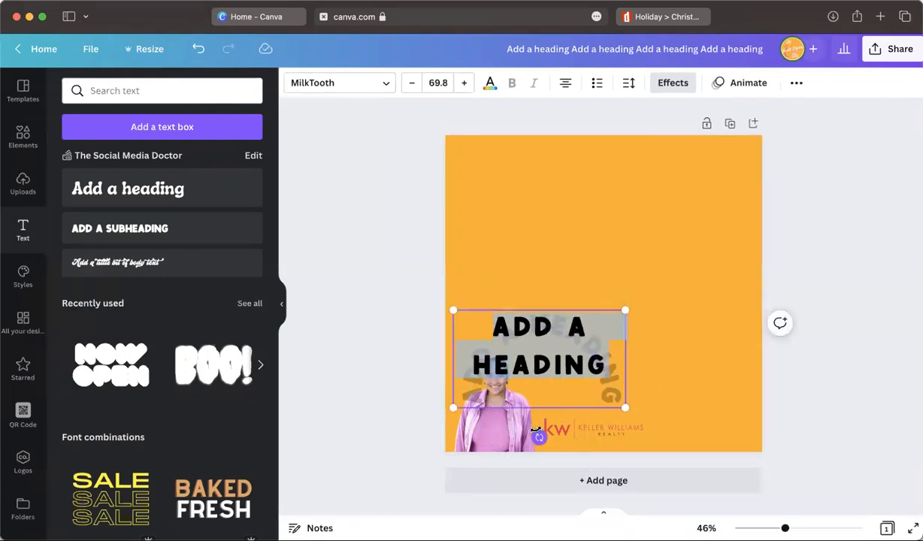
{"action": "left_click", "coordinate": [612, 243]}
{"action": "left_click_drag", "start_coordinate": [558, 354], "coordinate": [621, 233]}
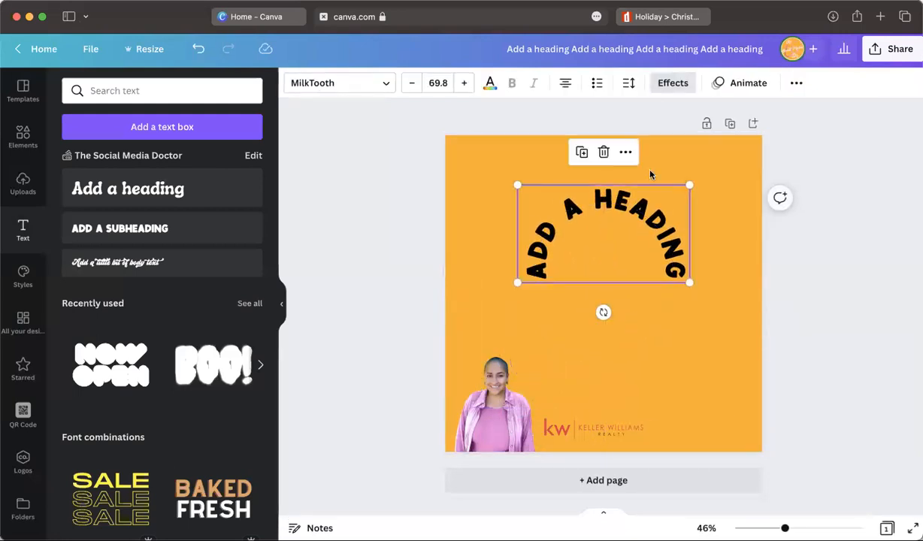
Set the curved heading's letter spacing to 0
{"action": "left_click", "coordinate": [627, 86]}
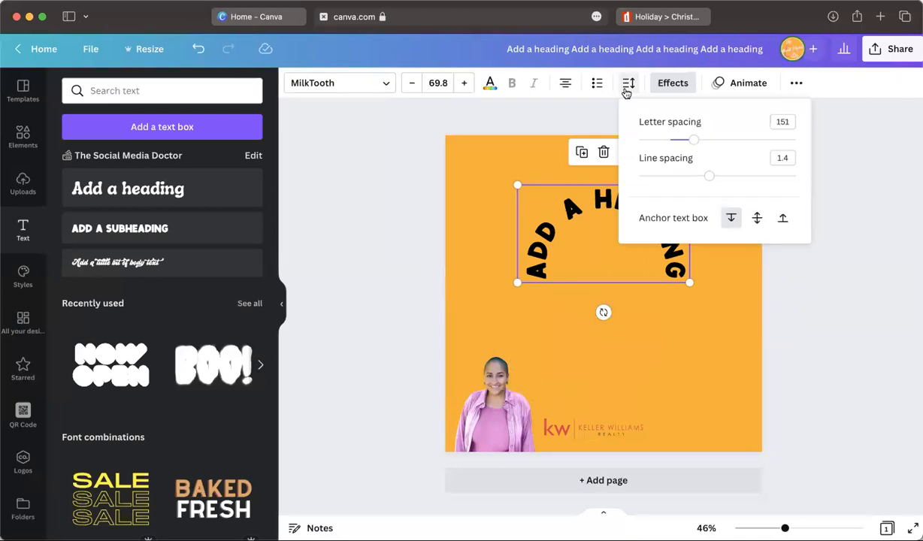
{"action": "left_click_drag", "start_coordinate": [692, 140], "coordinate": [666, 144]}
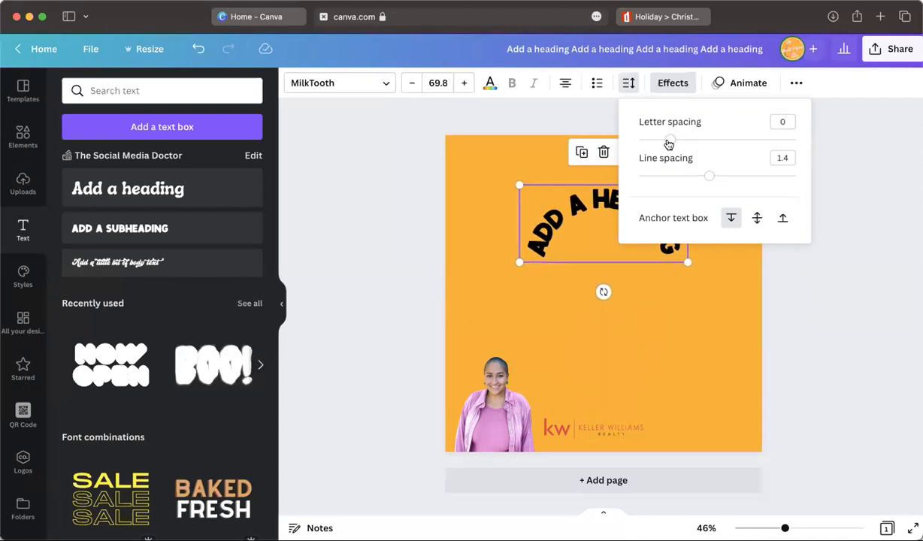
{"action": "left_click", "coordinate": [487, 158]}
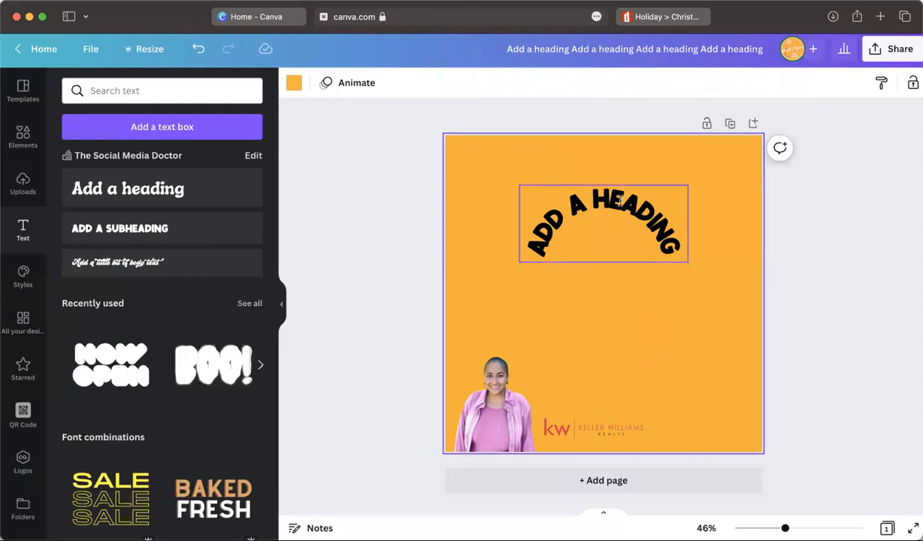
Widen the curved heading's letter spacing to 151, then undo and redo that change
{"action": "left_click", "coordinate": [619, 200]}
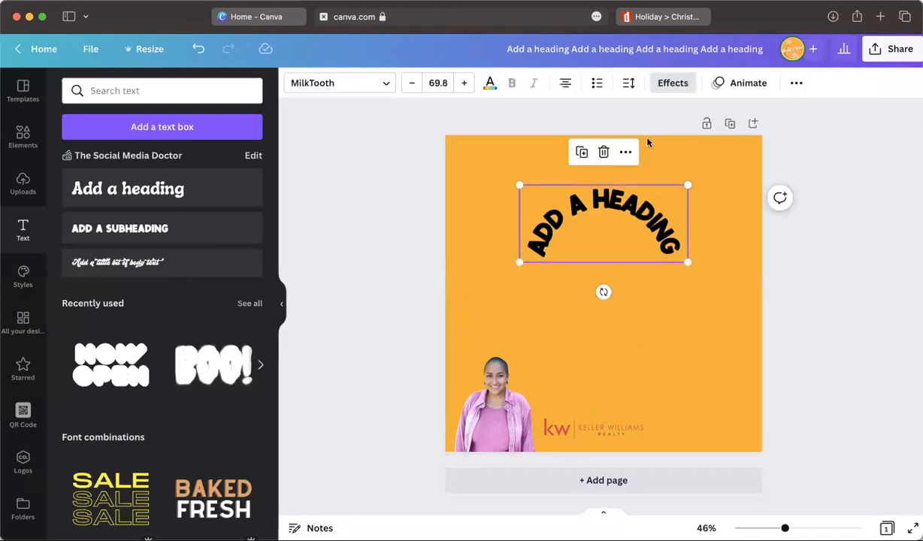
{"action": "left_click", "coordinate": [629, 85]}
{"action": "left_click_drag", "start_coordinate": [672, 140], "coordinate": [694, 143]}
{"action": "left_click", "coordinate": [741, 305]}
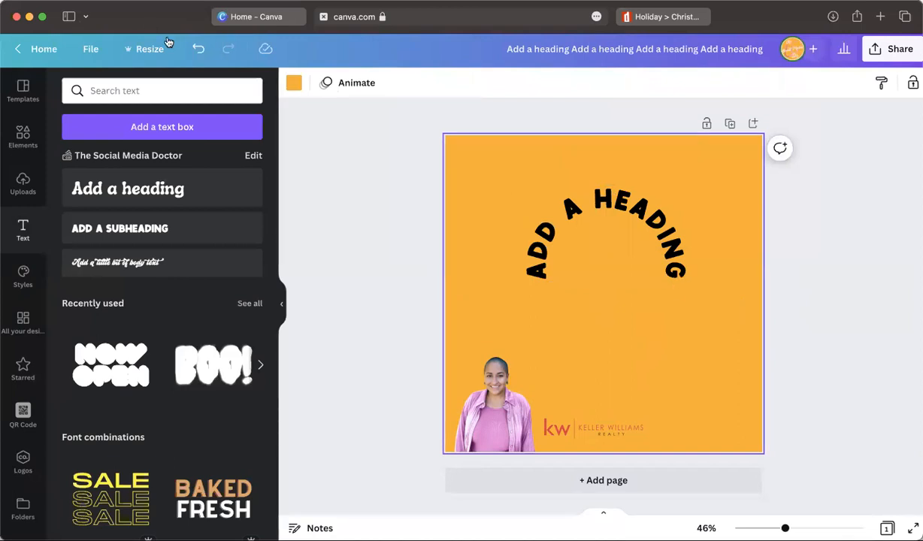
{"action": "left_click", "coordinate": [198, 48]}
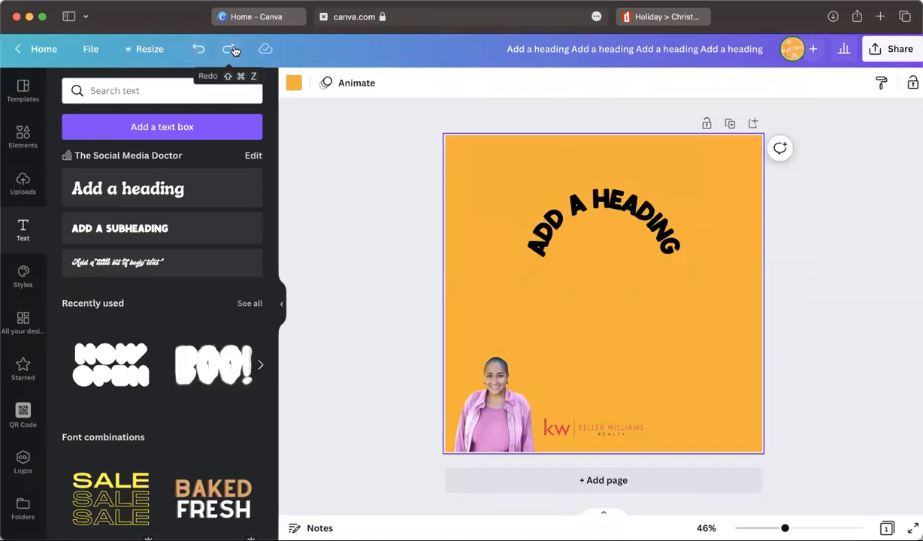
{"action": "left_click", "coordinate": [229, 49]}
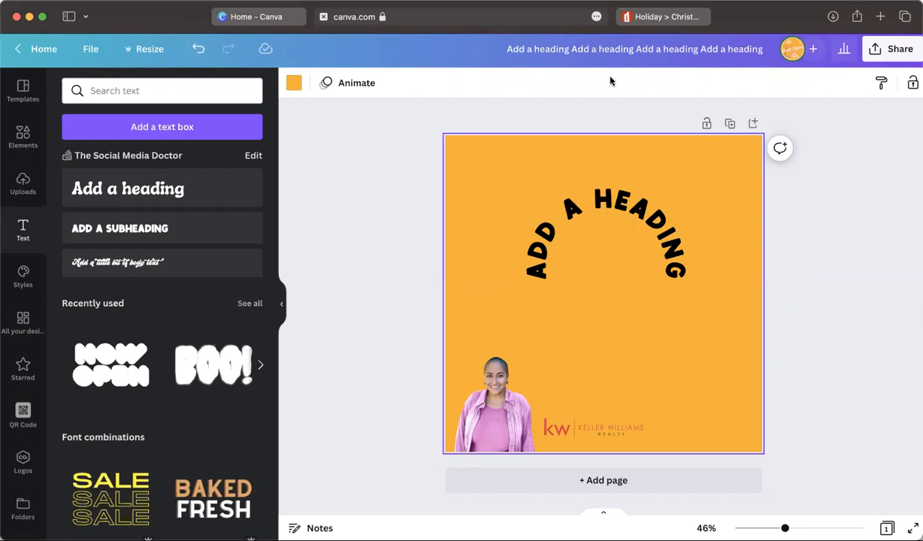
Review the curved heading's effect and spacing settings without changing them
{"action": "left_click", "coordinate": [590, 236]}
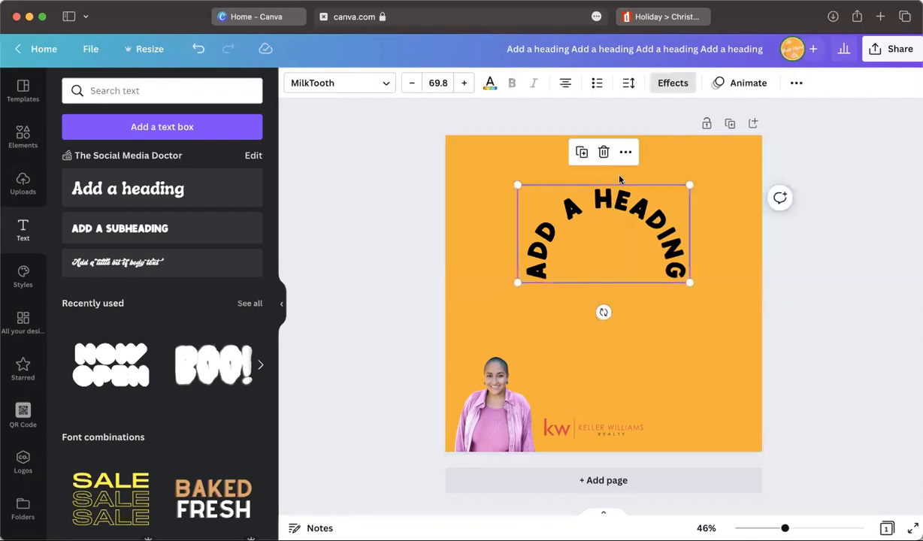
{"action": "left_click", "coordinate": [674, 84]}
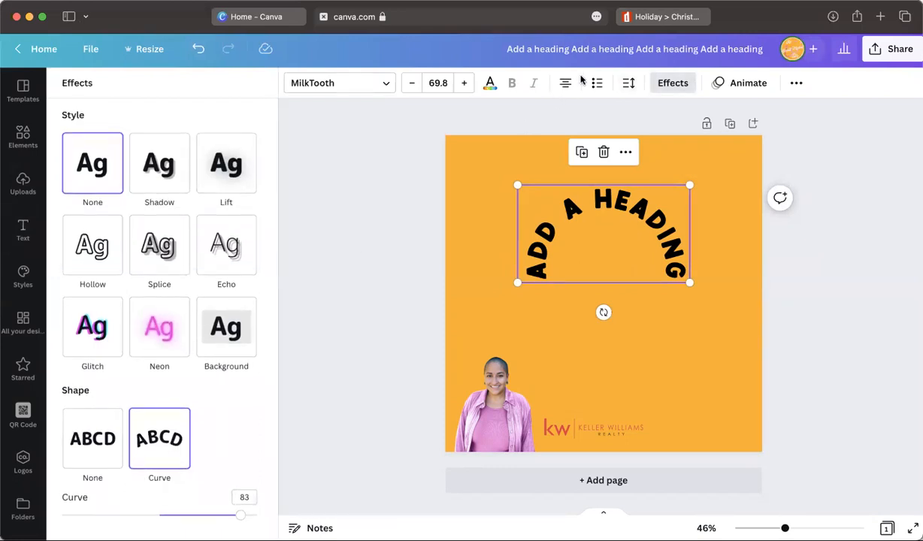
{"action": "left_click", "coordinate": [628, 83]}
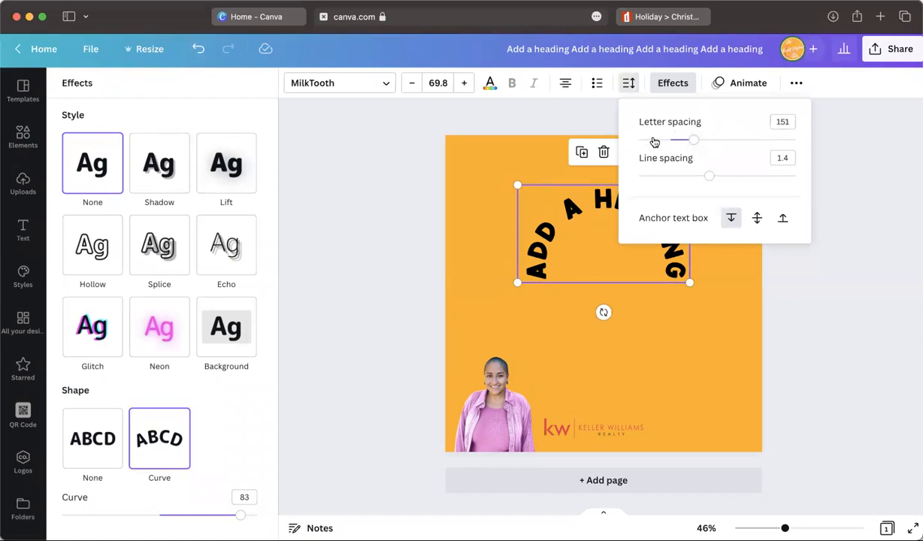
{"action": "left_click", "coordinate": [378, 166]}
{"action": "left_click", "coordinate": [378, 167]}
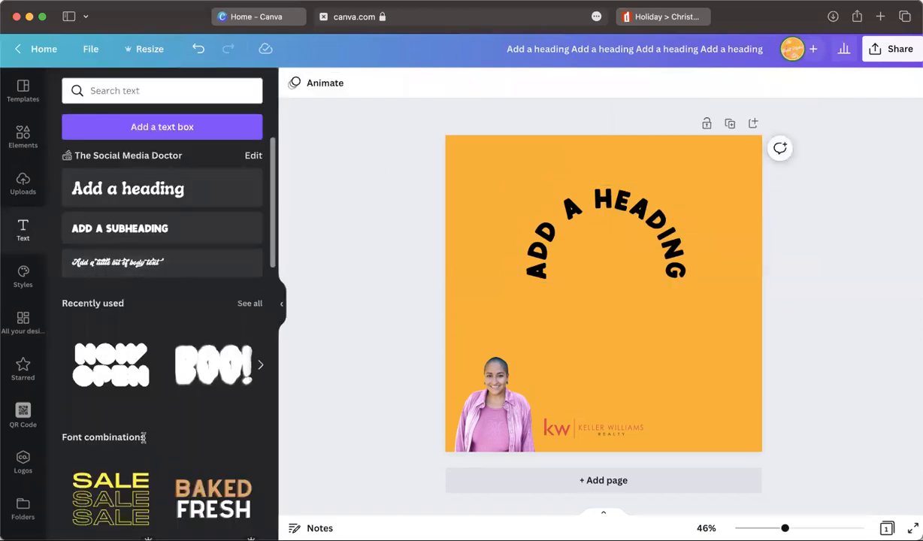
Add the "HELLO darling" font combination to the post
{"action": "scroll", "coordinate": [142, 439], "scroll_direction": "down", "scroll_amount": 7}
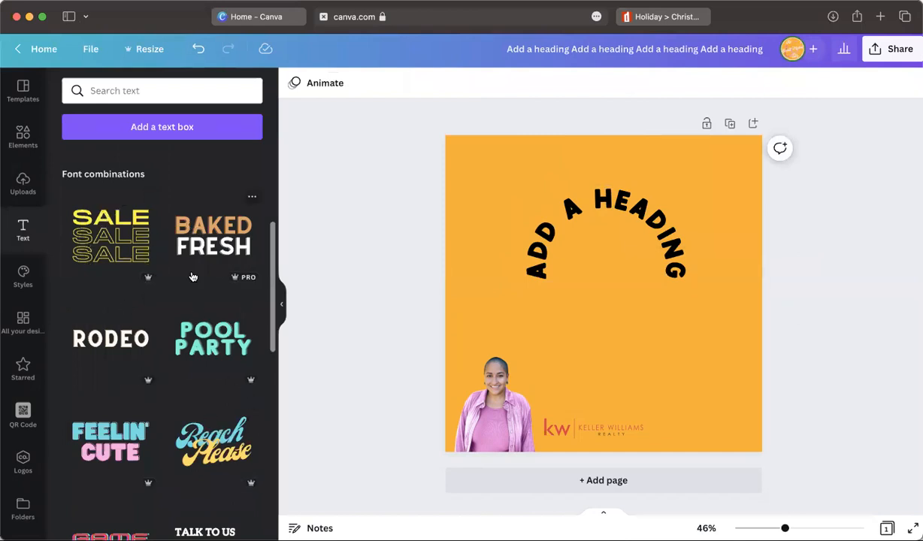
{"action": "scroll", "coordinate": [189, 298], "scroll_direction": "down", "scroll_amount": 7}
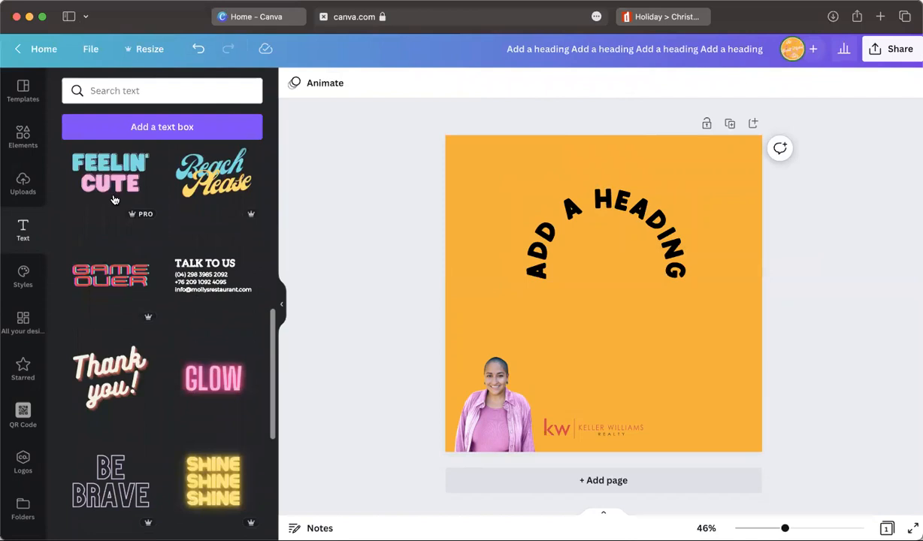
{"action": "scroll", "coordinate": [150, 338], "scroll_direction": "down", "scroll_amount": 4}
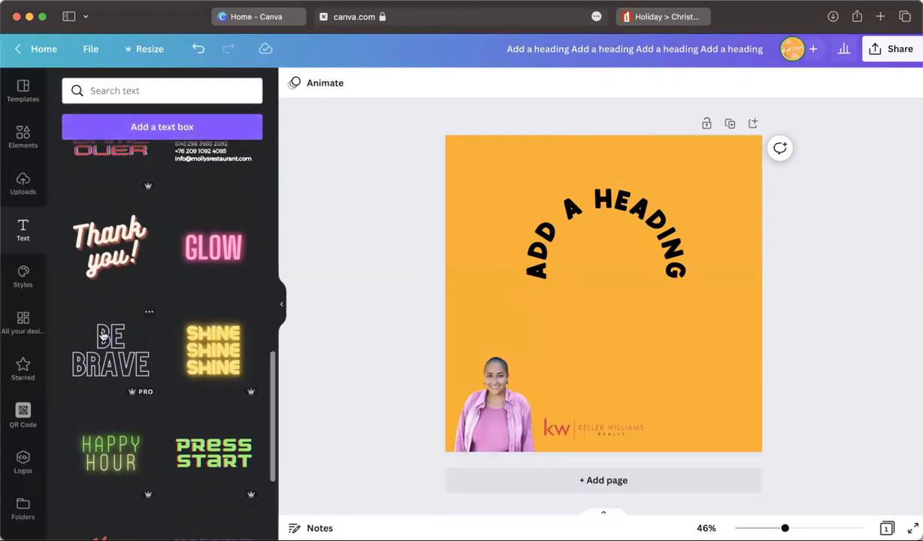
{"action": "scroll", "coordinate": [120, 399], "scroll_direction": "down", "scroll_amount": 10}
{"action": "scroll", "coordinate": [120, 399], "scroll_direction": "down", "scroll_amount": 5}
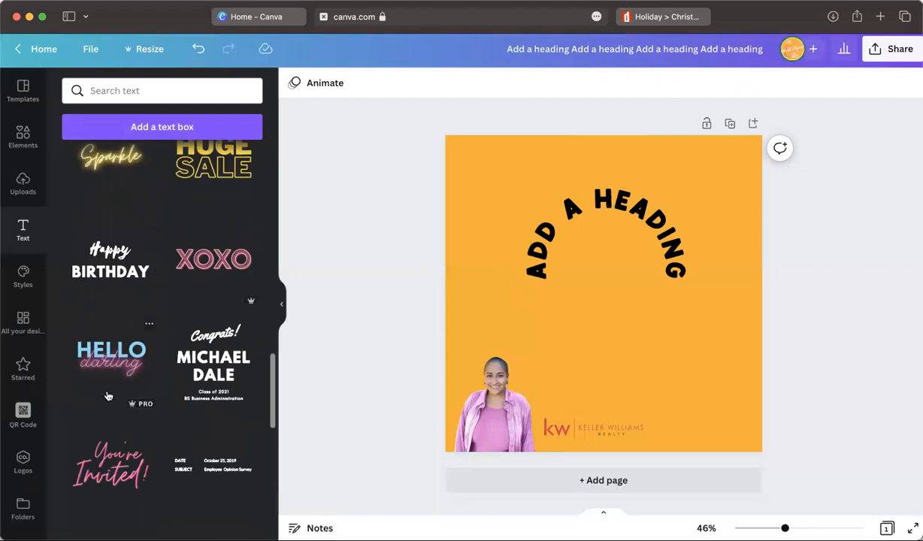
{"action": "left_click", "coordinate": [98, 364]}
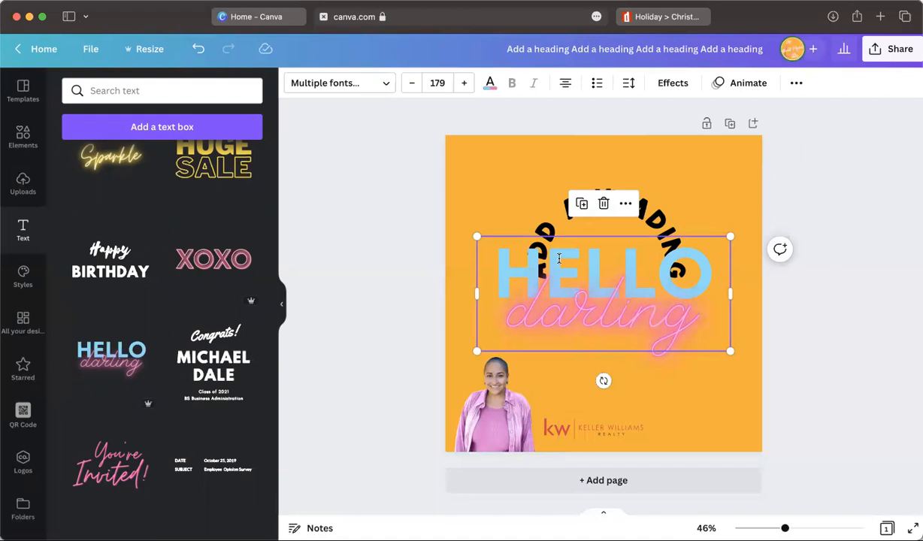
Place a copy of the HELLO text below the combination and clear the copy's letters
{"action": "left_click_drag", "start_coordinate": [614, 283], "coordinate": [596, 349]}
{"action": "left_click", "coordinate": [596, 350]}
{"action": "key", "text": "BackSpace"}
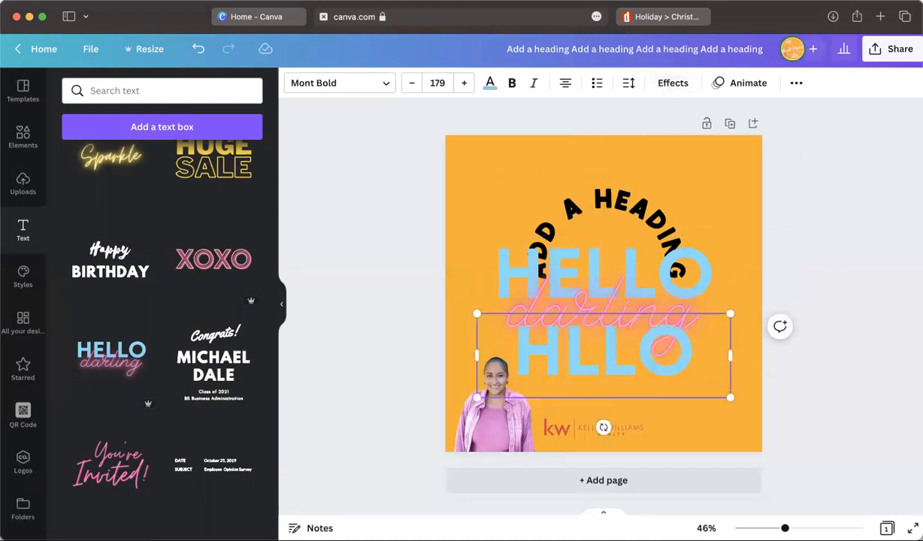
{"action": "key", "text": "BackSpace"}
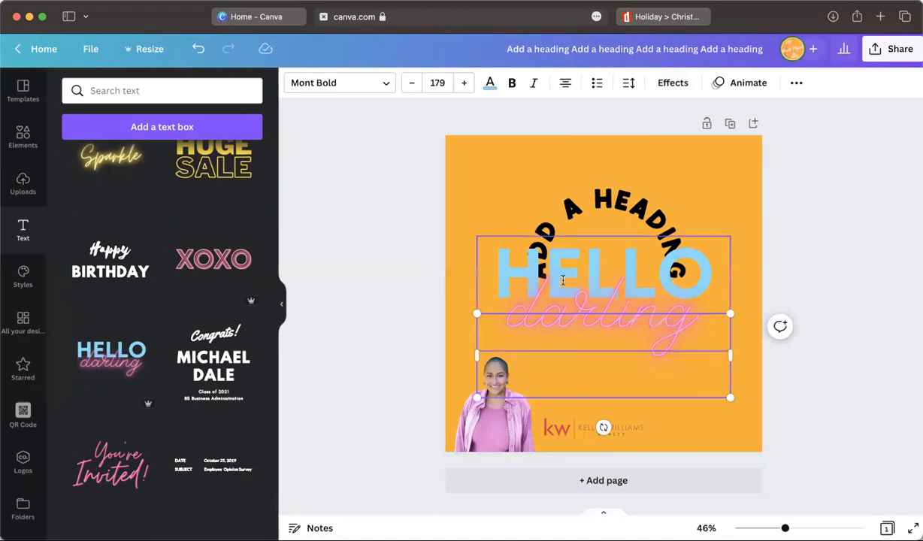
Inspect the two text parts of the "HELLO darling" combination and the effect applied to "darling"
{"action": "left_click", "coordinate": [489, 263]}
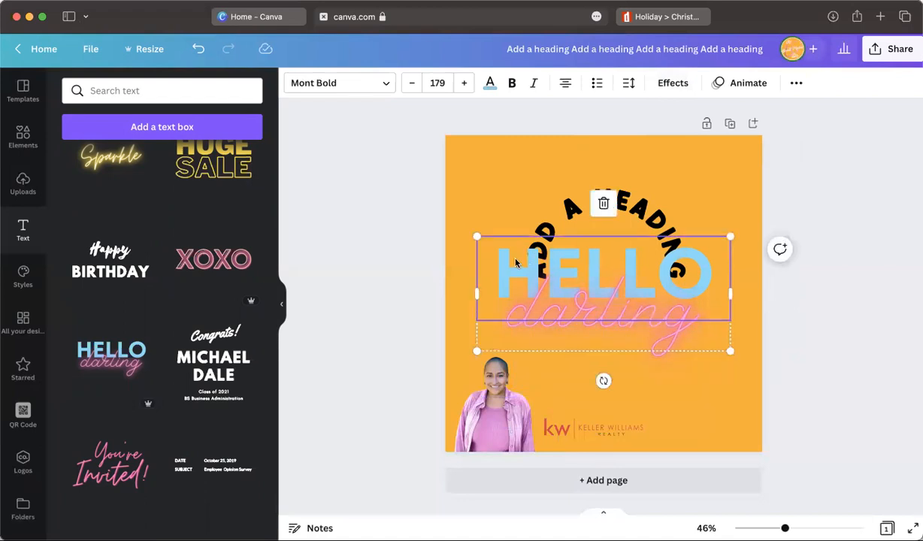
{"action": "left_click", "coordinate": [594, 301]}
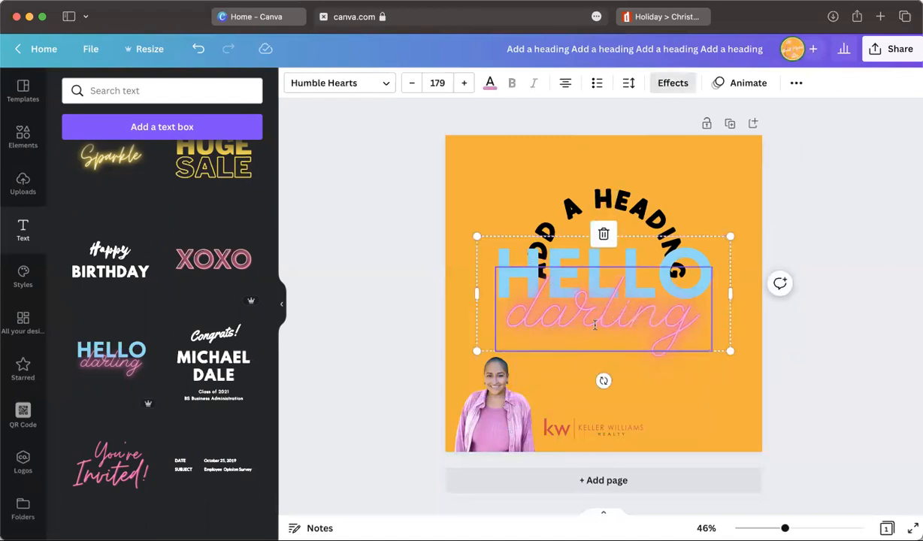
{"action": "left_click", "coordinate": [668, 82]}
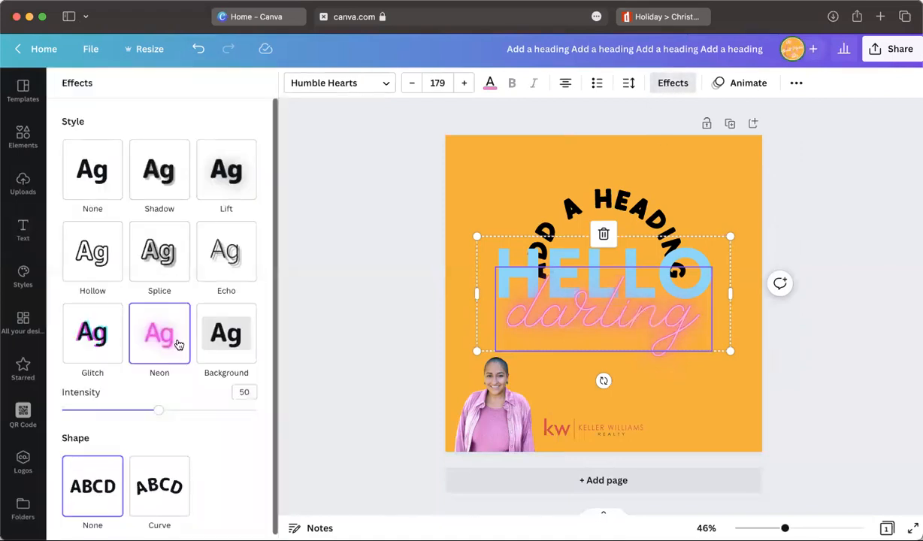
{"action": "left_click", "coordinate": [389, 263]}
{"action": "left_click", "coordinate": [388, 263]}
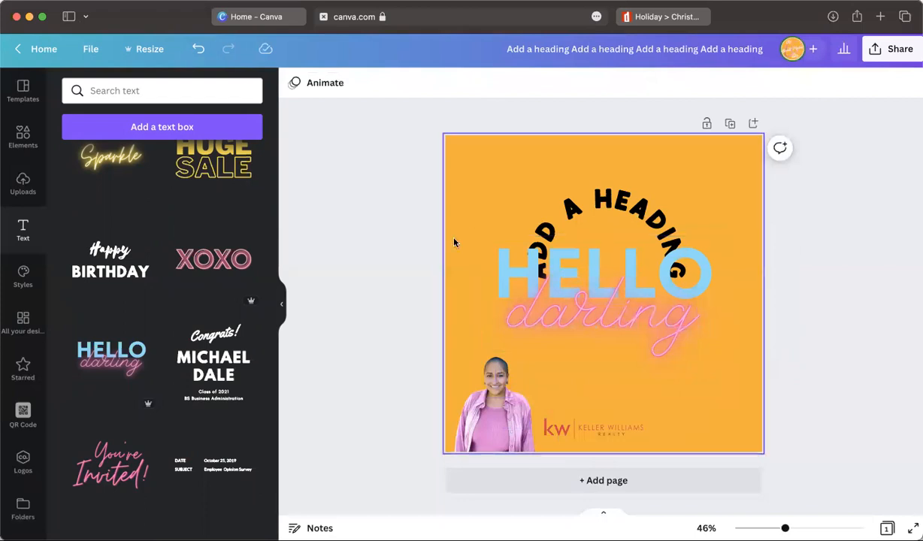
Delete the "HELLO darling" combination and the curved heading from the post
{"action": "left_click", "coordinate": [515, 294]}
{"action": "key", "text": "Delete"}
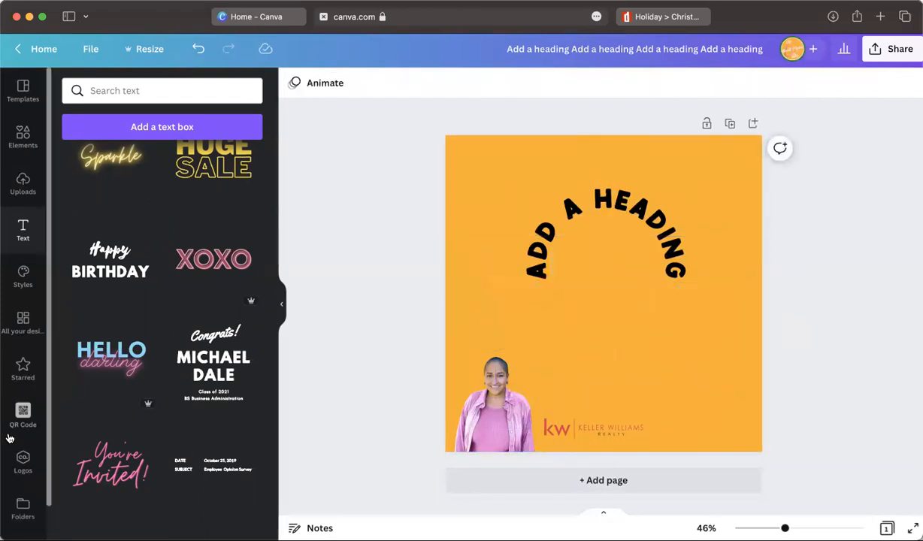
{"action": "scroll", "coordinate": [180, 335], "scroll_direction": "down", "scroll_amount": 10}
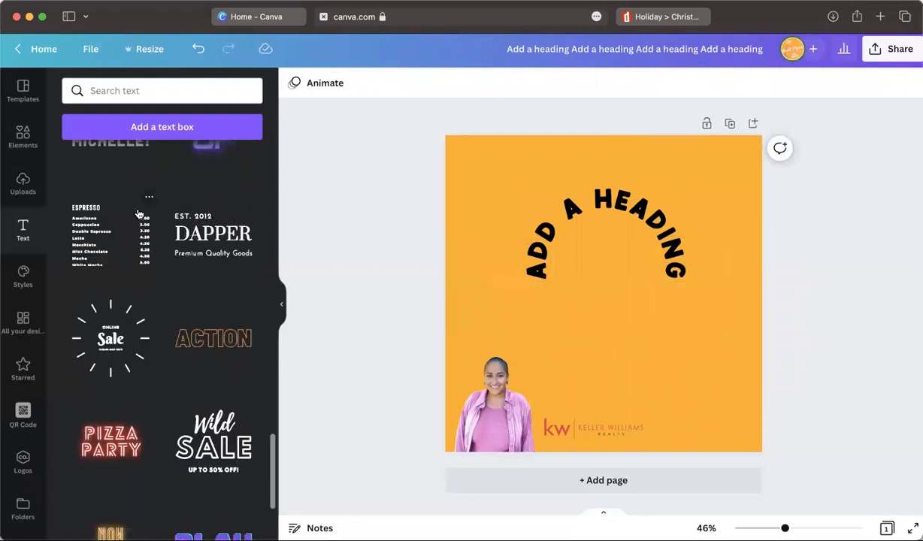
{"action": "left_click", "coordinate": [599, 202]}
{"action": "key", "text": "Delete"}
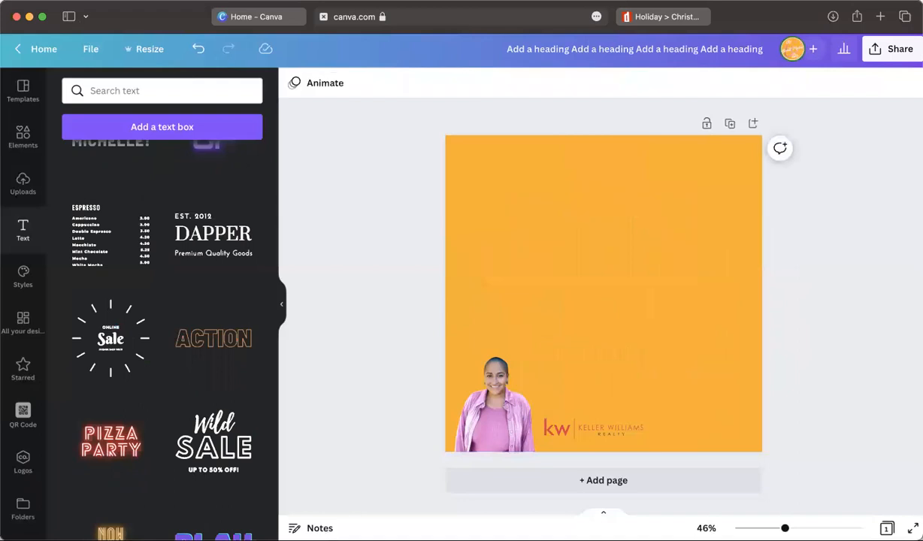
Add the Espresso price list font combination, enlarge it and center it horizontally above the agent's photo
{"action": "left_click", "coordinate": [94, 226]}
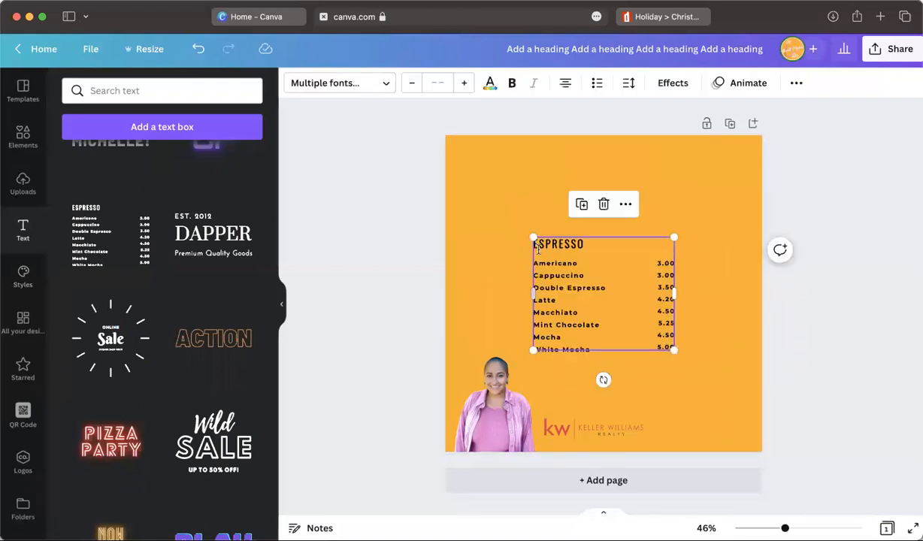
{"action": "left_click_drag", "start_coordinate": [532, 237], "coordinate": [456, 175]}
{"action": "left_click_drag", "start_coordinate": [661, 291], "coordinate": [662, 282]}
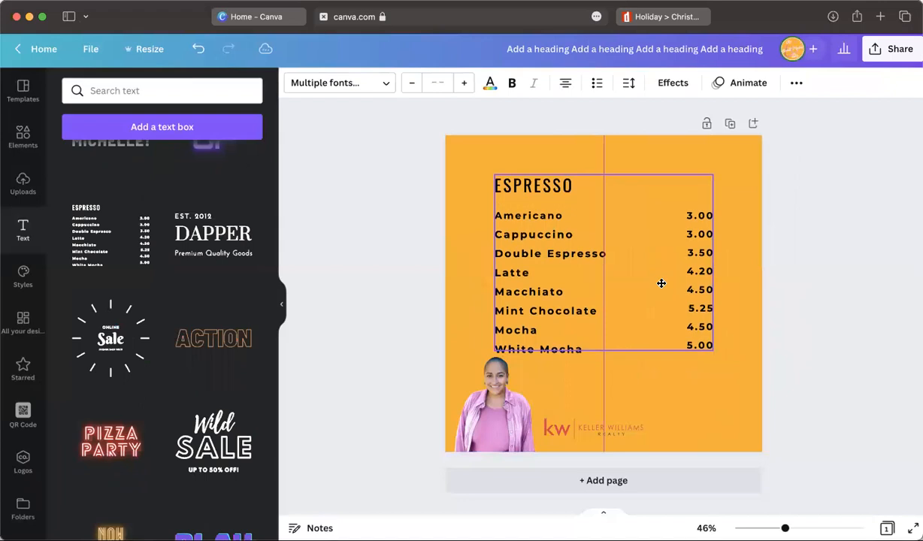
{"action": "left_click", "coordinate": [767, 391]}
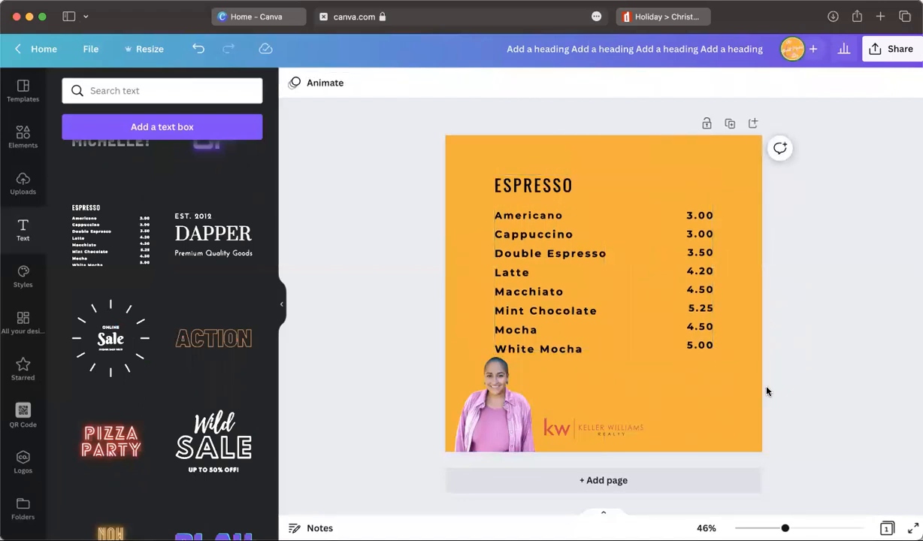
Delete the Espresso price list from the post
{"action": "scroll", "coordinate": [160, 460], "scroll_direction": "down", "scroll_amount": 5}
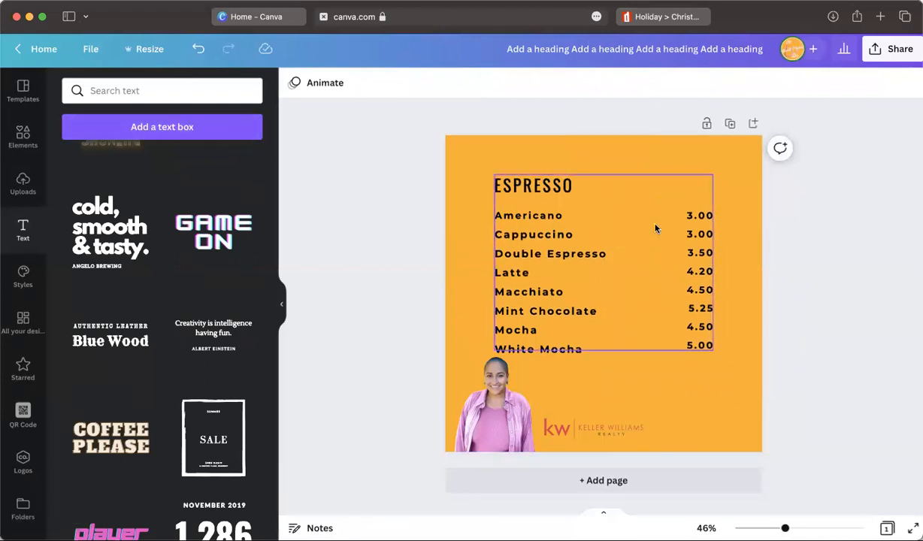
{"action": "left_click_drag", "start_coordinate": [714, 277], "coordinate": [526, 173]}
{"action": "key", "text": "BackSpace"}
{"action": "scroll", "coordinate": [120, 480], "scroll_direction": "down", "scroll_amount": 10}
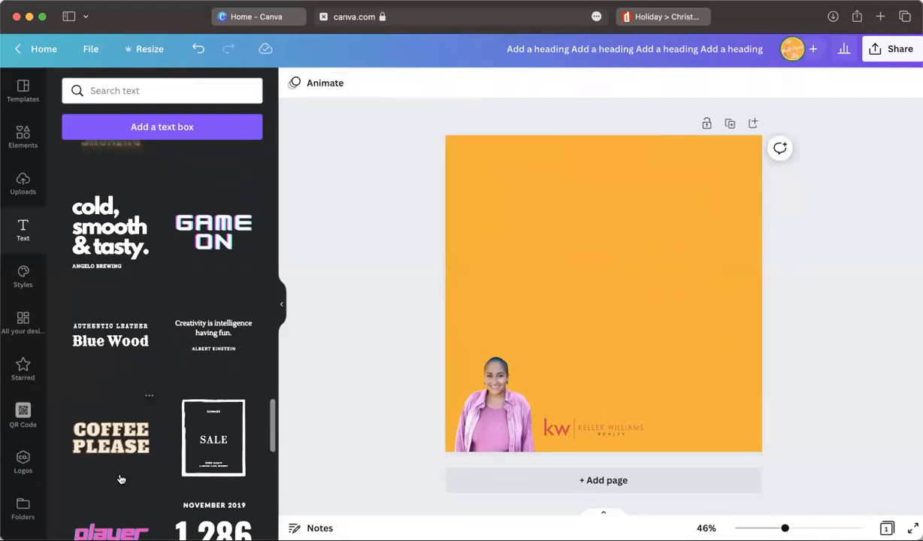
Browse the brand kit styles, color palettes, and combined font and color sets
{"action": "left_click", "coordinate": [22, 277]}
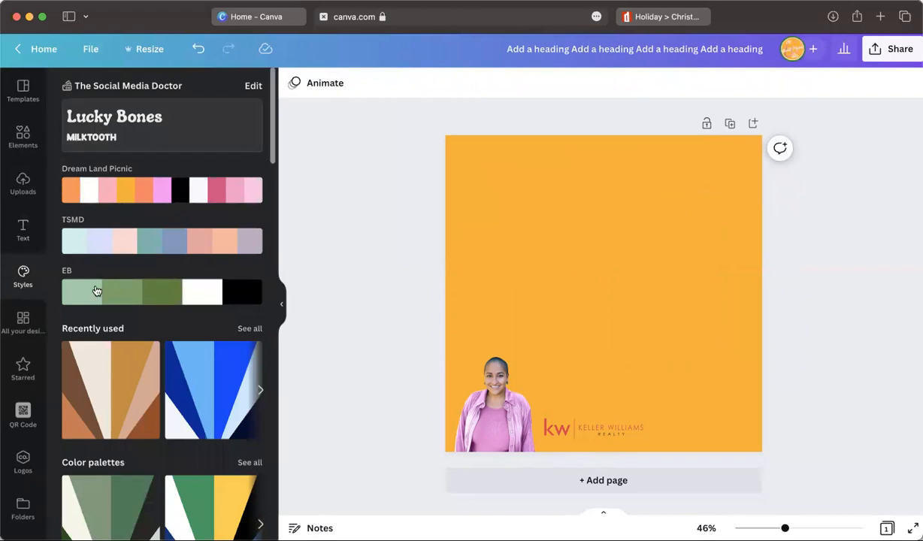
{"action": "scroll", "coordinate": [127, 421], "scroll_direction": "down", "scroll_amount": 15}
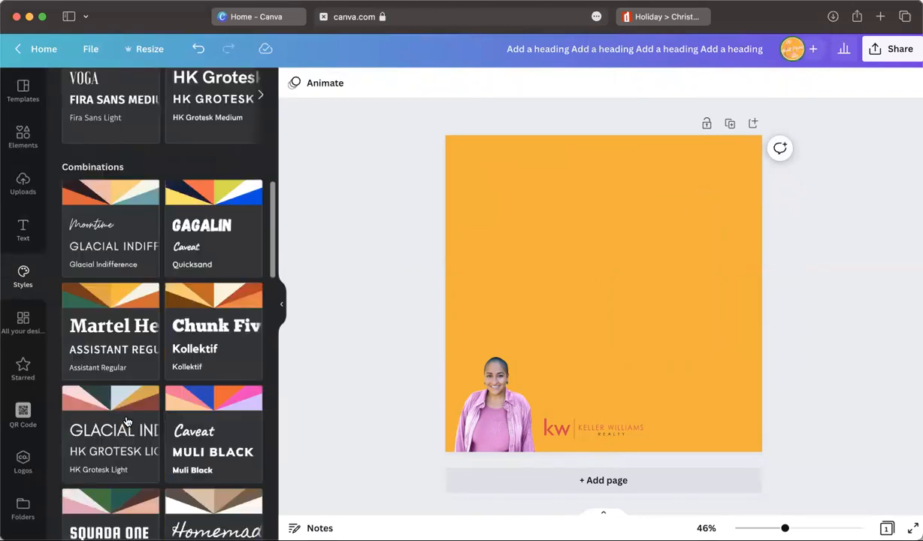
{"action": "scroll", "coordinate": [127, 422], "scroll_direction": "down", "scroll_amount": 10}
{"action": "scroll", "coordinate": [164, 239], "scroll_direction": "up", "scroll_amount": 9}
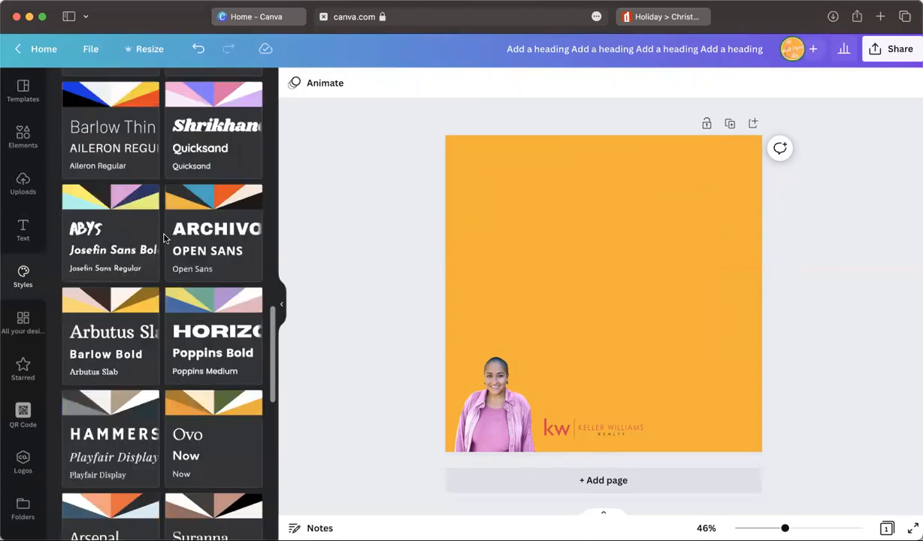
{"action": "scroll", "coordinate": [158, 215], "scroll_direction": "up", "scroll_amount": 5}
Apply the modern house "FOR SALE" template with the $900K price to the post
{"action": "left_click", "coordinate": [23, 90]}
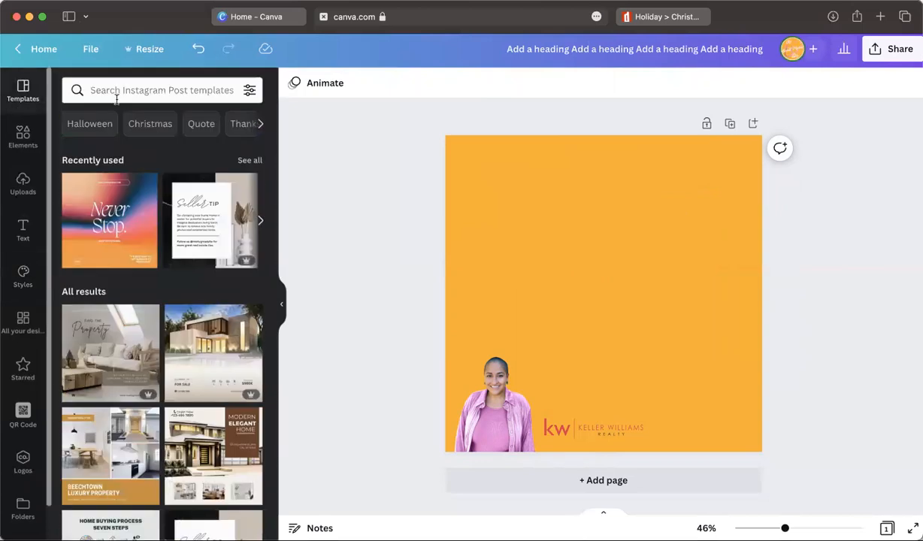
{"action": "scroll", "coordinate": [213, 181], "scroll_direction": "down", "scroll_amount": 5}
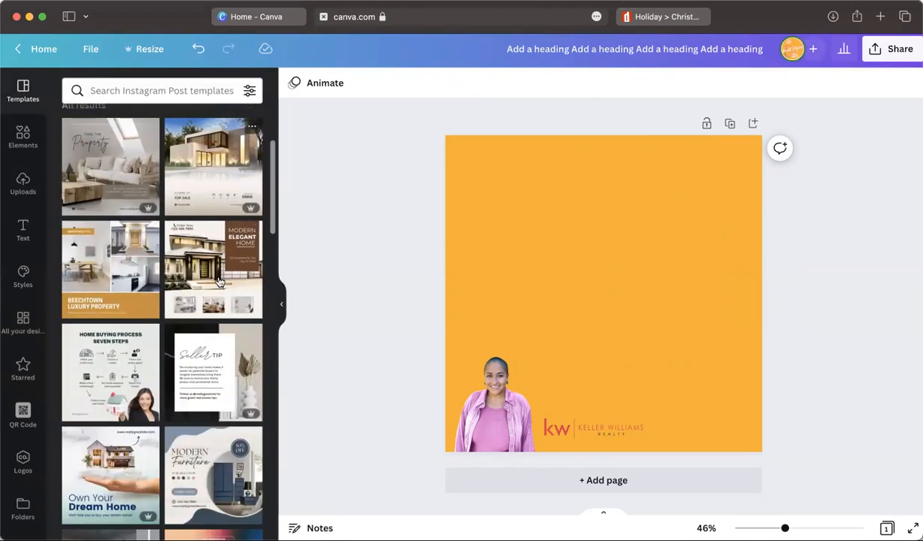
{"action": "left_click", "coordinate": [212, 181]}
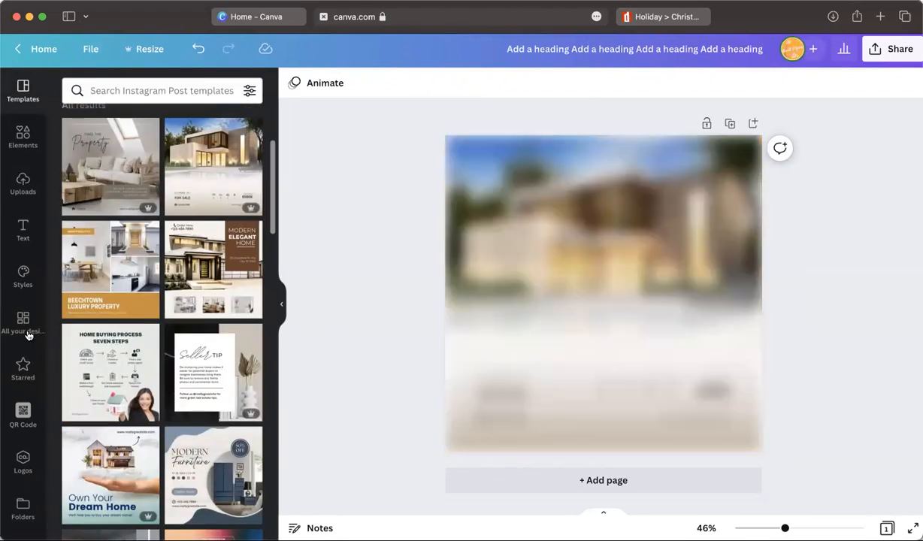
Open the brand styles and duplicate the house listing page three times, making four pages
{"action": "left_click", "coordinate": [23, 273]}
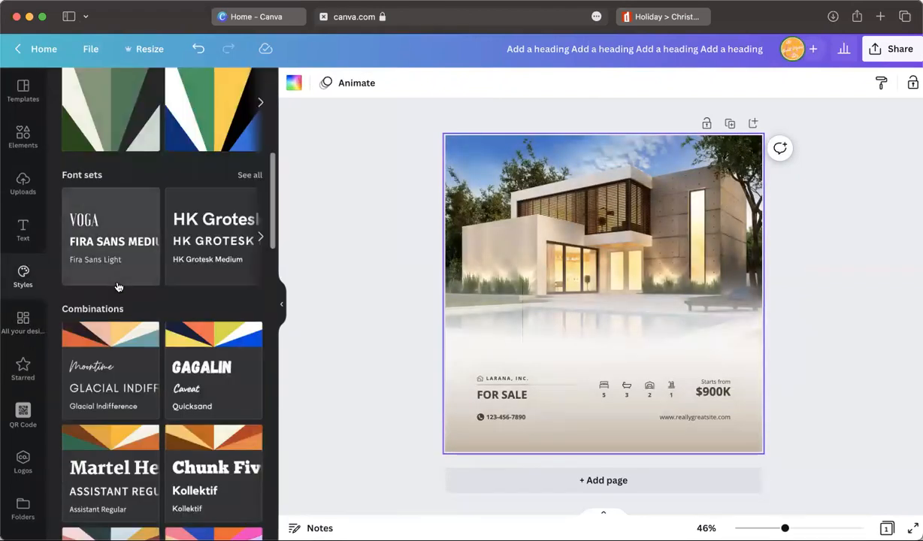
{"action": "scroll", "coordinate": [117, 286], "scroll_direction": "up", "scroll_amount": 8}
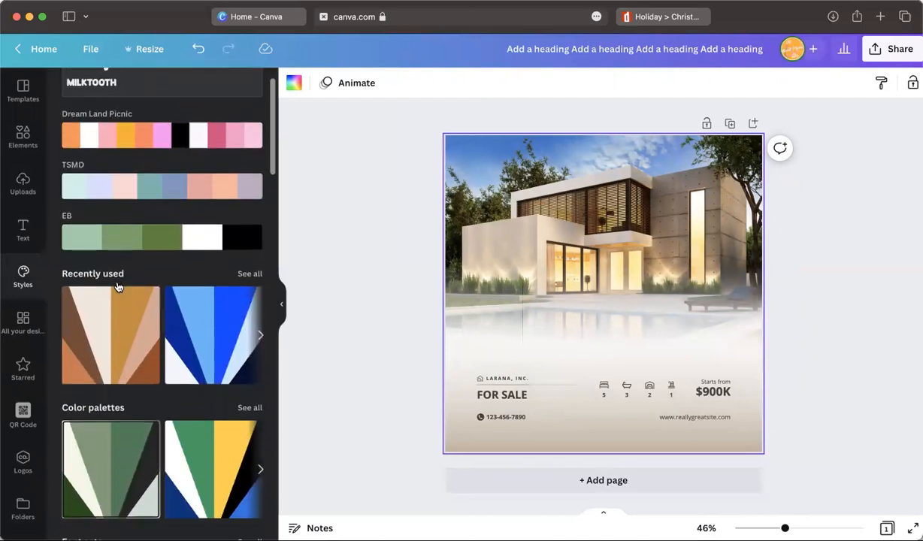
{"action": "scroll", "coordinate": [117, 286], "scroll_direction": "up", "scroll_amount": 1}
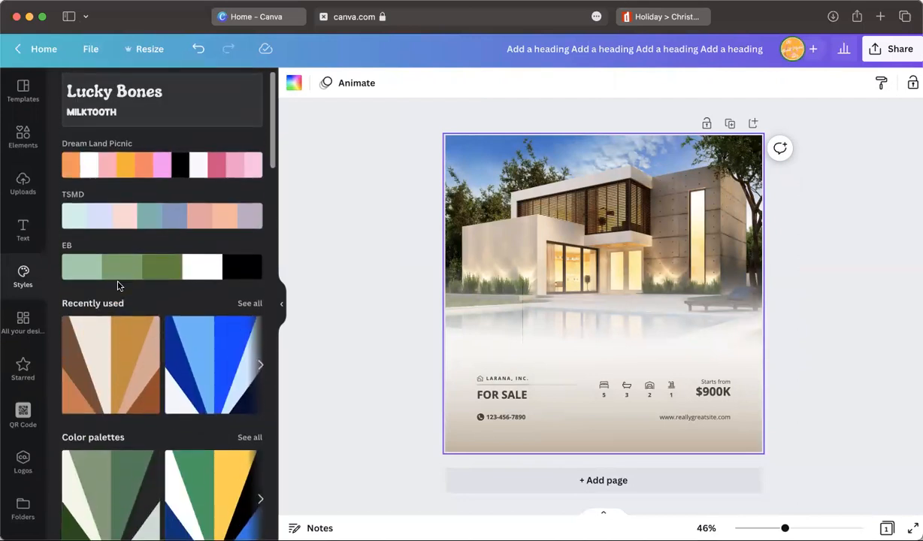
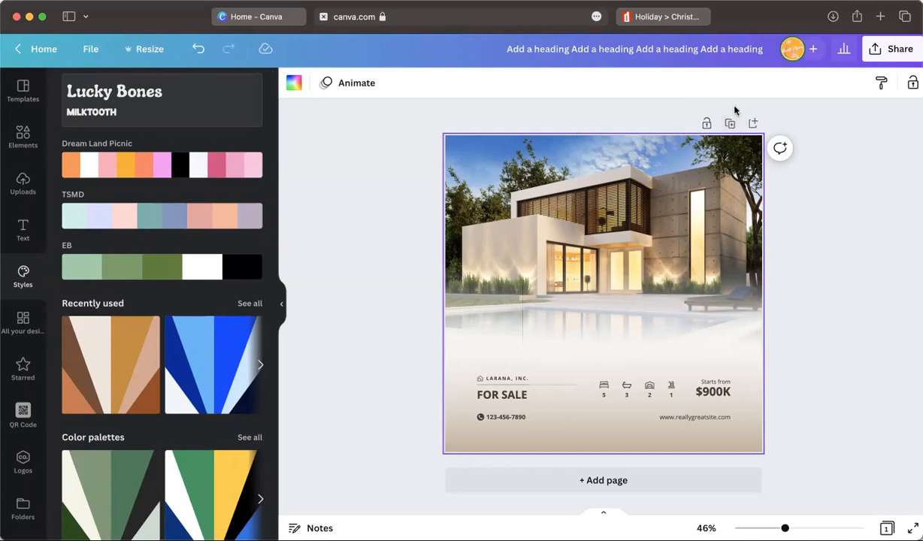
{"action": "left_click", "coordinate": [729, 125]}
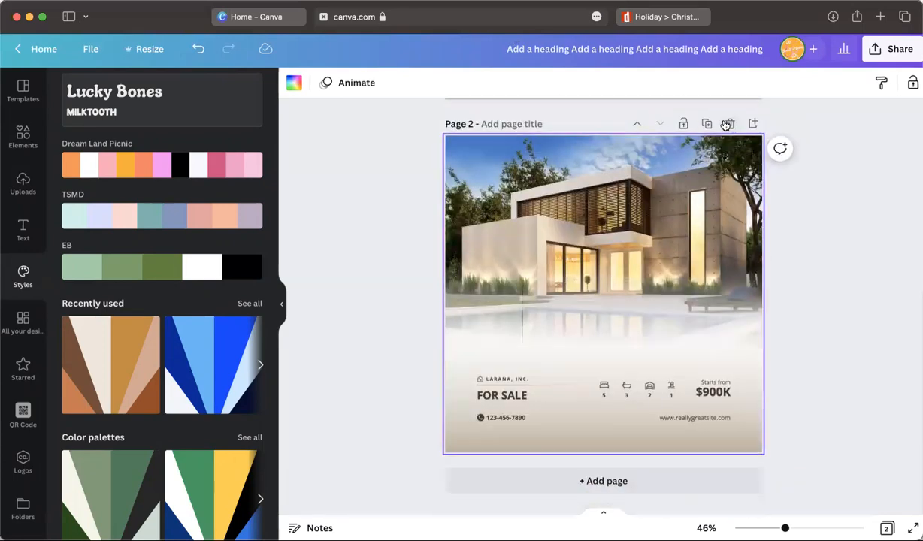
{"action": "left_click", "coordinate": [707, 124]}
{"action": "left_click", "coordinate": [706, 124]}
Apply the Dream Land Picnic palette to each of the four pages, shuffling the colors for a different look on each
{"action": "scroll", "coordinate": [707, 125], "scroll_direction": "up", "scroll_amount": 15}
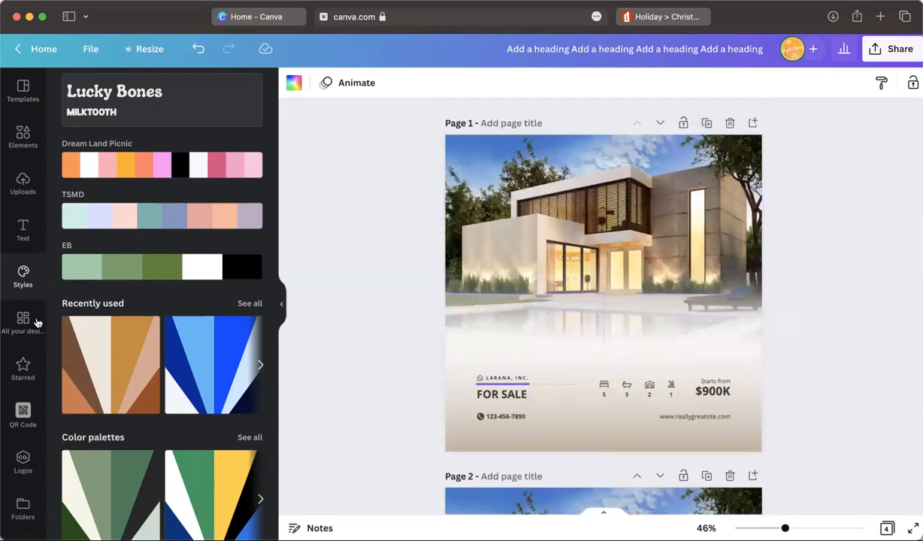
{"action": "left_click", "coordinate": [150, 173]}
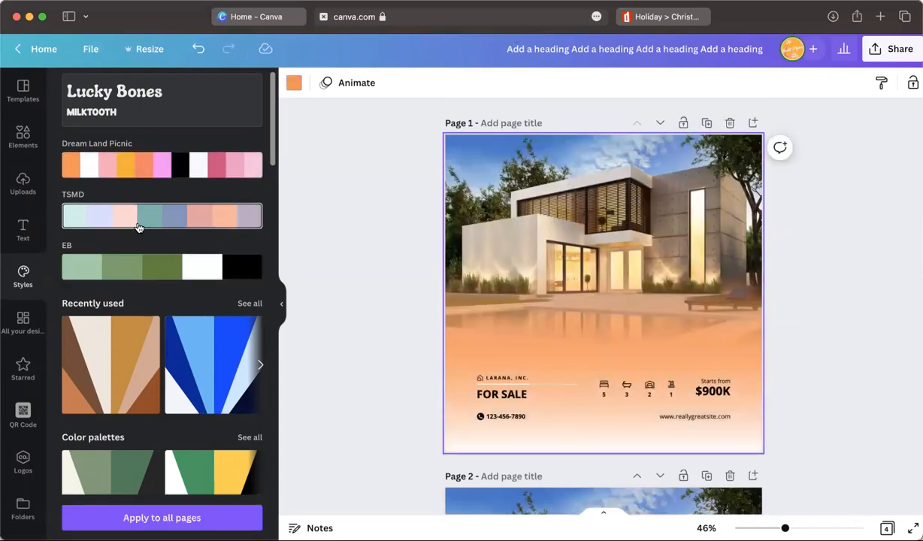
{"action": "scroll", "coordinate": [485, 276], "scroll_direction": "down", "scroll_amount": 5}
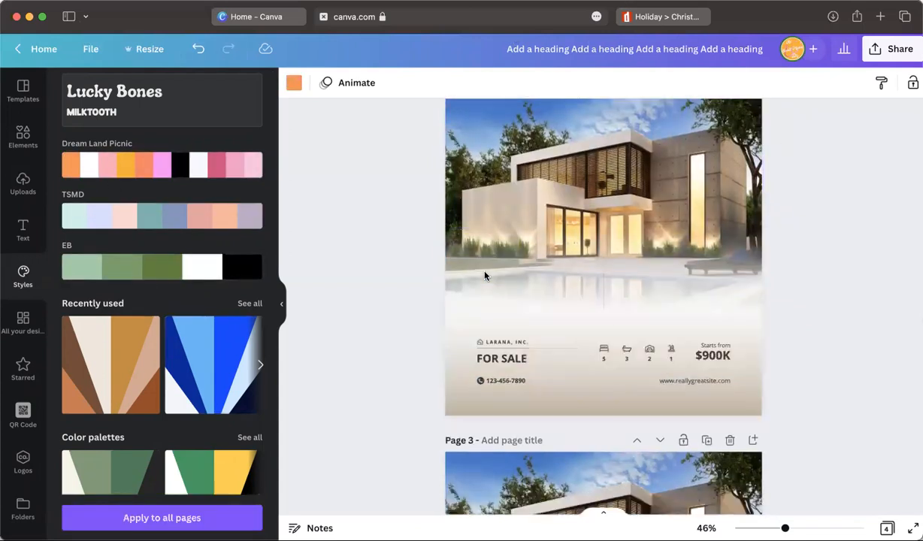
{"action": "left_click", "coordinate": [114, 174]}
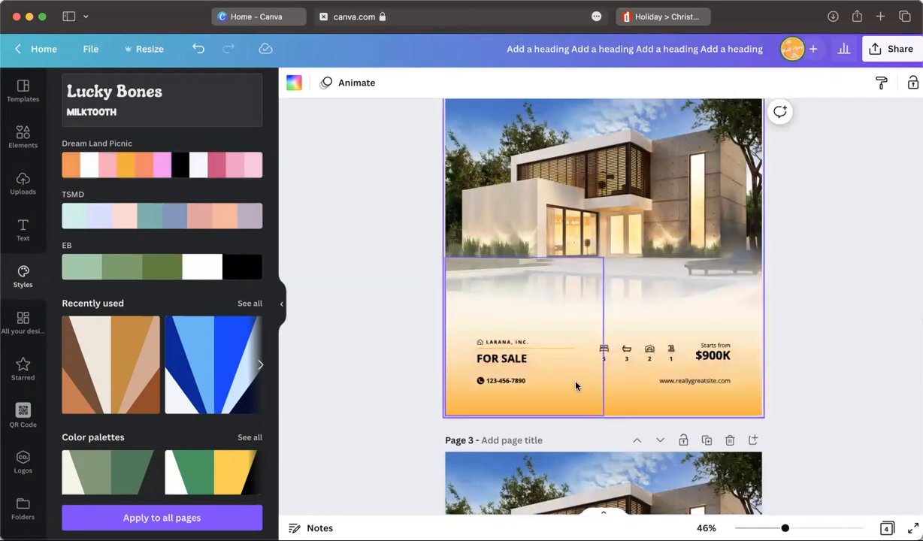
{"action": "scroll", "coordinate": [552, 365], "scroll_direction": "down", "scroll_amount": 5}
{"action": "left_click", "coordinate": [156, 166]}
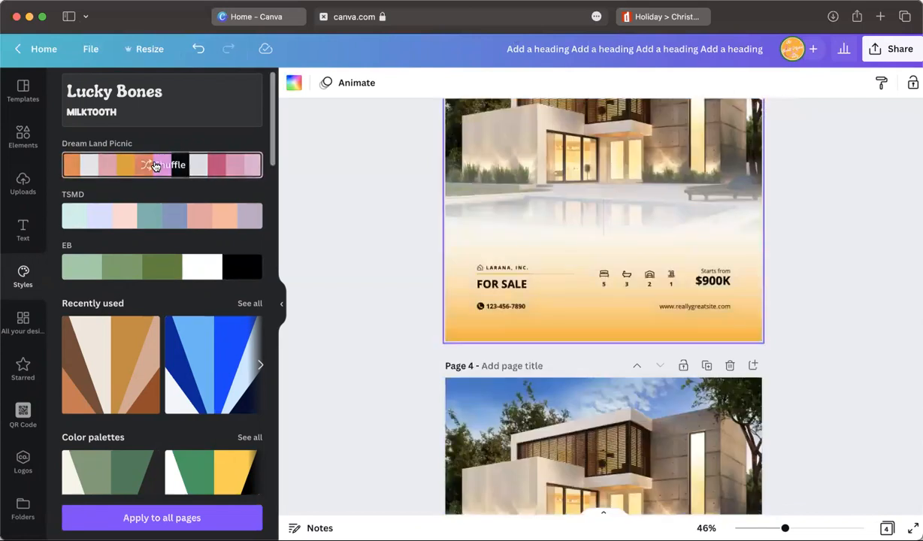
{"action": "left_click", "coordinate": [156, 165]}
{"action": "scroll", "coordinate": [368, 229], "scroll_direction": "down", "scroll_amount": 5}
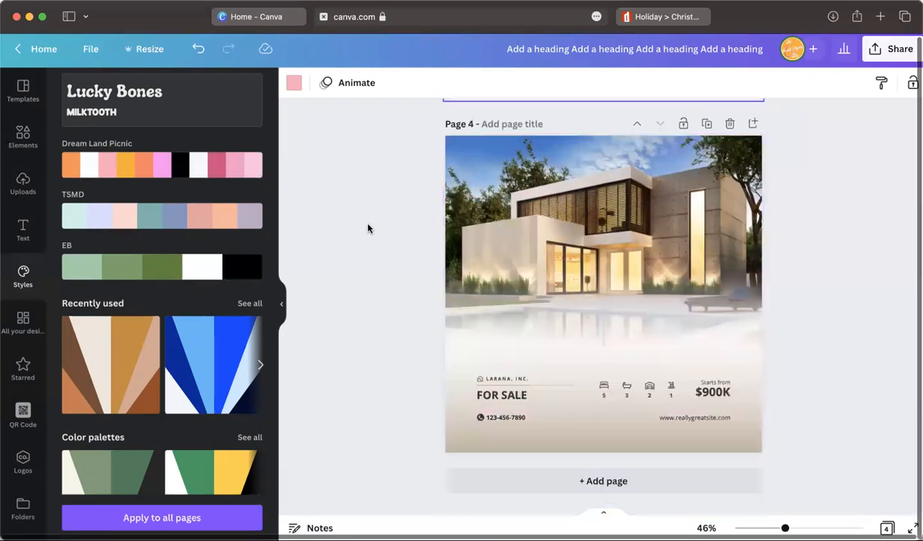
{"action": "left_click", "coordinate": [188, 177]}
{"action": "left_click", "coordinate": [189, 179]}
{"action": "left_click", "coordinate": [189, 179]}
Apply the Caveat and Muli Black font and color combination to page 4, shuffling it to a pink-to-blue gradient
{"action": "scroll", "coordinate": [172, 379], "scroll_direction": "down", "scroll_amount": 5}
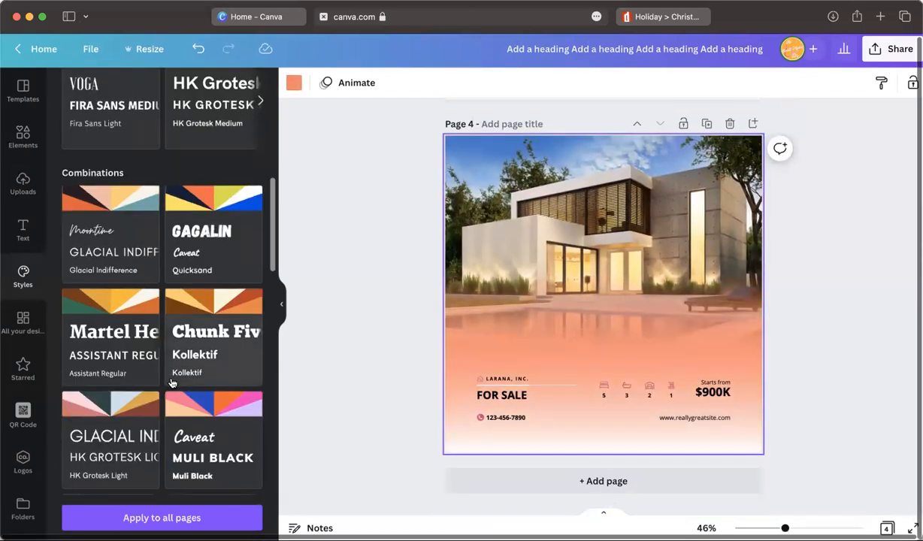
{"action": "scroll", "coordinate": [218, 300], "scroll_direction": "down", "scroll_amount": 4}
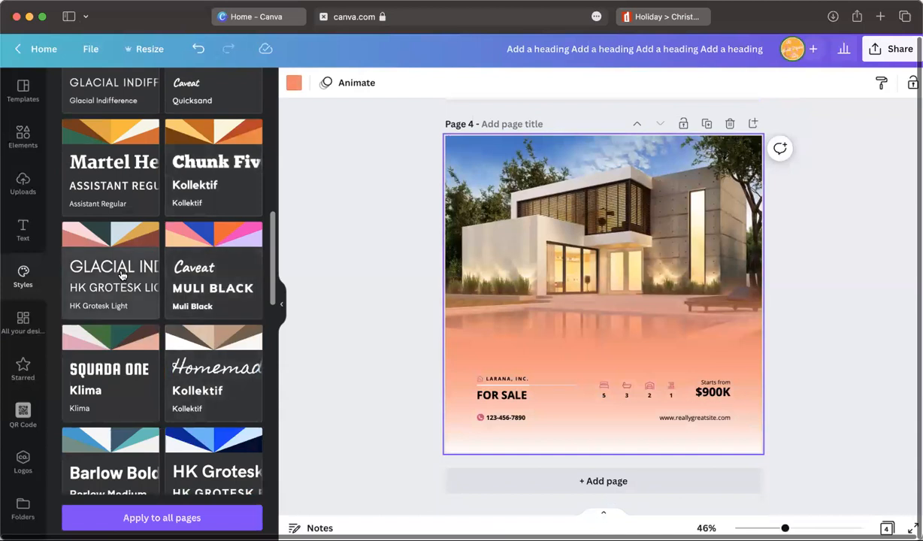
{"action": "left_click", "coordinate": [220, 260]}
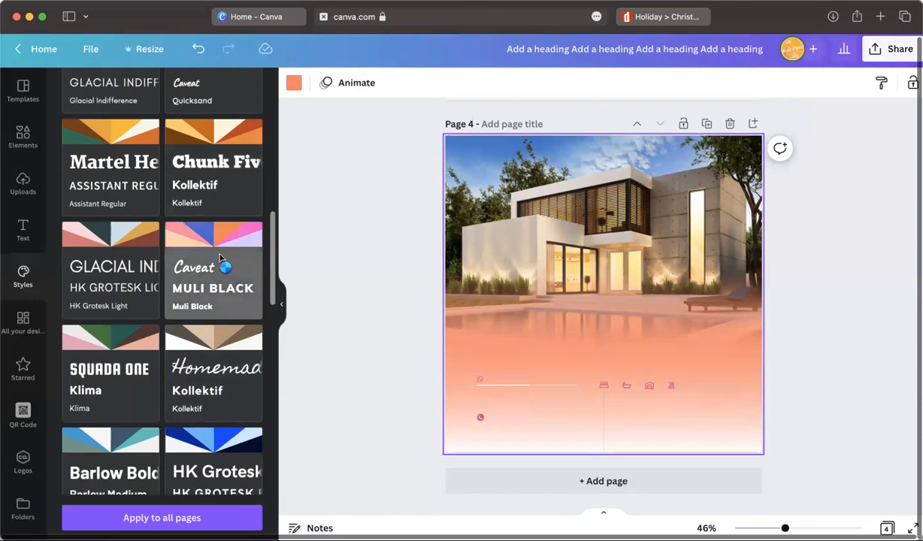
{"action": "left_click", "coordinate": [212, 247]}
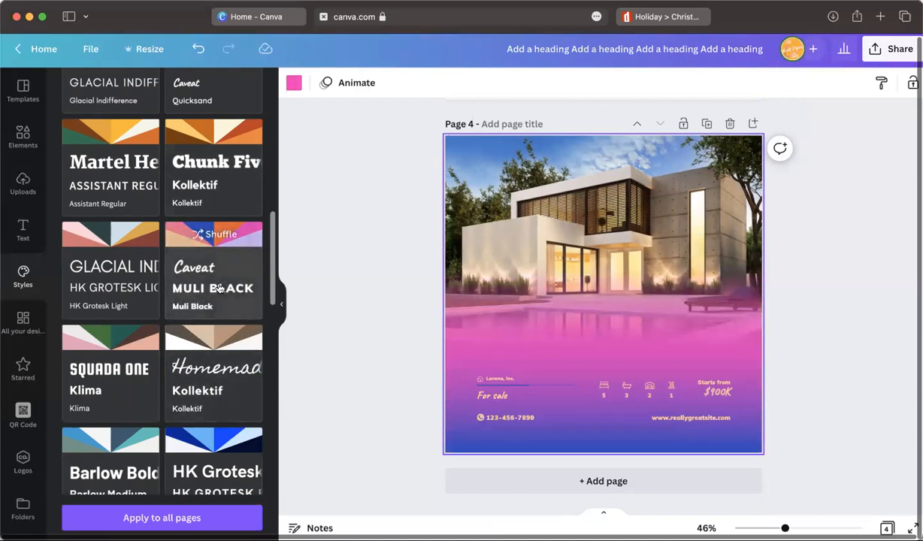
Apply page 4's pink and blue Caveat style to all pages and review the pages
{"action": "scroll", "coordinate": [124, 316], "scroll_direction": "up", "scroll_amount": 5}
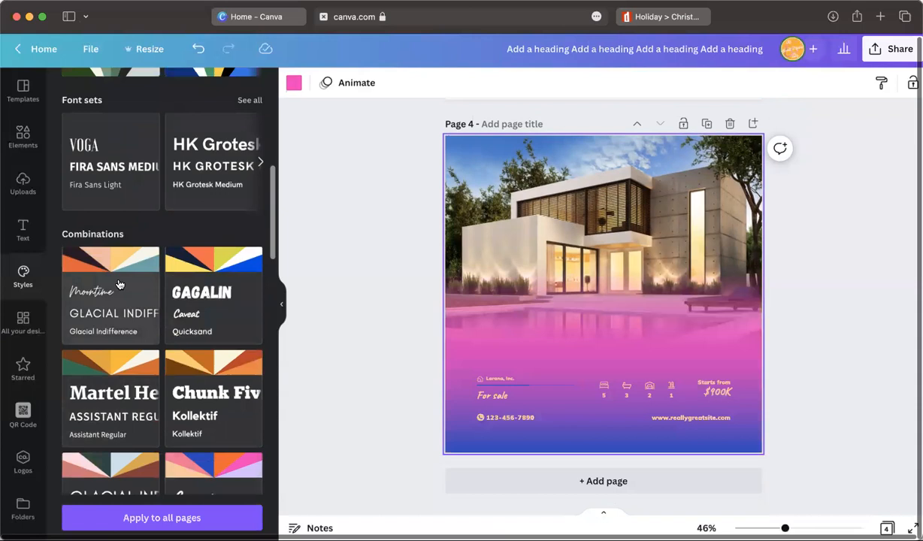
{"action": "scroll", "coordinate": [117, 271], "scroll_direction": "up", "scroll_amount": 5}
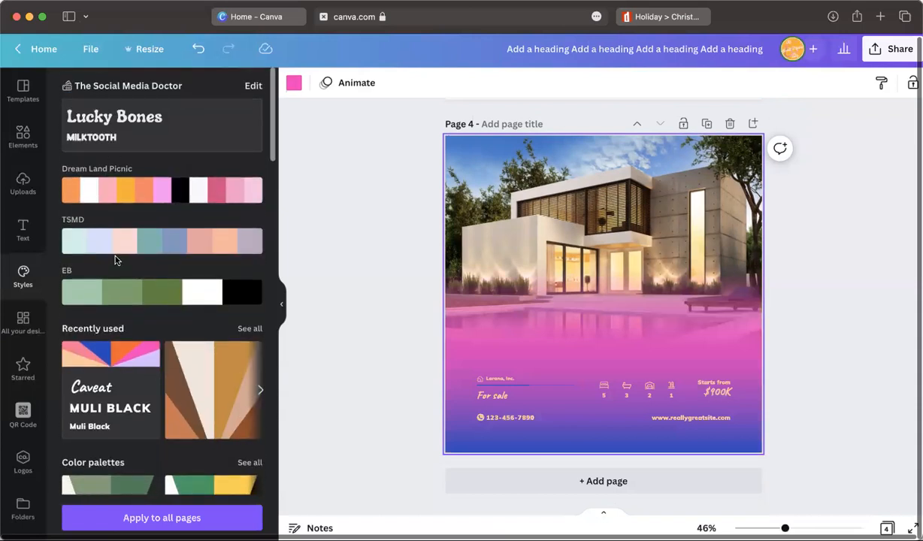
{"action": "left_click", "coordinate": [161, 518]}
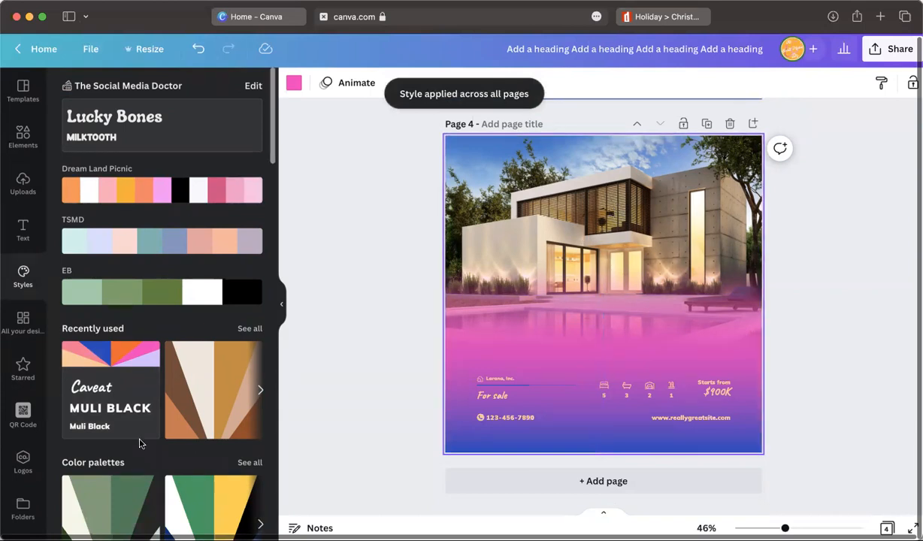
{"action": "scroll", "coordinate": [538, 316], "scroll_direction": "up", "scroll_amount": 5}
{"action": "scroll", "coordinate": [537, 316], "scroll_direction": "up", "scroll_amount": 10}
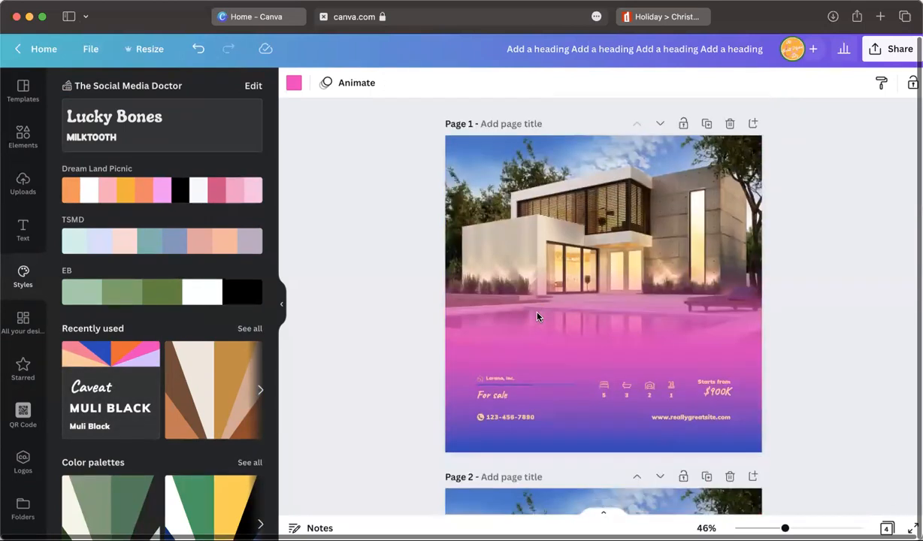
{"action": "scroll", "coordinate": [554, 387], "scroll_direction": "down", "scroll_amount": 15}
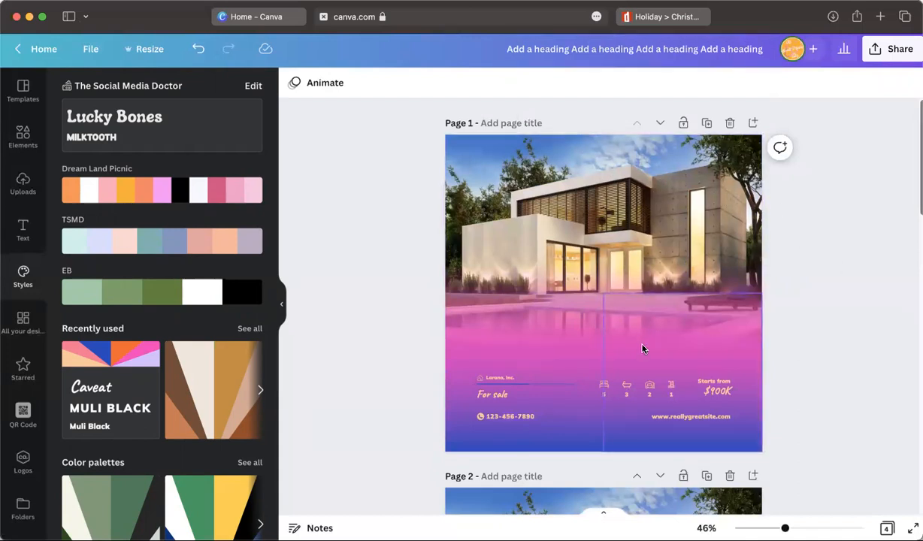
Add a blank page at the end of the design and duplicate page 4
{"action": "scroll", "coordinate": [643, 348], "scroll_direction": "down", "scroll_amount": 15}
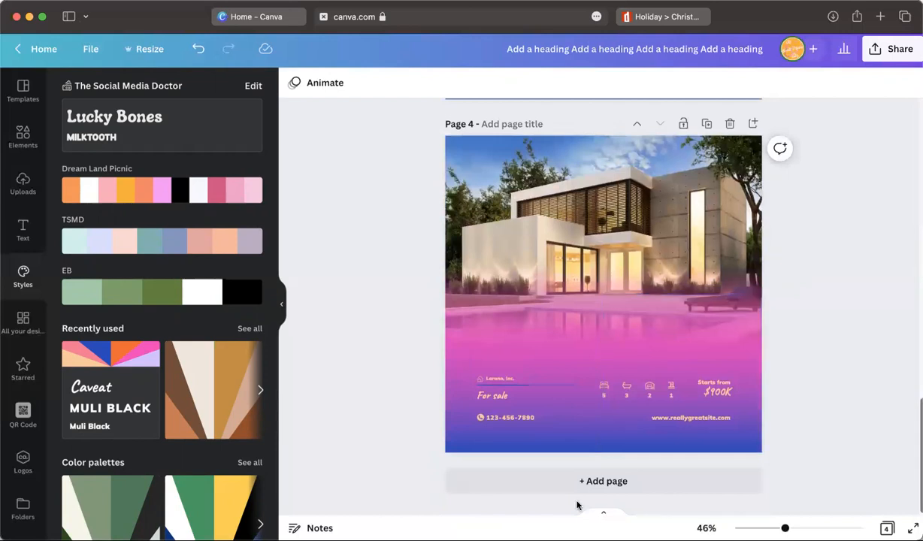
{"action": "left_click", "coordinate": [568, 476]}
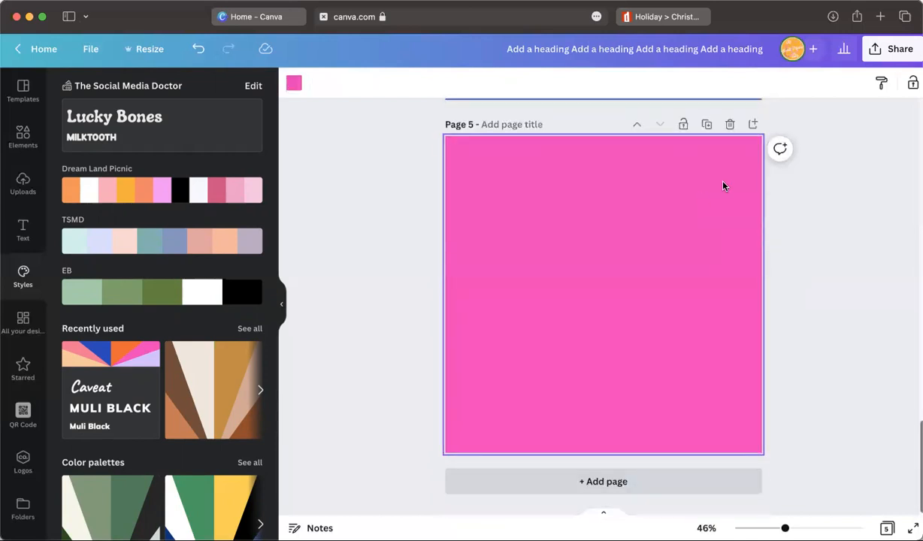
{"action": "scroll", "coordinate": [723, 186], "scroll_direction": "up", "scroll_amount": 5}
{"action": "scroll", "coordinate": [726, 186], "scroll_direction": "down", "scroll_amount": 1}
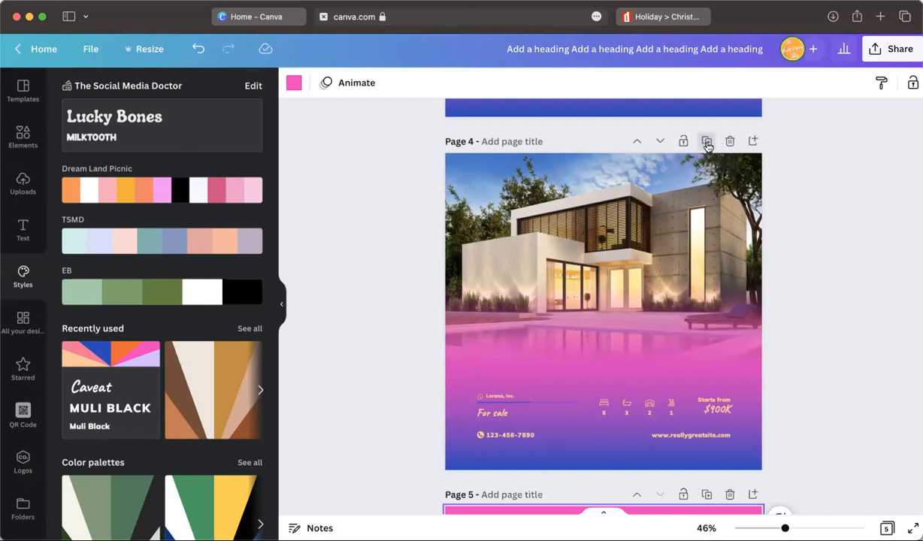
{"action": "left_click", "coordinate": [705, 142]}
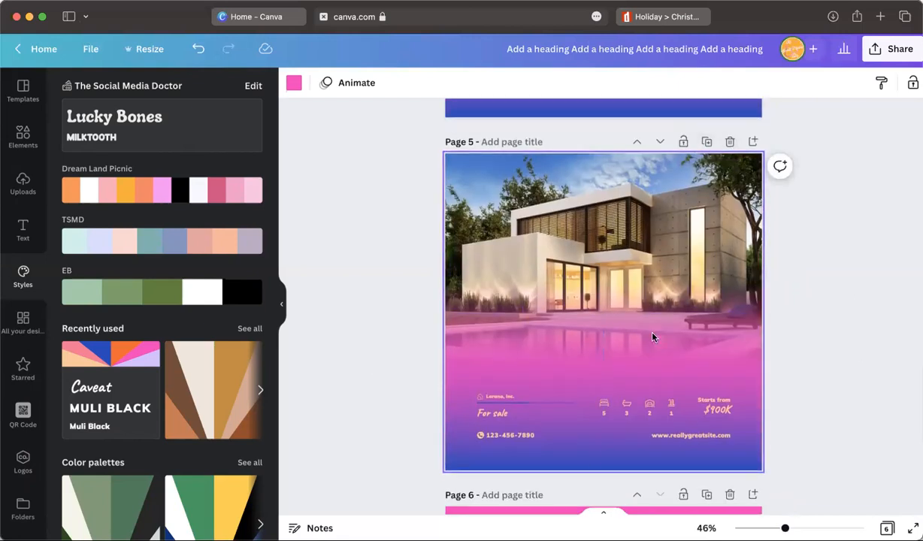
Delete page 4, its duplicate and the blank pink page, leaving three house listing pages
{"action": "scroll", "coordinate": [722, 291], "scroll_direction": "up", "scroll_amount": 5}
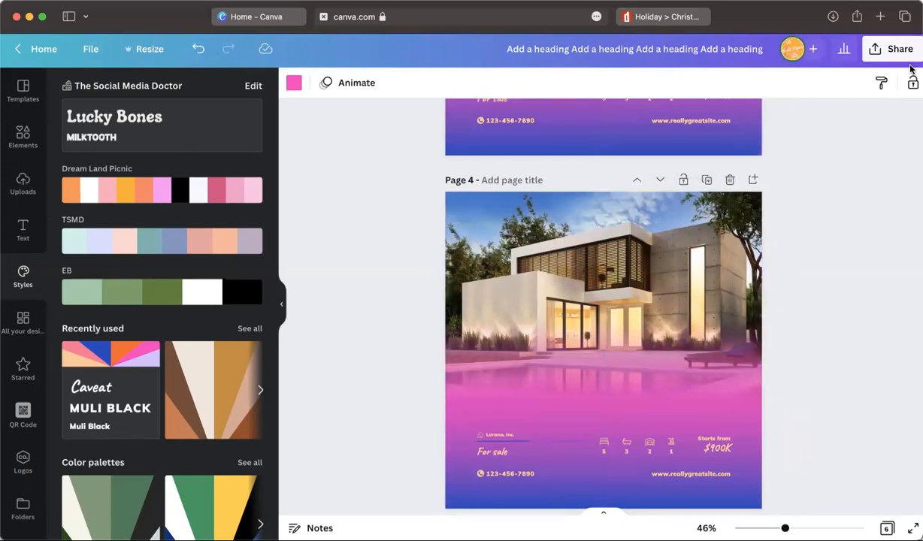
{"action": "left_click", "coordinate": [620, 403]}
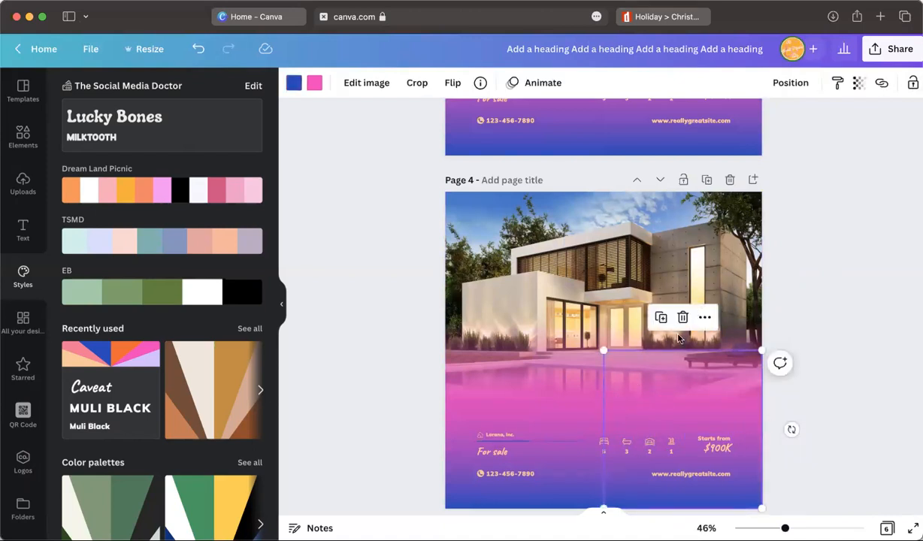
{"action": "left_click", "coordinate": [868, 241]}
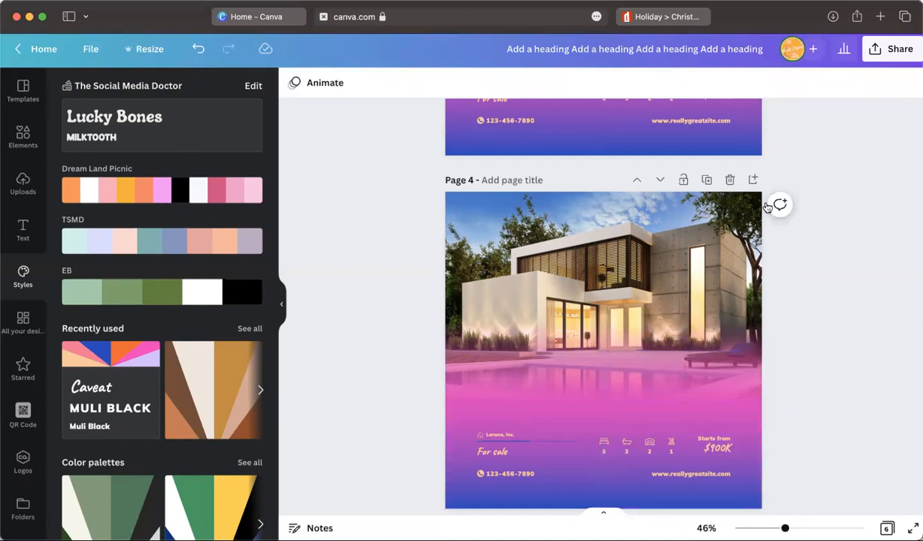
{"action": "left_click", "coordinate": [728, 180]}
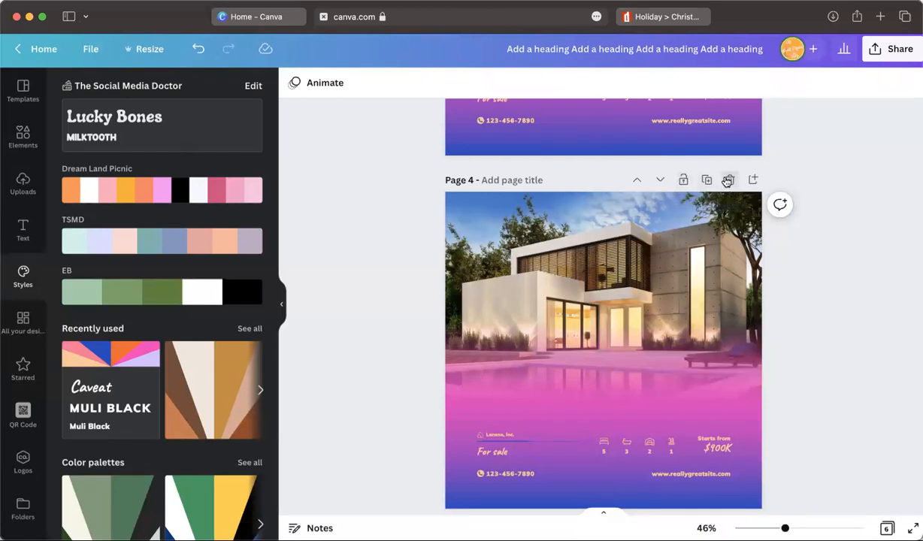
{"action": "left_click", "coordinate": [728, 180]}
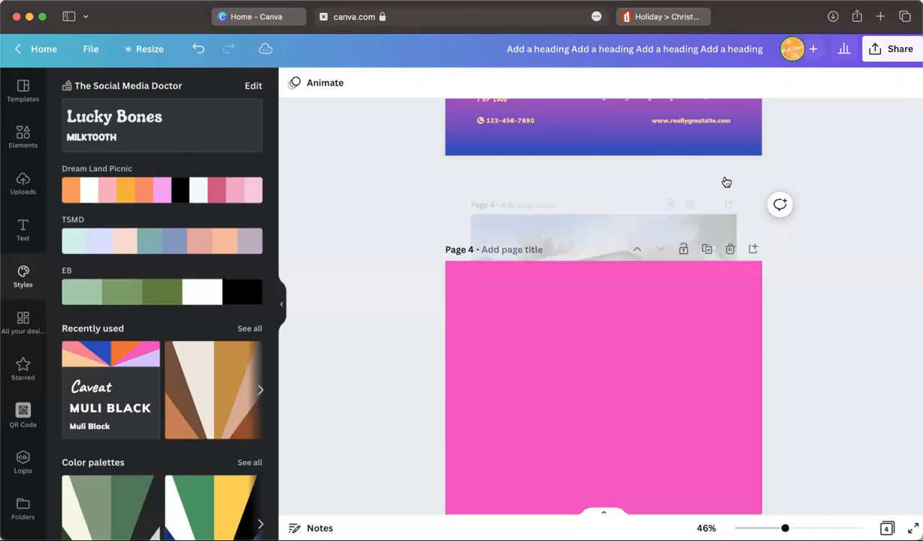
{"action": "left_click", "coordinate": [729, 253]}
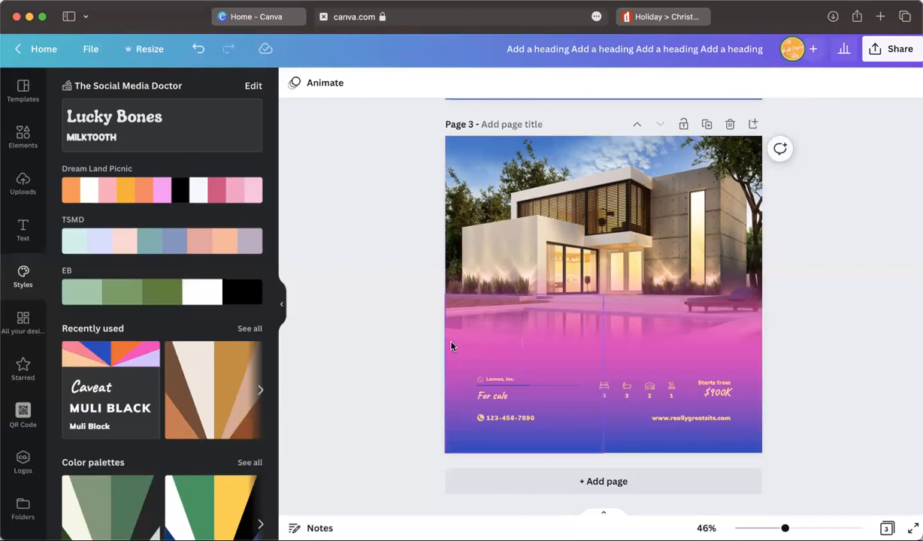
Examine the brand palettes, color palettes and style combinations, then review the house listing pages
{"action": "scroll", "coordinate": [176, 347], "scroll_direction": "down", "scroll_amount": 3}
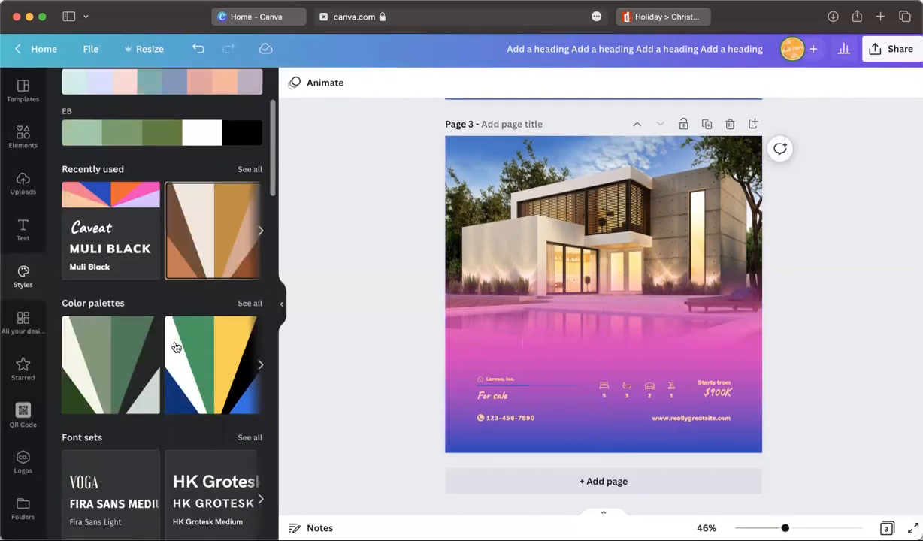
{"action": "scroll", "coordinate": [175, 347], "scroll_direction": "down", "scroll_amount": 8}
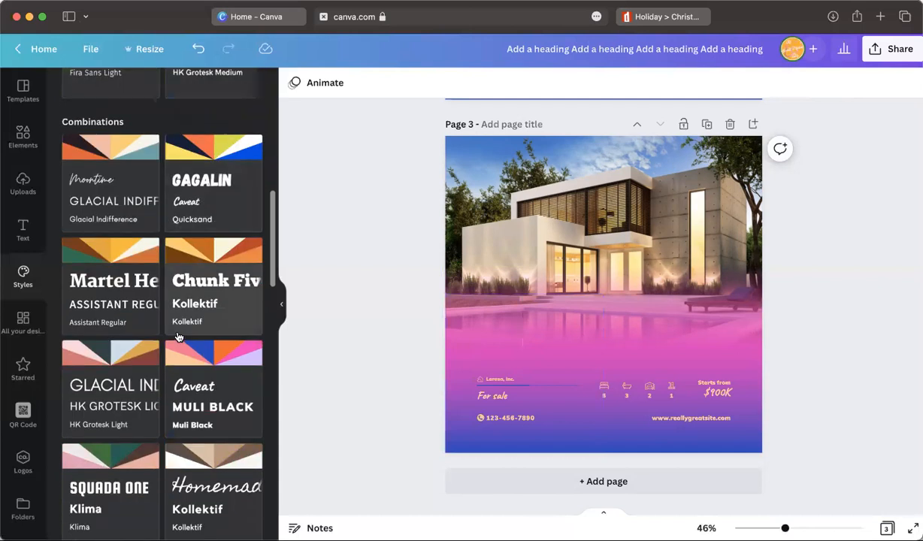
{"action": "scroll", "coordinate": [182, 292], "scroll_direction": "up", "scroll_amount": 8}
{"action": "scroll", "coordinate": [528, 264], "scroll_direction": "up", "scroll_amount": 10}
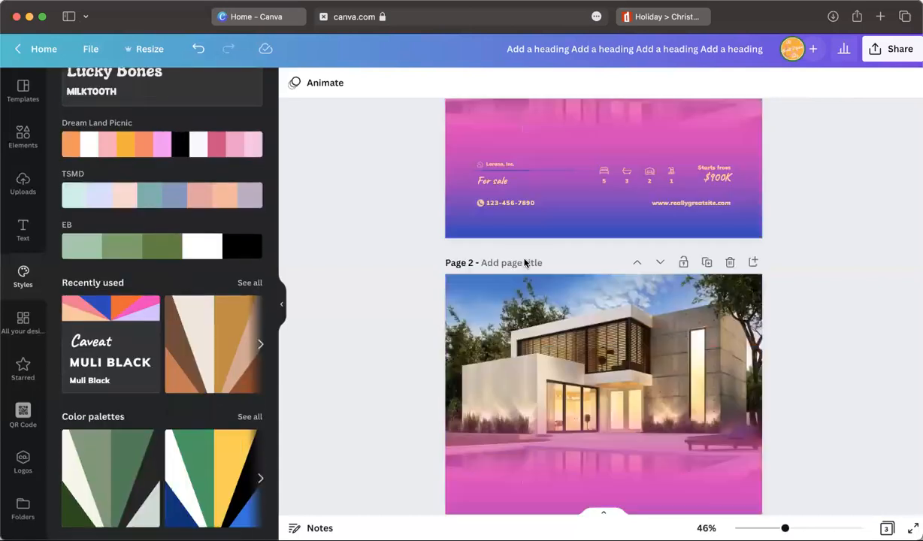
{"action": "scroll", "coordinate": [519, 270], "scroll_direction": "down", "scroll_amount": 10}
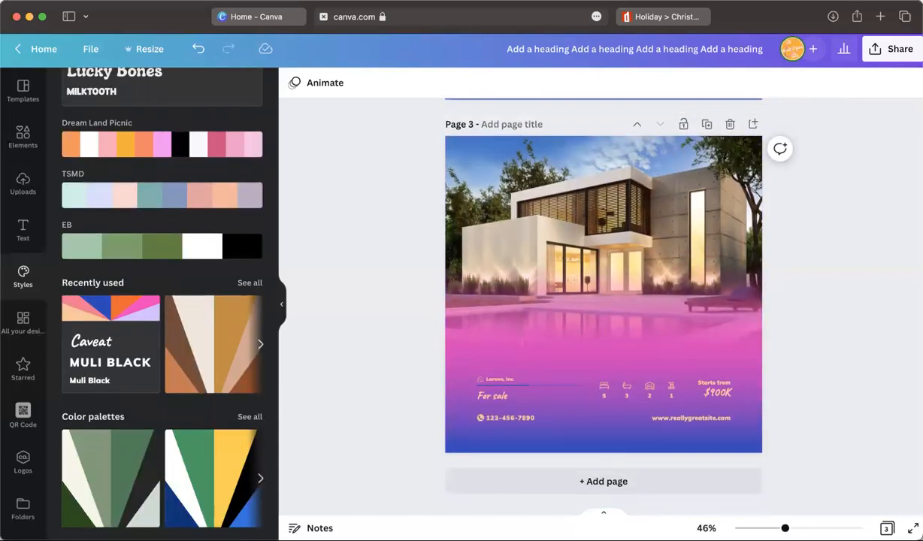
Look through your own existing designs and the starred elements
{"action": "left_click", "coordinate": [26, 324]}
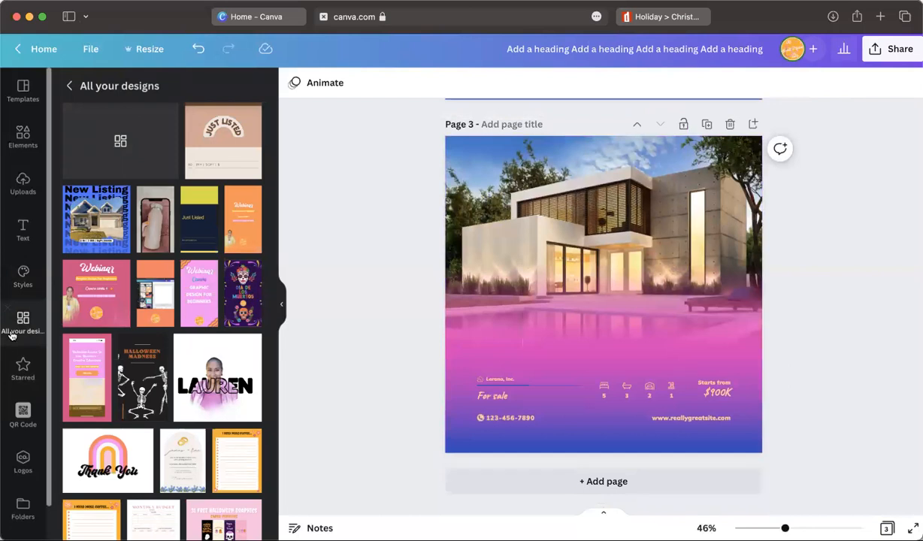
{"action": "left_click", "coordinate": [22, 368]}
{"action": "left_click", "coordinate": [23, 322]}
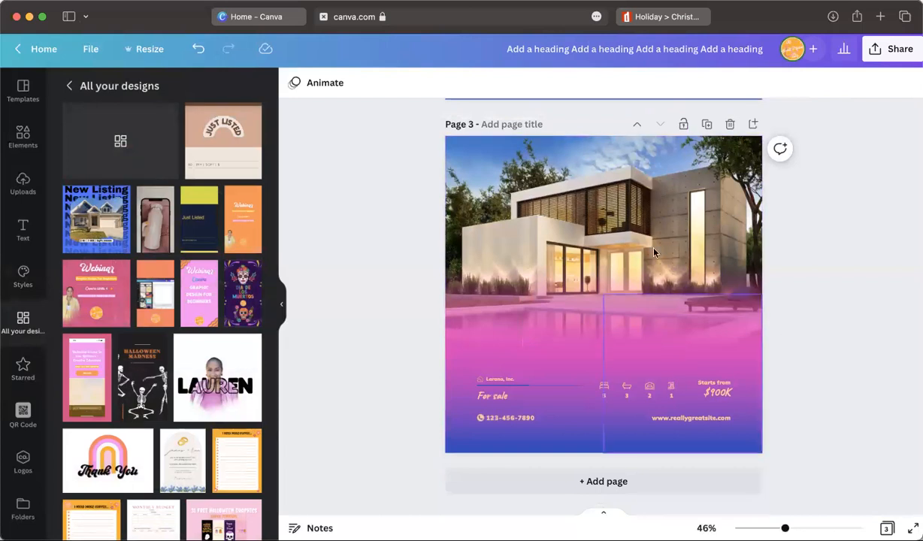
{"action": "left_click", "coordinate": [23, 368]}
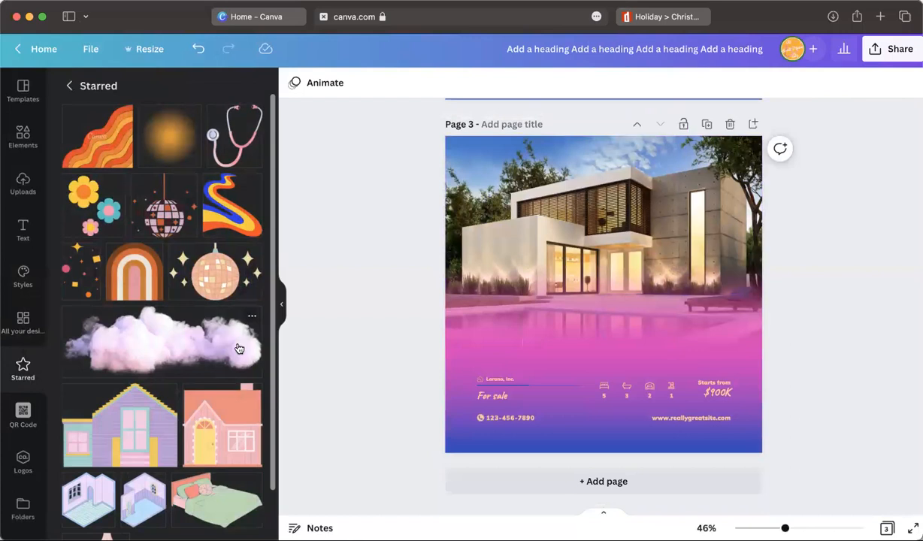
Add the recently used peach house graphic with striped roof to page 3 and show its details and Star option
{"action": "left_click", "coordinate": [17, 140]}
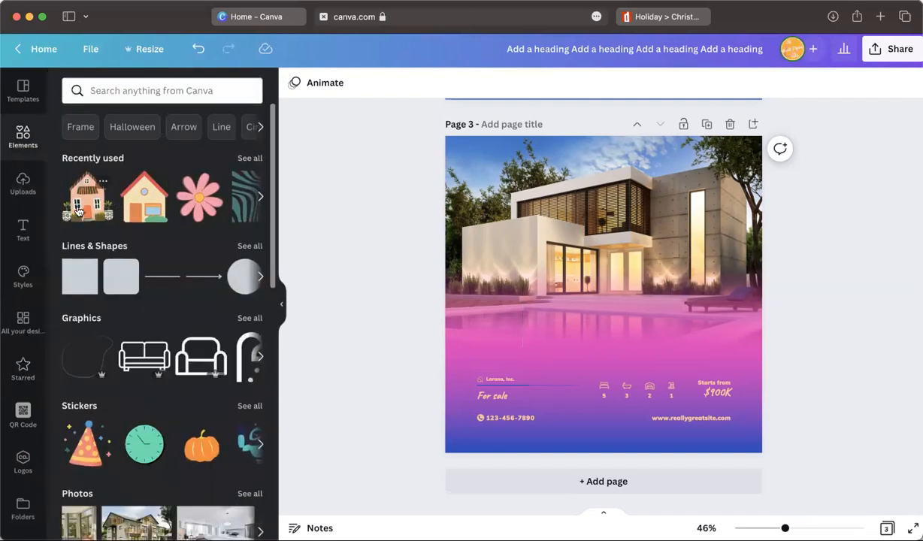
{"action": "left_click", "coordinate": [80, 203]}
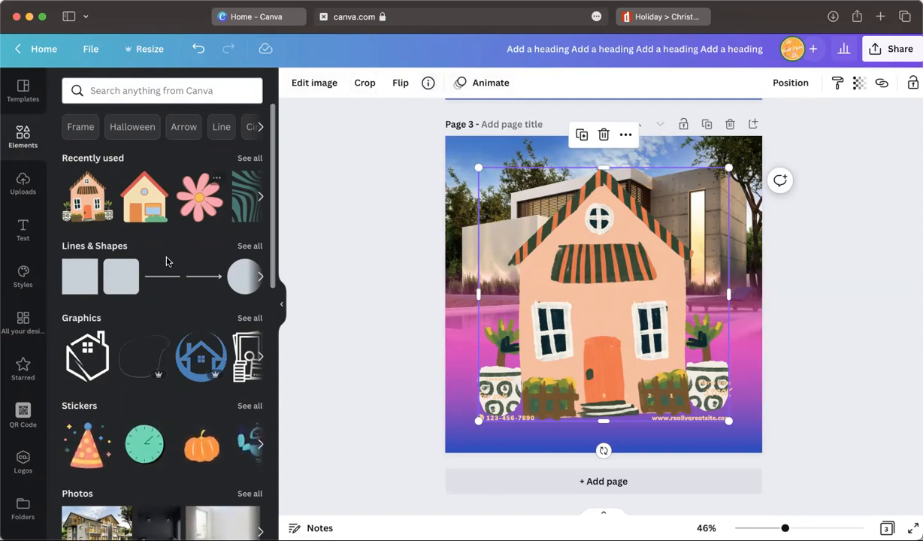
{"action": "left_click", "coordinate": [427, 85]}
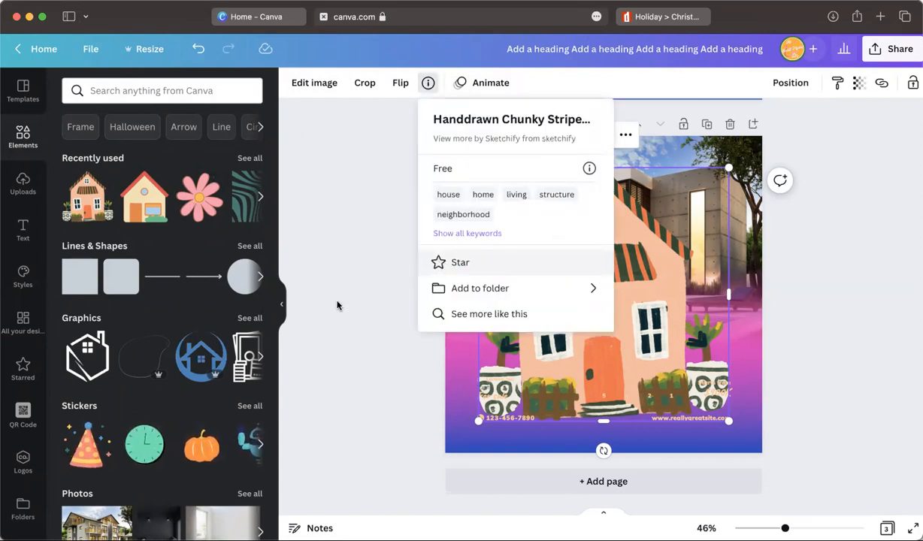
Browse the whole collection of starred elements
{"action": "left_click", "coordinate": [9, 367]}
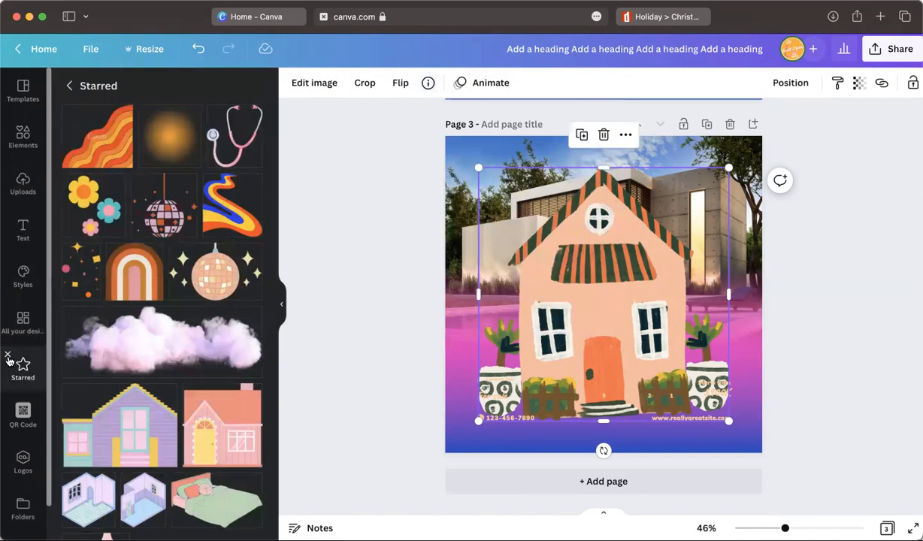
{"action": "scroll", "coordinate": [156, 338], "scroll_direction": "down", "scroll_amount": 2}
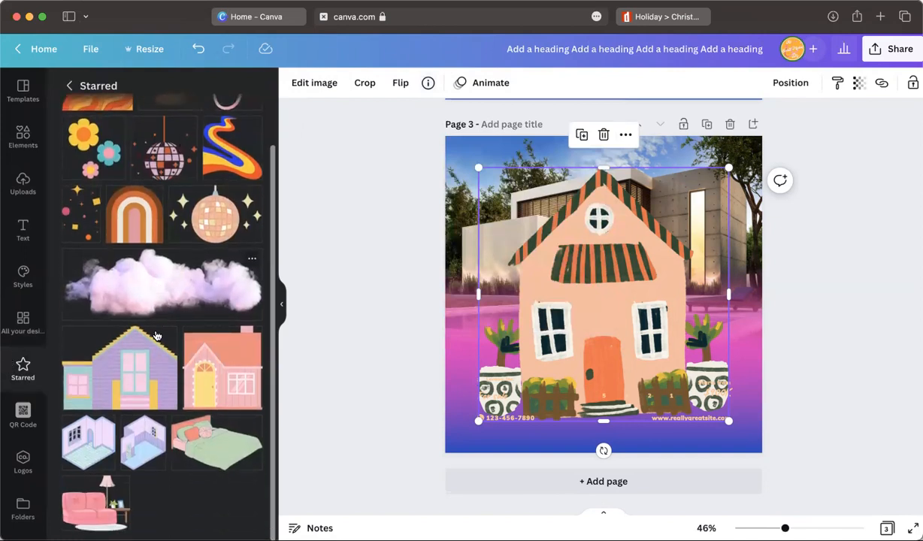
{"action": "scroll", "coordinate": [154, 333], "scroll_direction": "up", "scroll_amount": 2}
{"action": "scroll", "coordinate": [159, 469], "scroll_direction": "down", "scroll_amount": 1}
{"action": "scroll", "coordinate": [120, 499], "scroll_direction": "up", "scroll_amount": 1}
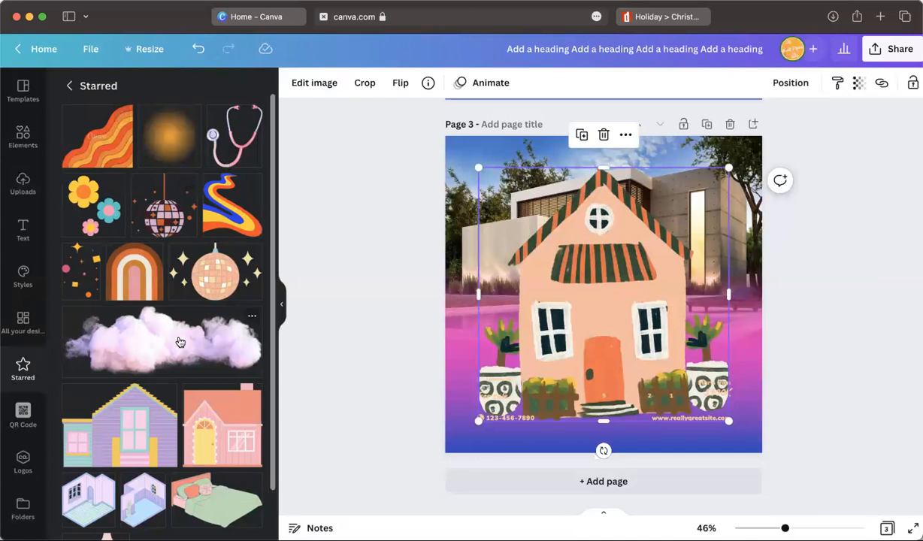
Delete the house graphic from page 3, then try the starred hanging disco ball there and remove it
{"action": "key", "text": "Delete"}
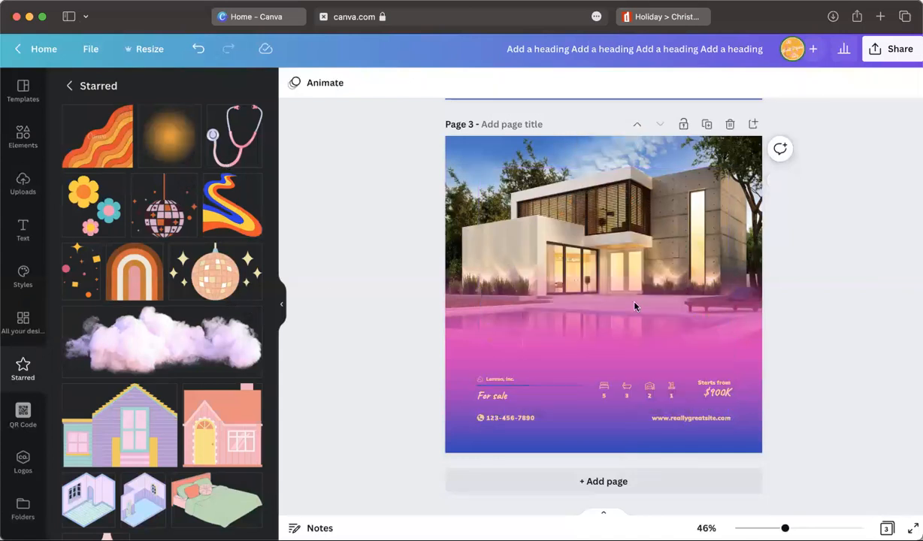
{"action": "left_click", "coordinate": [152, 205]}
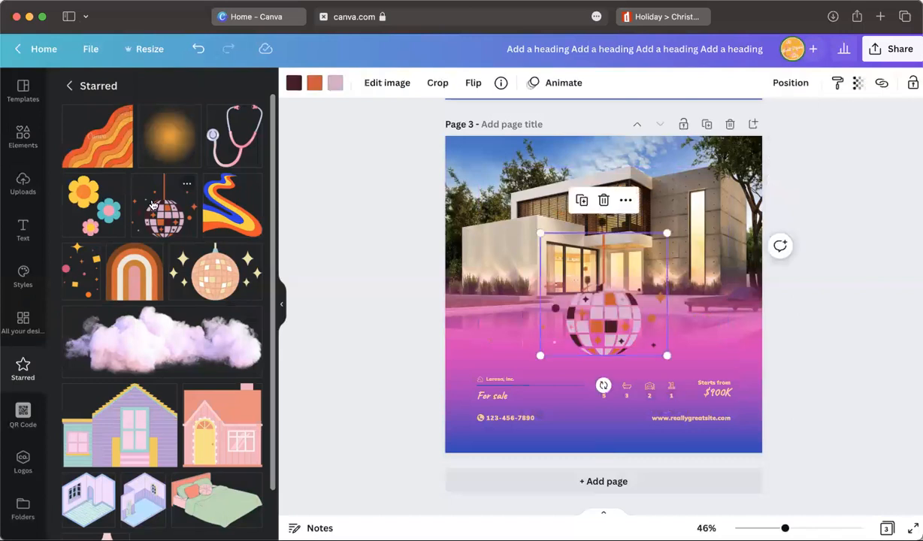
{"action": "key", "text": "Delete"}
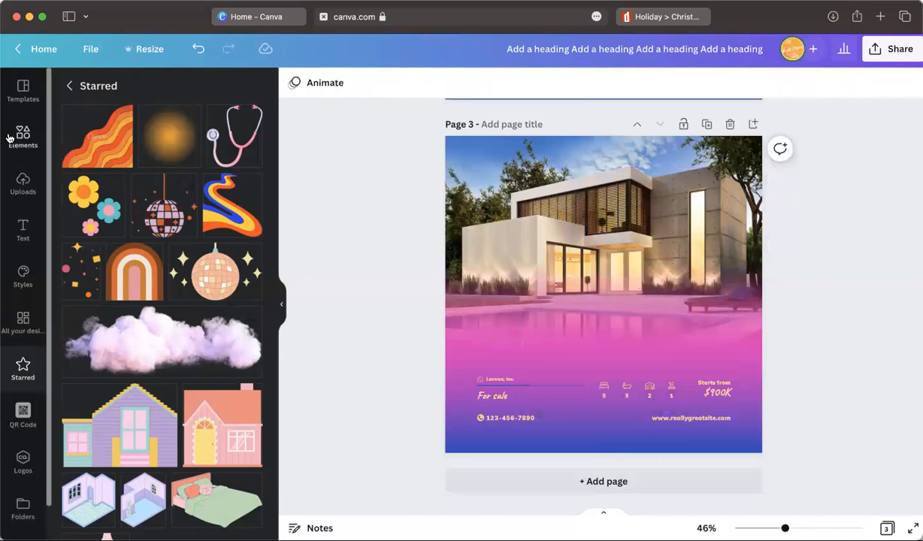
View the QR Code generator and browse the Canva apps for creating content, discovering content and importing media
{"action": "left_click", "coordinate": [30, 427]}
{"action": "scroll", "coordinate": [30, 428], "scroll_direction": "down", "scroll_amount": 2}
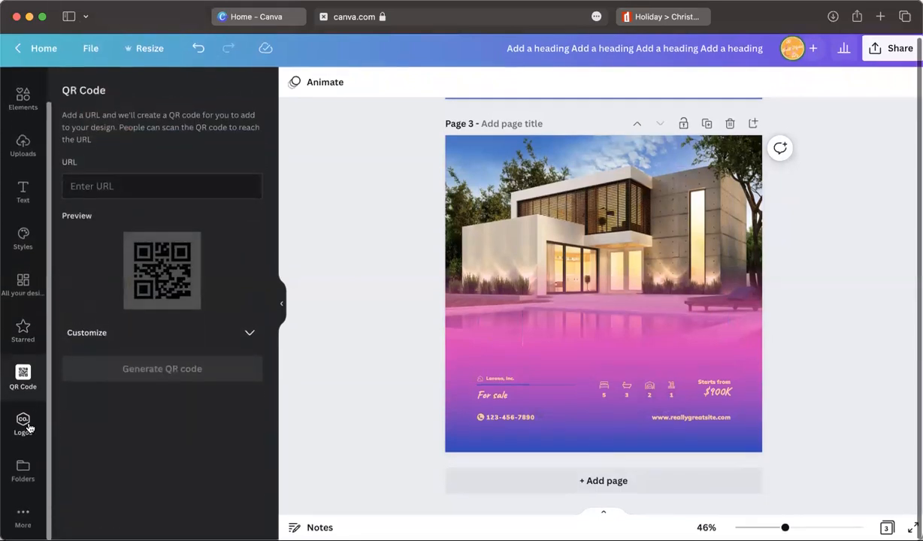
{"action": "mouse_move", "coordinate": [18, 365]}
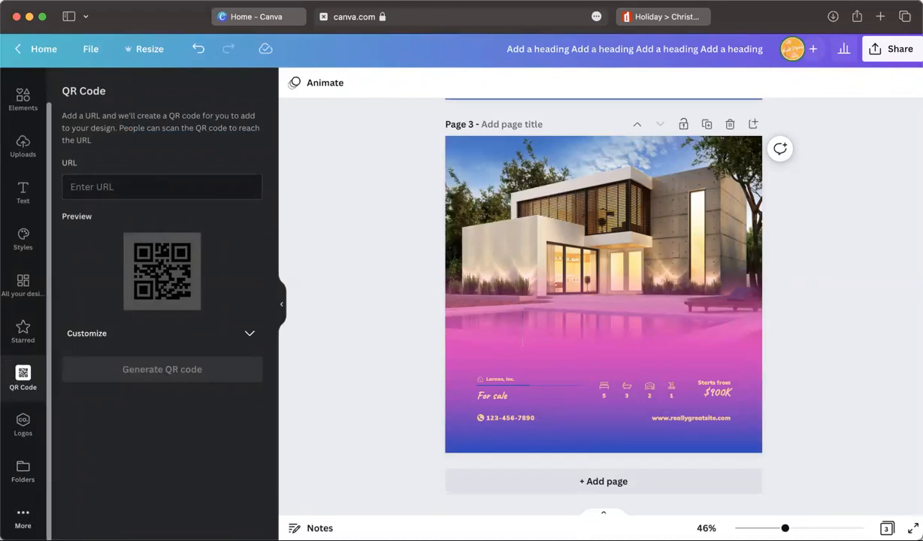
{"action": "left_click", "coordinate": [30, 516]}
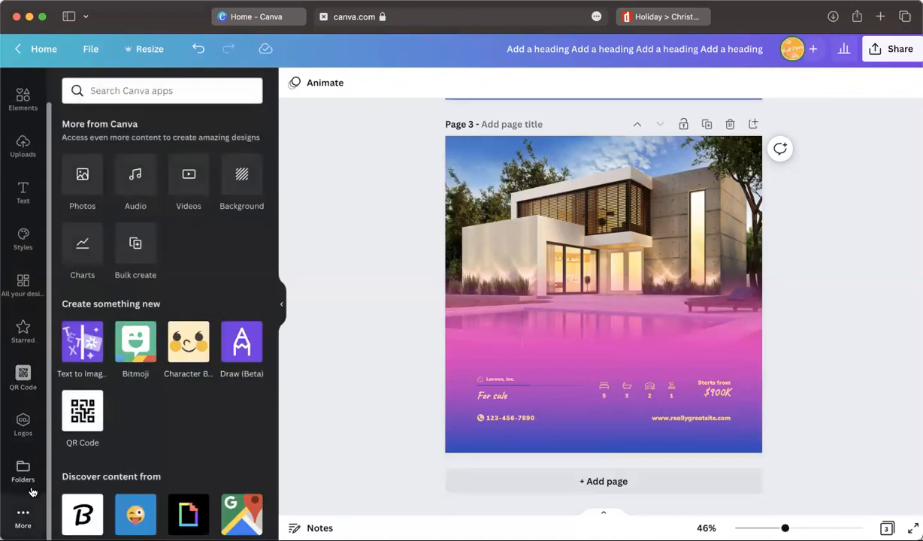
{"action": "scroll", "coordinate": [95, 236], "scroll_direction": "down", "scroll_amount": 4}
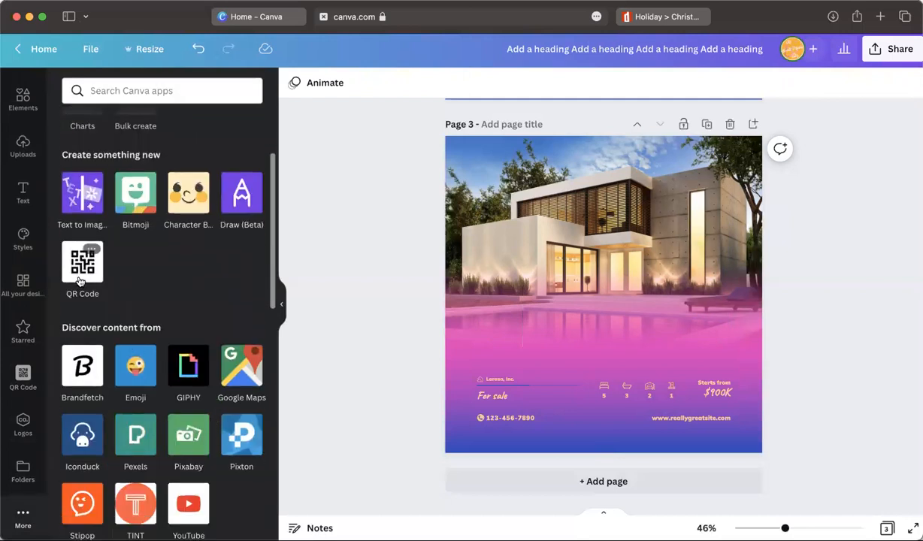
{"action": "scroll", "coordinate": [79, 281], "scroll_direction": "down", "scroll_amount": 3}
{"action": "scroll", "coordinate": [79, 280], "scroll_direction": "down", "scroll_amount": 4}
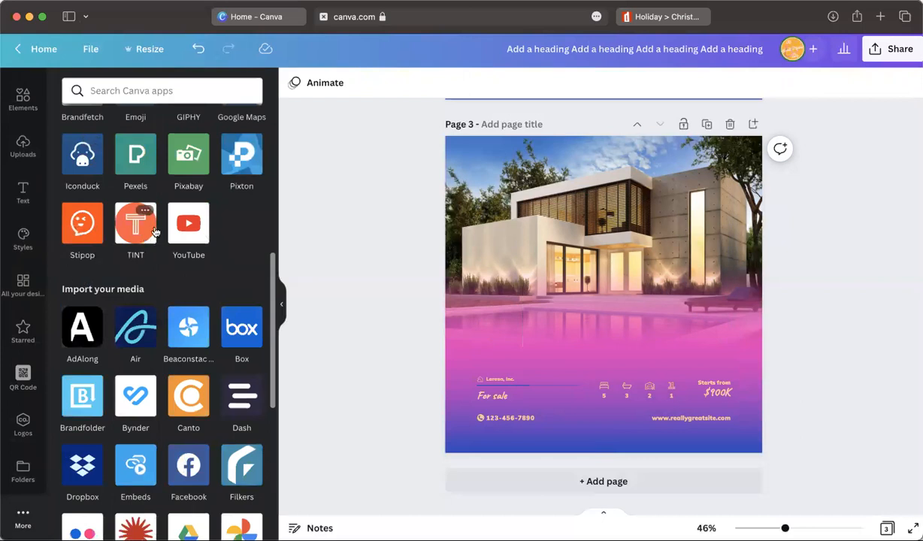
{"action": "scroll", "coordinate": [154, 231], "scroll_direction": "down", "scroll_amount": 4}
{"action": "scroll", "coordinate": [154, 231], "scroll_direction": "down", "scroll_amount": 3}
{"action": "scroll", "coordinate": [154, 231], "scroll_direction": "up", "scroll_amount": 8}
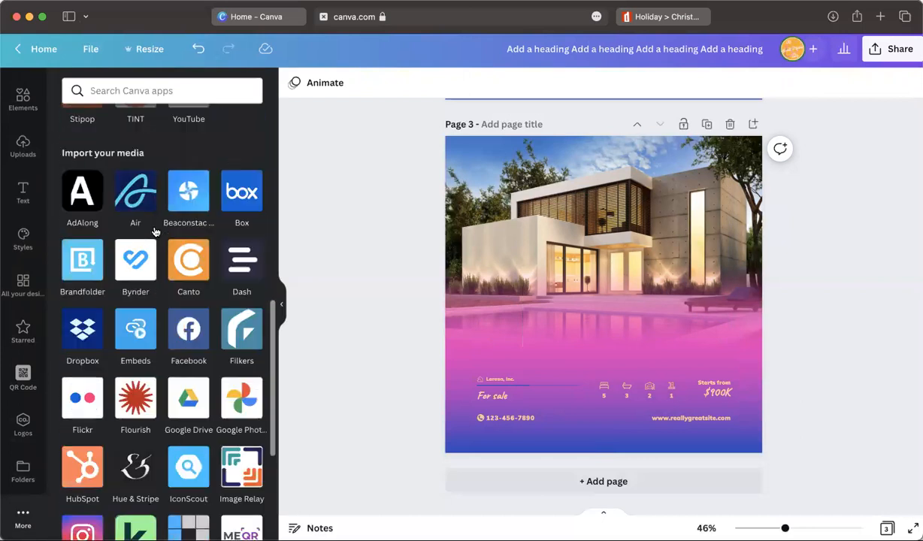
Search the Canva apps for "qr code" and open the QR Code app
{"action": "left_click", "coordinate": [136, 91]}
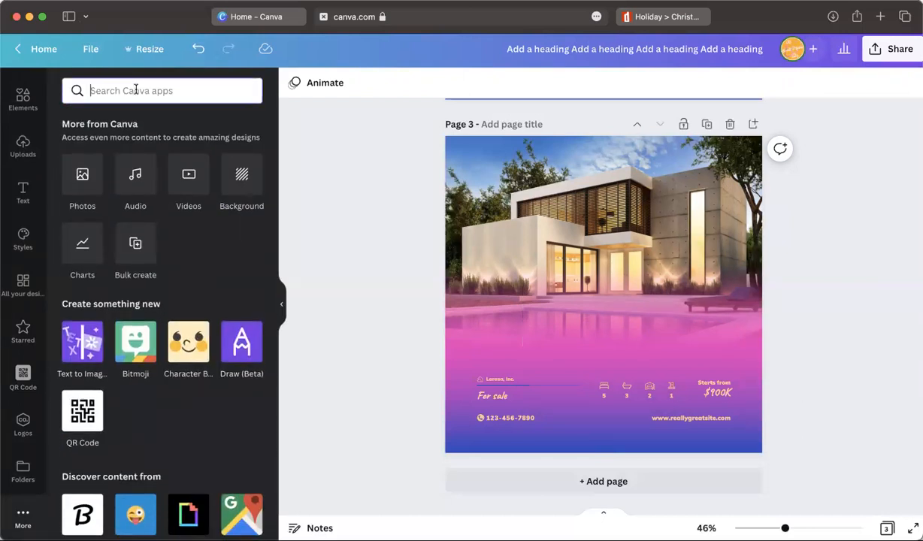
{"action": "type", "text": "qr code"}
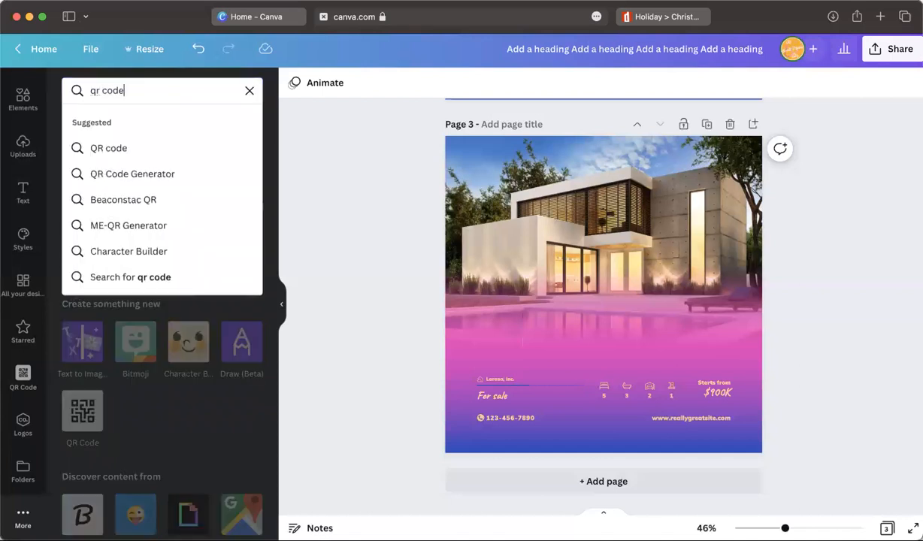
{"action": "key", "text": "Return"}
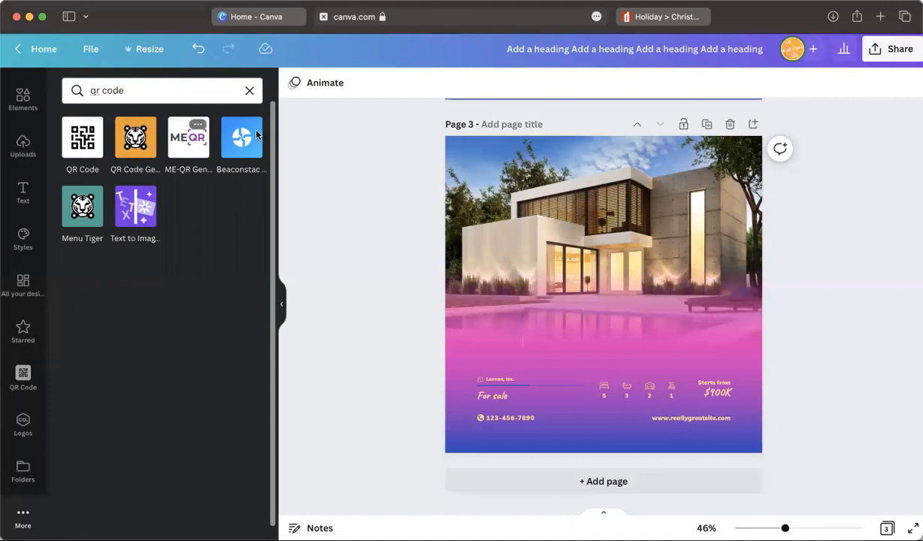
{"action": "left_click", "coordinate": [86, 143]}
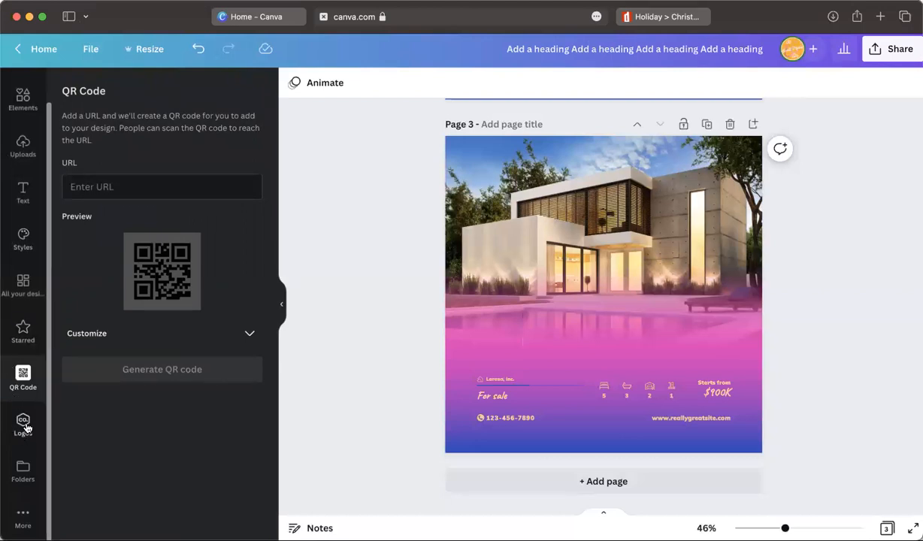
{"action": "left_click", "coordinate": [109, 189]}
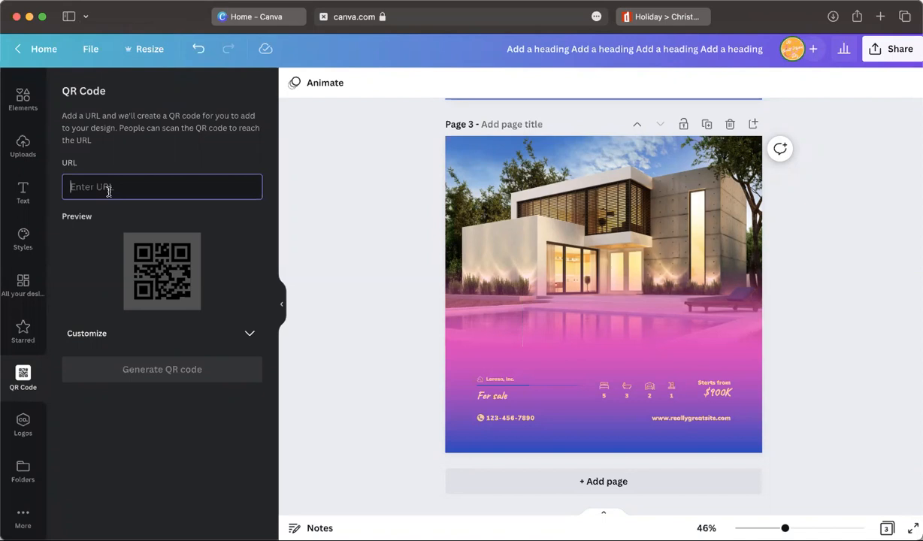
{"action": "type", "text": "www."}
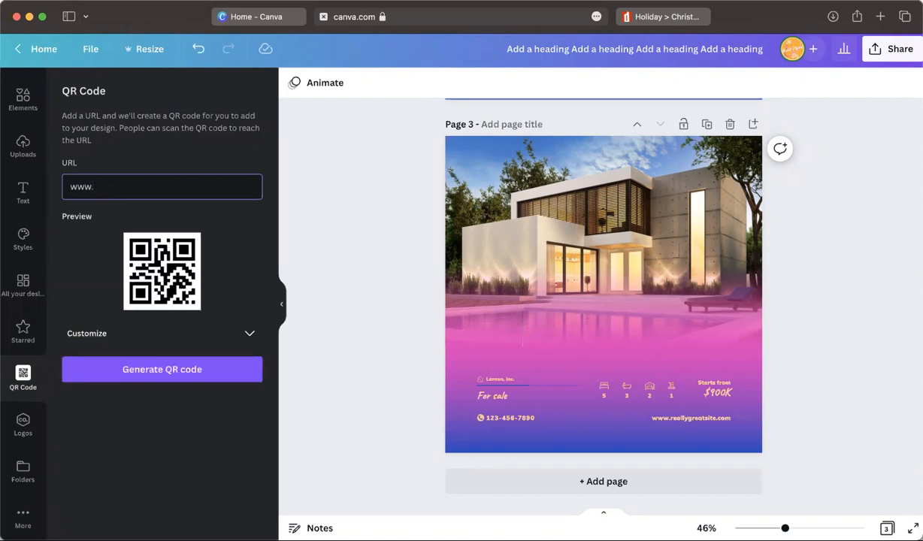
{"action": "type", "text": "thesocialme"}
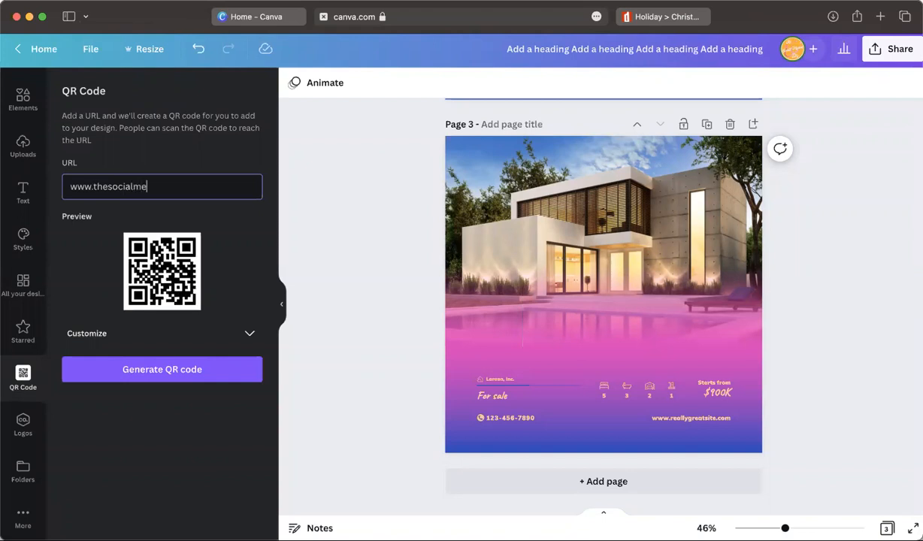
{"action": "type", "text": "diadoctor.com"}
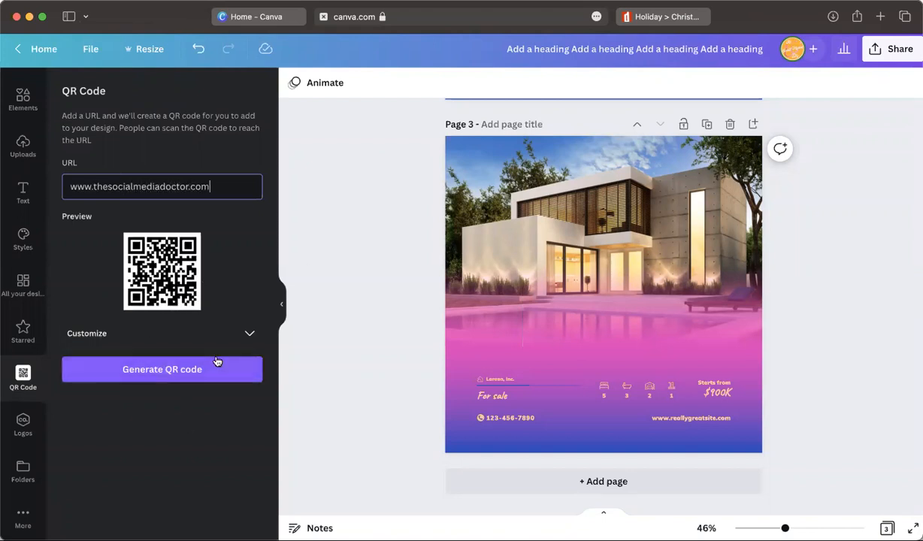
Customize the QR code with a bright green foreground color, #21FF3E
{"action": "left_click", "coordinate": [251, 333]}
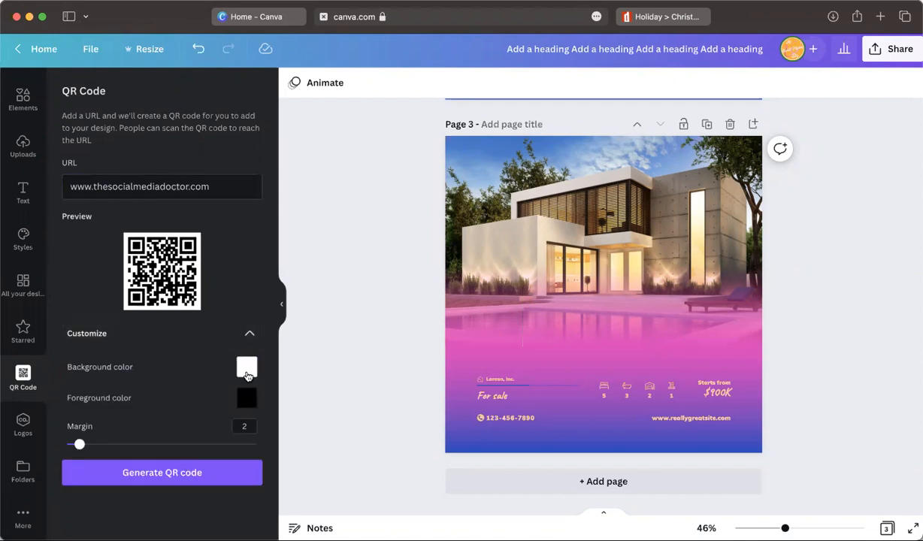
{"action": "left_click", "coordinate": [248, 399]}
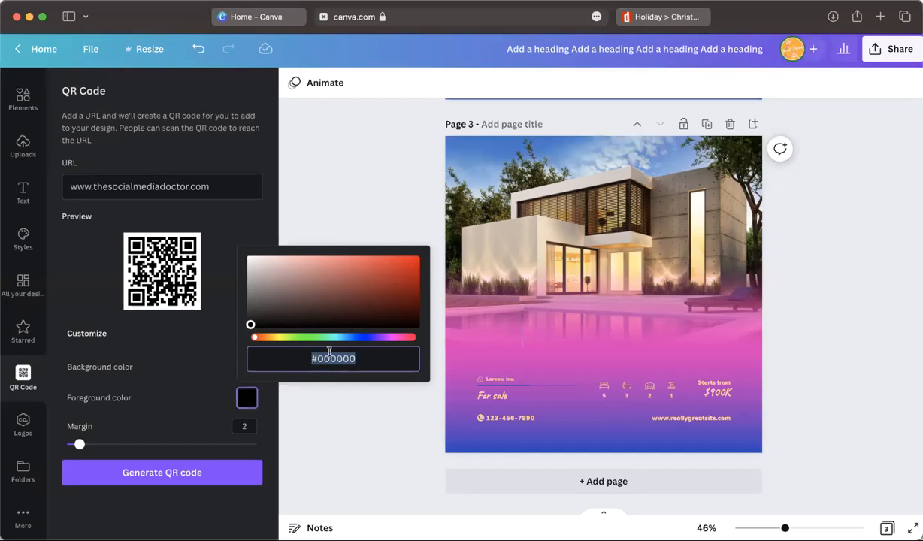
{"action": "left_click_drag", "start_coordinate": [348, 305], "coordinate": [386, 260]}
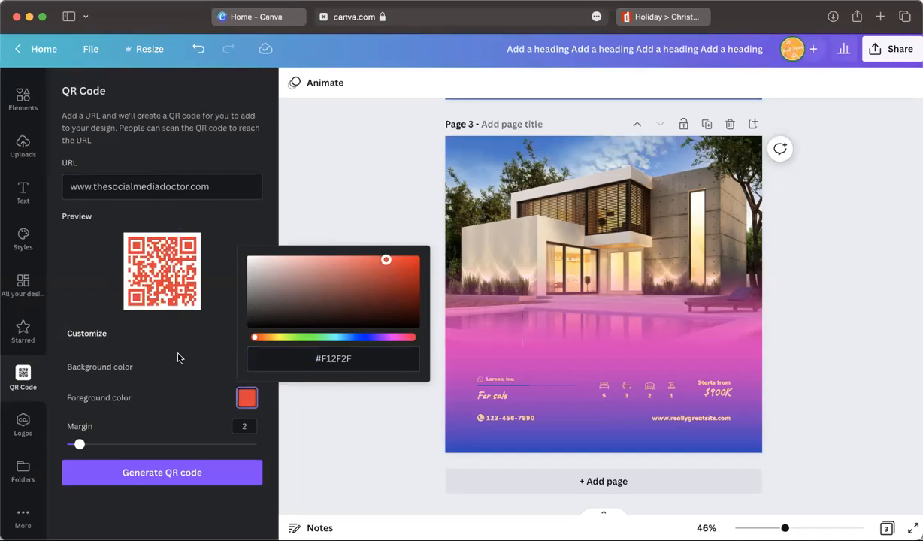
{"action": "left_click_drag", "start_coordinate": [373, 276], "coordinate": [398, 239]}
{"action": "left_click", "coordinate": [313, 339]}
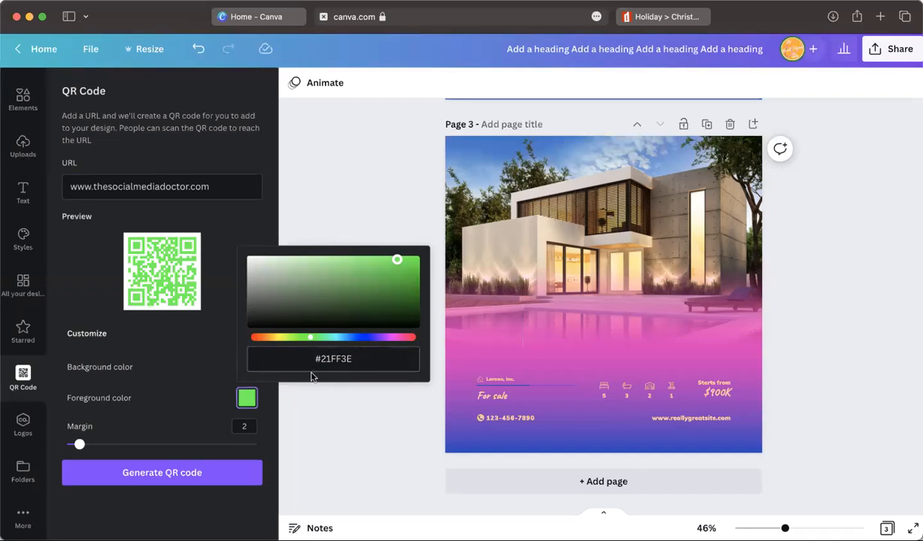
{"action": "left_click", "coordinate": [208, 256]}
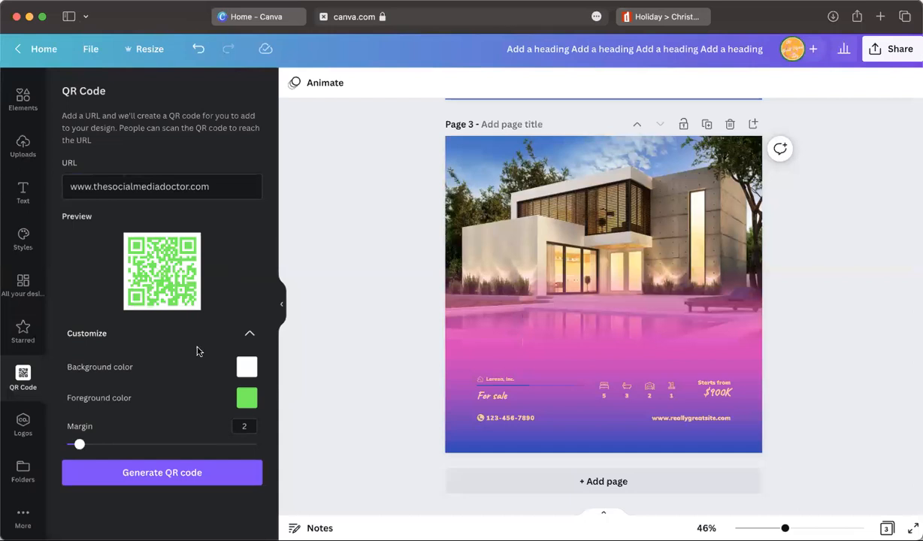
Generate the green QR code and place it, scaled down, in the upper-left corner of the page 3 house photo
{"action": "left_click", "coordinate": [169, 473]}
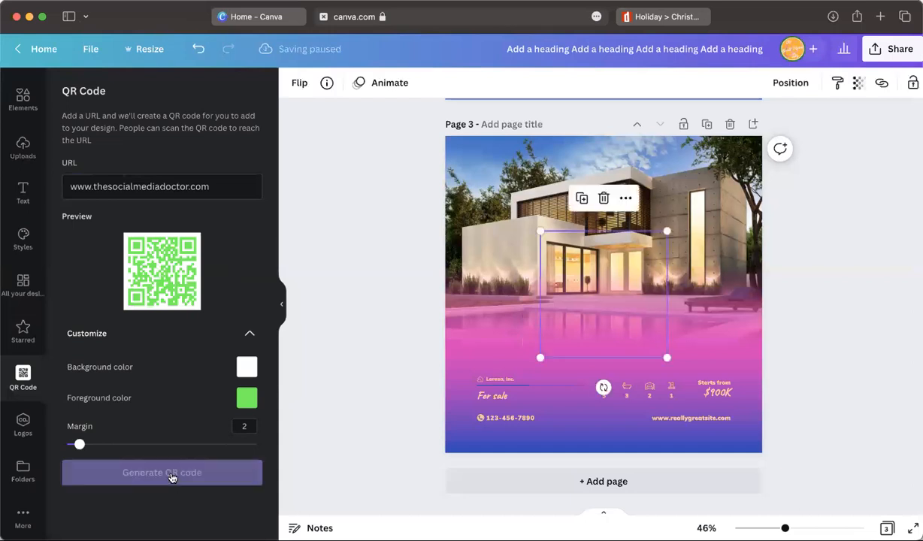
{"action": "left_click_drag", "start_coordinate": [627, 286], "coordinate": [532, 210]}
{"action": "left_click_drag", "start_coordinate": [571, 279], "coordinate": [488, 197]}
{"action": "mouse_move", "coordinate": [473, 161]}
{"action": "left_mouse_down"}
{"action": "mouse_move", "coordinate": [486, 161]}
{"action": "mouse_move", "coordinate": [475, 165]}
{"action": "left_mouse_up"}
{"action": "left_click", "coordinate": [405, 233]}
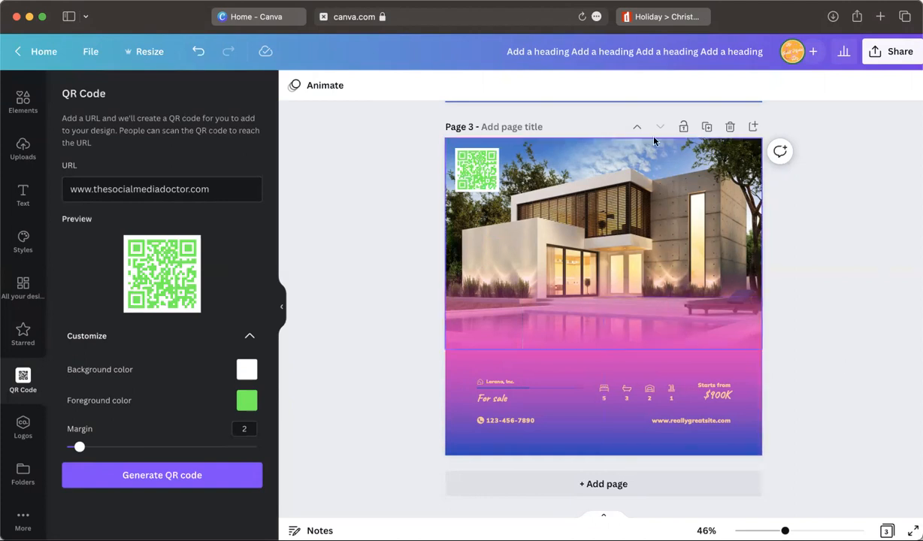
{"action": "left_click", "coordinate": [476, 173]}
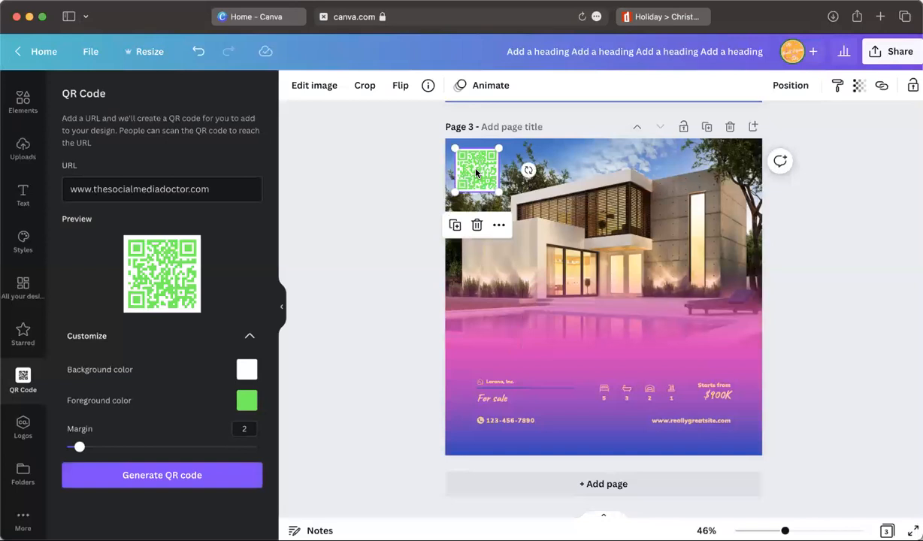
{"action": "left_click", "coordinate": [417, 183]}
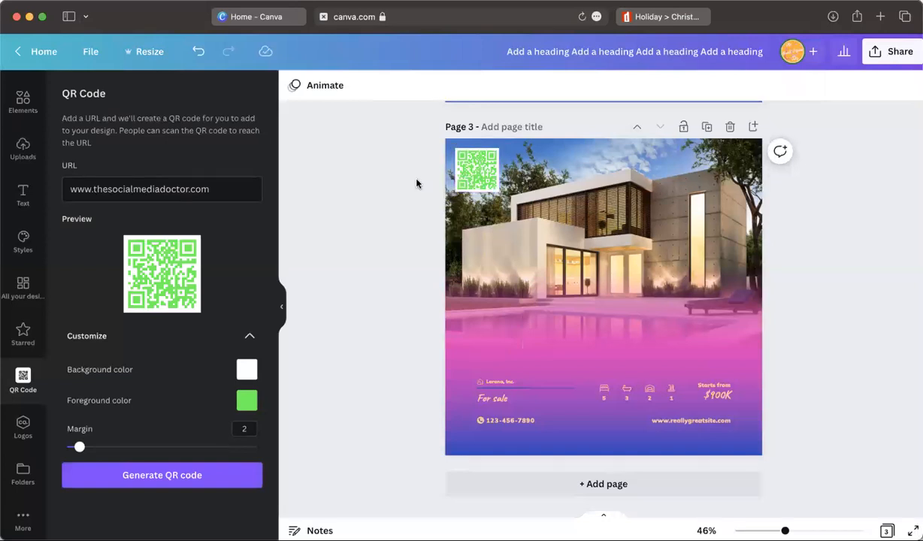
Look through the brand logos and the project folders
{"action": "left_click", "coordinate": [22, 423]}
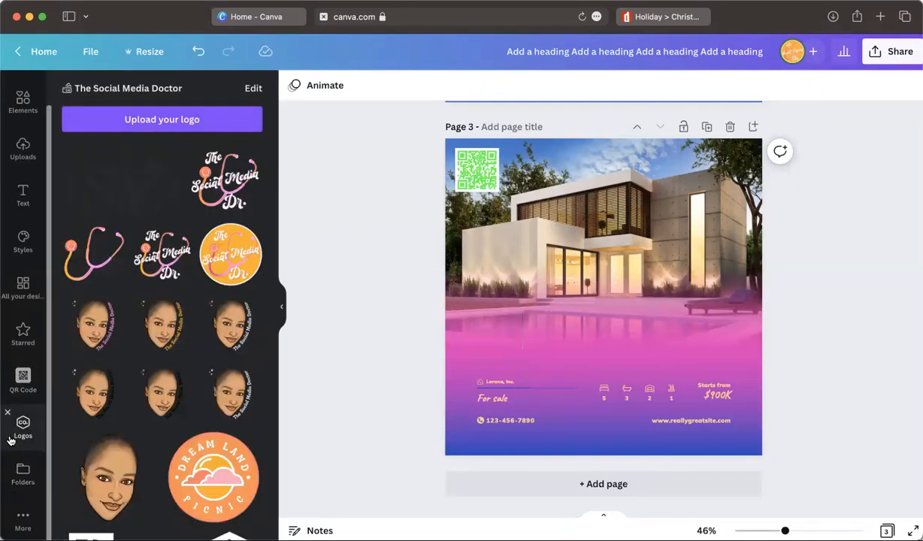
{"action": "left_click", "coordinate": [21, 476]}
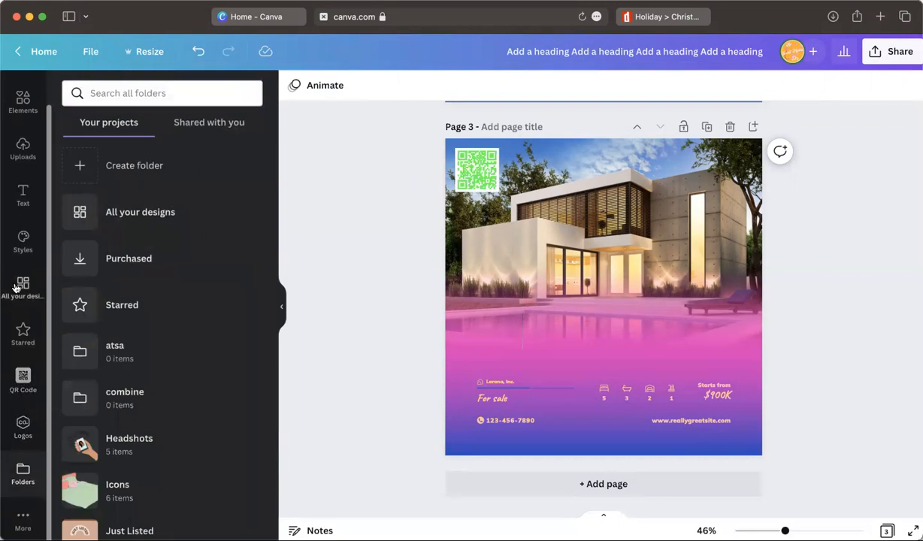
{"action": "left_click", "coordinate": [18, 445]}
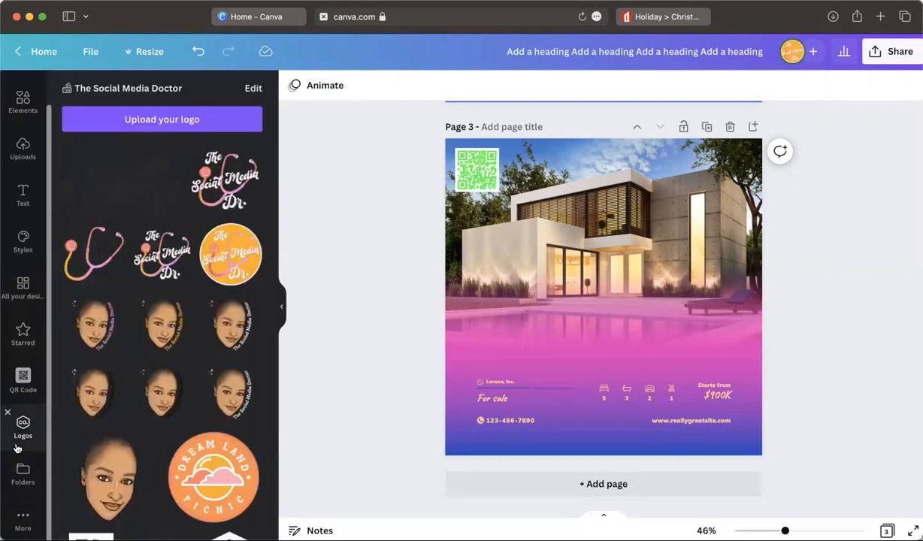
{"action": "left_click", "coordinate": [23, 472]}
{"action": "scroll", "coordinate": [145, 361], "scroll_direction": "down", "scroll_amount": 3}
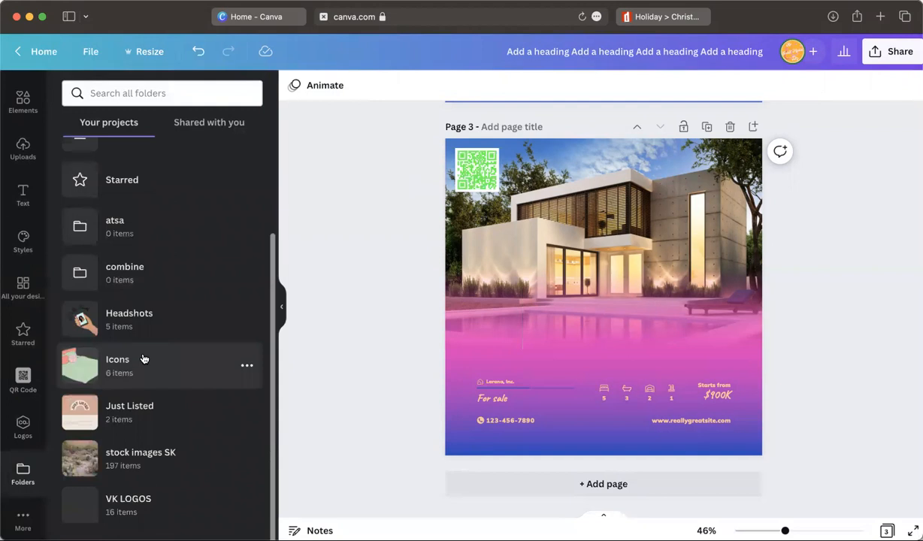
{"action": "scroll", "coordinate": [145, 359], "scroll_direction": "up", "scroll_amount": 4}
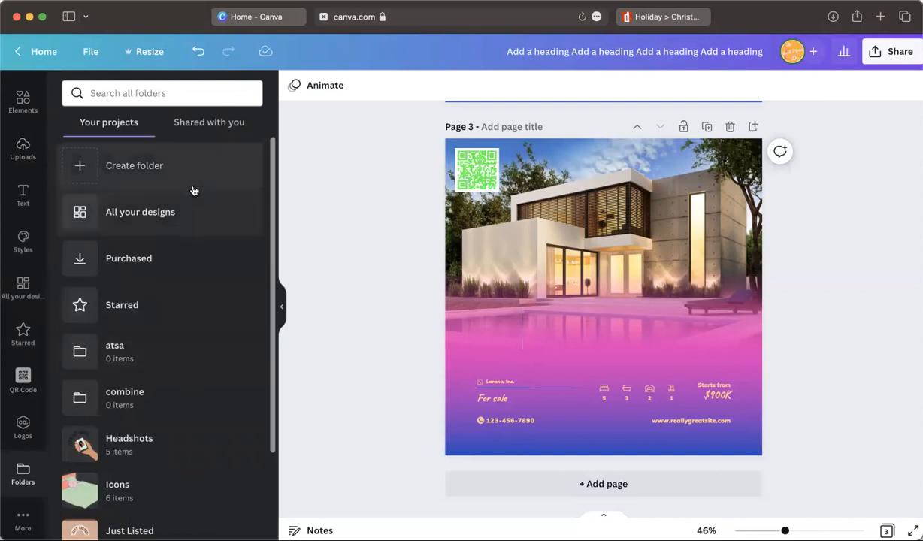
Browse the uploaded images for a picture to organize
{"action": "left_click", "coordinate": [25, 155]}
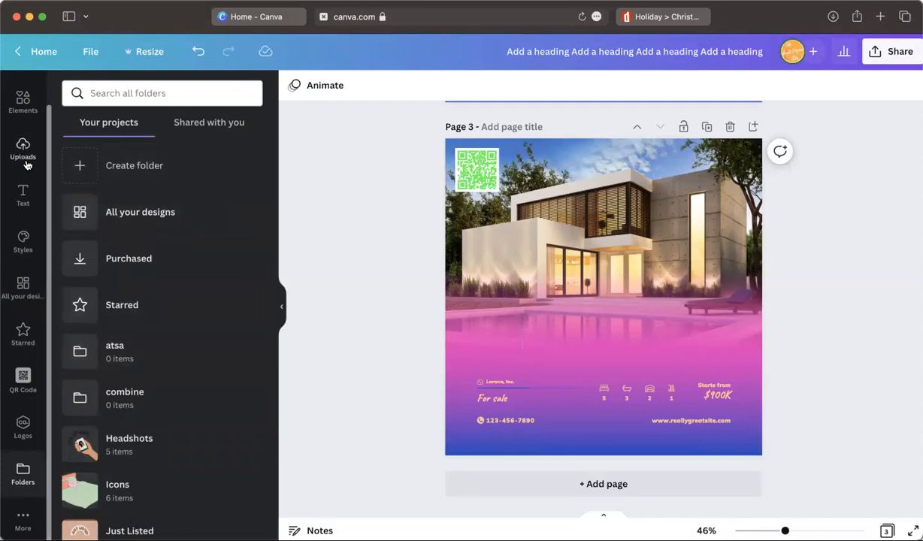
{"action": "scroll", "coordinate": [154, 387], "scroll_direction": "down", "scroll_amount": 5}
{"action": "scroll", "coordinate": [153, 376], "scroll_direction": "up", "scroll_amount": 2}
{"action": "scroll", "coordinate": [150, 366], "scroll_direction": "down", "scroll_amount": 5}
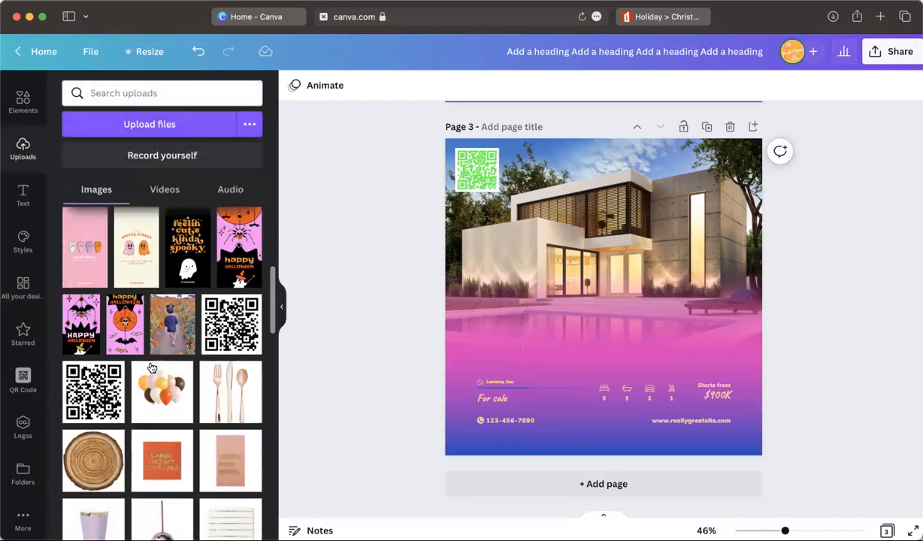
{"action": "scroll", "coordinate": [169, 310], "scroll_direction": "up", "scroll_amount": 2}
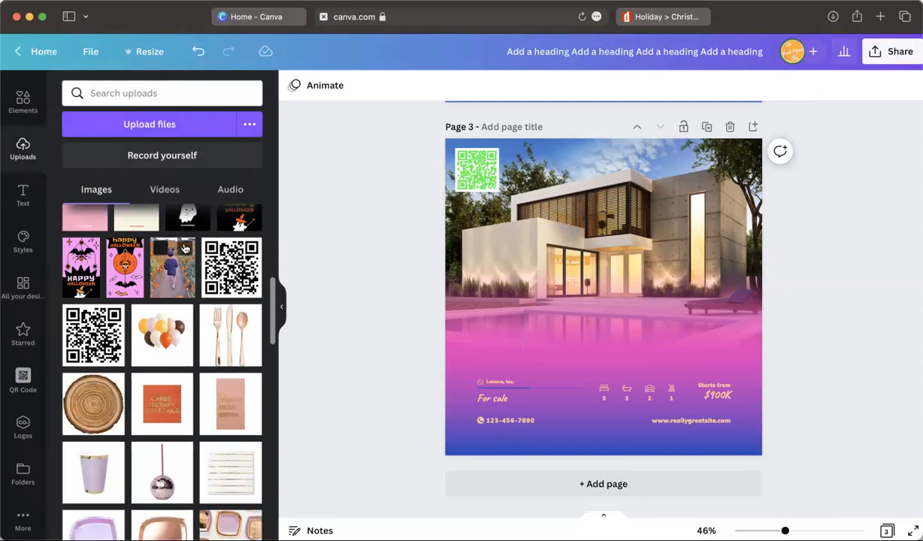
View the available destination folders and the file options for the uploaded photo IMG_4426.jpg
{"action": "left_click", "coordinate": [160, 249]}
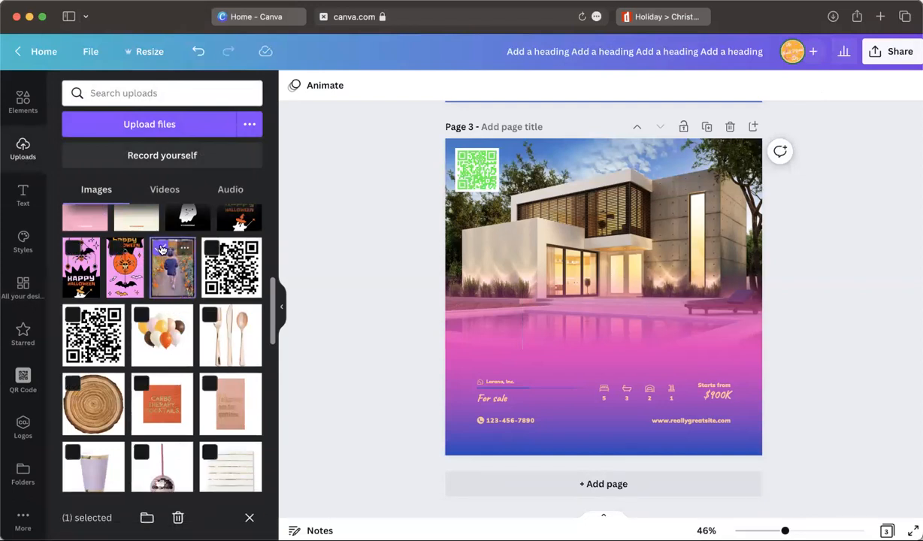
{"action": "left_click", "coordinate": [146, 518]}
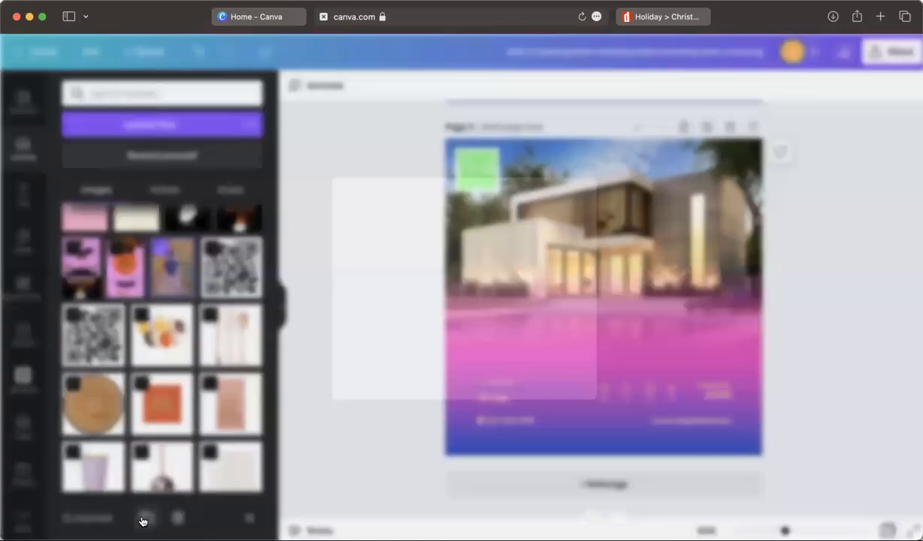
{"action": "left_click", "coordinate": [369, 218]}
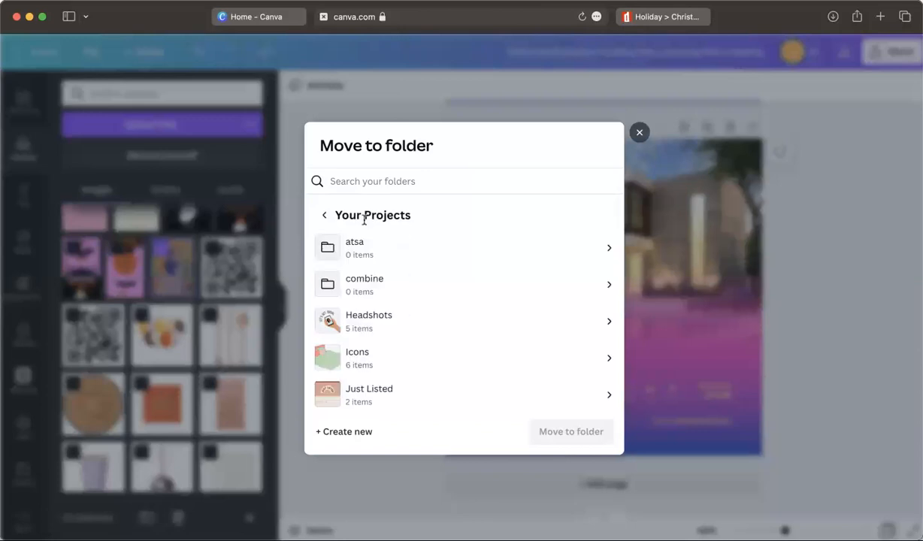
{"action": "scroll", "coordinate": [412, 330], "scroll_direction": "down", "scroll_amount": 3}
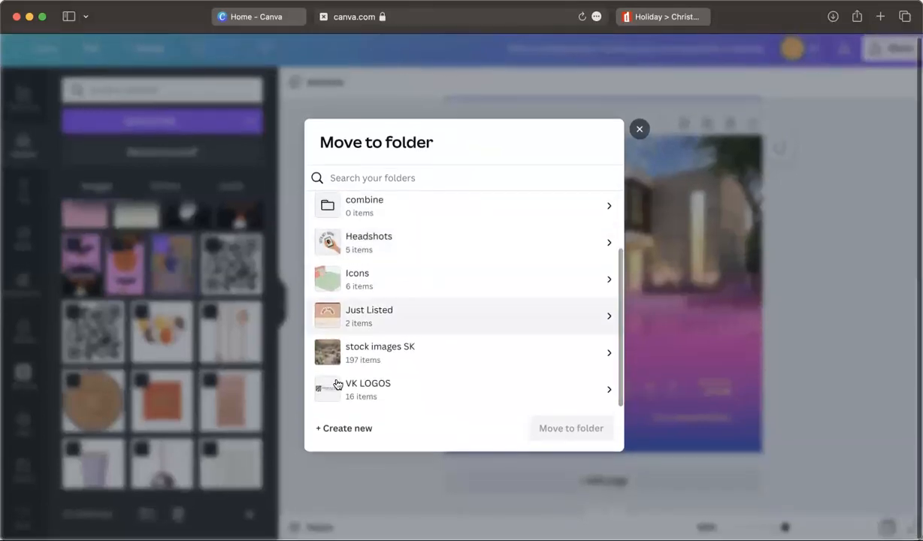
{"action": "scroll", "coordinate": [336, 289], "scroll_direction": "up", "scroll_amount": 3}
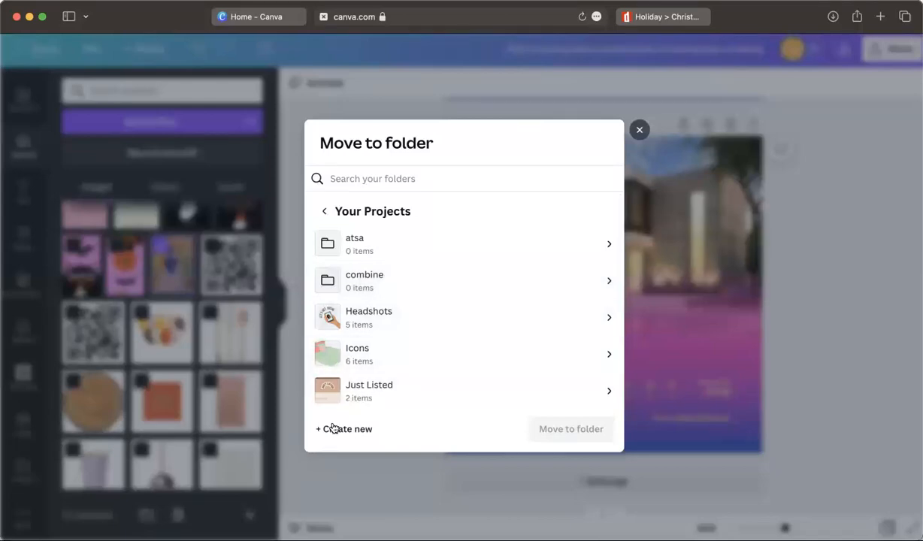
{"action": "left_click", "coordinate": [639, 129]}
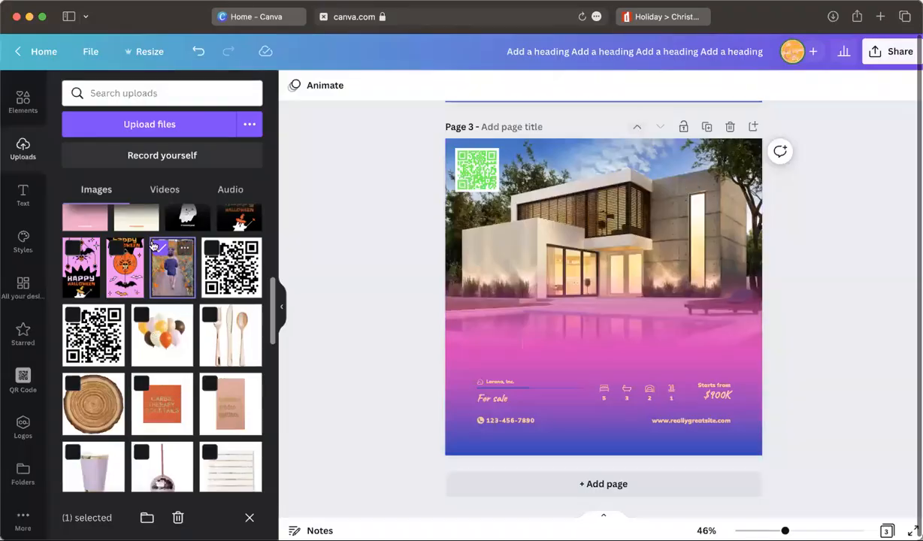
{"action": "left_click", "coordinate": [183, 248]}
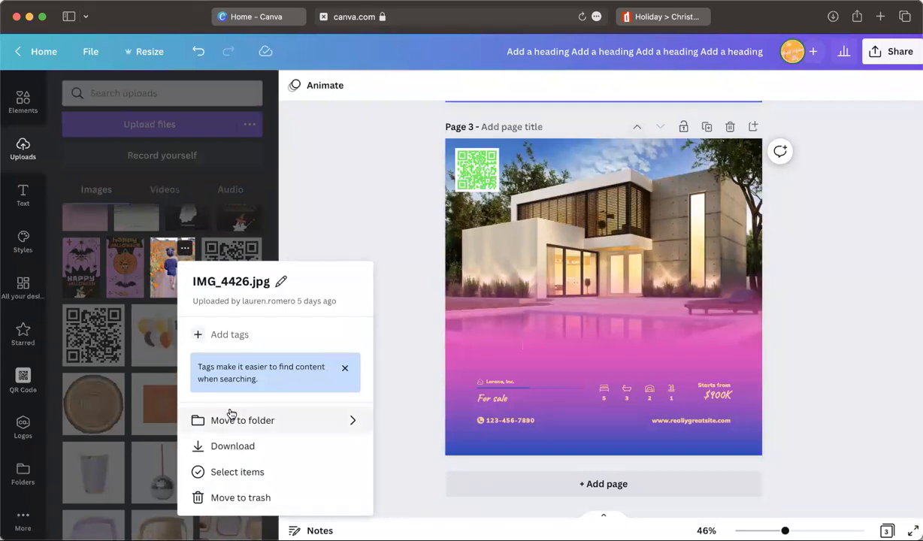
{"action": "left_click", "coordinate": [310, 242]}
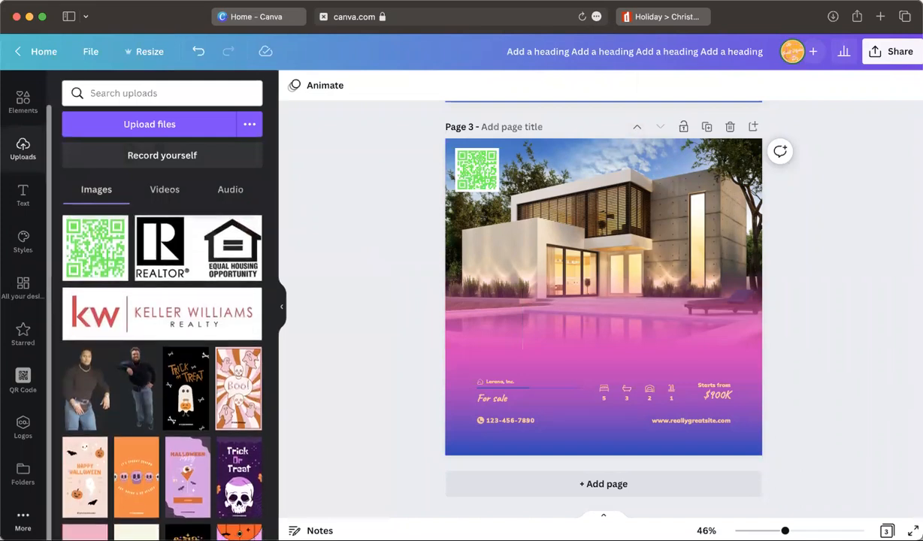
Clear the "qr code" search from the Canva apps and add a fourth page to the design
{"action": "left_click", "coordinate": [23, 380]}
{"action": "left_click", "coordinate": [23, 471]}
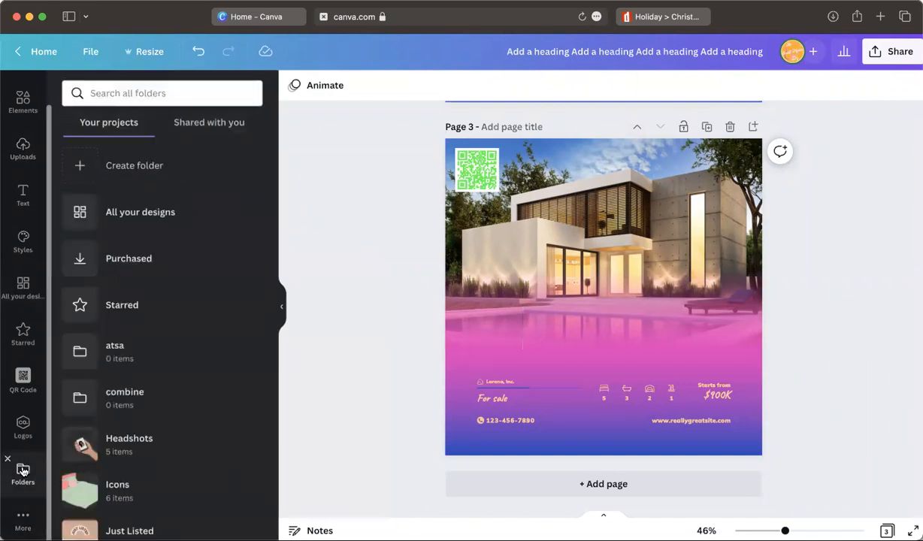
{"action": "left_click", "coordinate": [23, 518]}
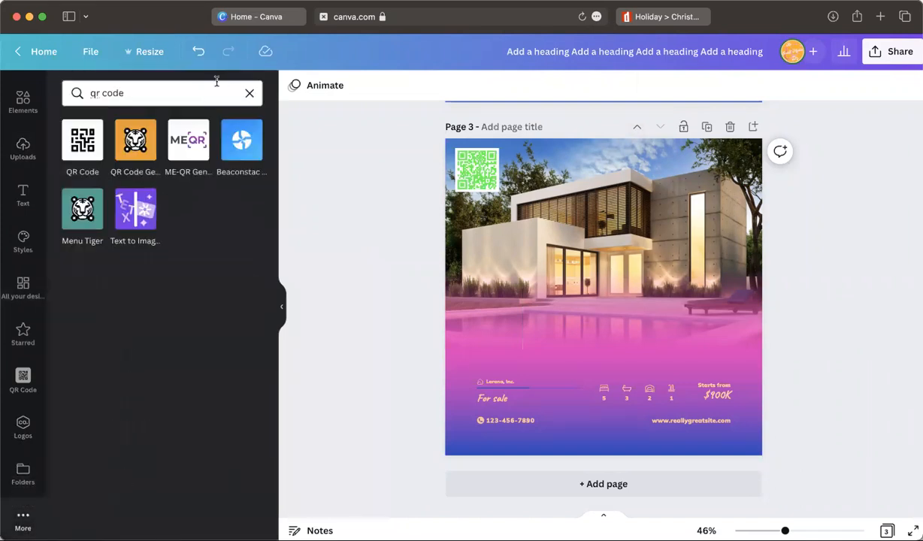
{"action": "left_click", "coordinate": [249, 93]}
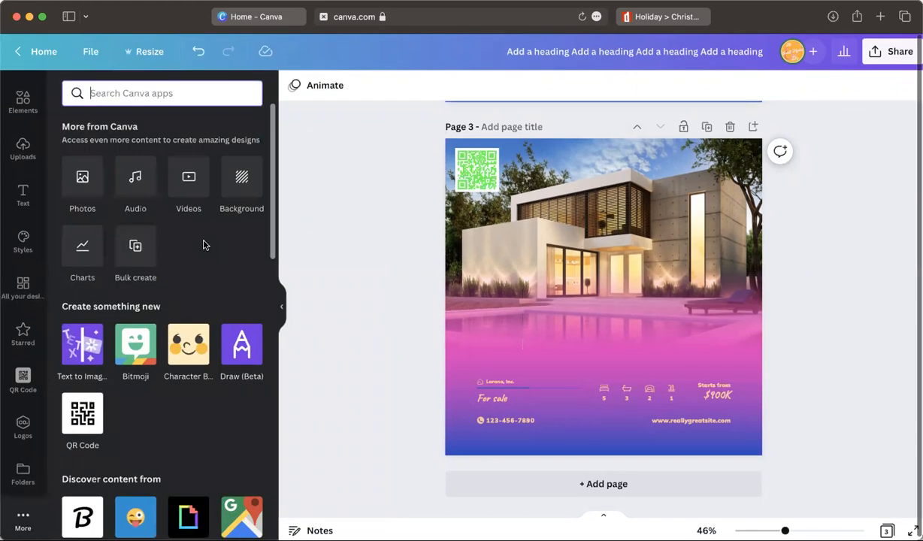
{"action": "scroll", "coordinate": [203, 243], "scroll_direction": "down", "scroll_amount": 5}
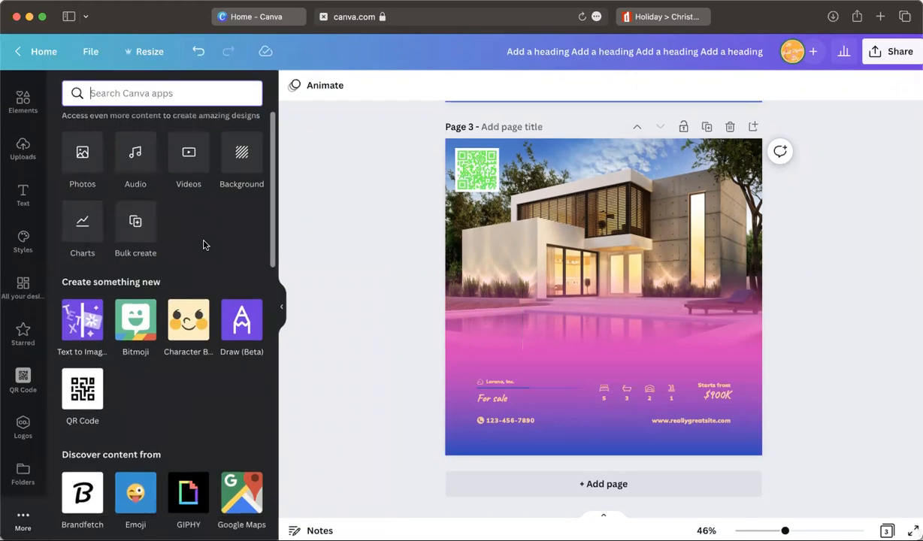
{"action": "left_click", "coordinate": [515, 483]}
View the introductions of the Draw (Beta) and Text to Image (Beta) apps
{"action": "left_click", "coordinate": [243, 165]}
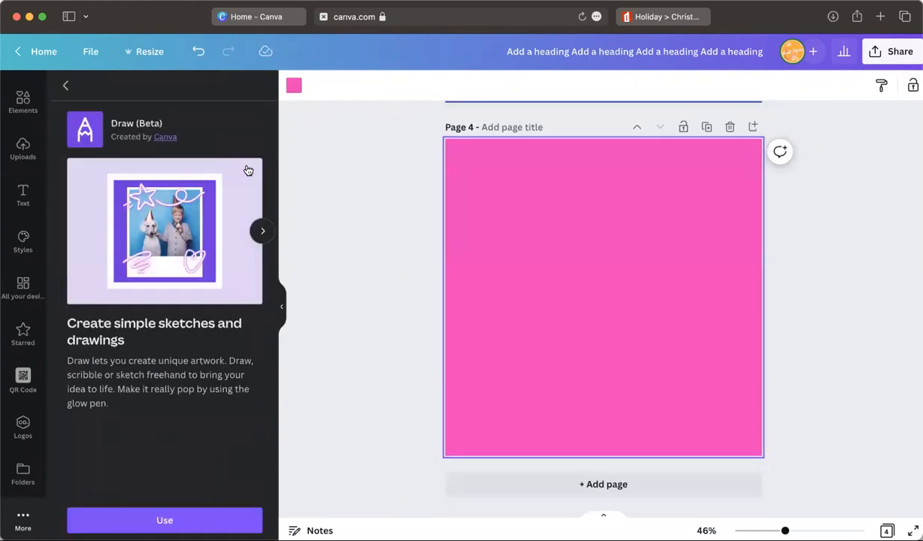
{"action": "left_click", "coordinate": [67, 88]}
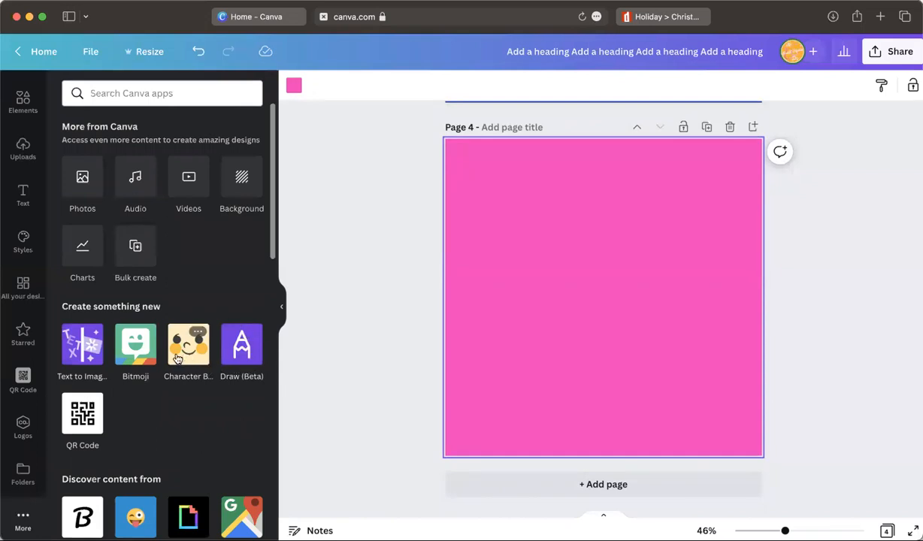
{"action": "left_click", "coordinate": [89, 362]}
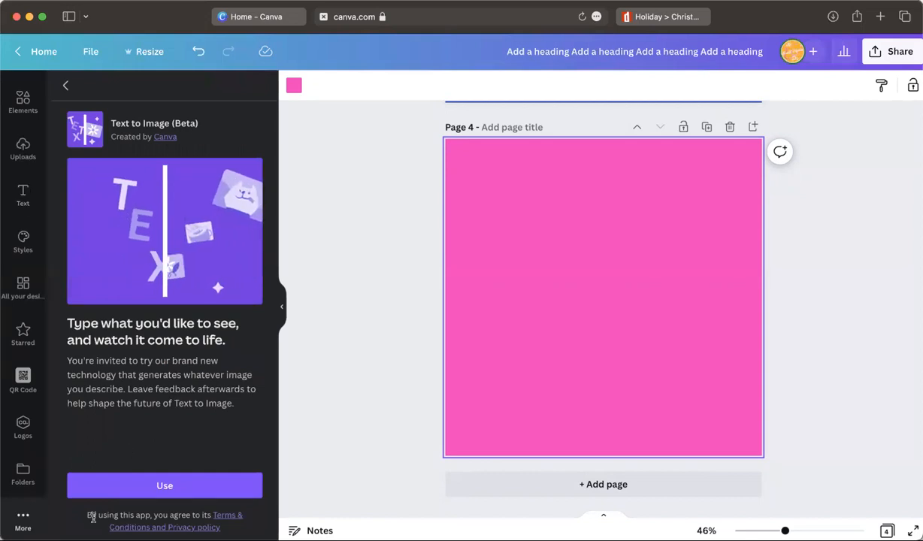
{"action": "left_click", "coordinate": [64, 86]}
Open the Google Maps app and add the Taj Mahal map to page 4
{"action": "scroll", "coordinate": [154, 364], "scroll_direction": "down", "scroll_amount": 6}
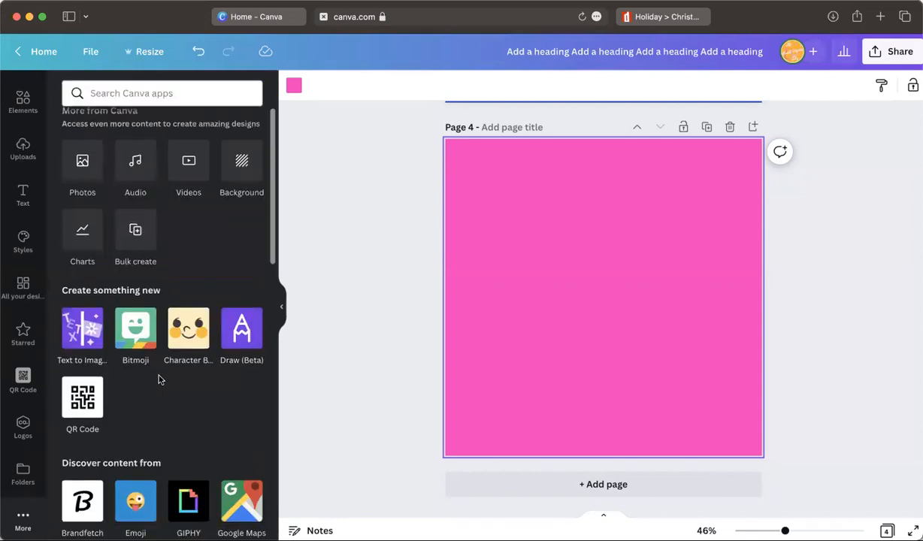
{"action": "scroll", "coordinate": [155, 369], "scroll_direction": "down", "scroll_amount": 2}
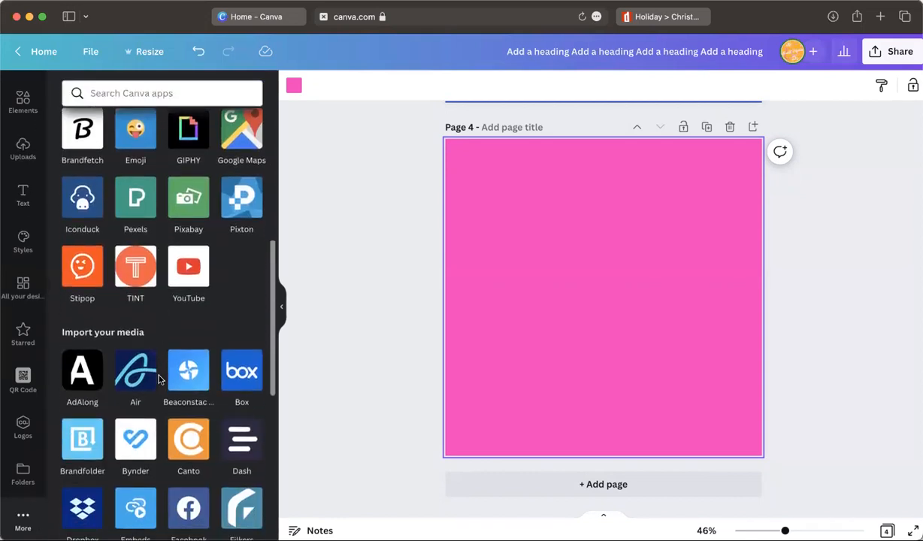
{"action": "scroll", "coordinate": [221, 304], "scroll_direction": "up", "scroll_amount": 5}
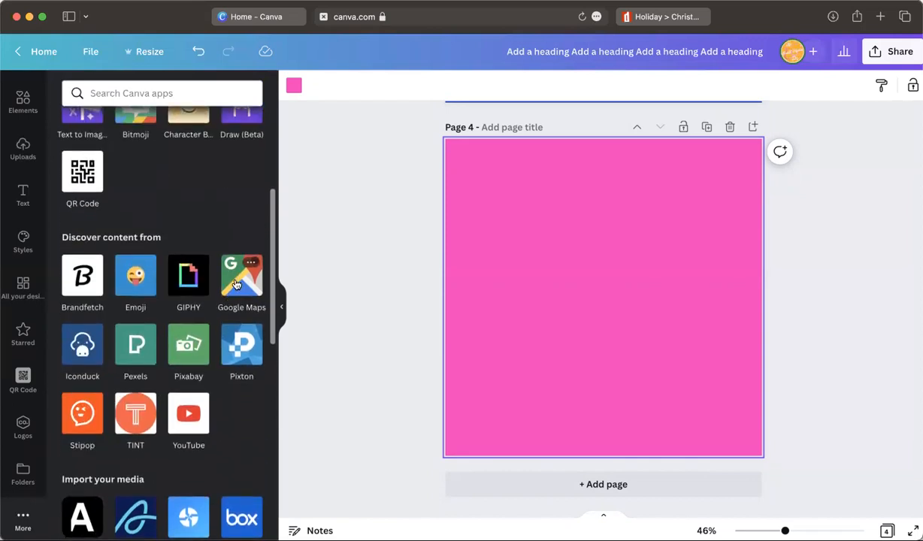
{"action": "left_click", "coordinate": [235, 284]}
{"action": "scroll", "coordinate": [125, 408], "scroll_direction": "down", "scroll_amount": 4}
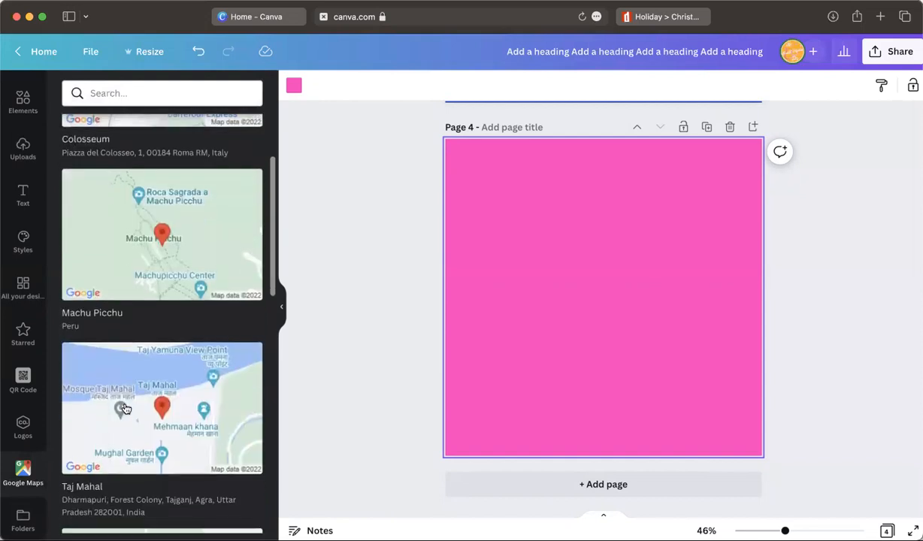
{"action": "scroll", "coordinate": [125, 408], "scroll_direction": "down", "scroll_amount": 3}
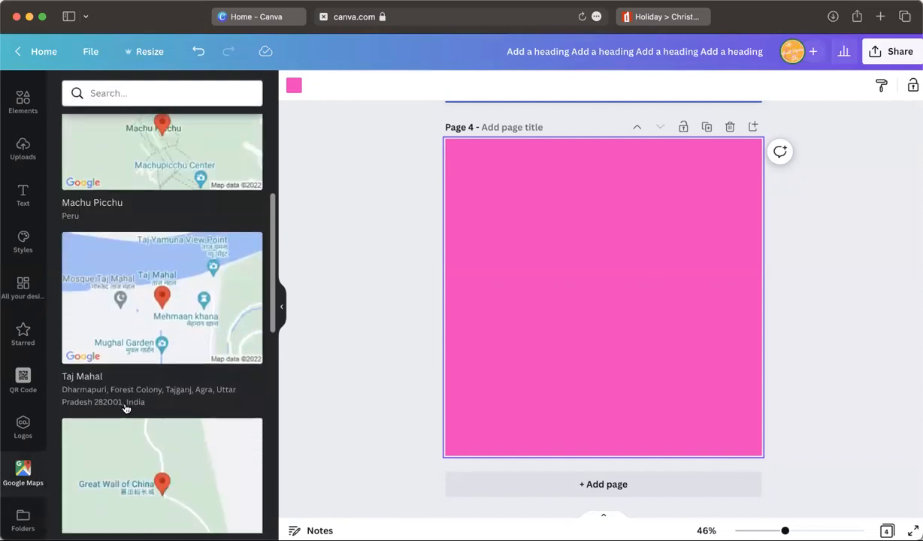
{"action": "left_click", "coordinate": [118, 346]}
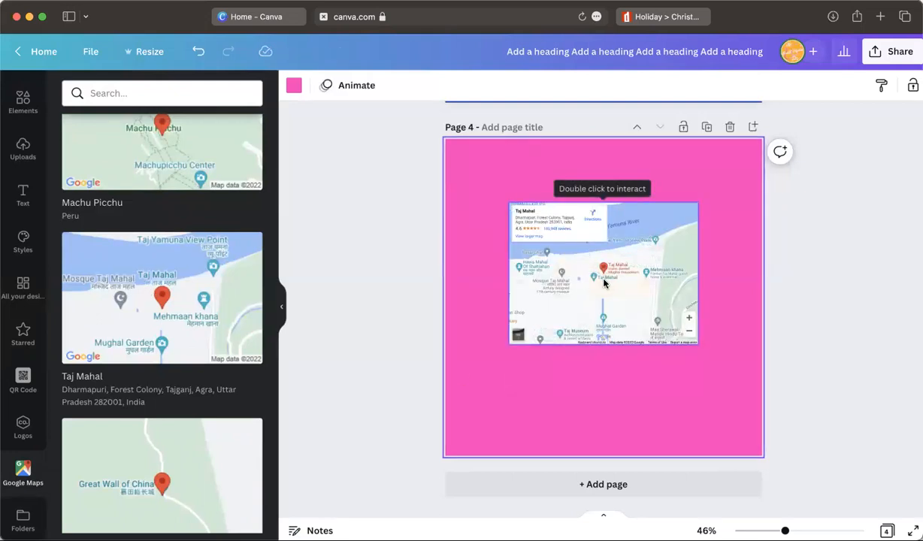
Open the embed link of the Taj Mahal map in a new tab
{"action": "left_click", "coordinate": [577, 294]}
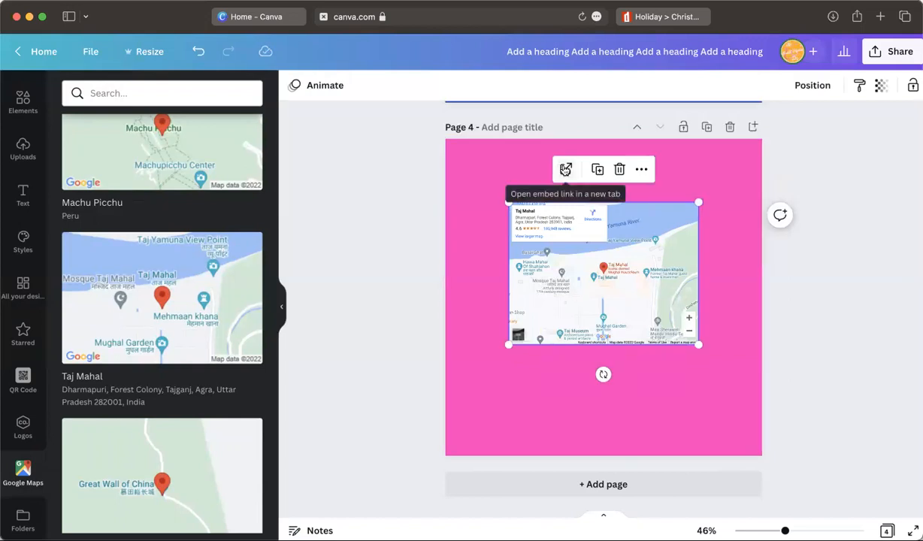
{"action": "left_click", "coordinate": [642, 169]}
{"action": "left_click", "coordinate": [569, 171]}
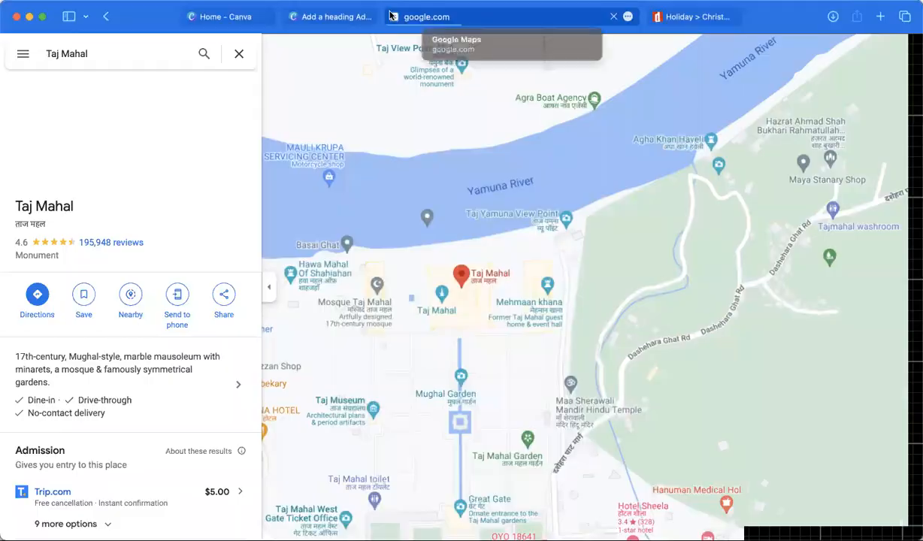
Close the Google Maps browser page to return to the design and browse the suggested landmark maps
{"action": "left_click", "coordinate": [390, 15]}
{"action": "scroll", "coordinate": [223, 327], "scroll_direction": "down", "scroll_amount": 10}
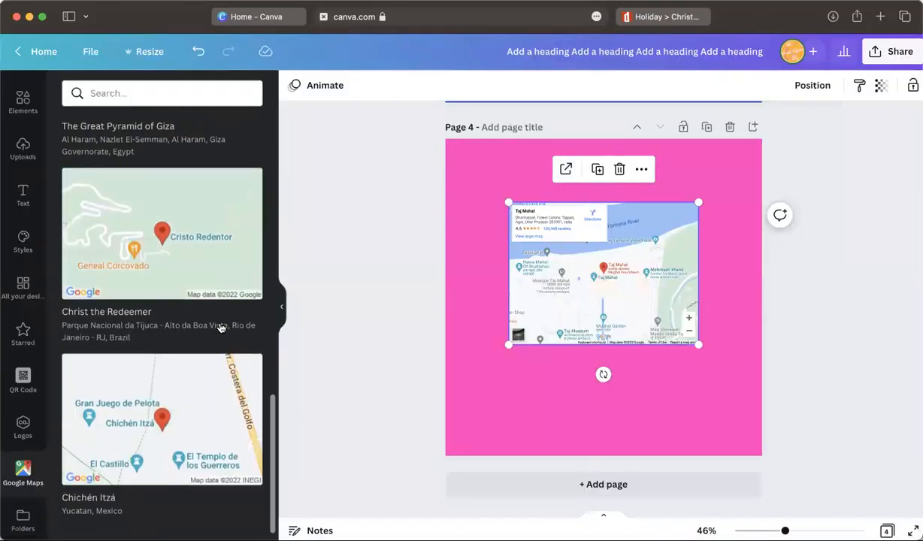
{"action": "scroll", "coordinate": [221, 327], "scroll_direction": "up", "scroll_amount": 10}
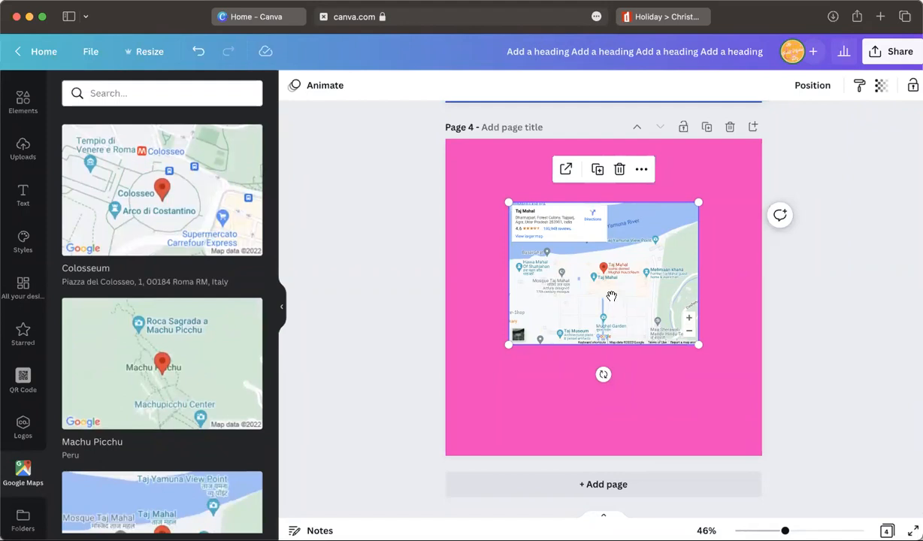
View the Taj Mahal map's additional options and delete the map from page 4
{"action": "left_click", "coordinate": [630, 149]}
{"action": "left_click", "coordinate": [597, 260]}
{"action": "left_click", "coordinate": [642, 168]}
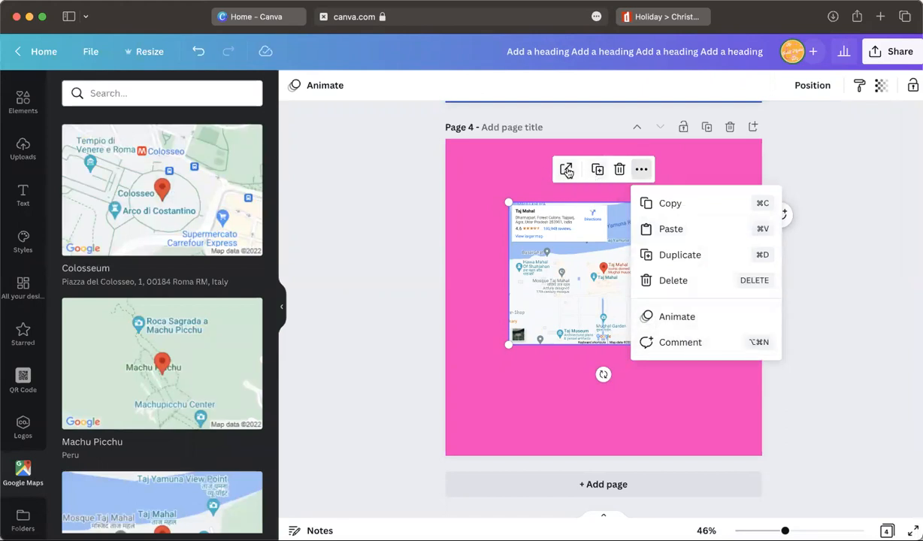
{"action": "left_click", "coordinate": [487, 239]}
{"action": "left_click", "coordinate": [646, 237]}
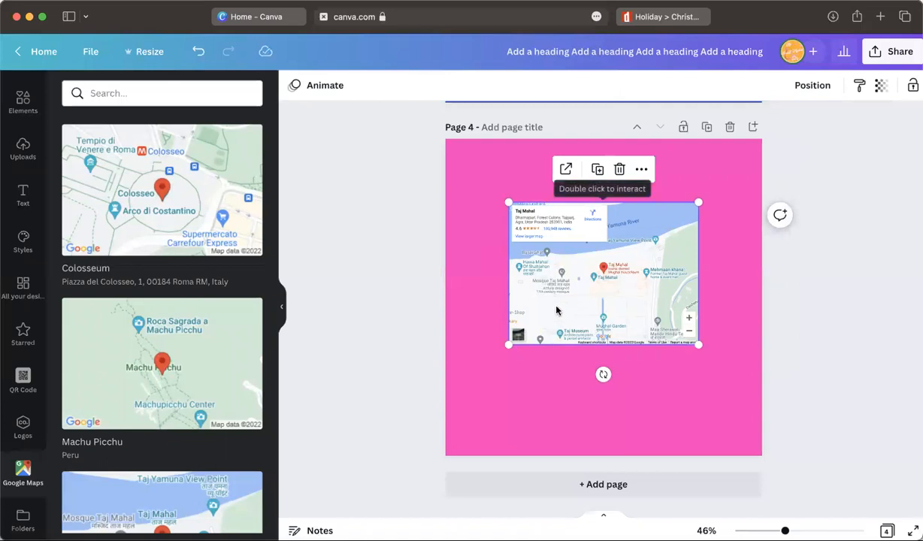
{"action": "key", "text": "Delete"}
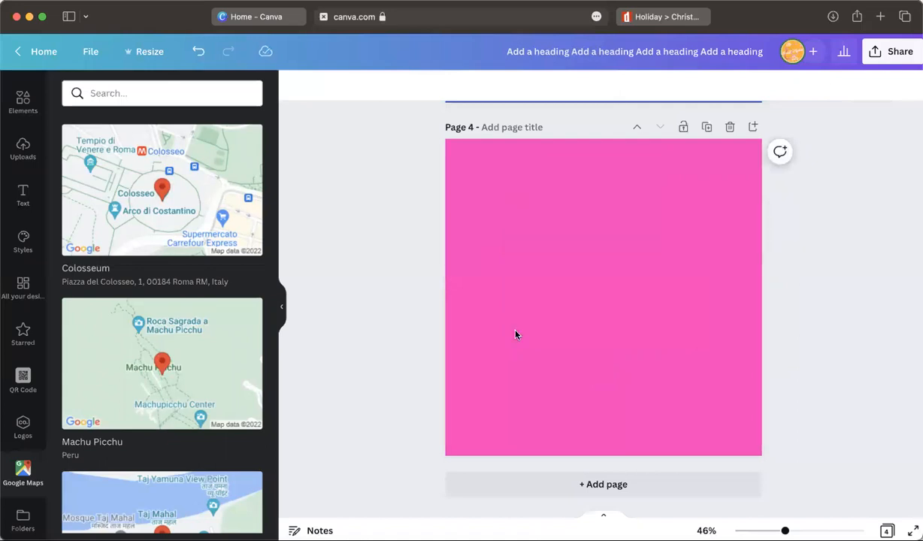
Remove the Google Maps app from the editor's sidebar, view the list of Canva apps, and open the elements library
{"action": "left_click", "coordinate": [8, 458]}
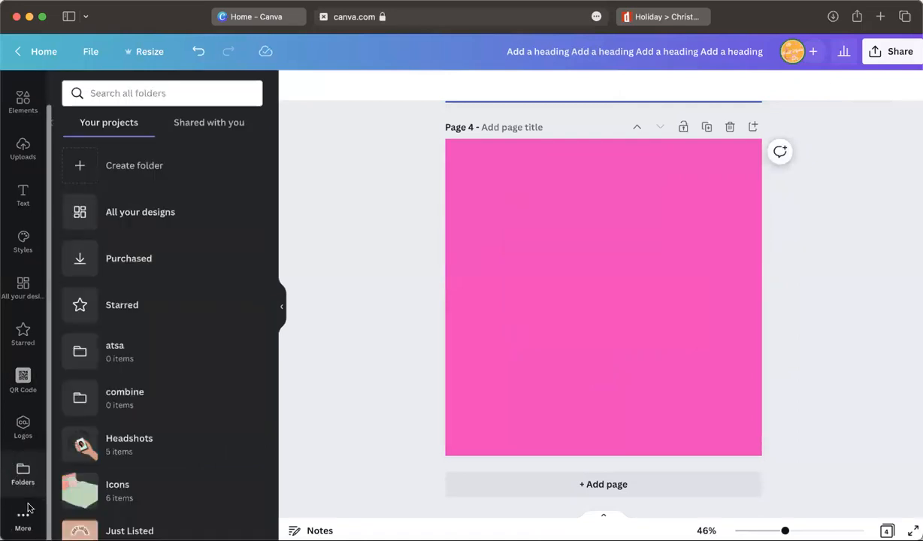
{"action": "scroll", "coordinate": [29, 399], "scroll_direction": "down", "scroll_amount": 1}
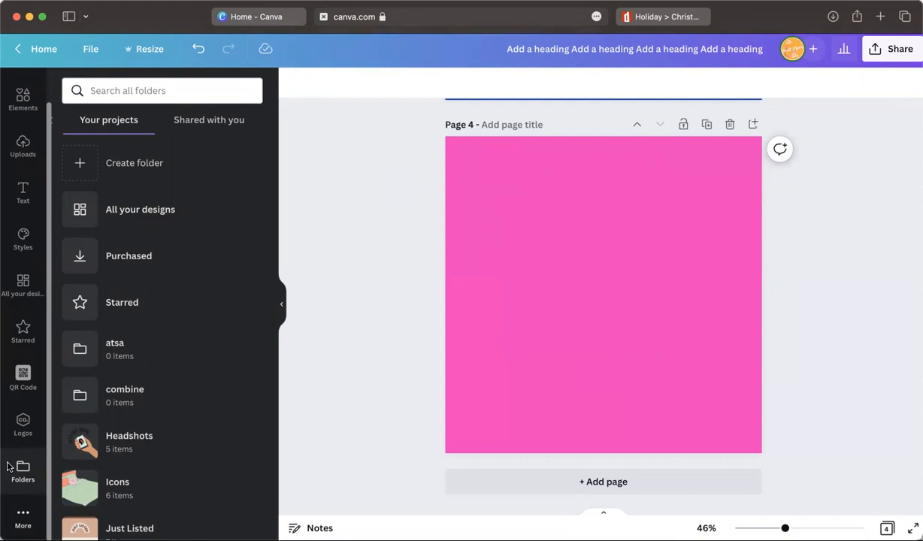
{"action": "left_click", "coordinate": [9, 508]}
{"action": "scroll", "coordinate": [40, 125], "scroll_direction": "up", "scroll_amount": 2}
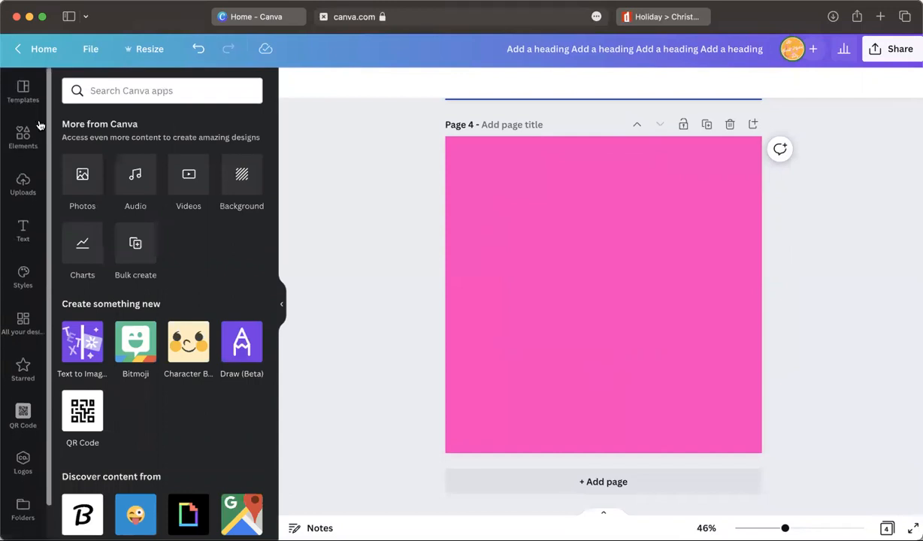
{"action": "left_click", "coordinate": [25, 141]}
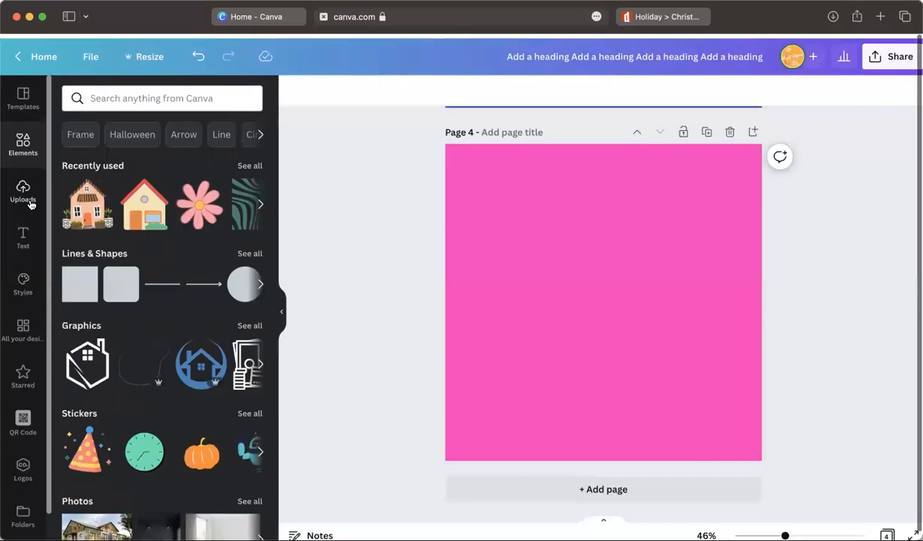
Open the design's download settings and select only pages 2 and 3 for download
{"action": "scroll", "coordinate": [748, 175], "scroll_direction": "up", "scroll_amount": 15}
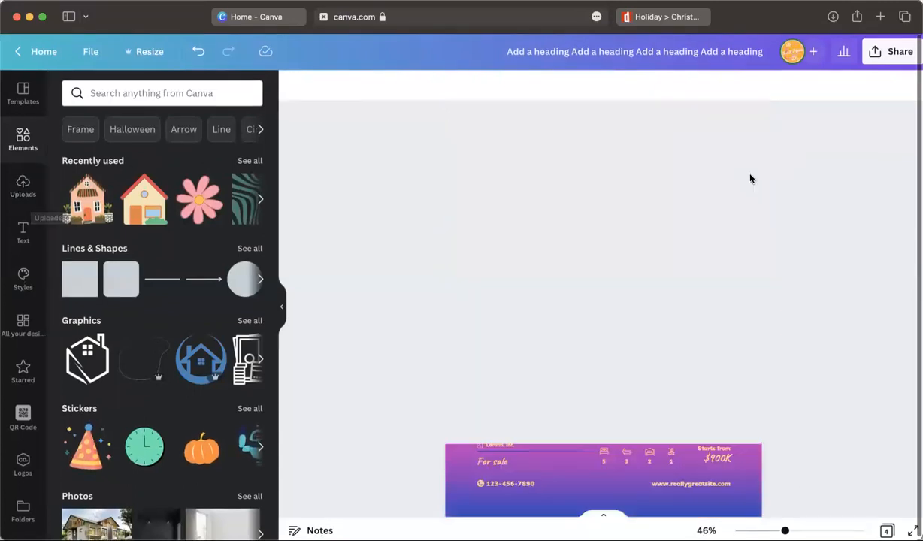
{"action": "scroll", "coordinate": [750, 178], "scroll_direction": "up", "scroll_amount": 3}
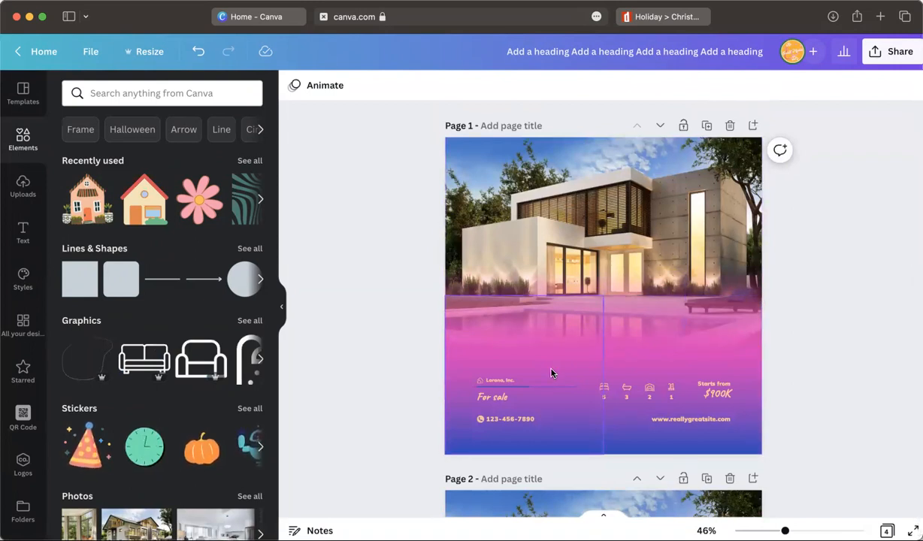
{"action": "left_click", "coordinate": [902, 51]}
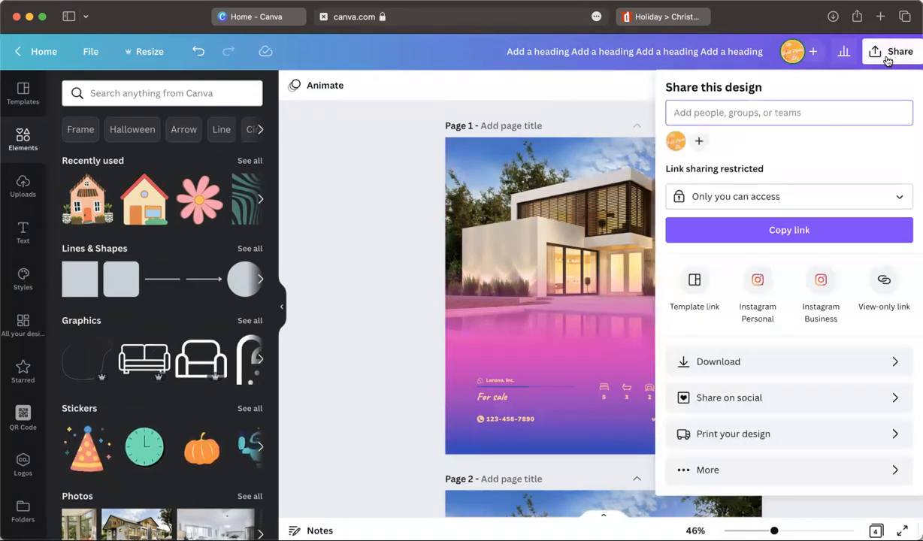
{"action": "left_click", "coordinate": [717, 364]}
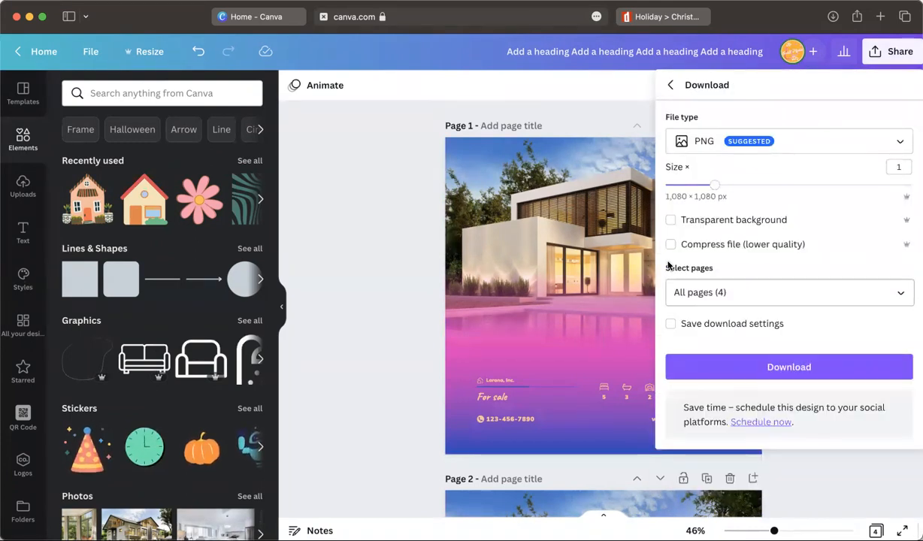
{"action": "scroll", "coordinate": [558, 284], "scroll_direction": "down", "scroll_amount": 15}
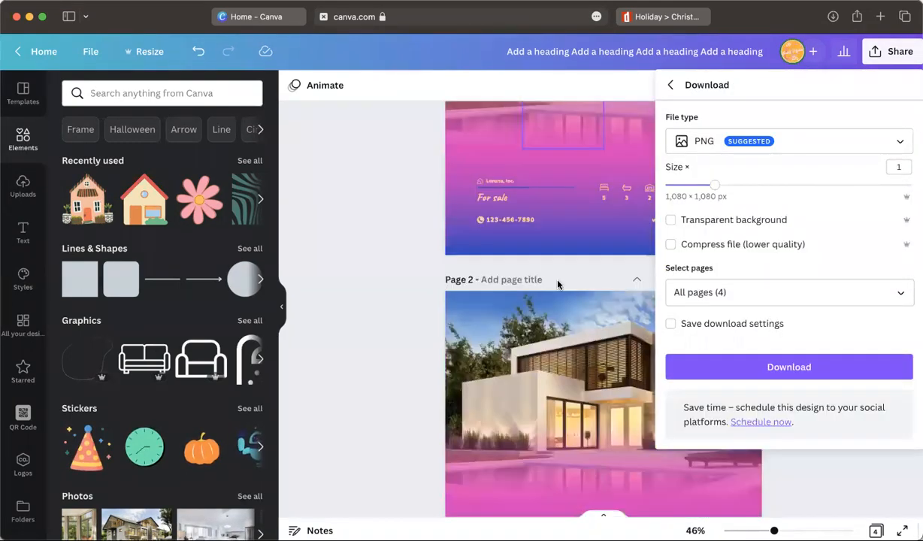
{"action": "scroll", "coordinate": [558, 284], "scroll_direction": "up", "scroll_amount": 15}
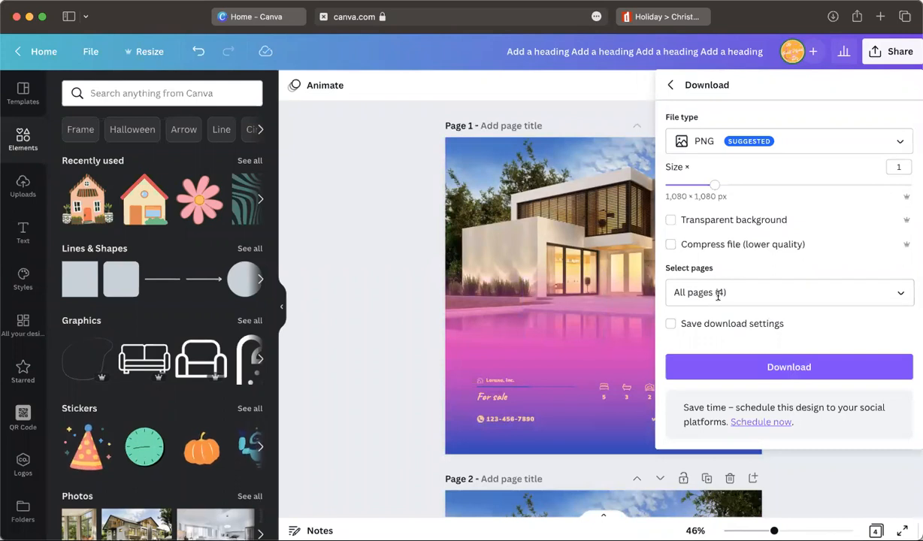
{"action": "left_click", "coordinate": [718, 294]}
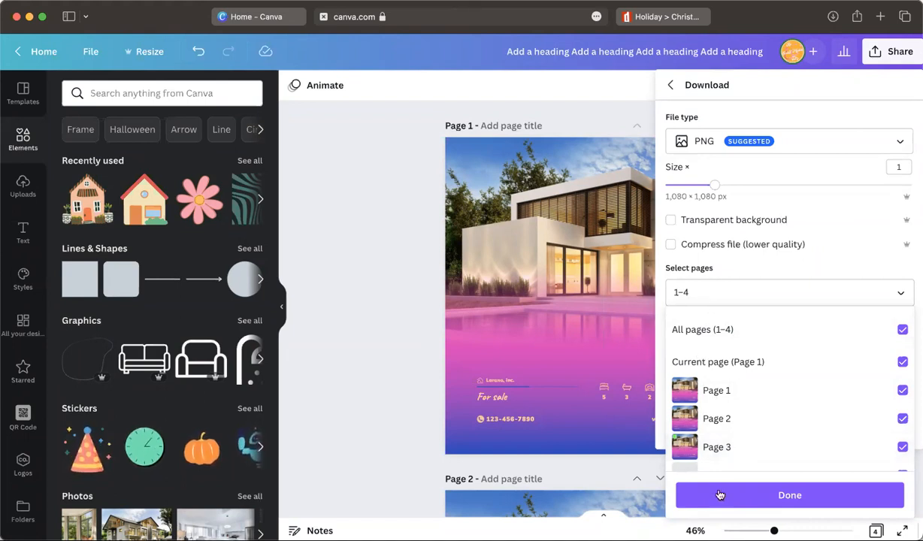
{"action": "left_click", "coordinate": [718, 332]}
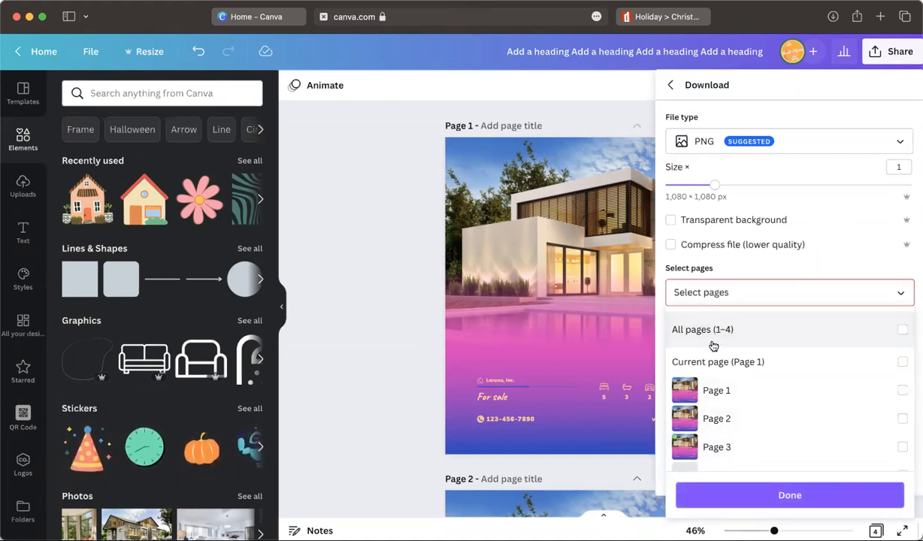
{"action": "left_click", "coordinate": [714, 419]}
{"action": "left_click", "coordinate": [718, 447]}
{"action": "left_click", "coordinate": [755, 496]}
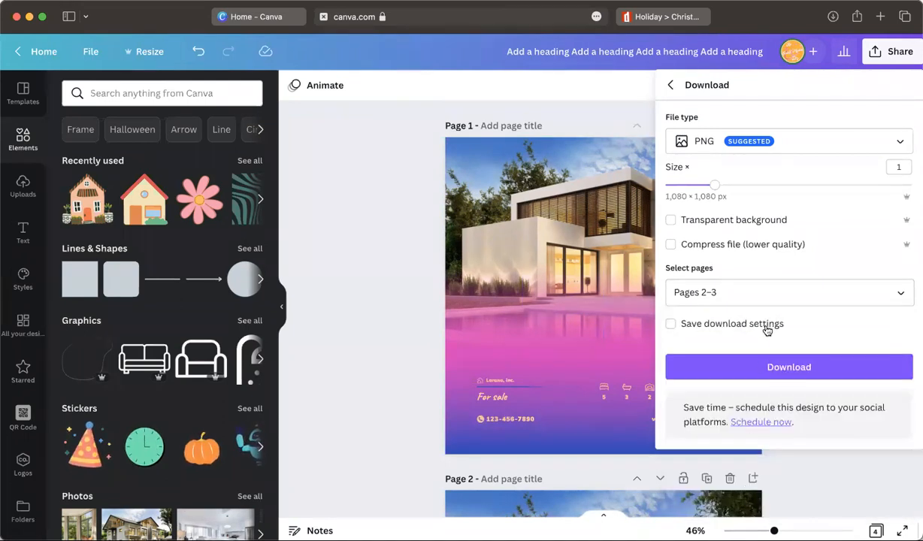
Review the available download file types and choose PNG
{"action": "left_click", "coordinate": [691, 145]}
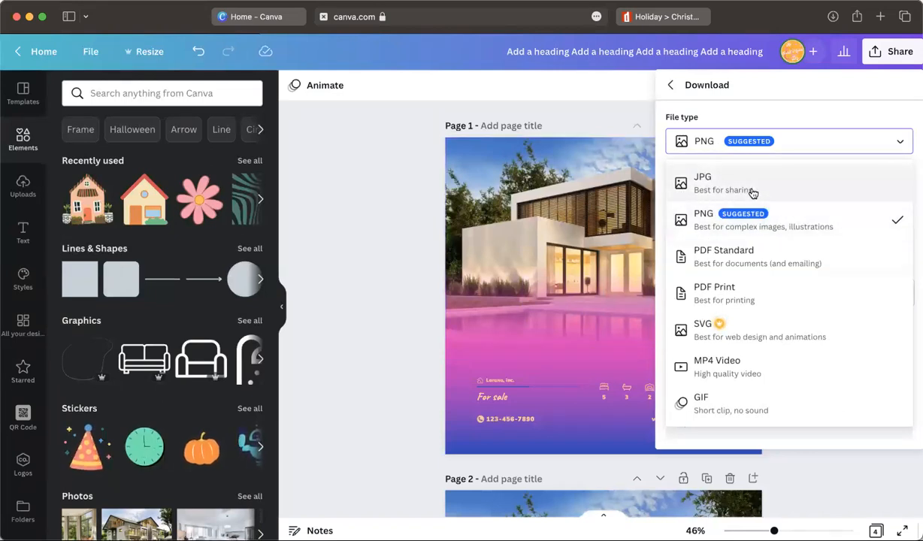
{"action": "left_click", "coordinate": [767, 144]}
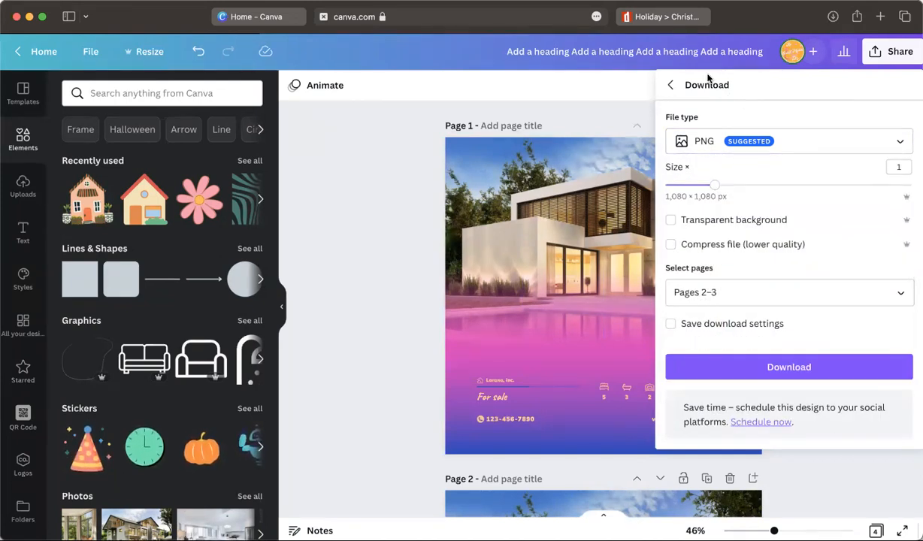
{"action": "left_click", "coordinate": [714, 132]}
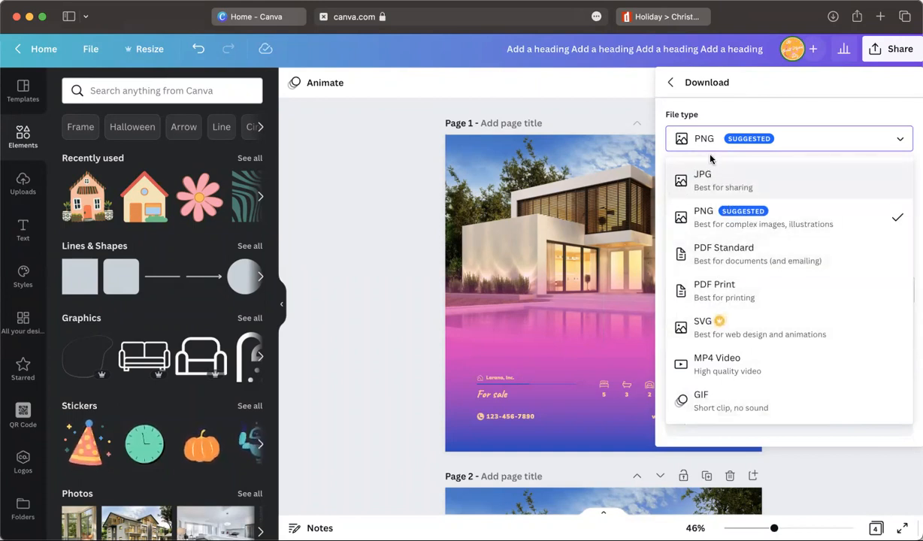
{"action": "left_click", "coordinate": [697, 214]}
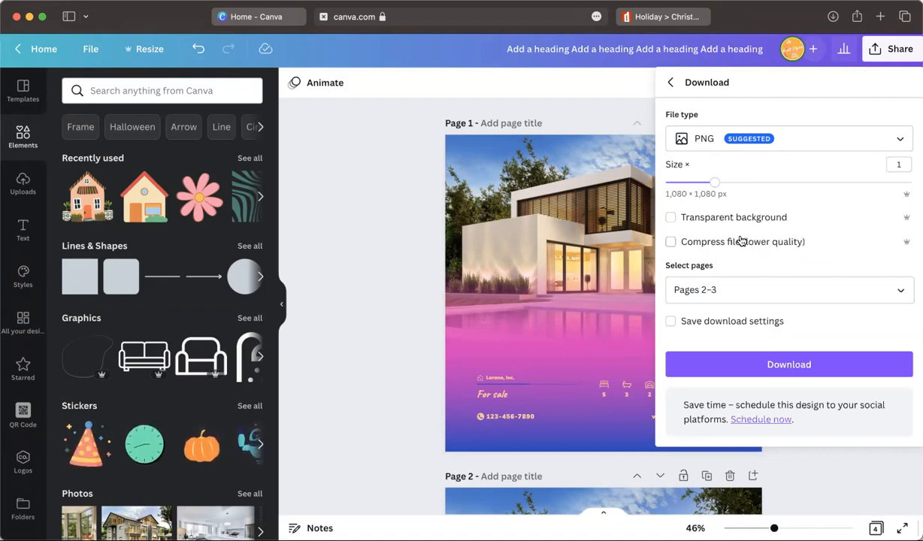
Turn the transparent background option on and off again, and close the download settings
{"action": "left_click", "coordinate": [702, 221]}
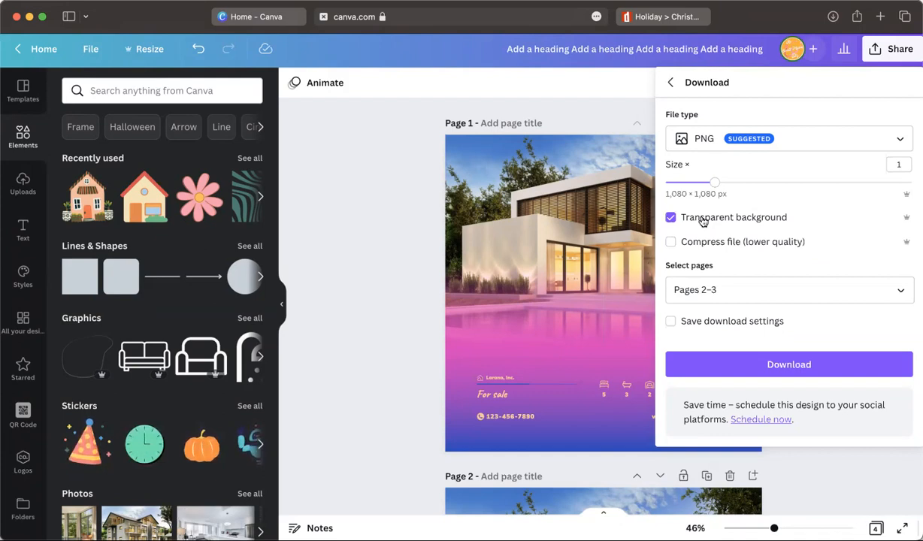
{"action": "scroll", "coordinate": [607, 268], "scroll_direction": "down", "scroll_amount": 15}
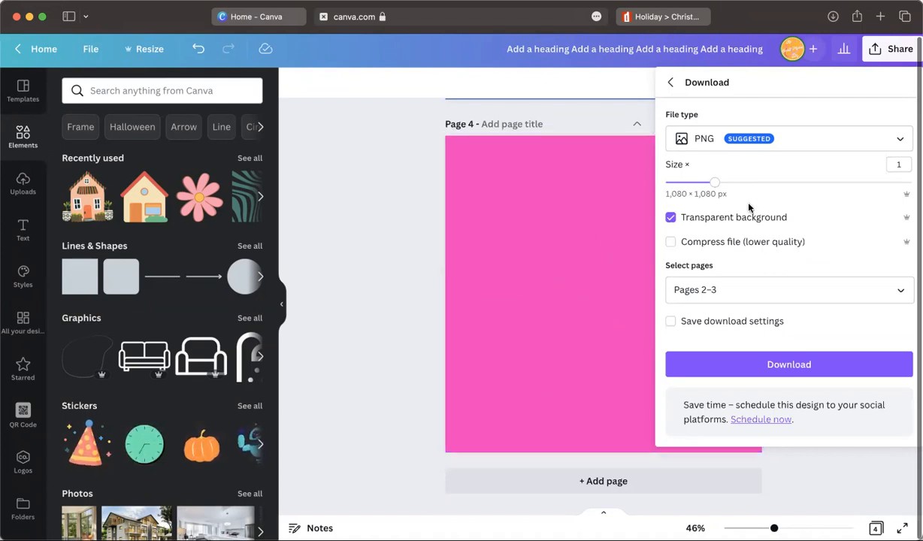
{"action": "left_click", "coordinate": [711, 217]}
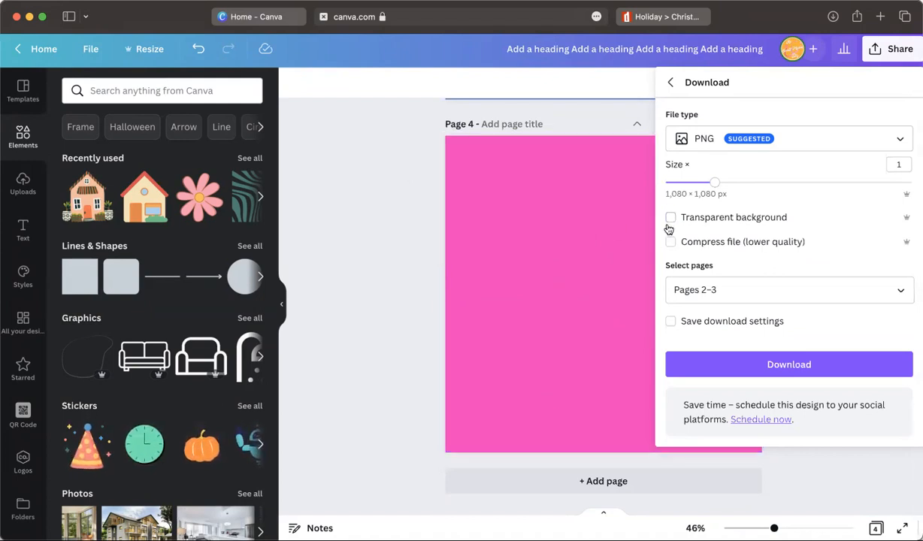
{"action": "left_click", "coordinate": [354, 350]}
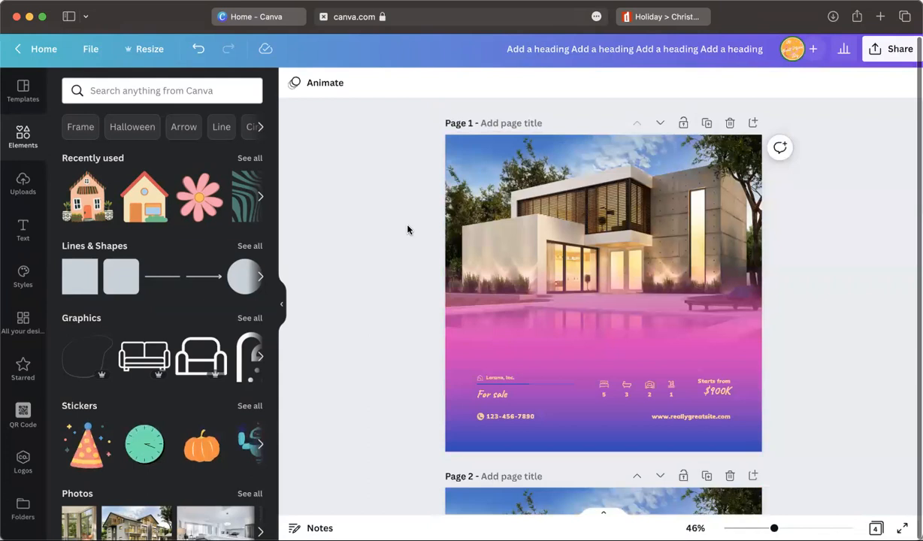
{"action": "scroll", "coordinate": [409, 272], "scroll_direction": "down", "scroll_amount": 1}
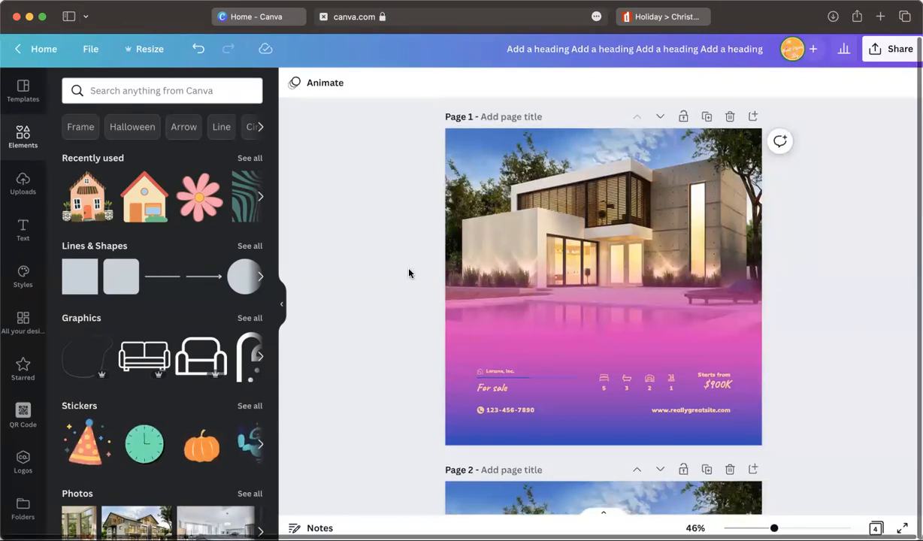
{"action": "scroll", "coordinate": [409, 273], "scroll_direction": "down", "scroll_amount": 3}
{"action": "scroll", "coordinate": [409, 273], "scroll_direction": "up", "scroll_amount": 4}
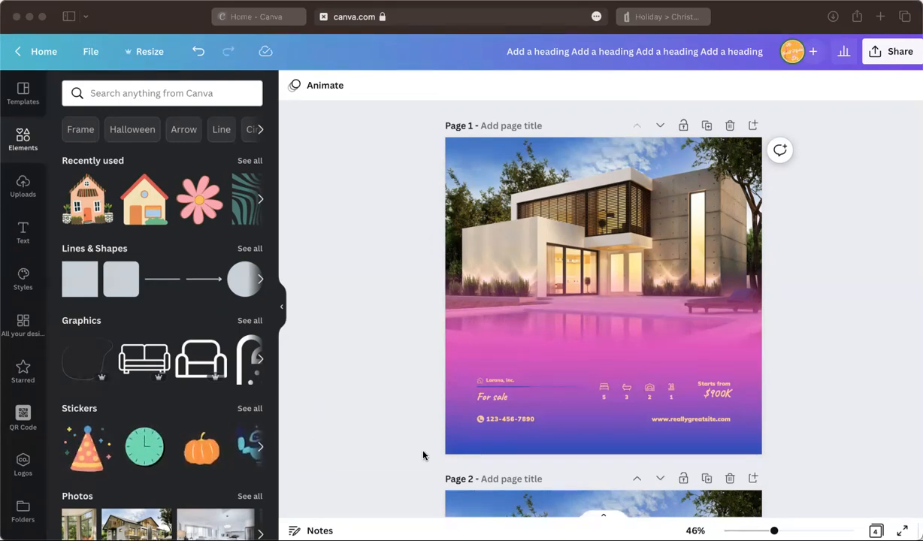
{"action": "scroll", "coordinate": [423, 454], "scroll_direction": "down", "scroll_amount": 3}
{"action": "scroll", "coordinate": [423, 454], "scroll_direction": "up", "scroll_amount": 3}
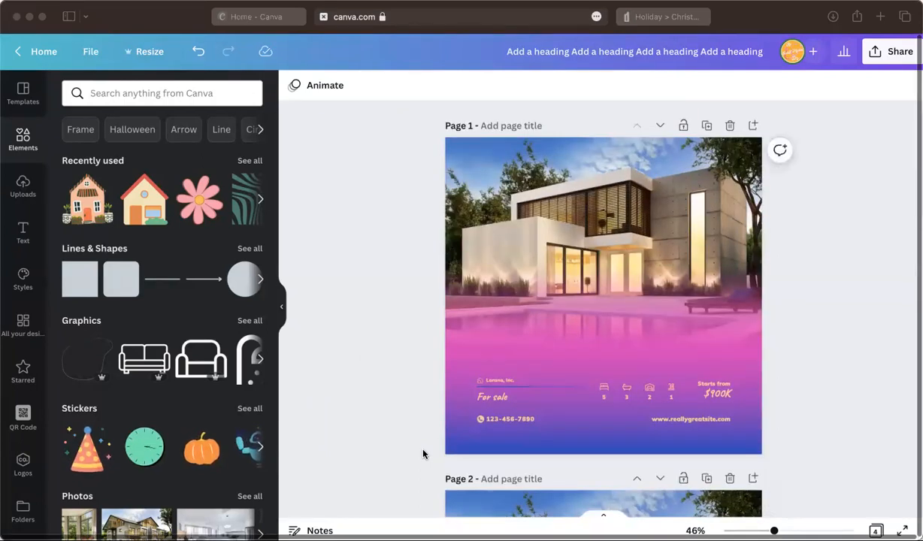